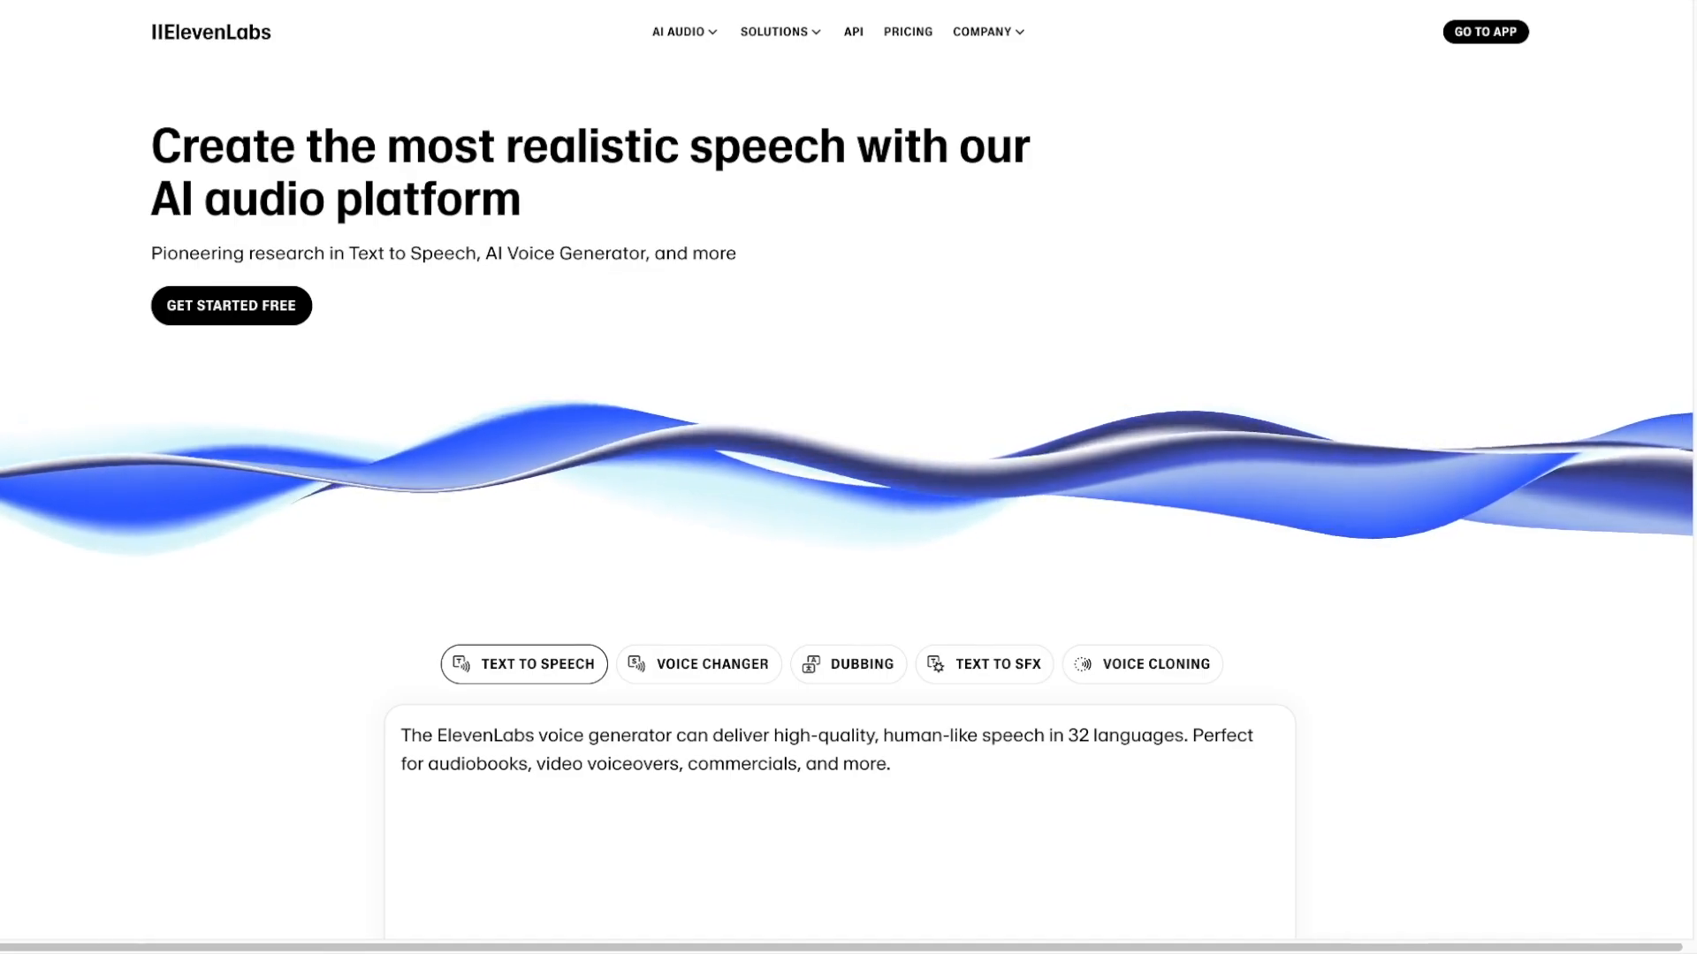
- View the Voice Changer and Text to SFX demos on the home page
click(677, 678)
click(970, 676)
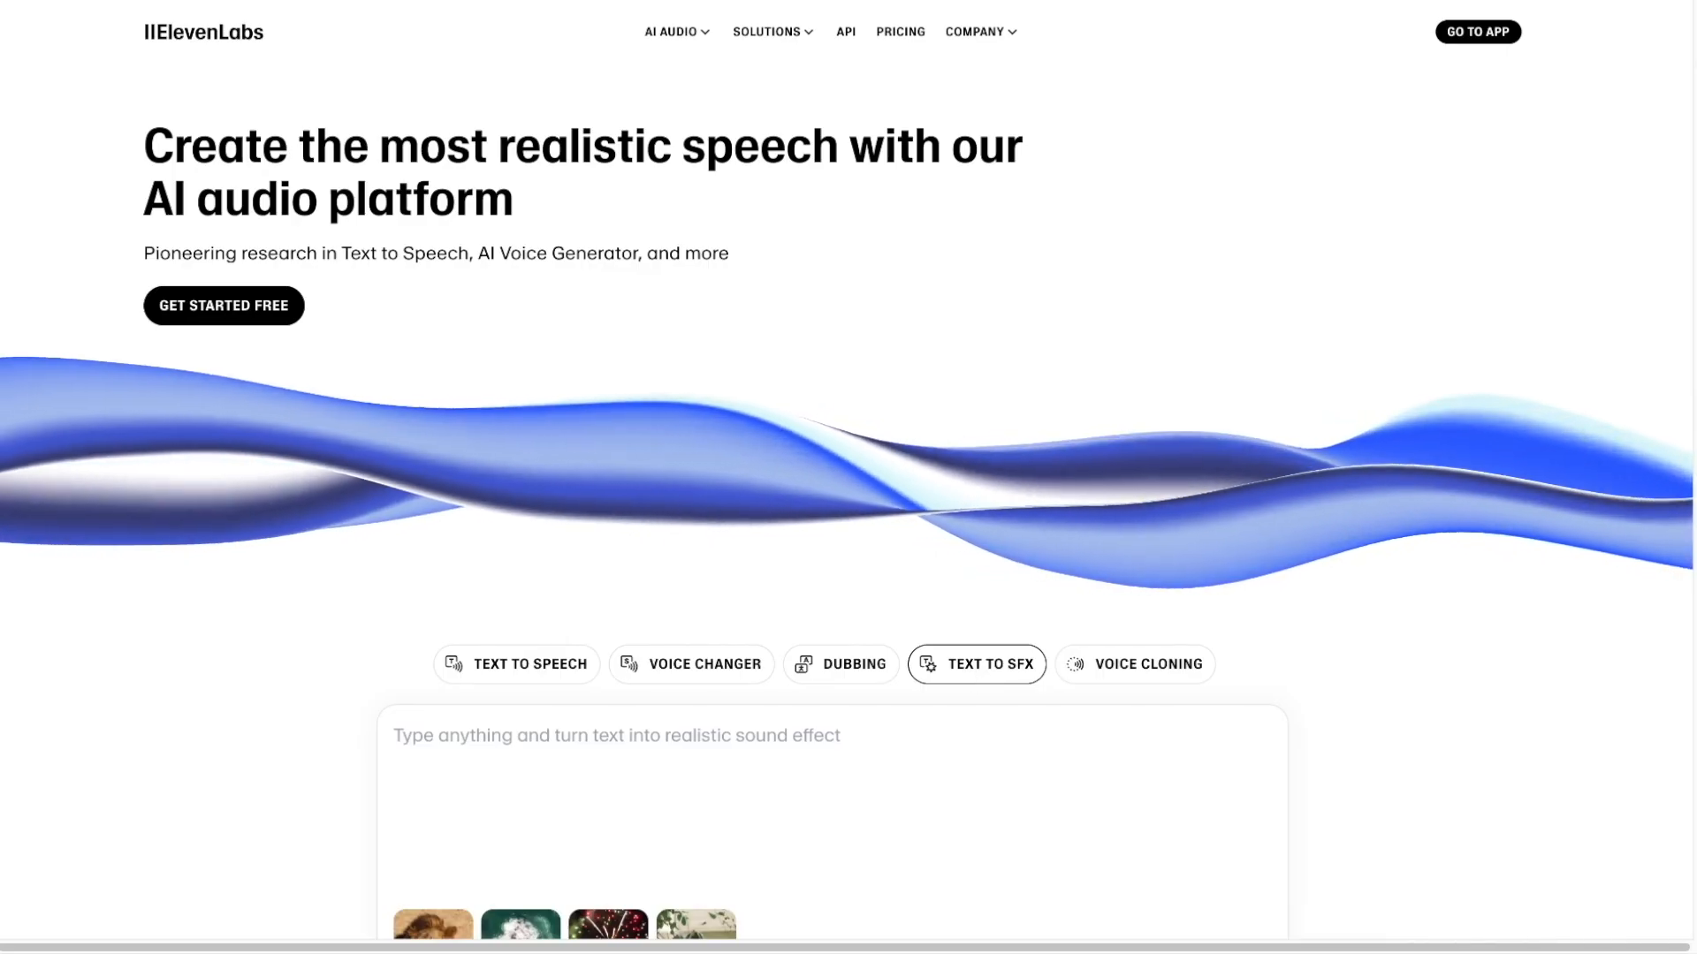
click(971, 2)
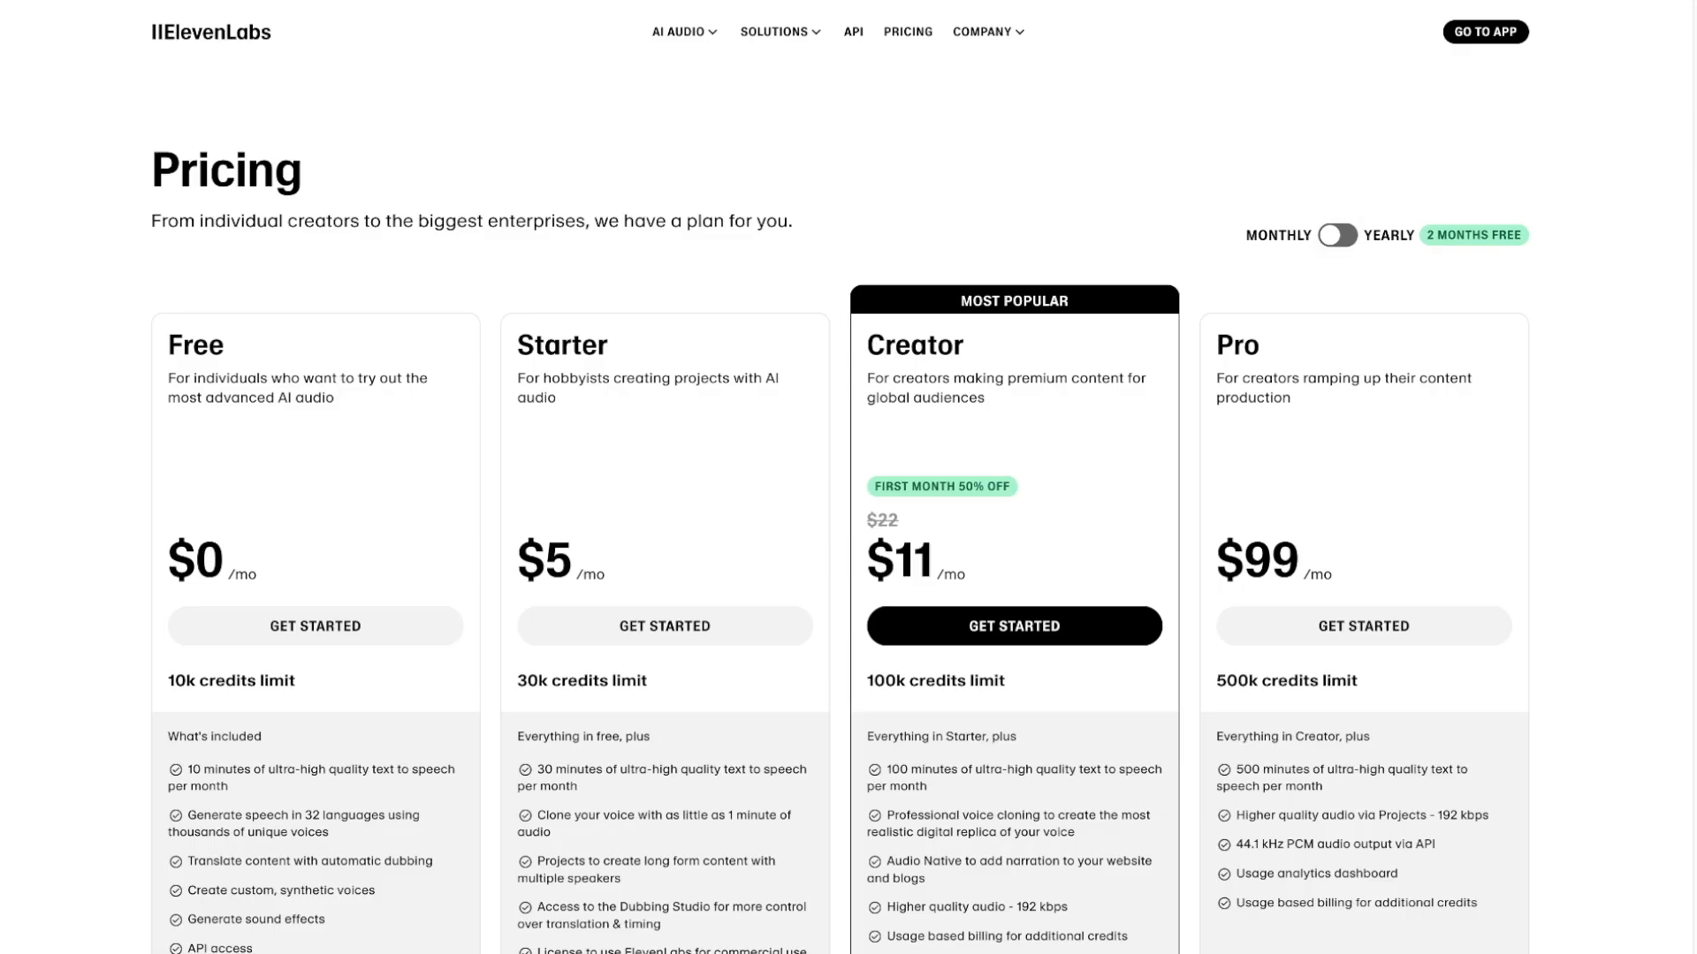
- Examine all pricing plans from Free to Enterprise and compare their yearly and monthly billing prices
scroll(762, 556, down, 4)
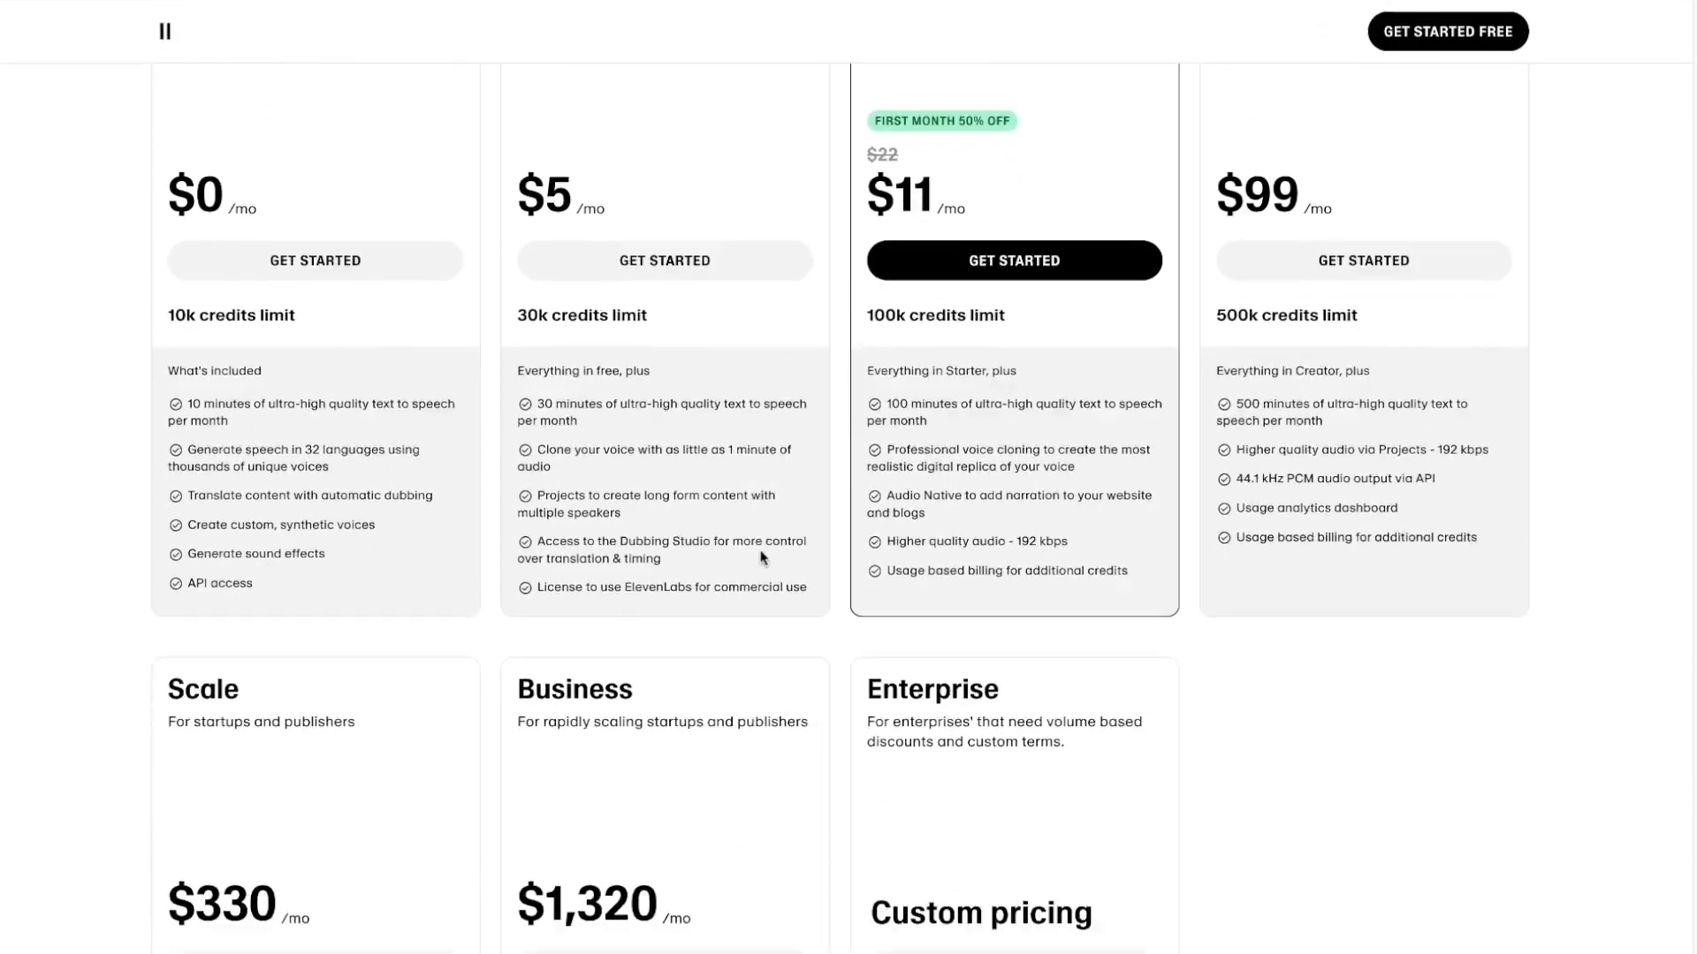
scroll(761, 557, down, 5)
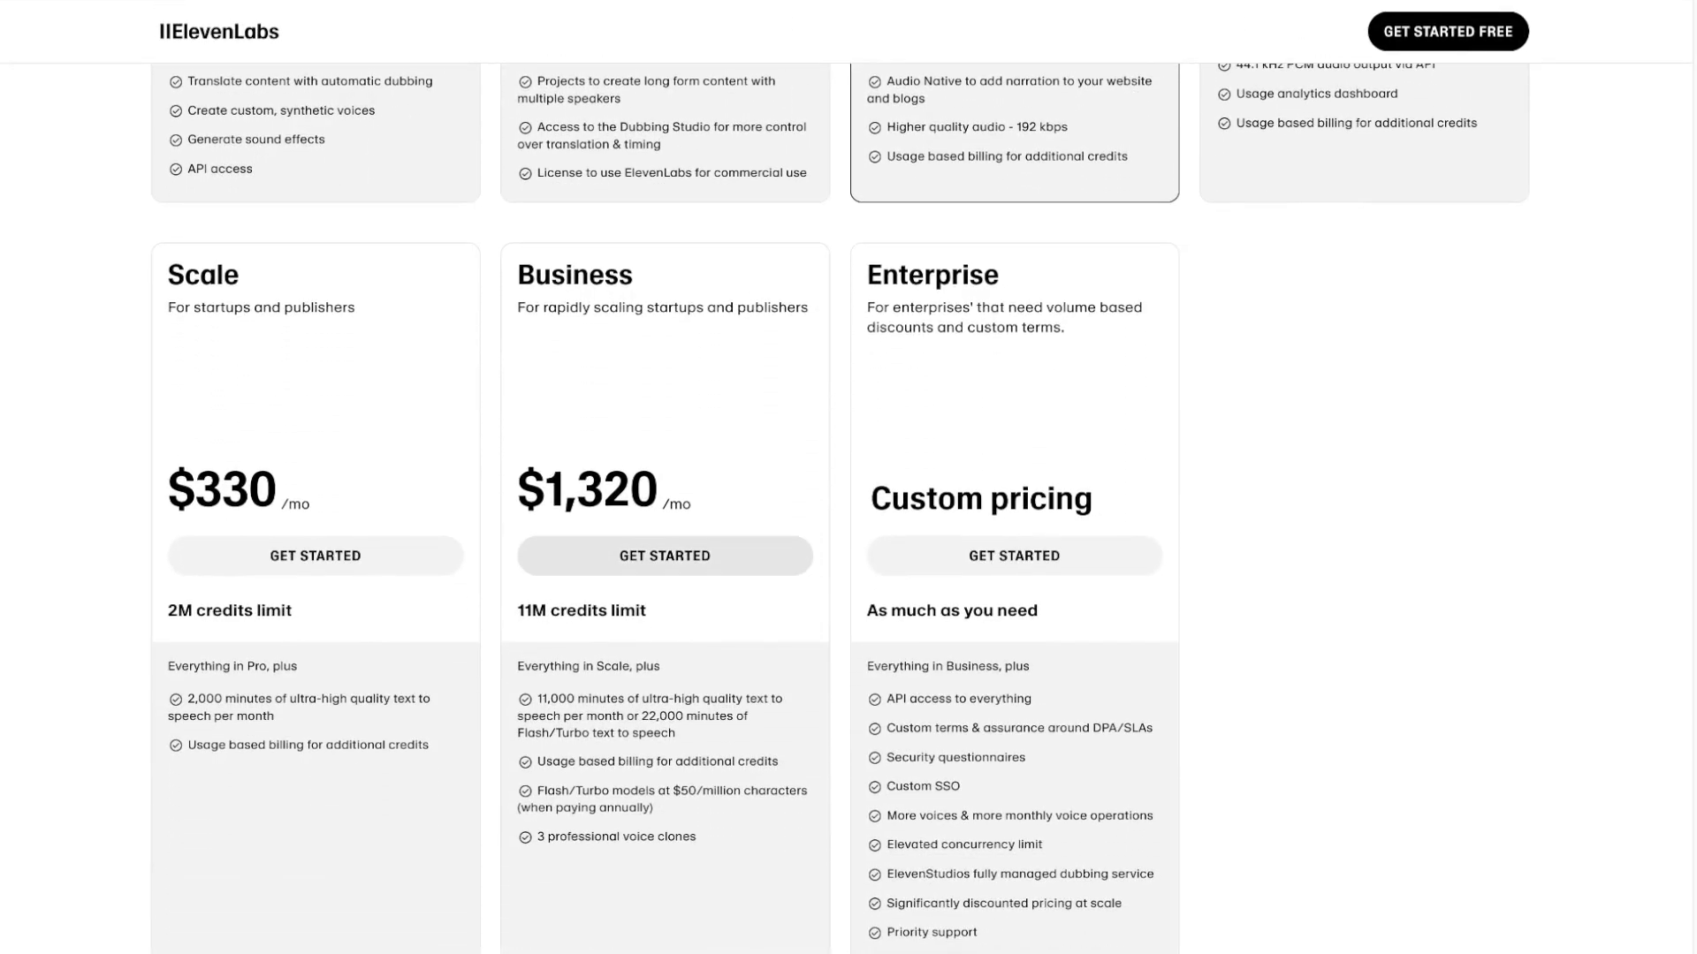
scroll(1164, 406, up, 9)
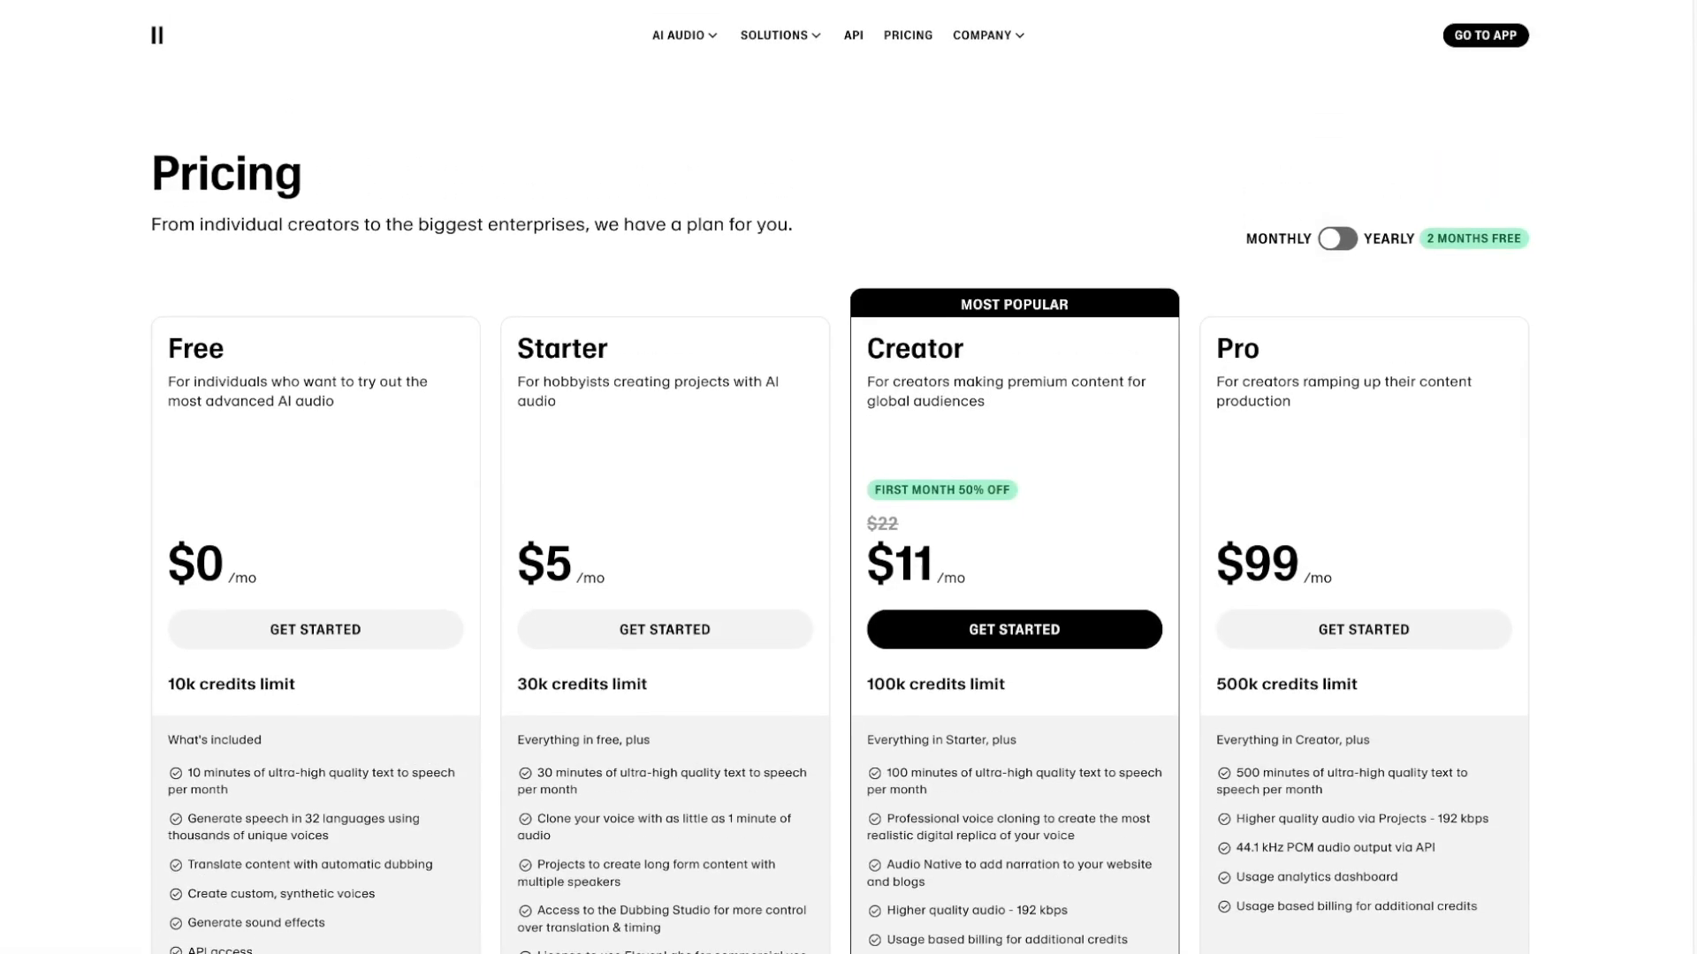
click(1339, 237)
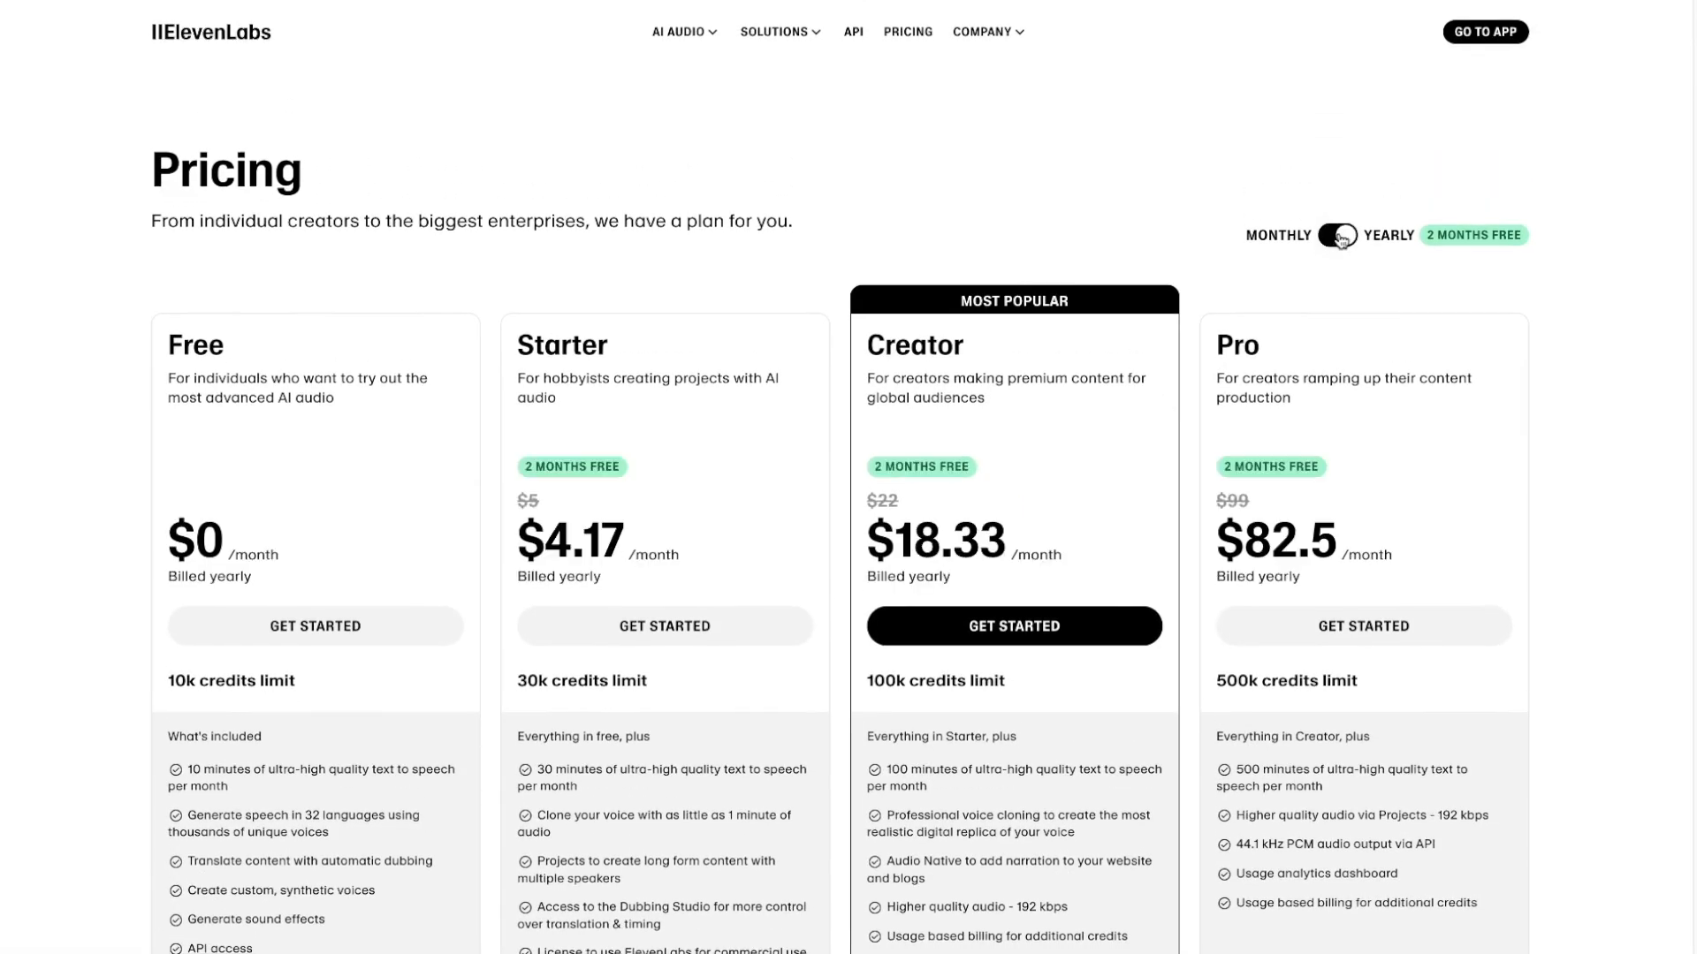
click(1338, 237)
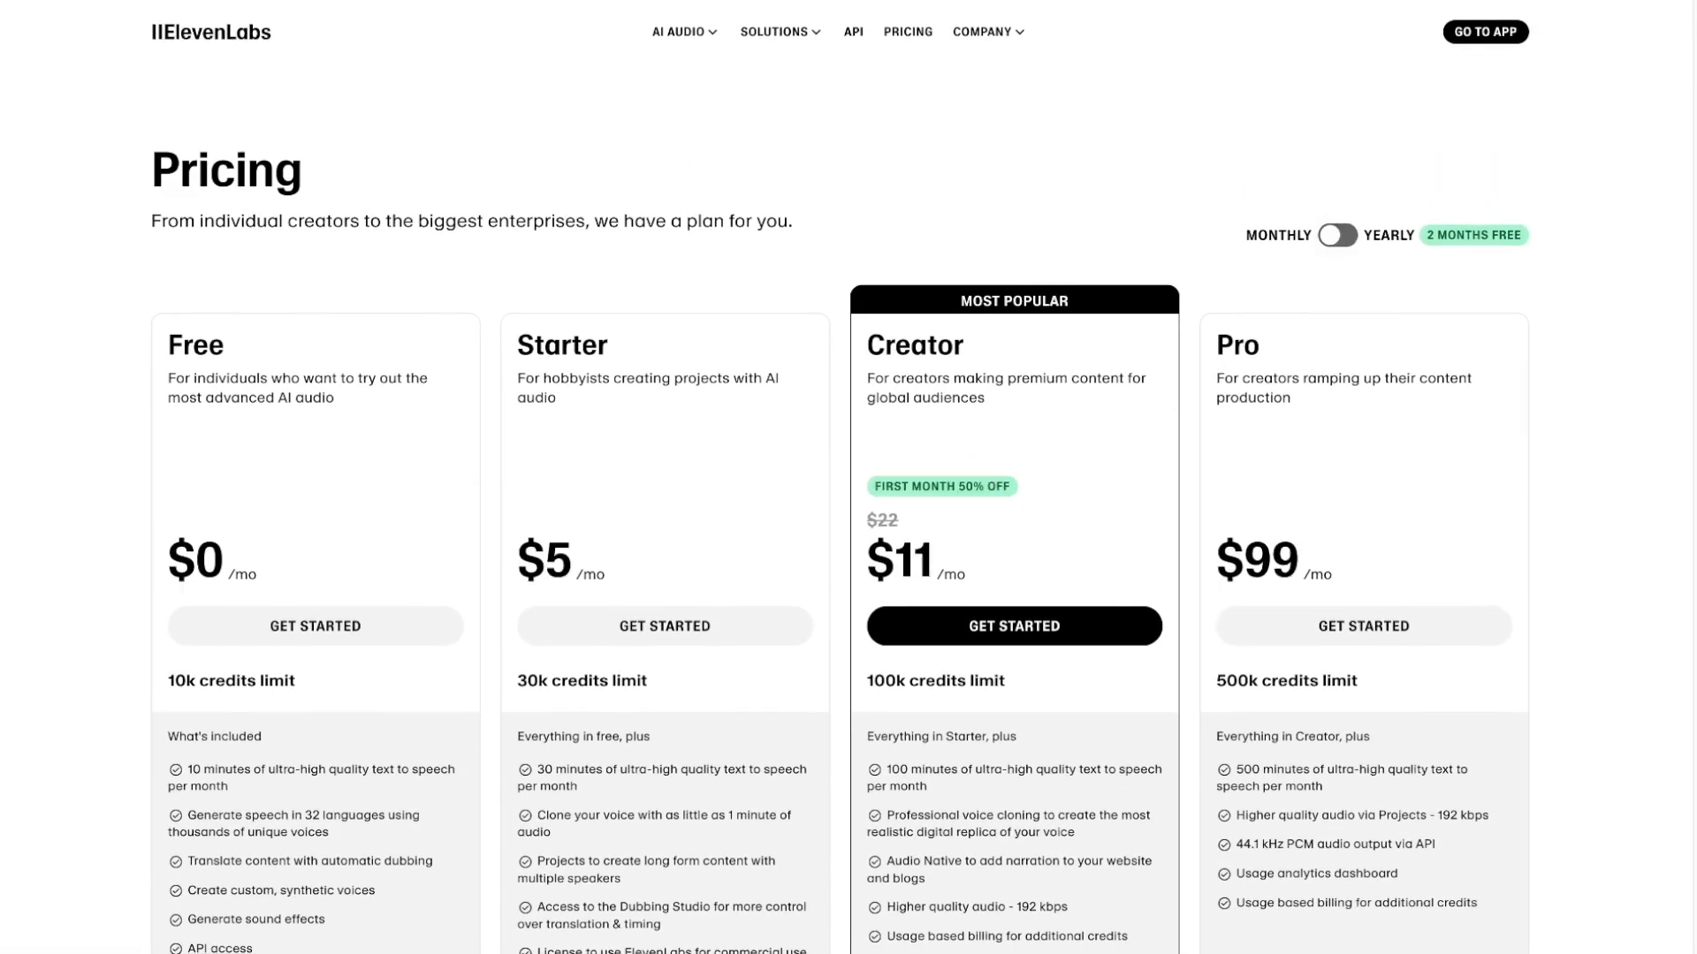
scroll(637, 568, down, 1)
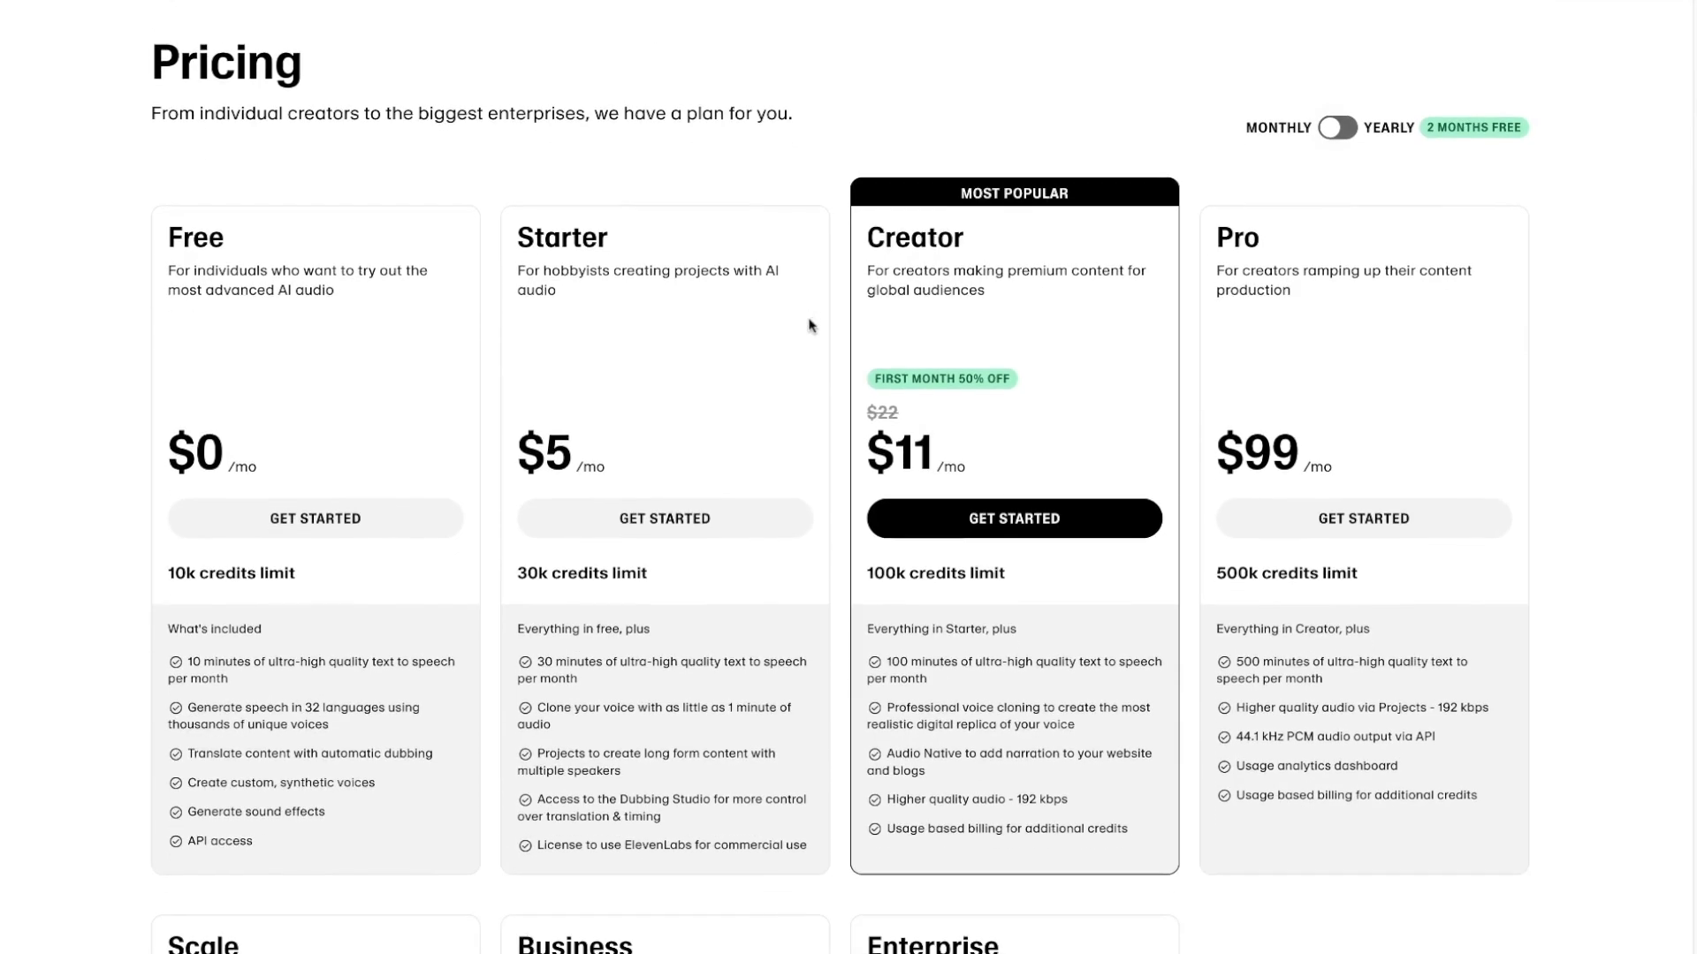
- Compare the credit limits and monthly text-to-speech minutes of the Free and Starter plans
triple_click(656, 580)
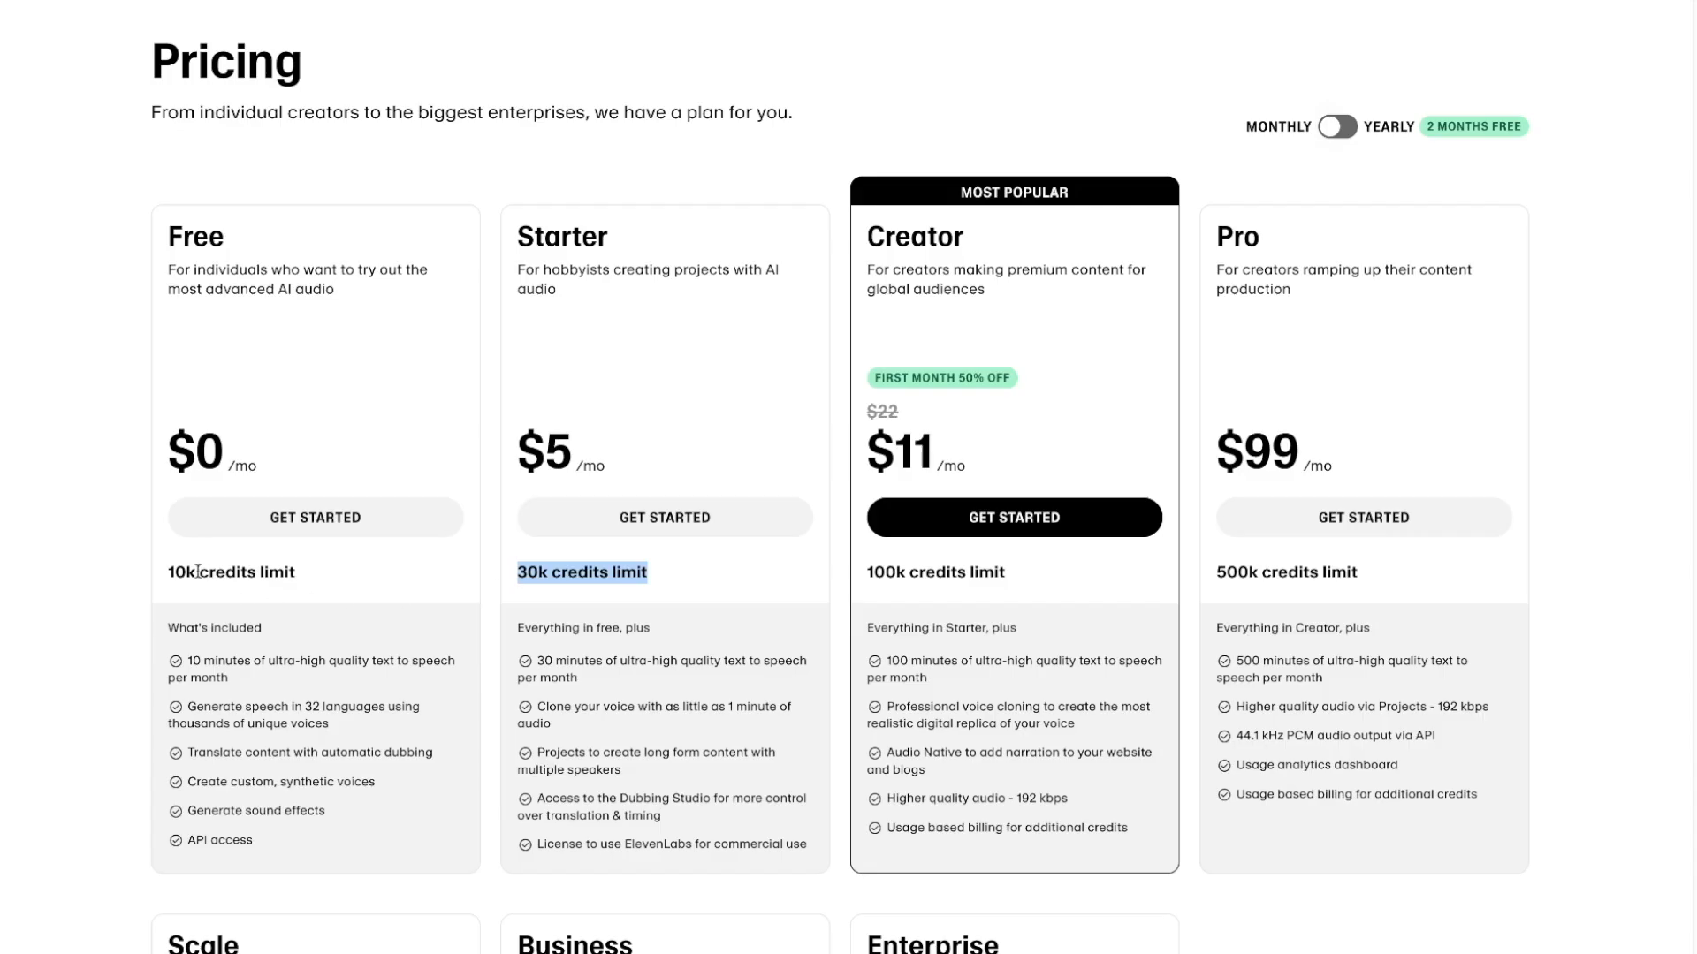
triple_click(187, 660)
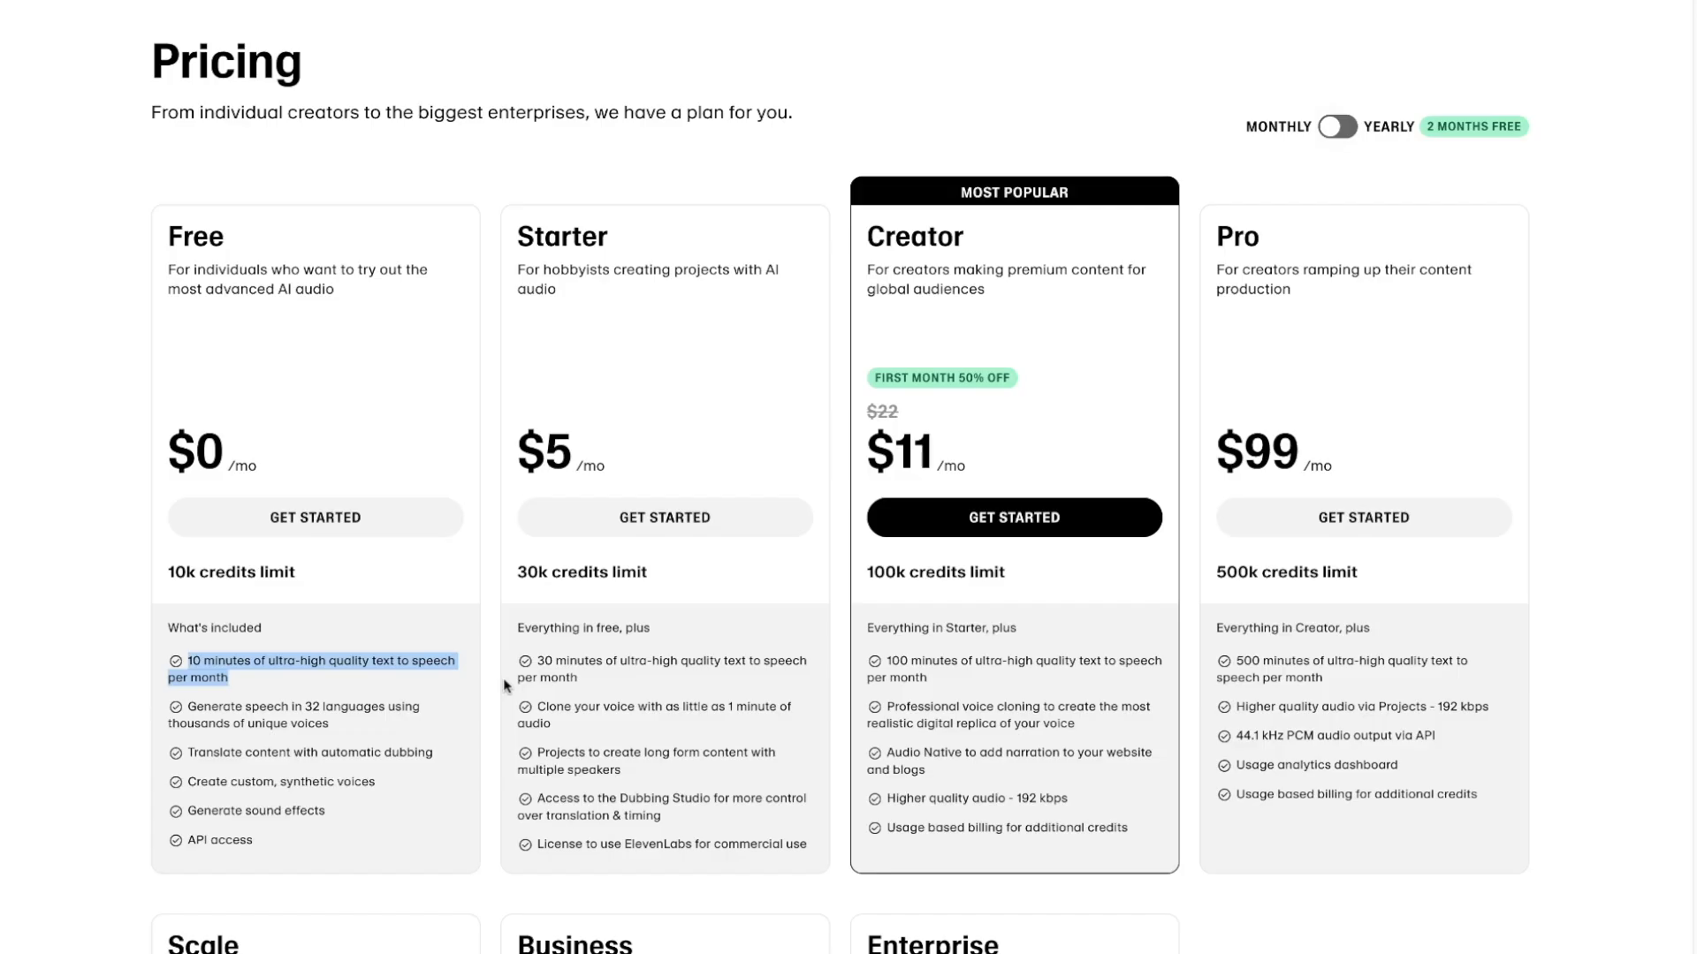
double_click(539, 663)
drag(539, 662, 578, 662)
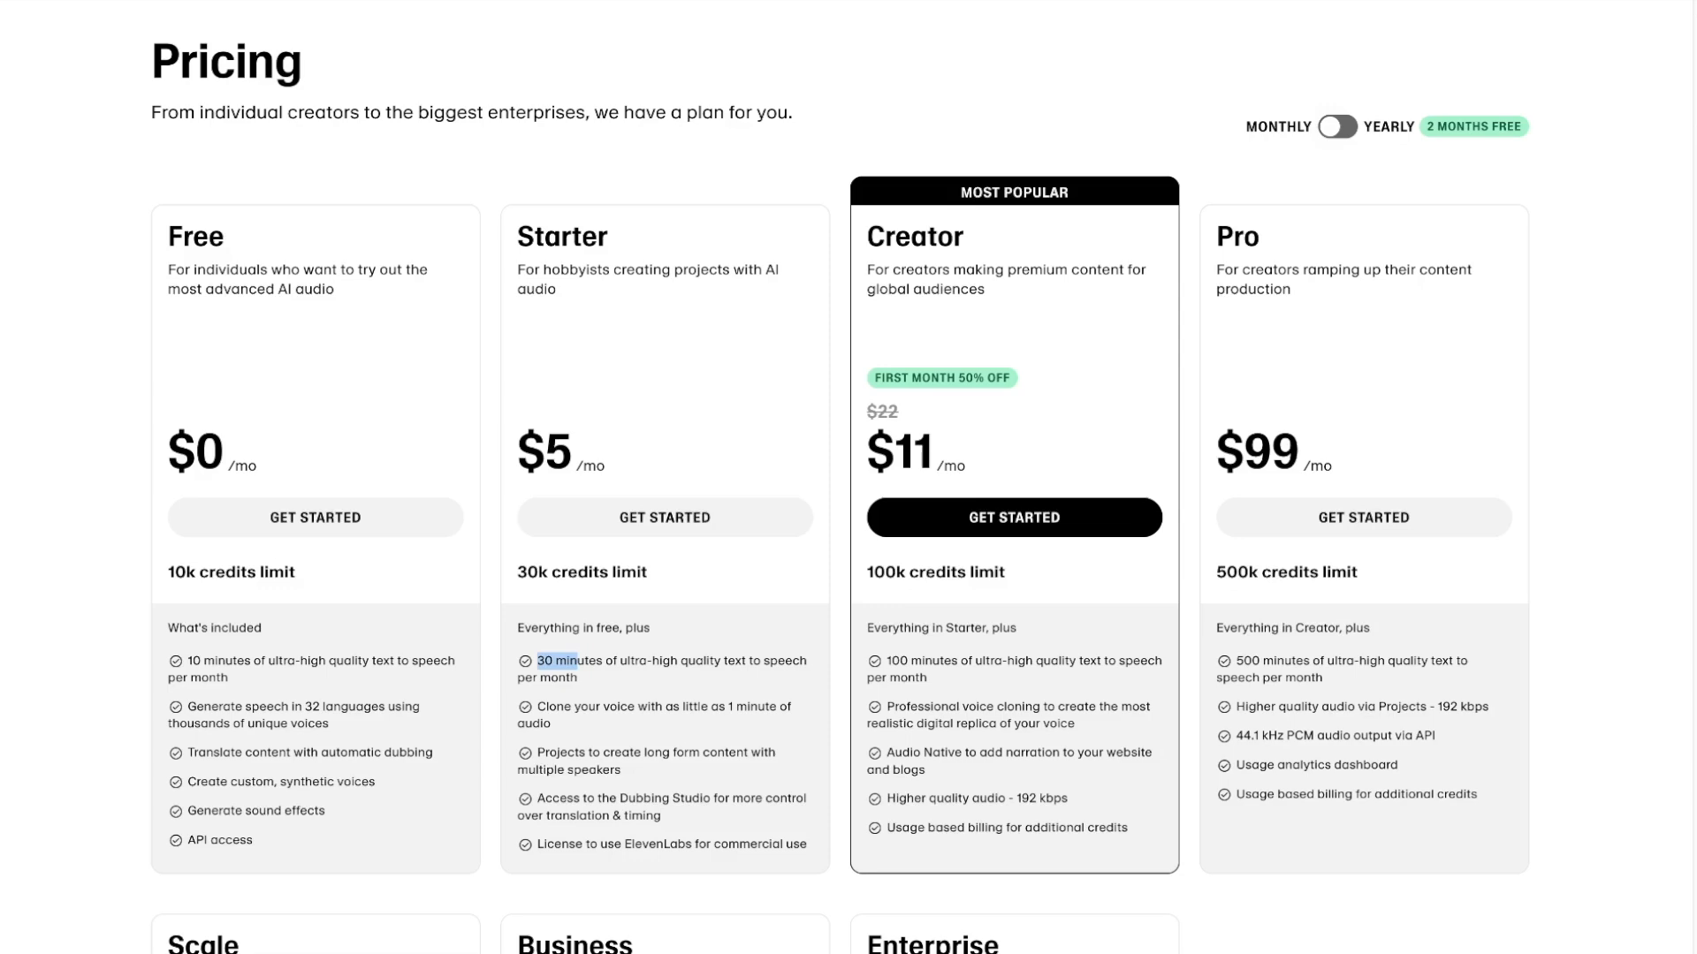
scroll(1032, 382, up, 2)
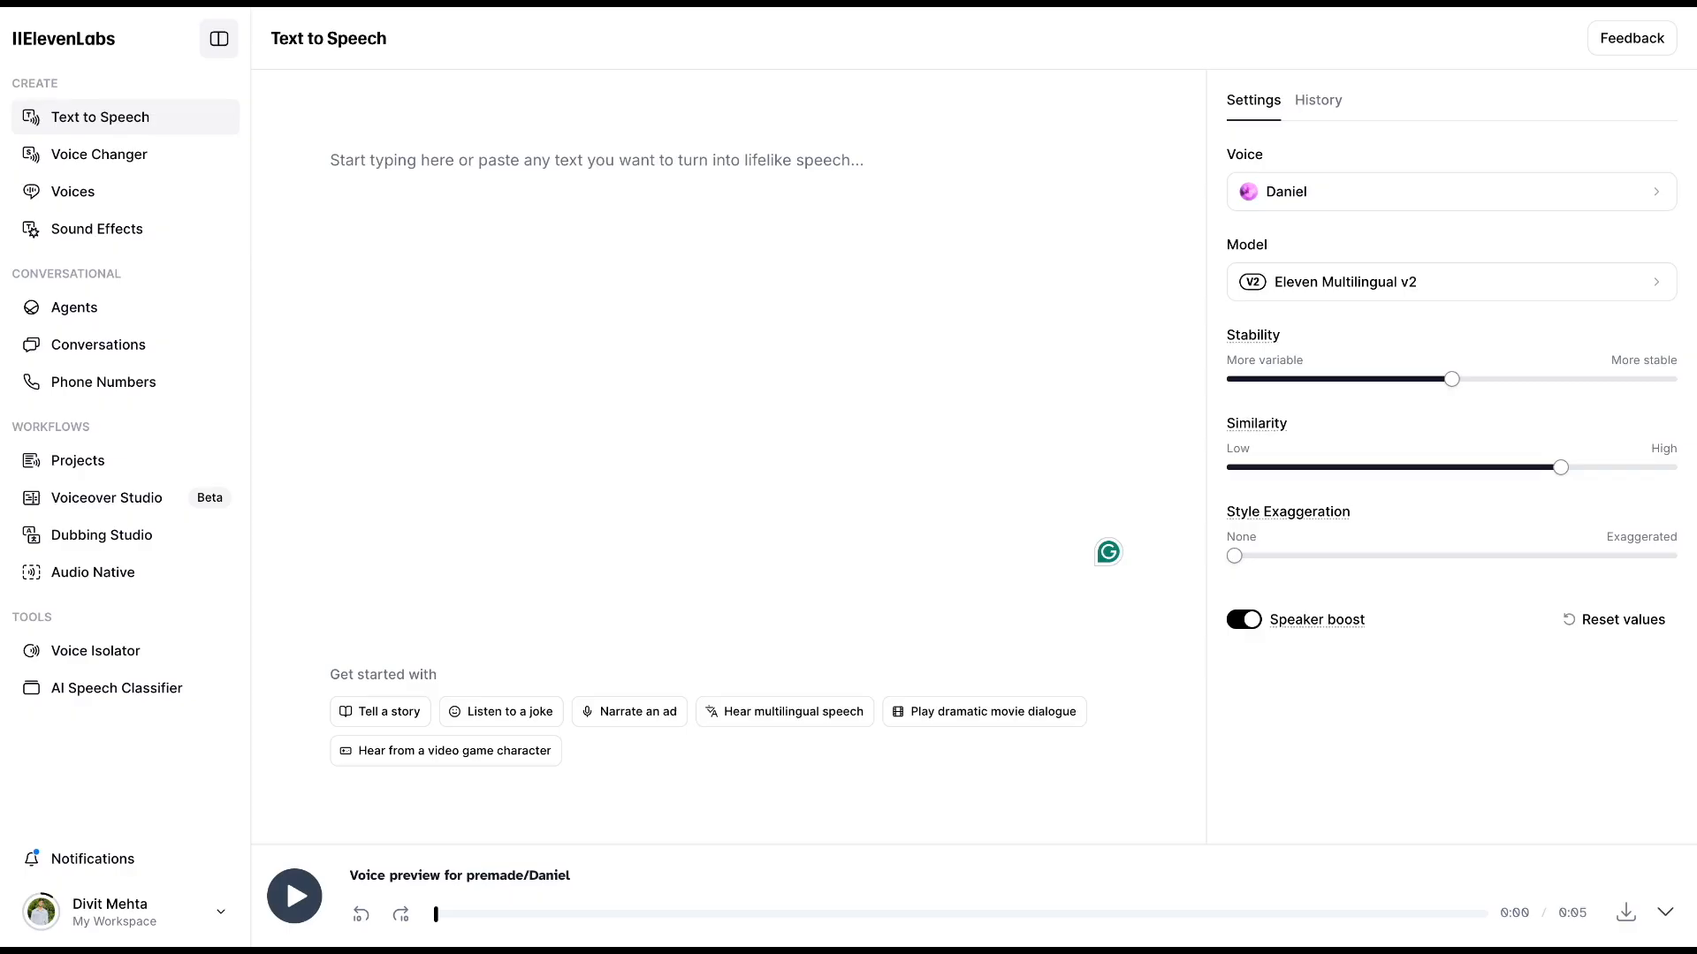
- Enter the voiceover script beginning "Welcome to the future of AI-generated audio. With ElevenLabs, you can create lifelike, expressive voiceovers in over 32 languages."
text(Welcome to the future of AI-generated audio. With ElevenLabs, you can create lifelike, expressive voiceovers in over 32 languages. Whether you're narrating a story, recording a podcast, or creating a video voiceover, this tool is designed to make your workflow easier and your output more professional. Start exploring the endless possibilities today!)
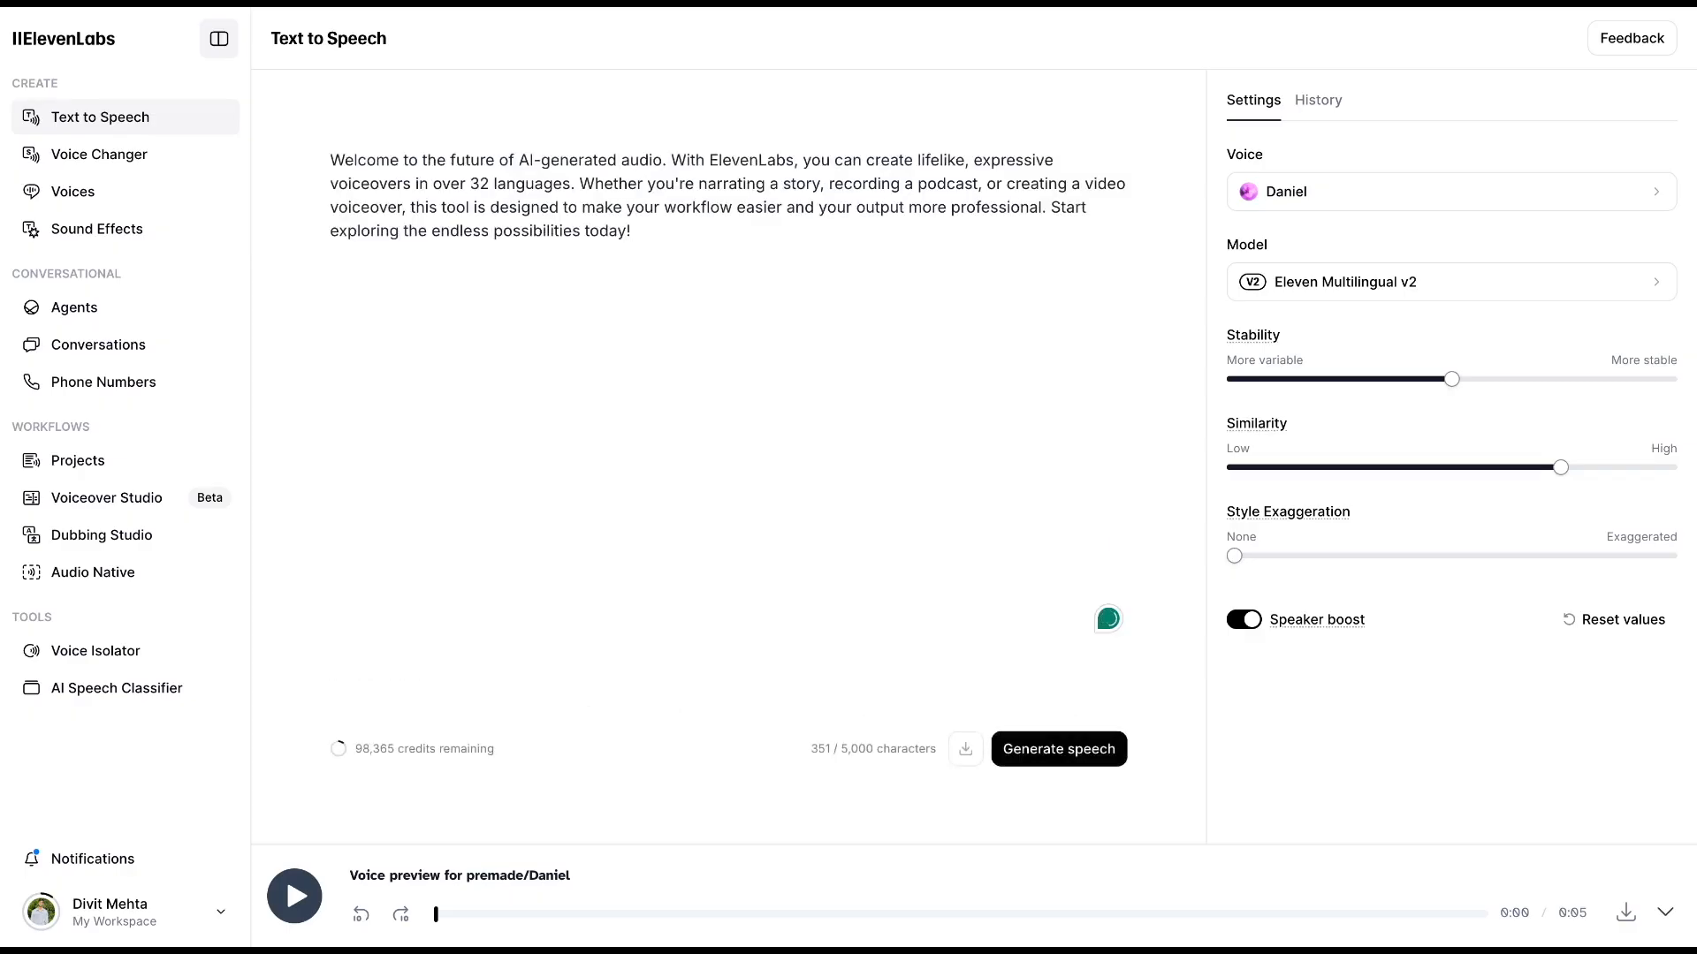
- Preview the Daniel and Grandpa Spuds Oxley voices, and choose Daniel for the script
click(1340, 191)
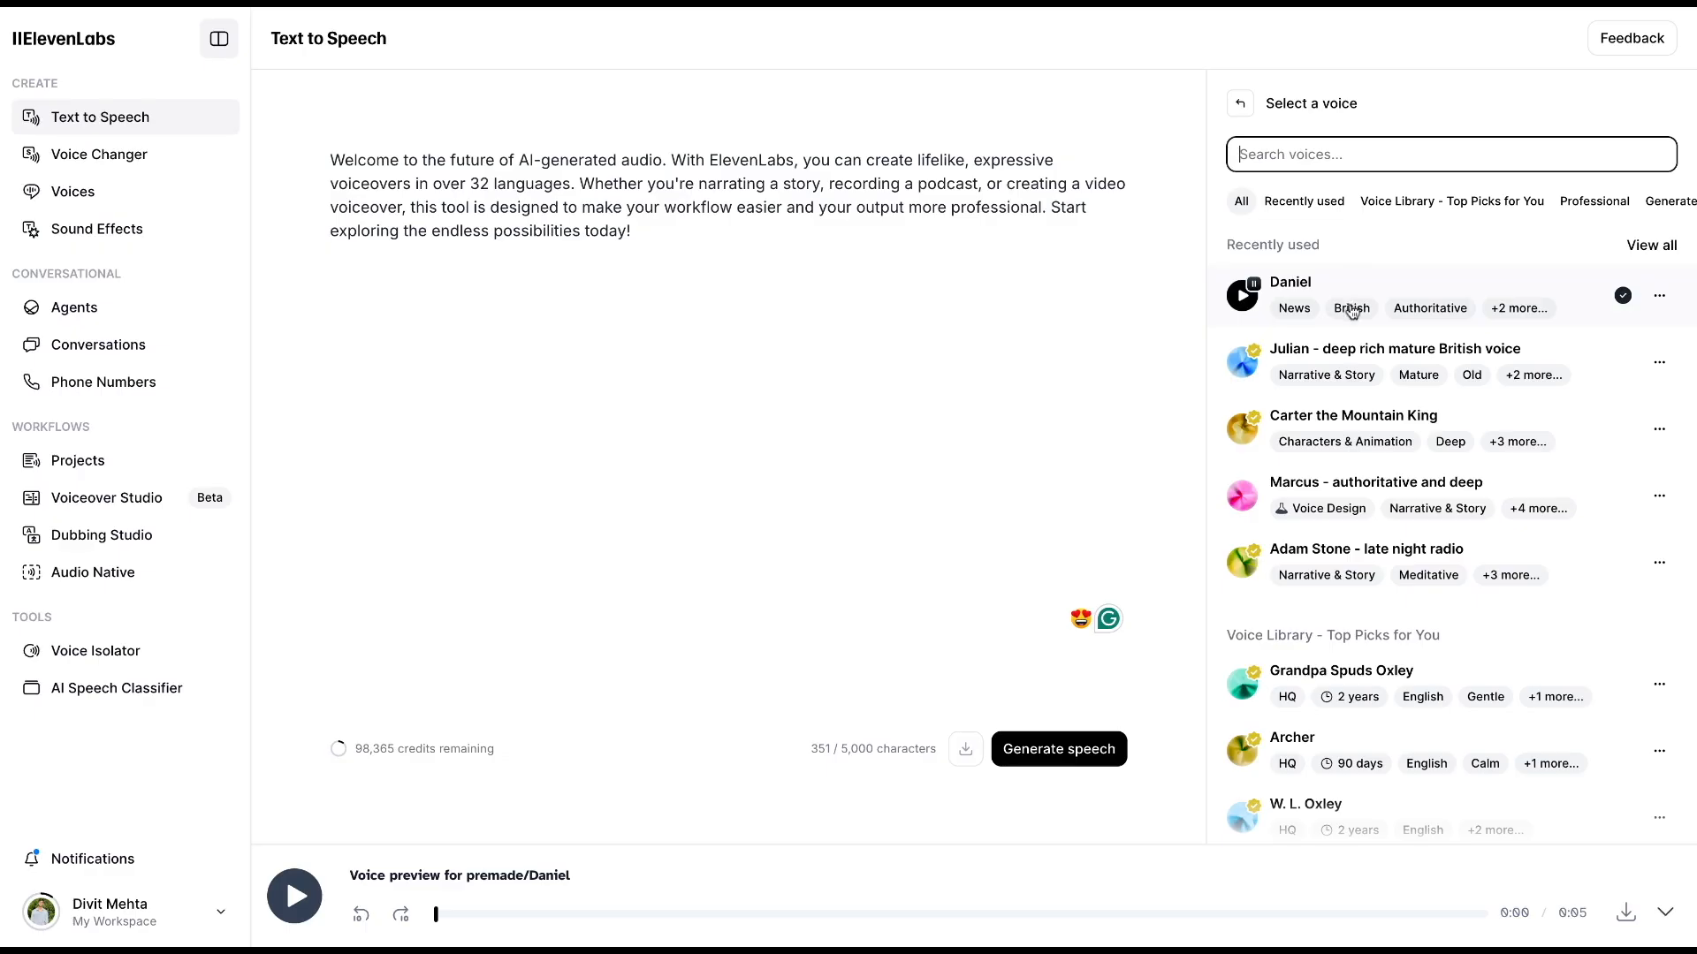
mouse_move(1526, 324)
click(1243, 315)
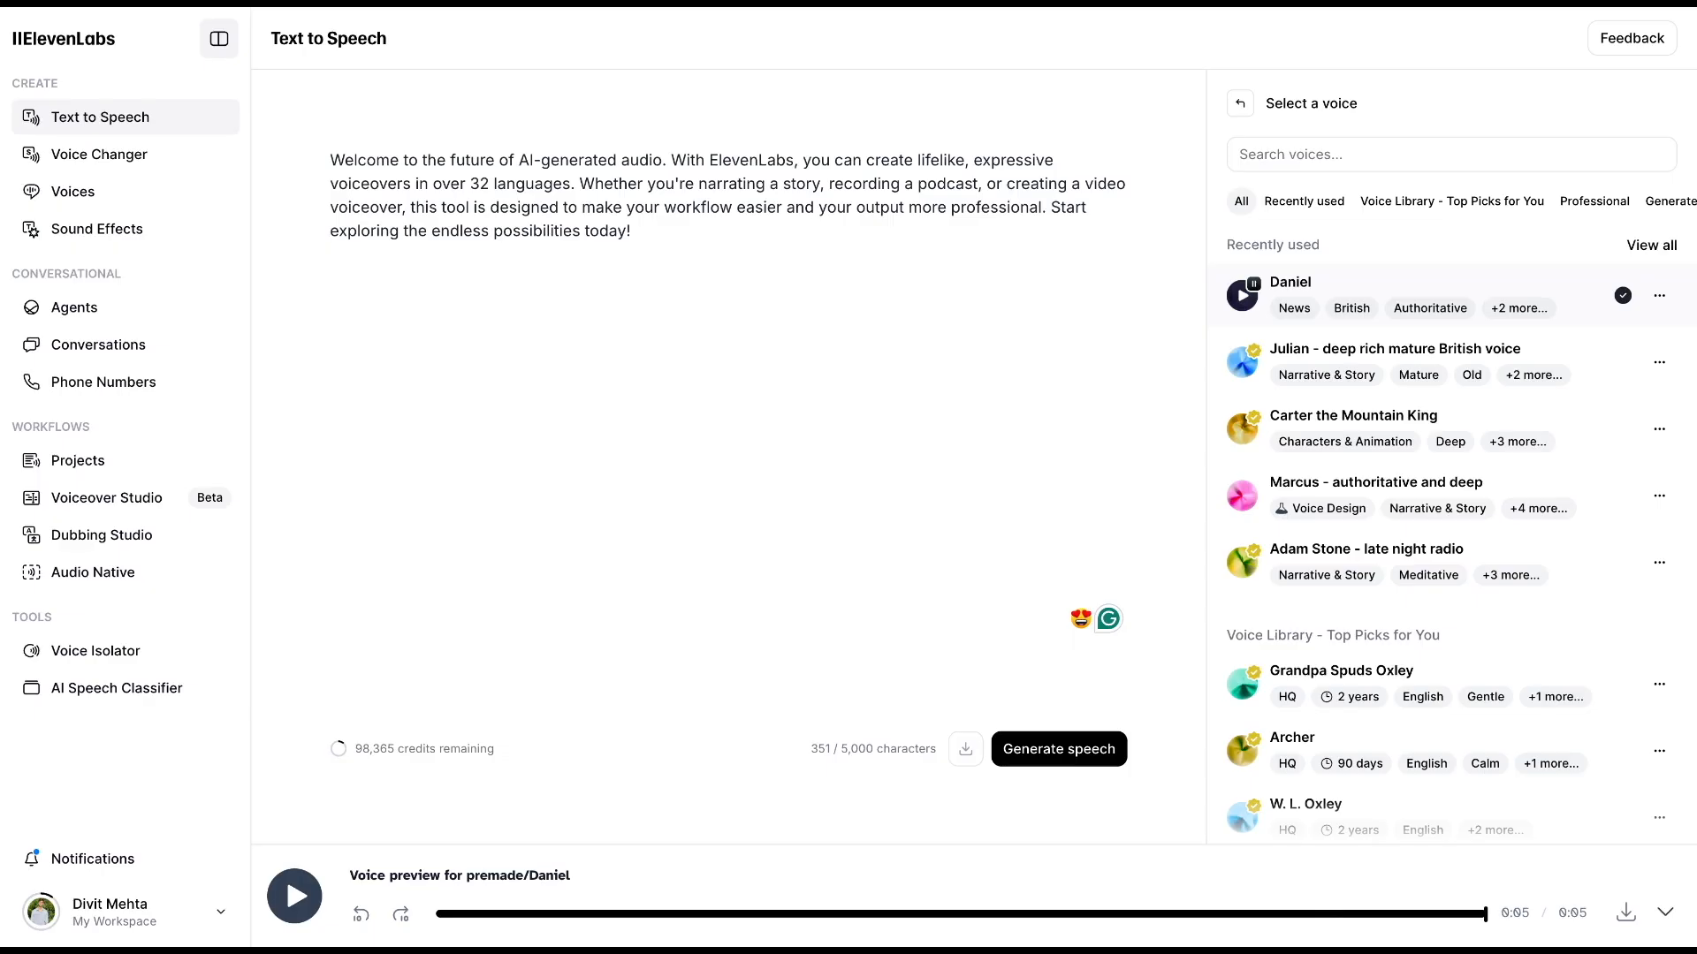
mouse_move(1243, 695)
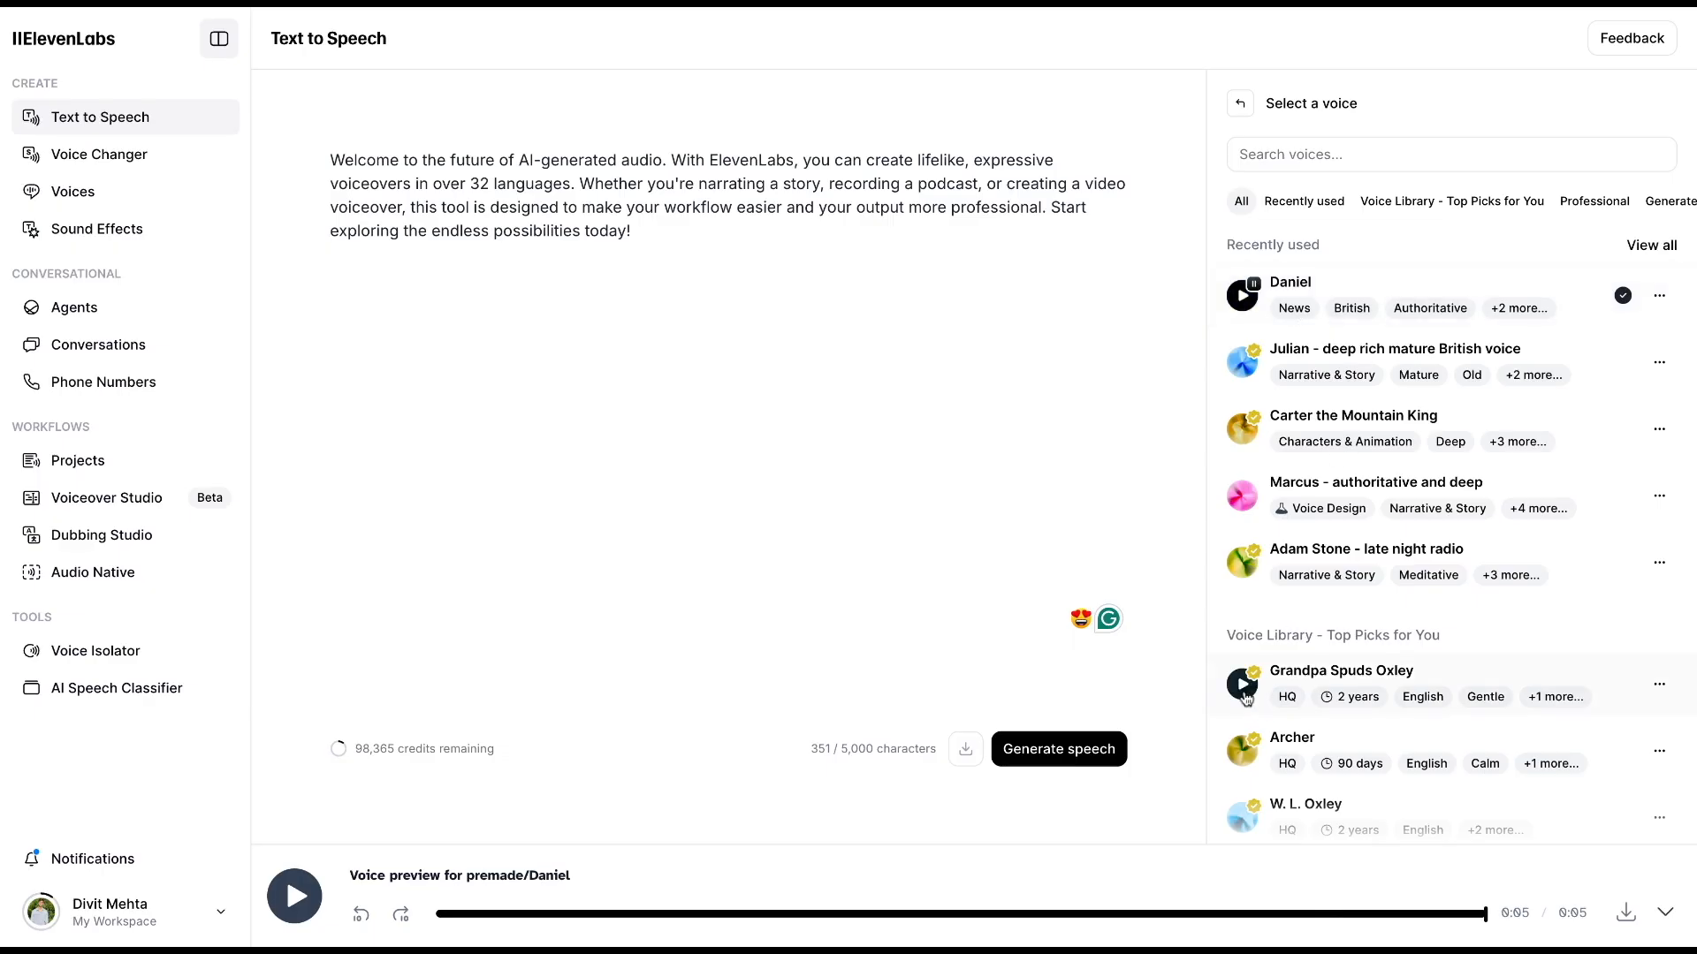
click(1243, 695)
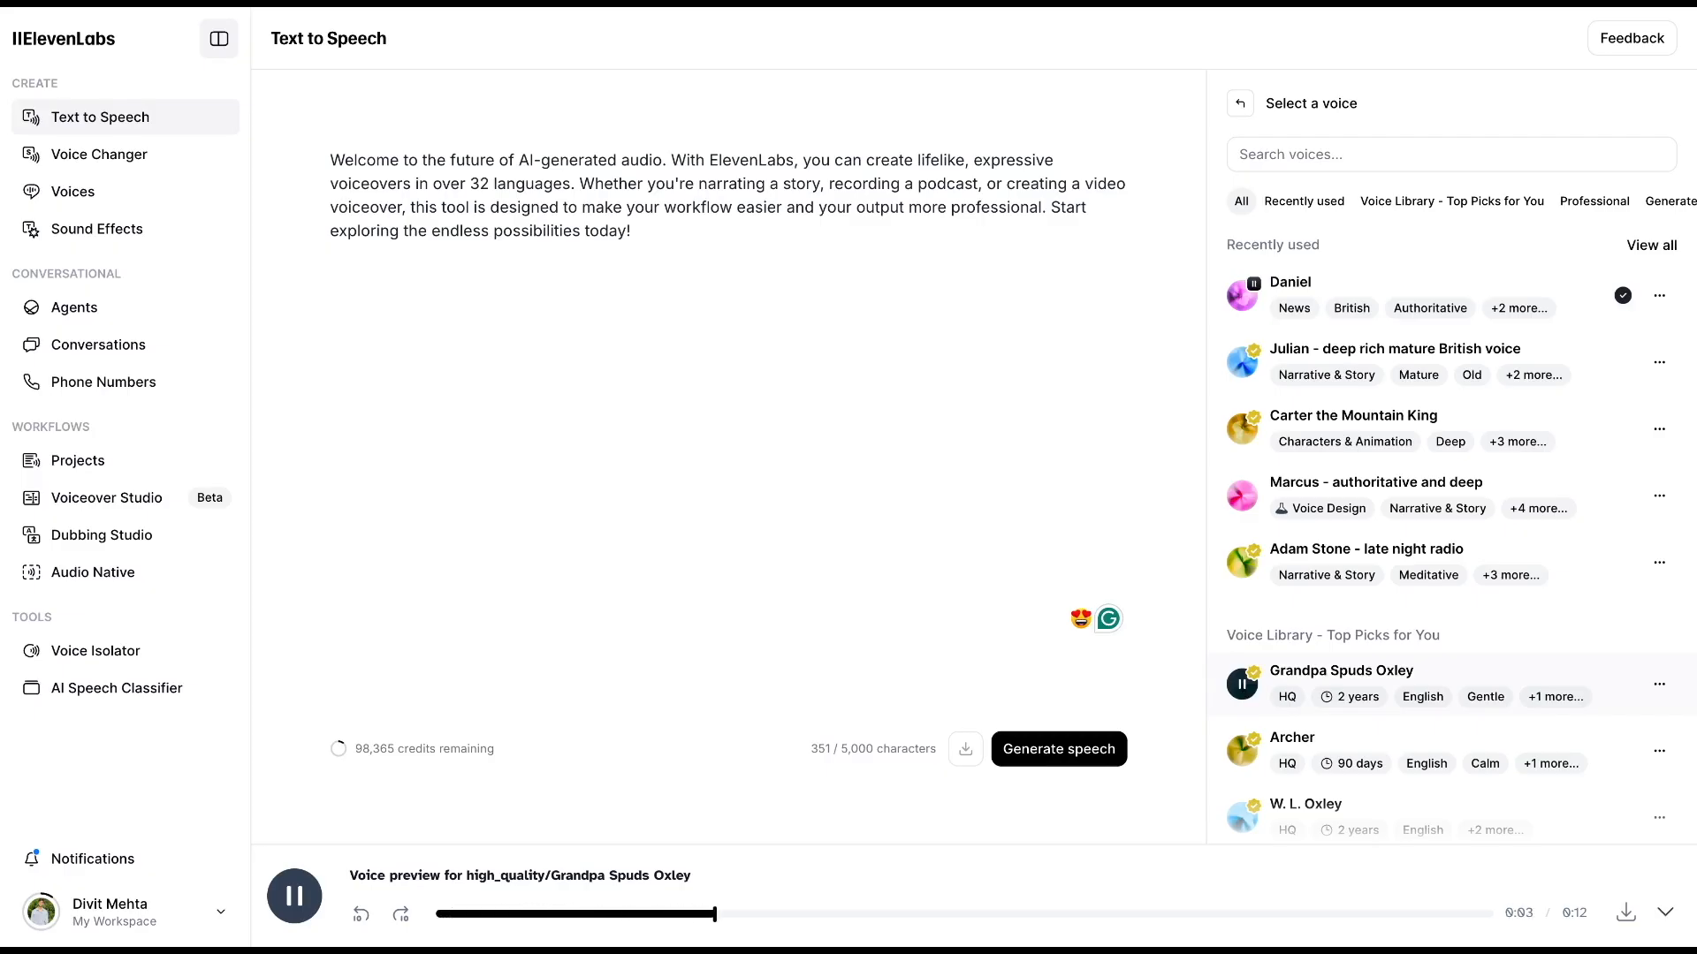
click(1244, 694)
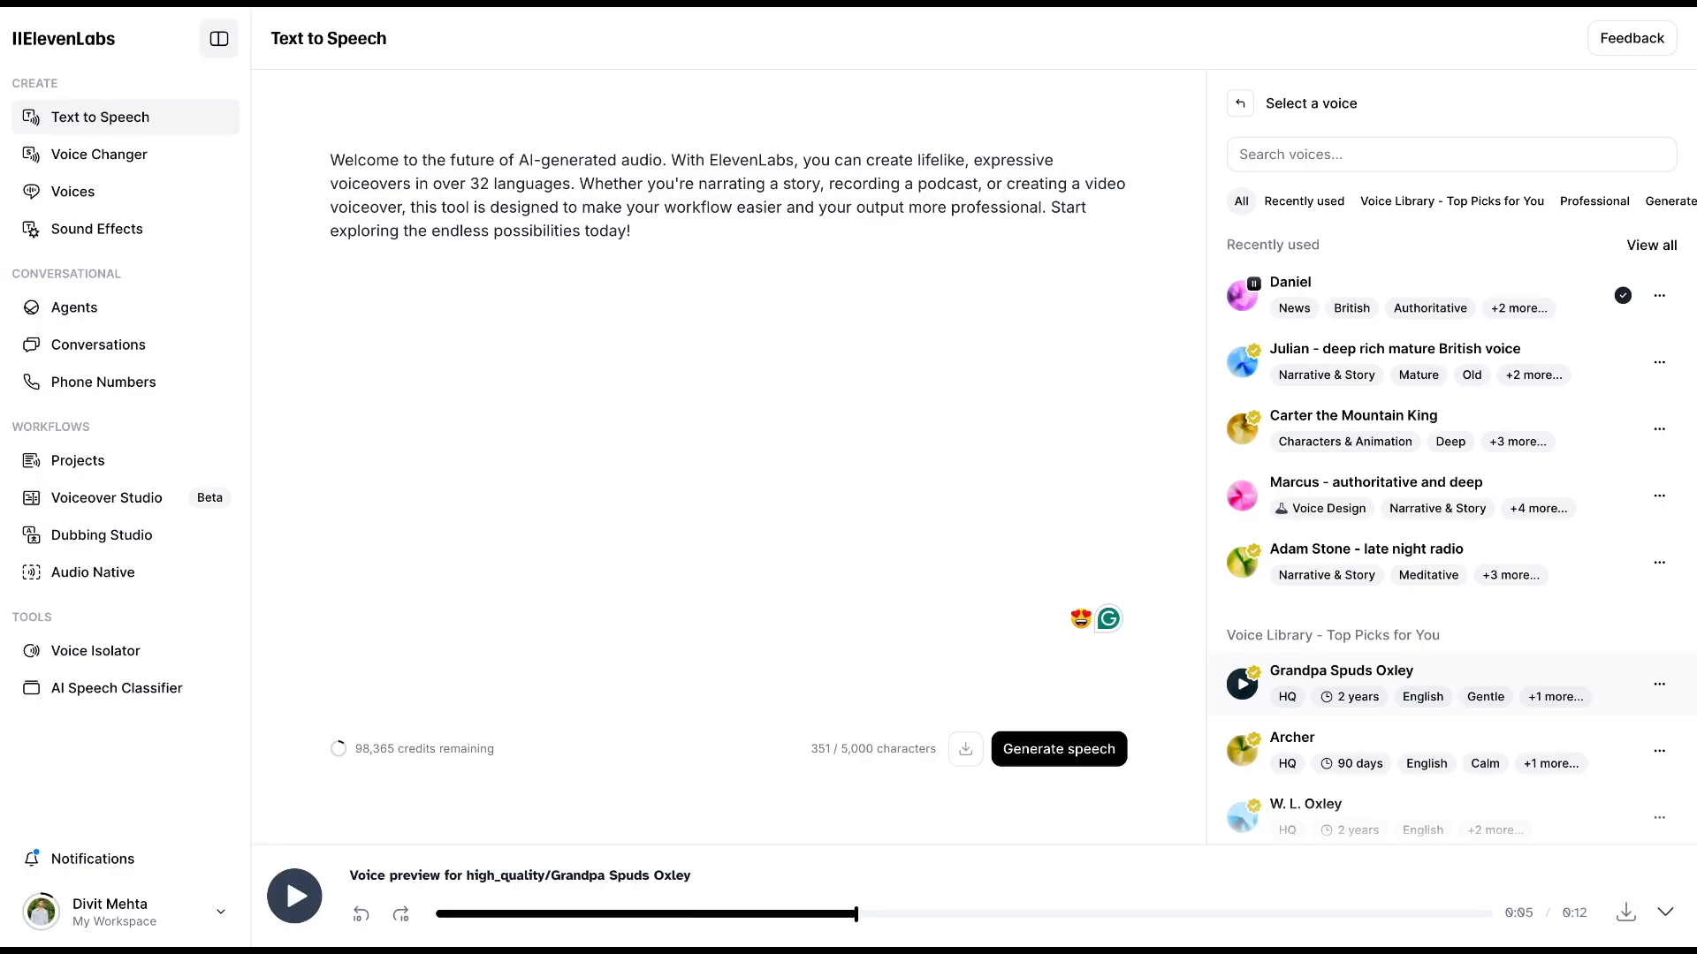
click(1372, 286)
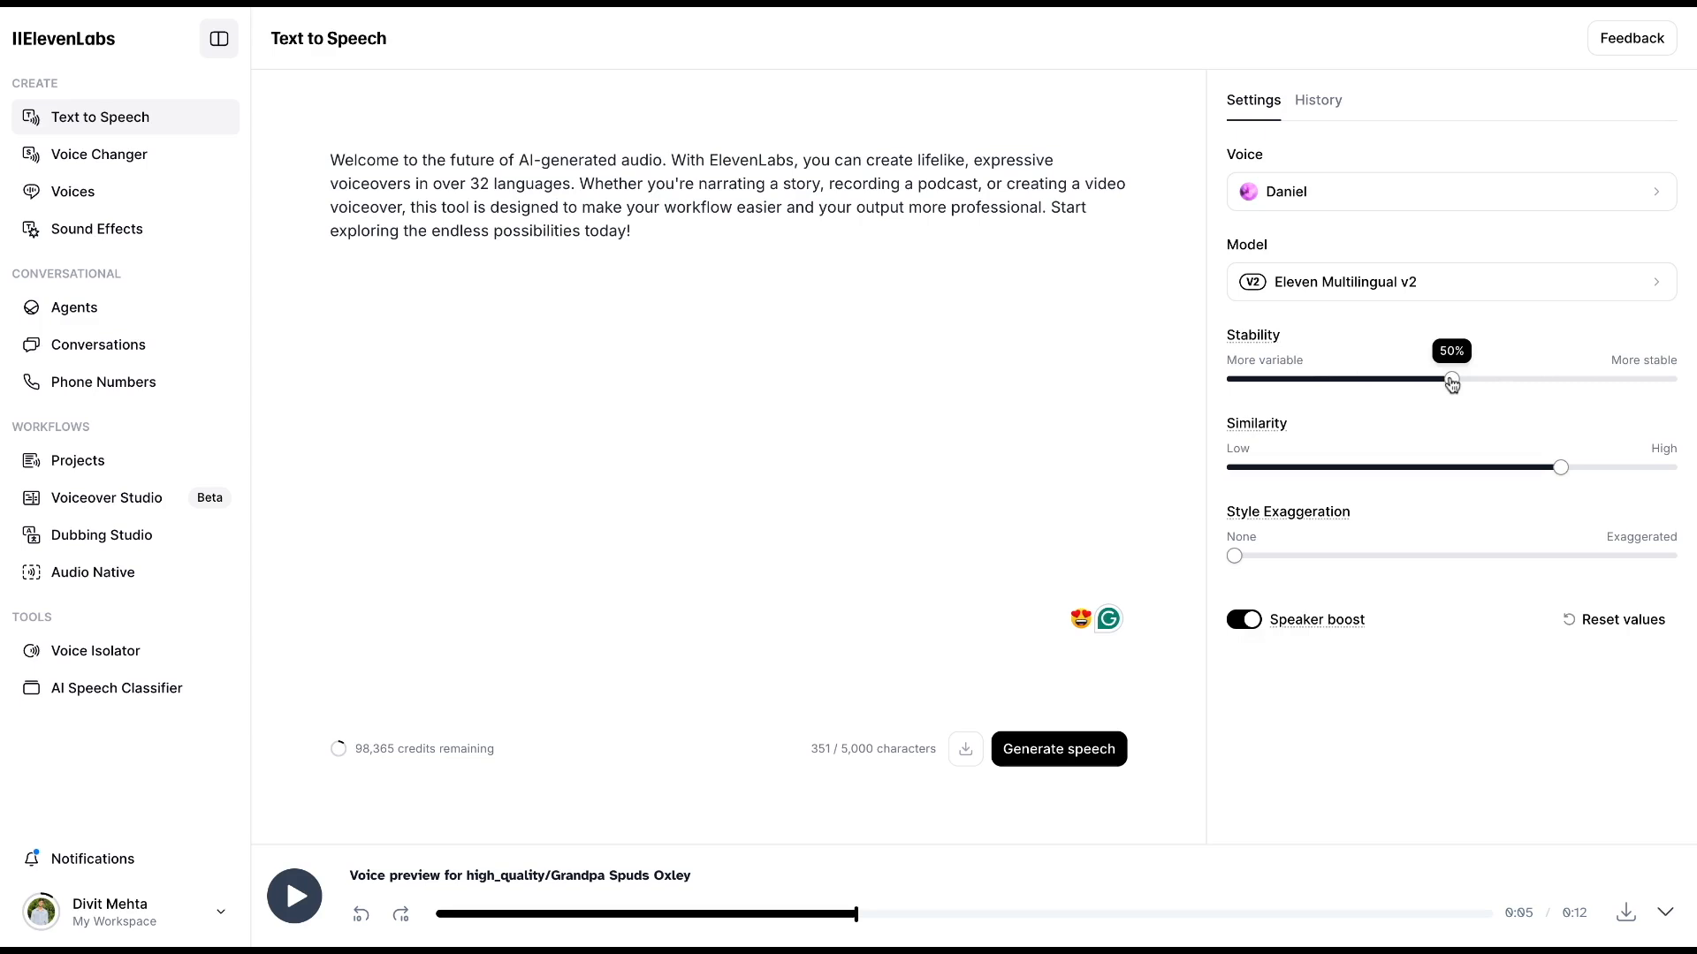
- Try stability settings of 29% and 61% and a similarity of 41% for the Daniel voice
drag(1452, 383, 1358, 389)
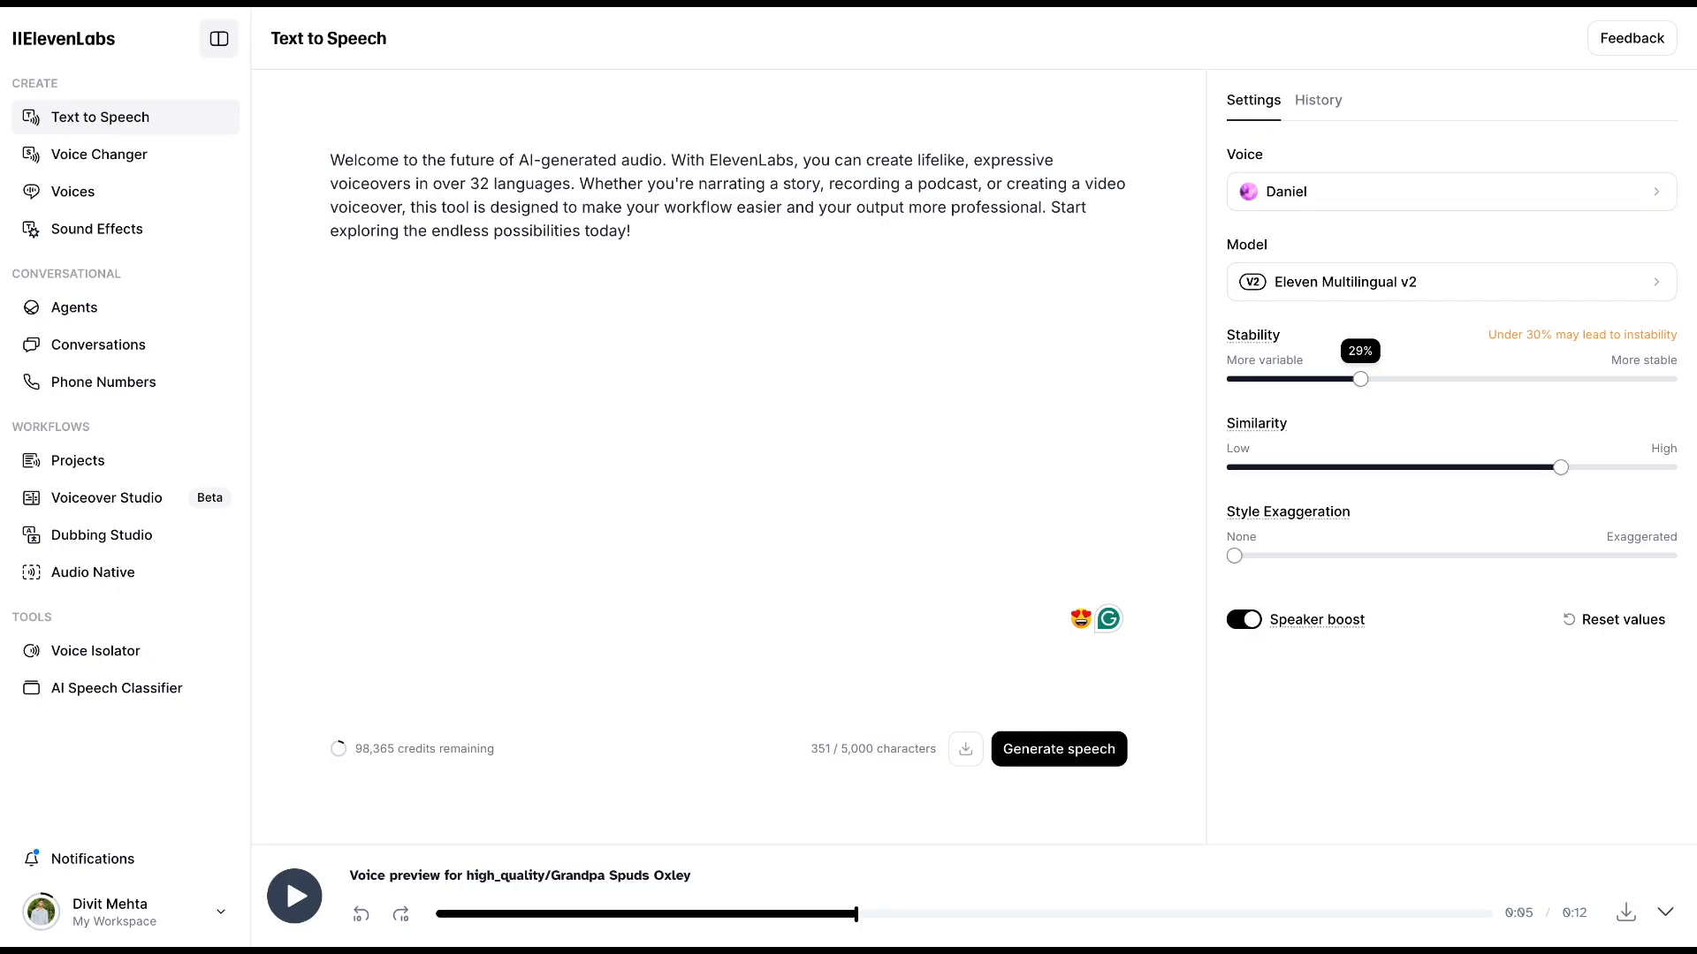
drag(1360, 379, 1500, 382)
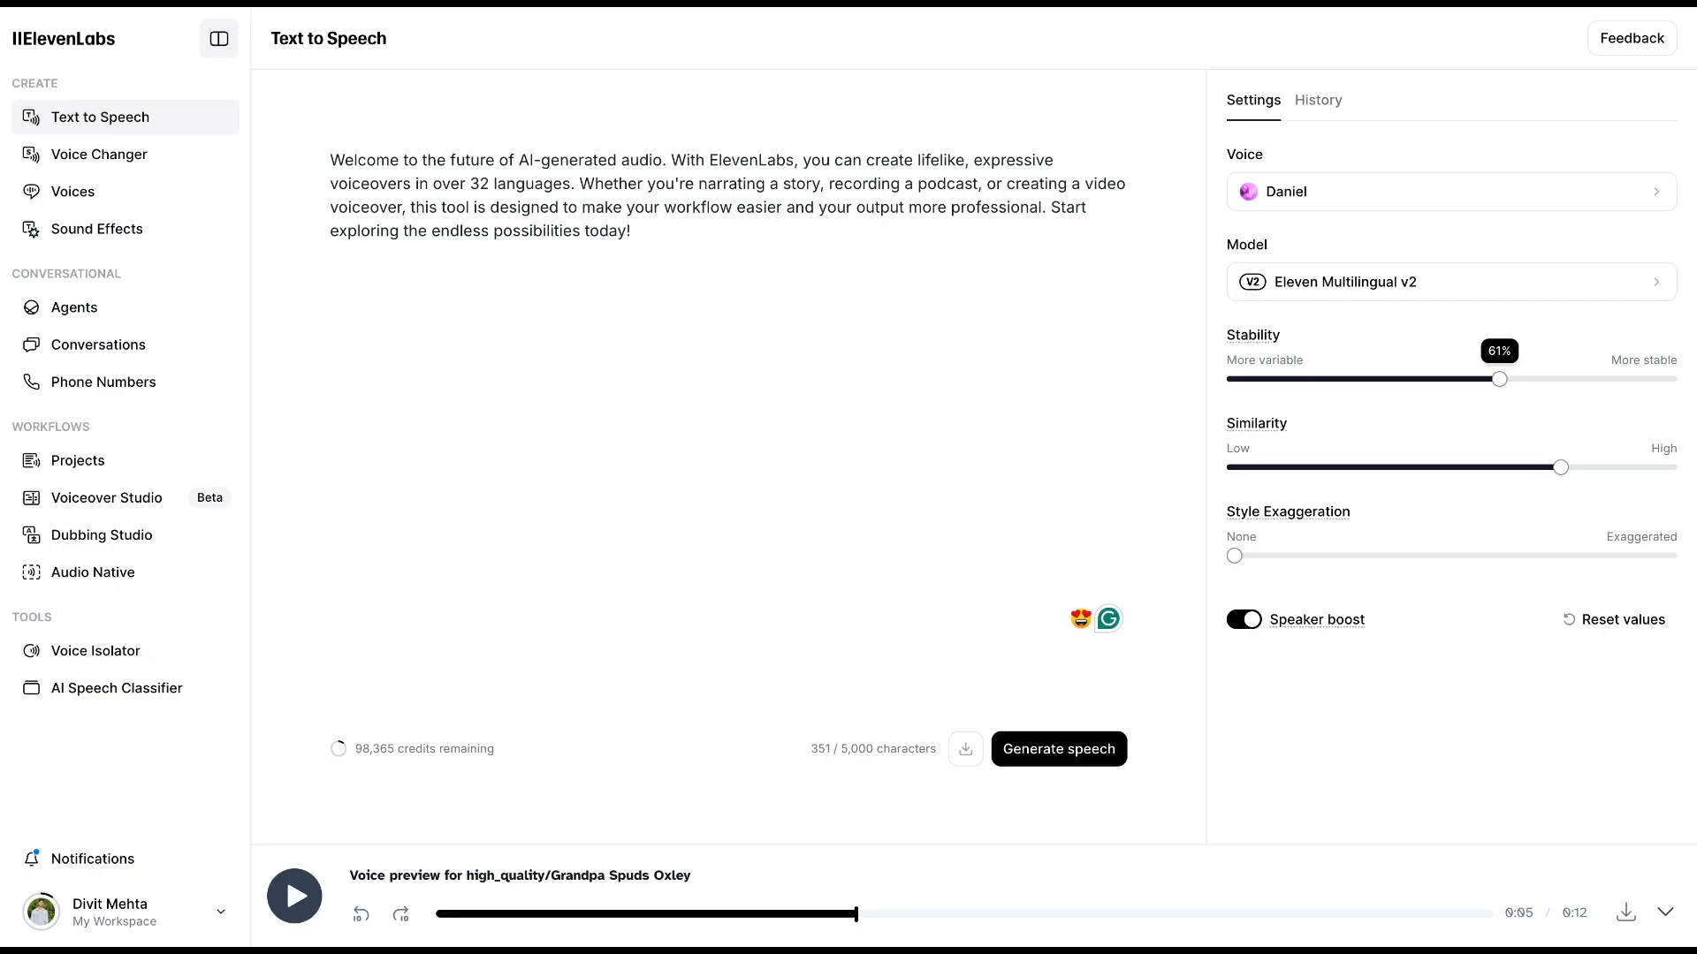
drag(1499, 379, 1382, 379)
drag(1561, 468, 1414, 474)
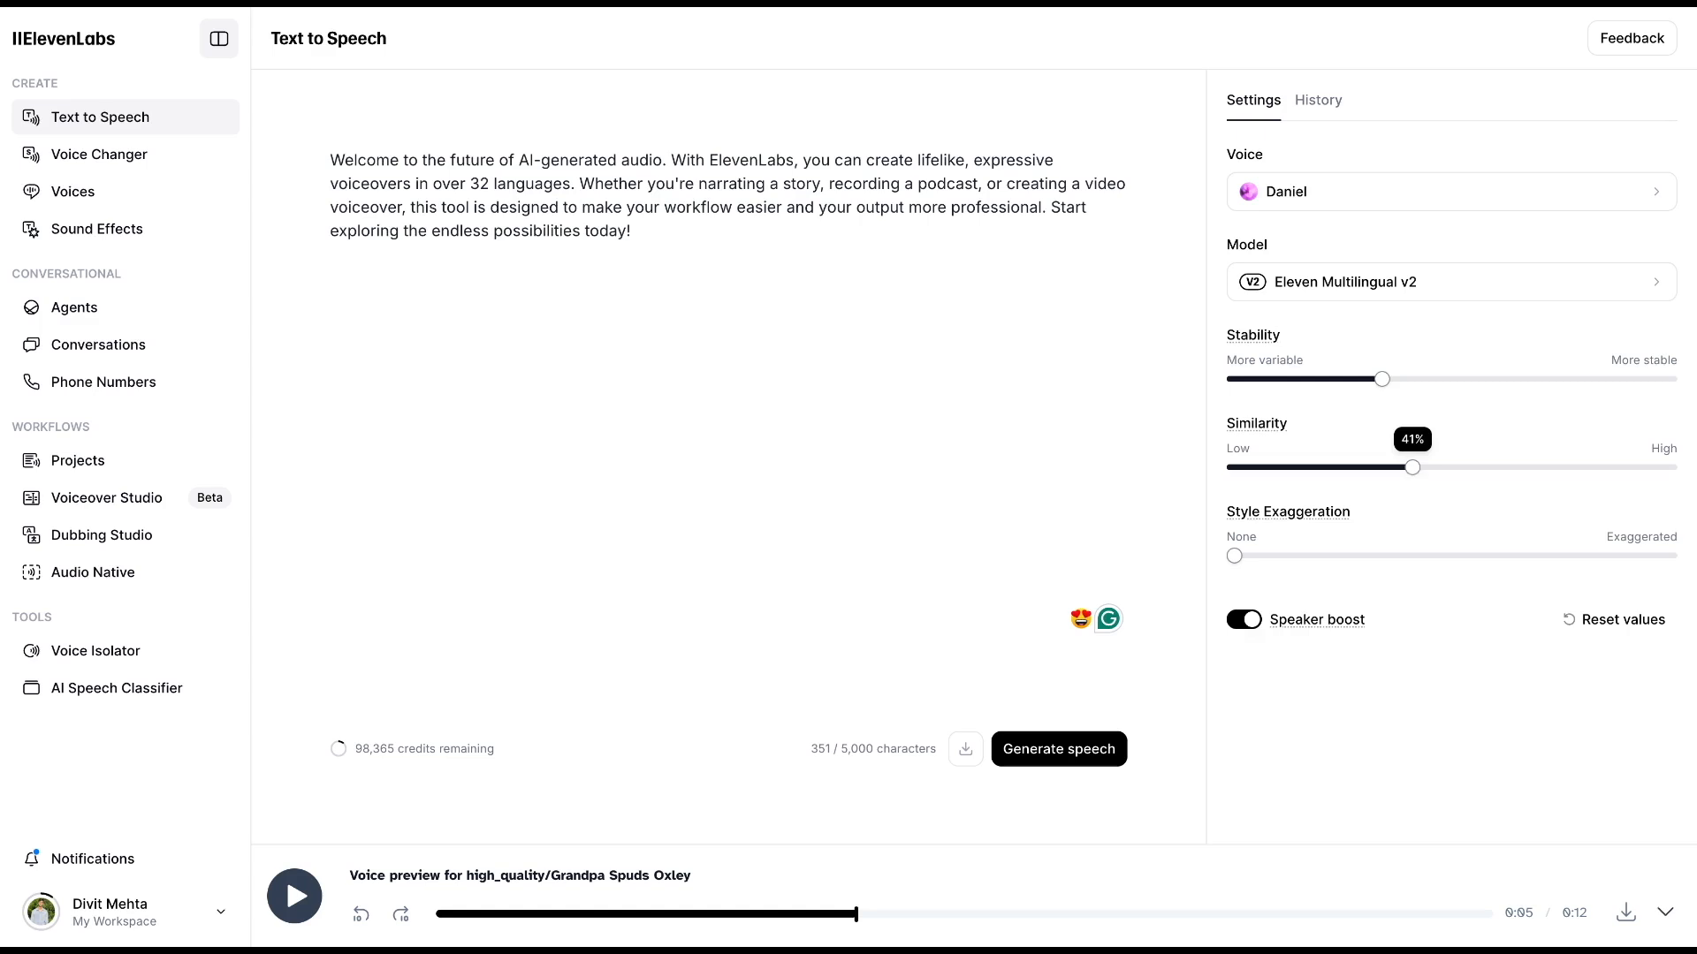
drag(1412, 467, 1575, 476)
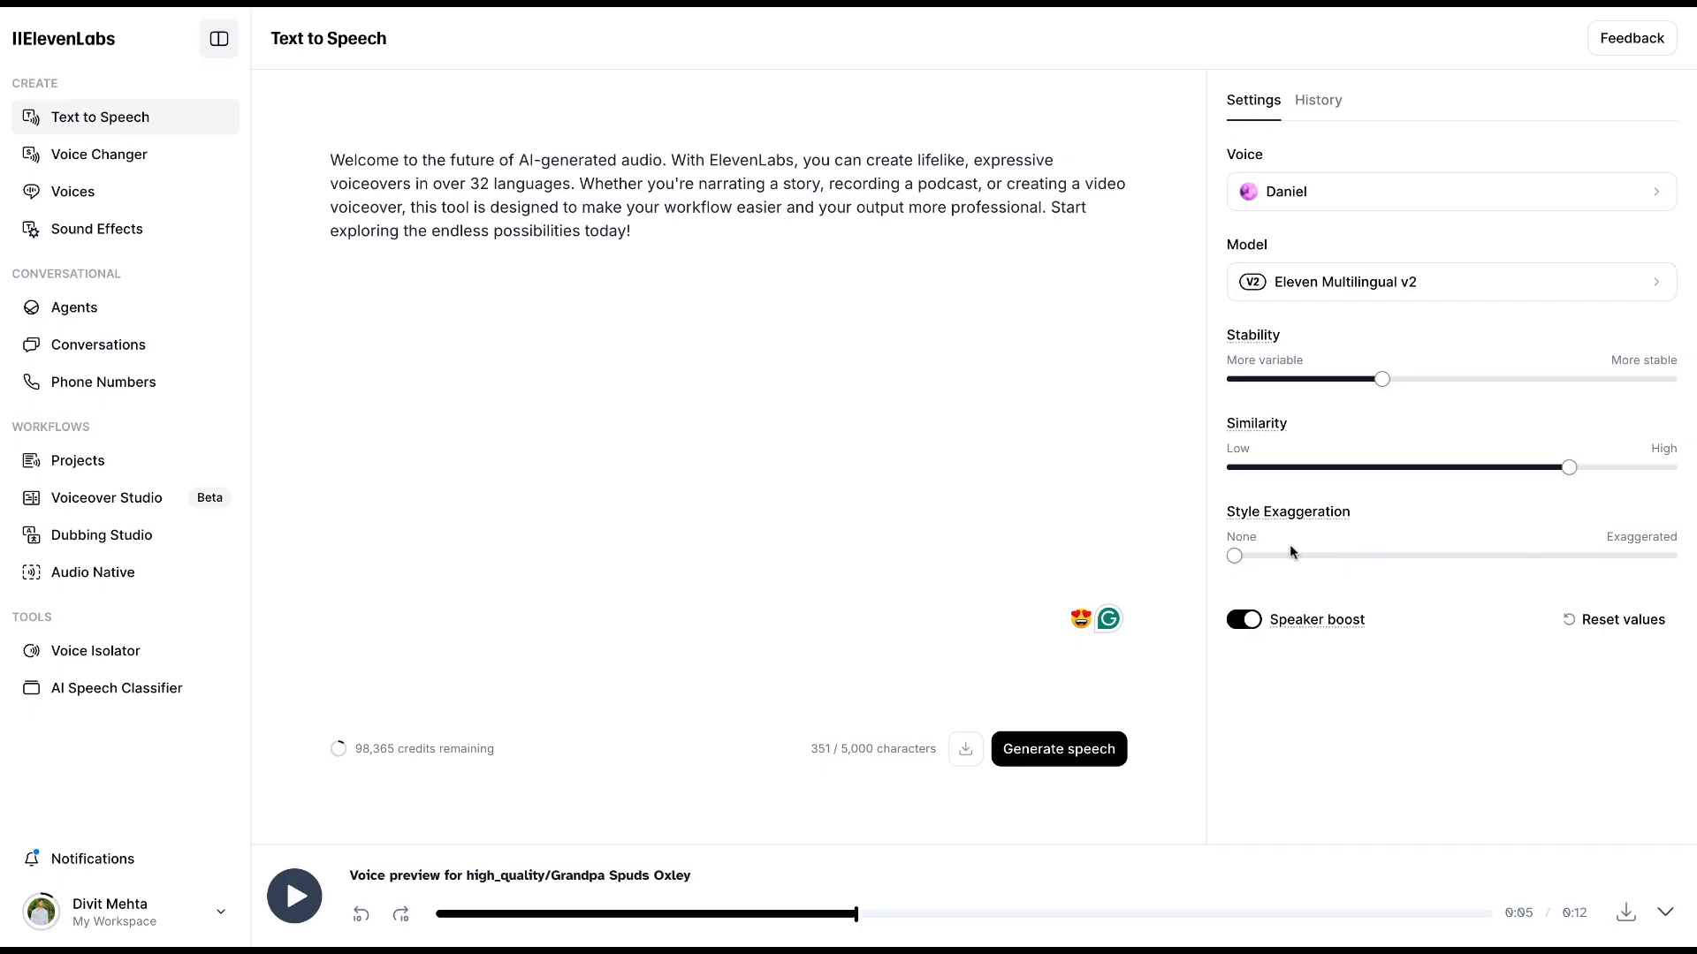
mouse_move(1236, 555)
mouse_down()
mouse_move(1368, 565)
mouse_move(1233, 556)
mouse_up()
mouse_move(1310, 629)
- Review the available speech models from Eleven Multilingual v2 to Eleven English v1 and return to the voice settings
click(1367, 282)
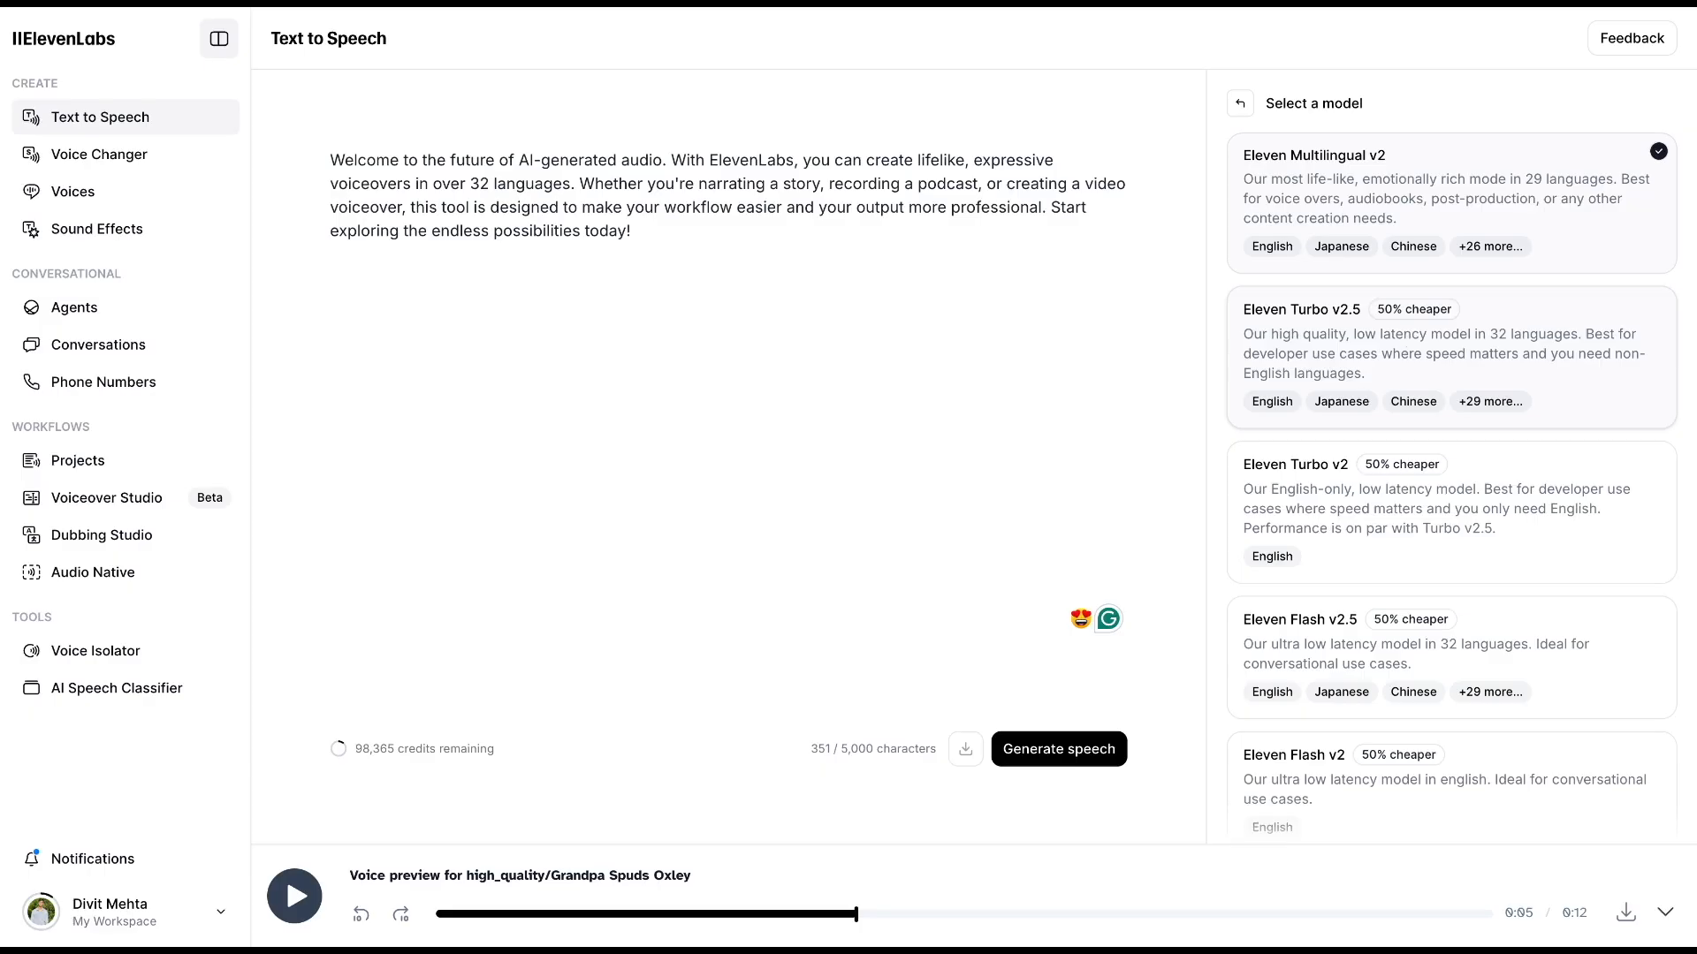
scroll(1414, 367, down, 4)
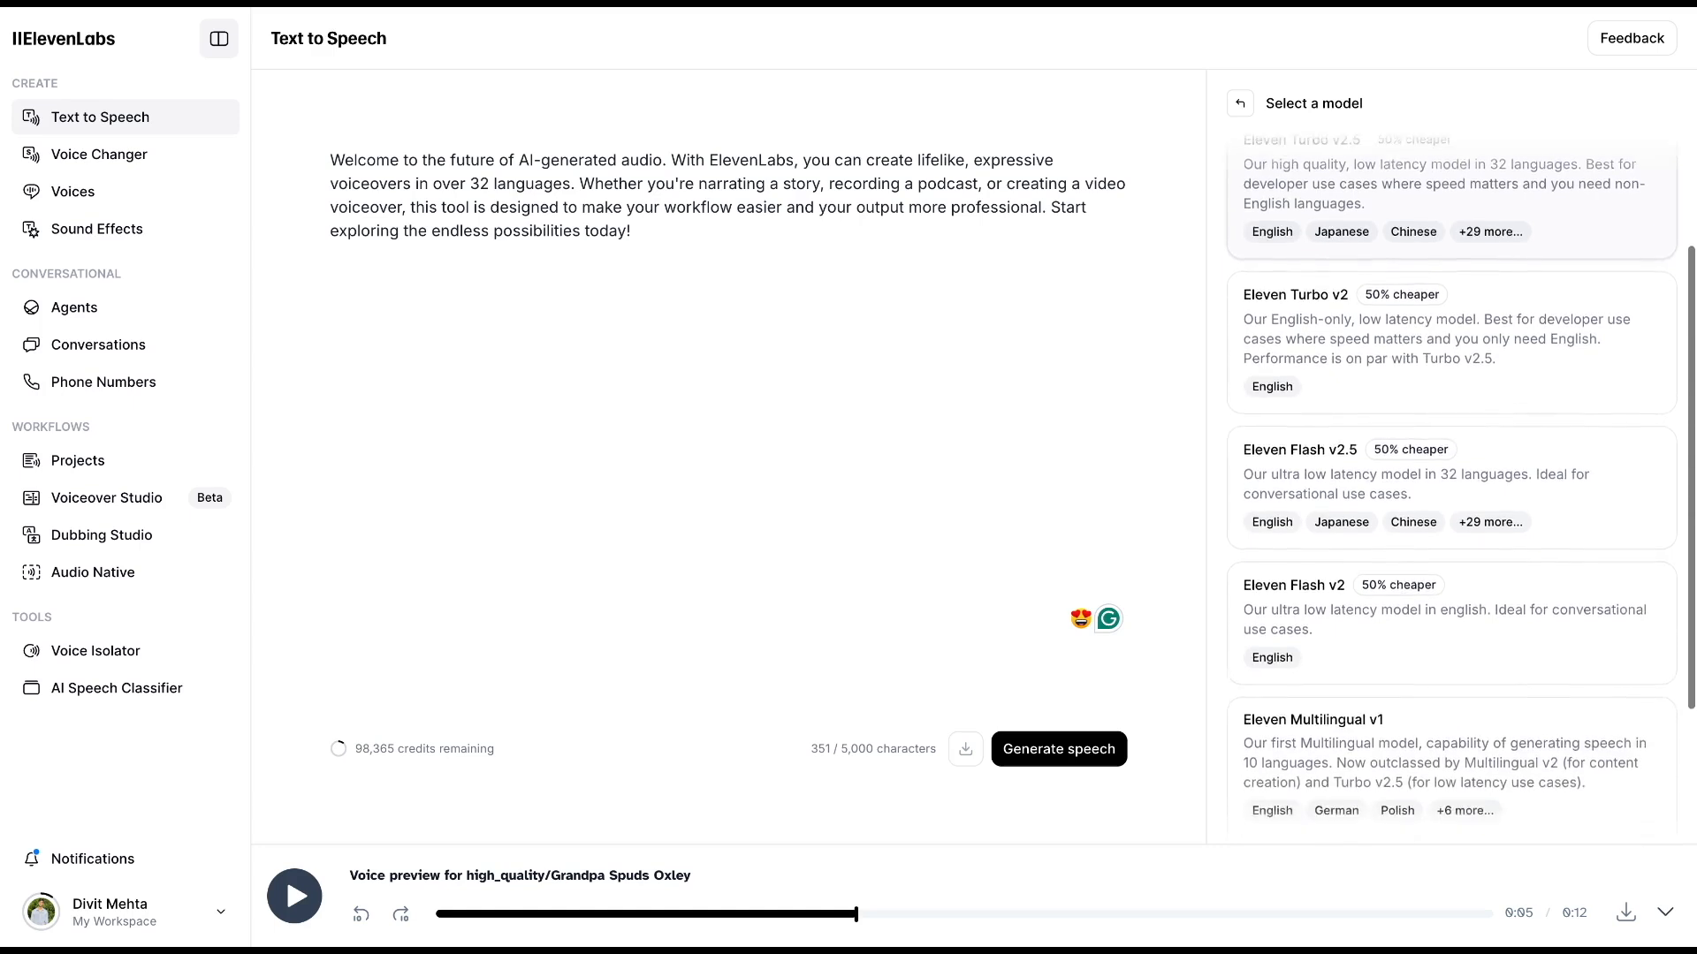
scroll(1340, 716, down, 1)
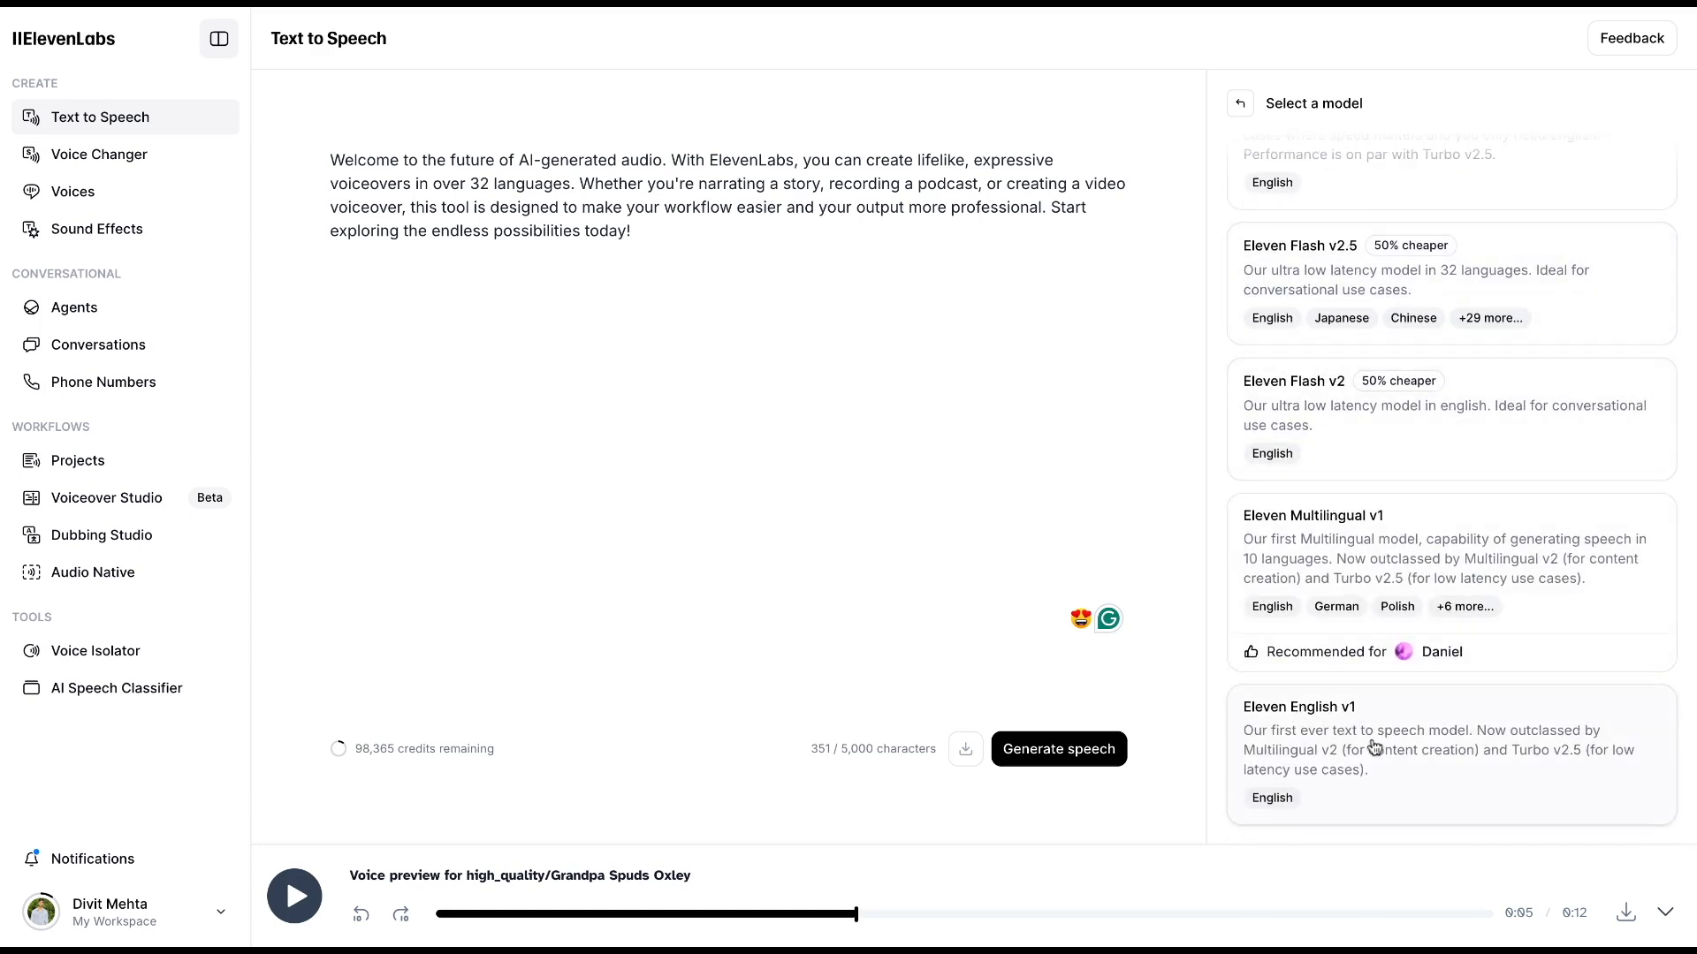
scroll(1343, 314, up, 3)
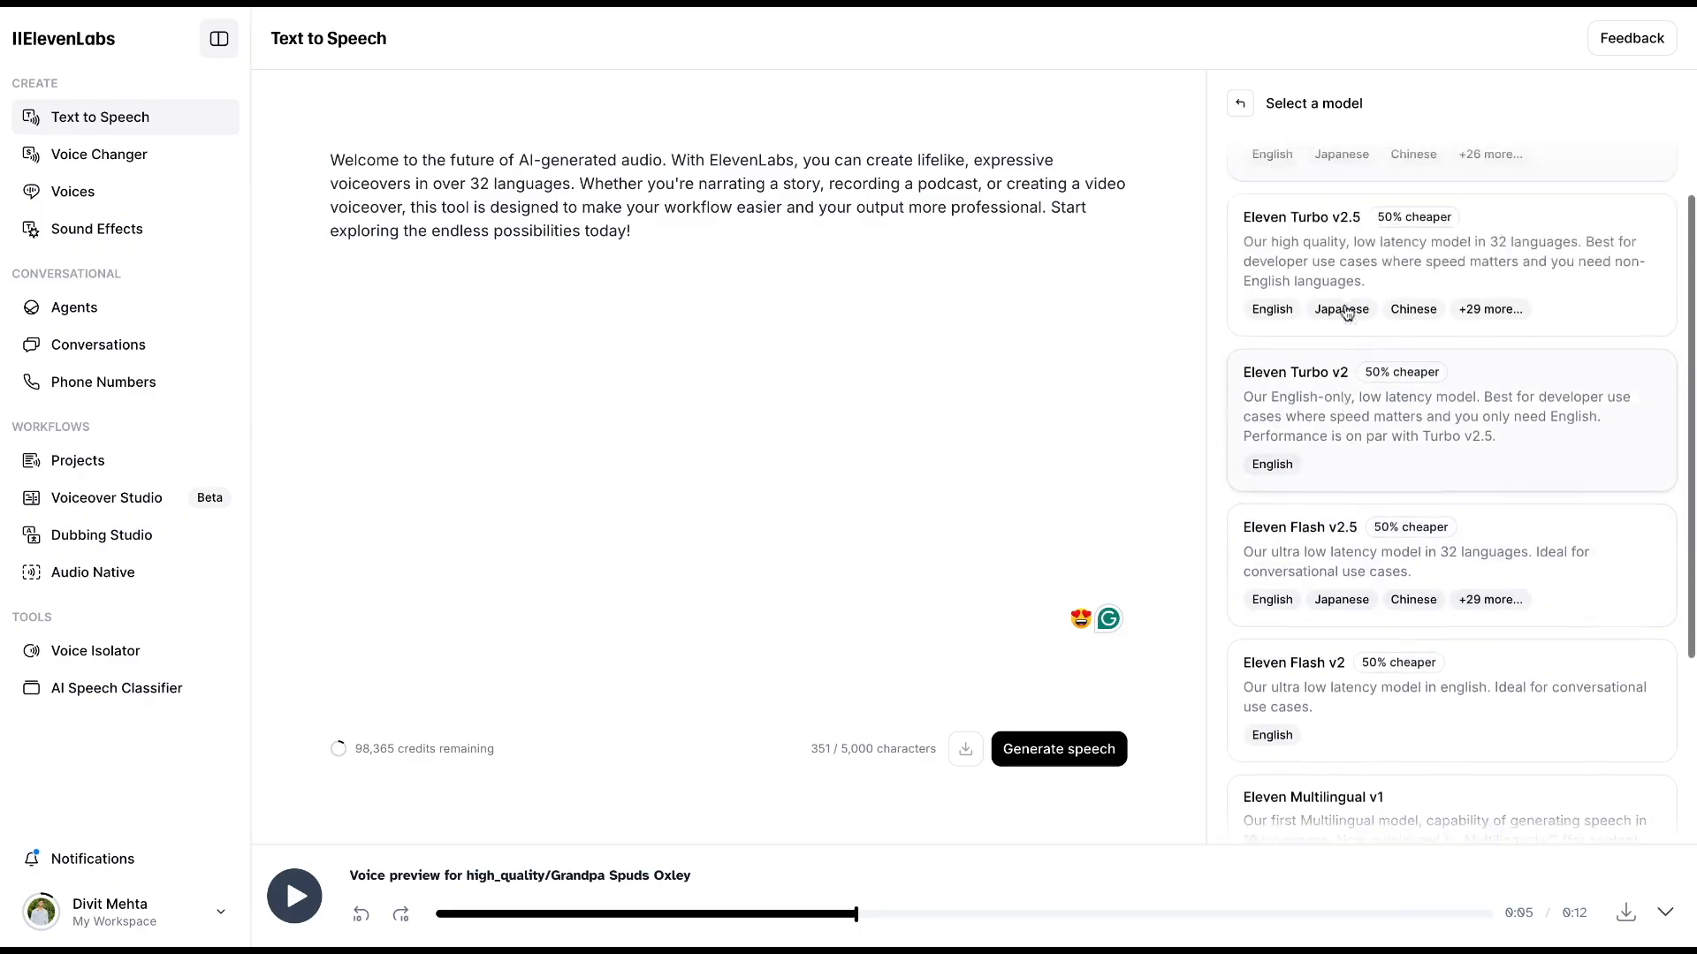
scroll(1344, 313, up, 1)
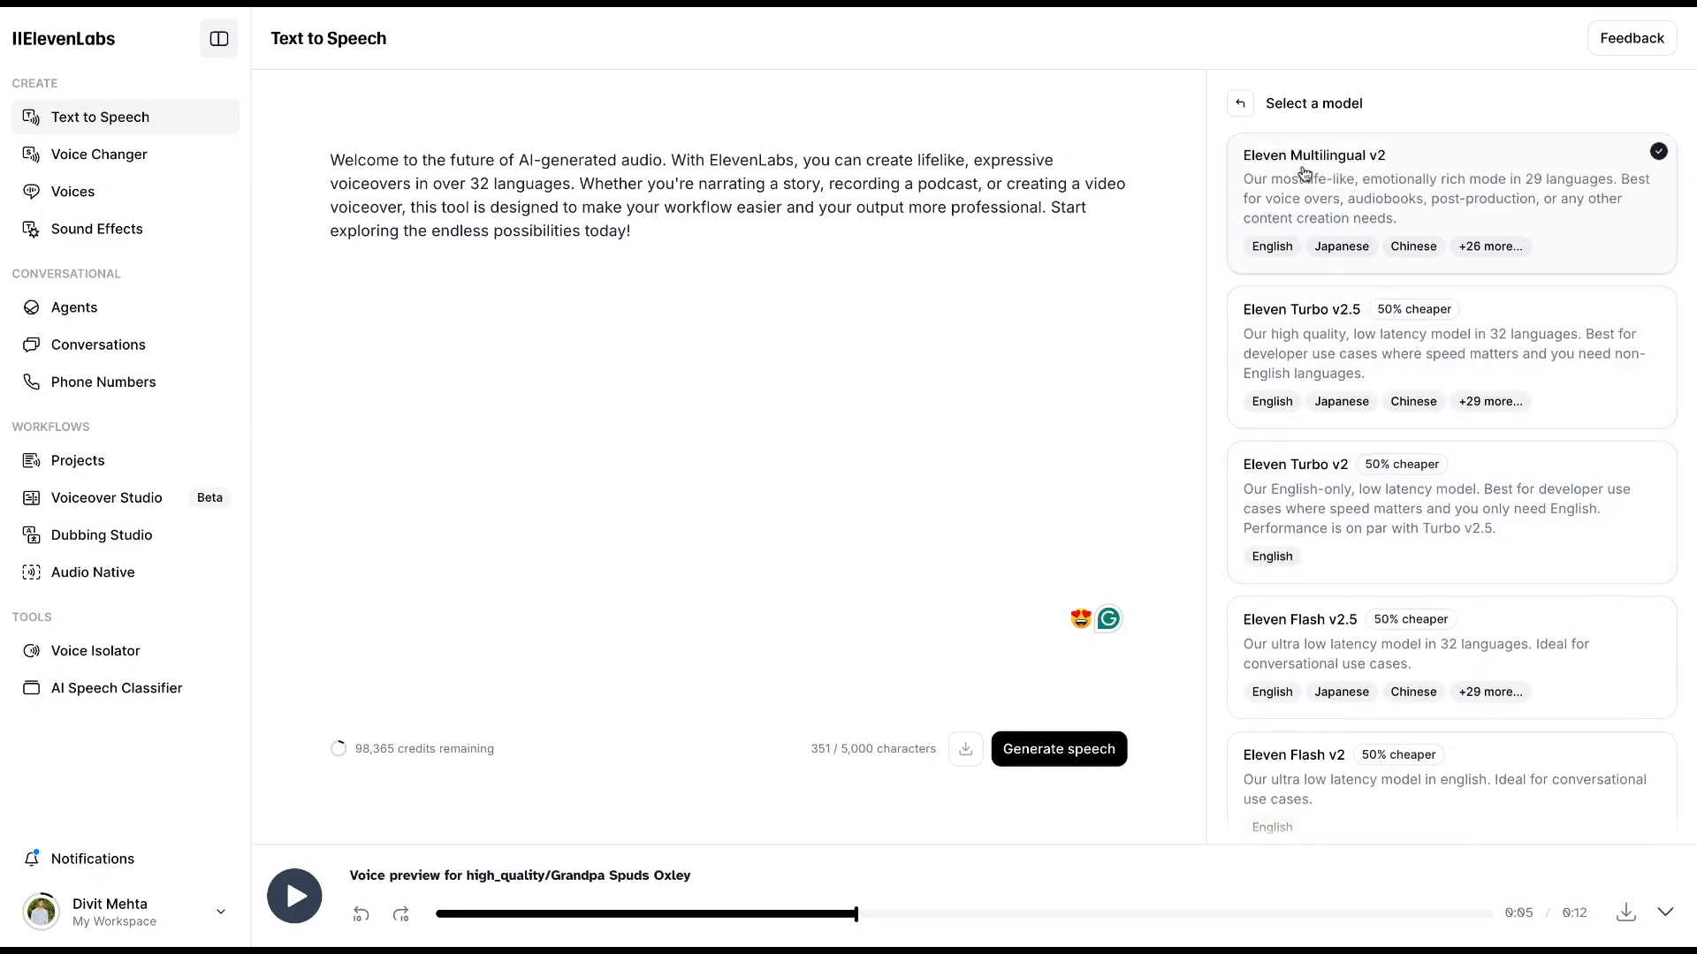
click(1239, 103)
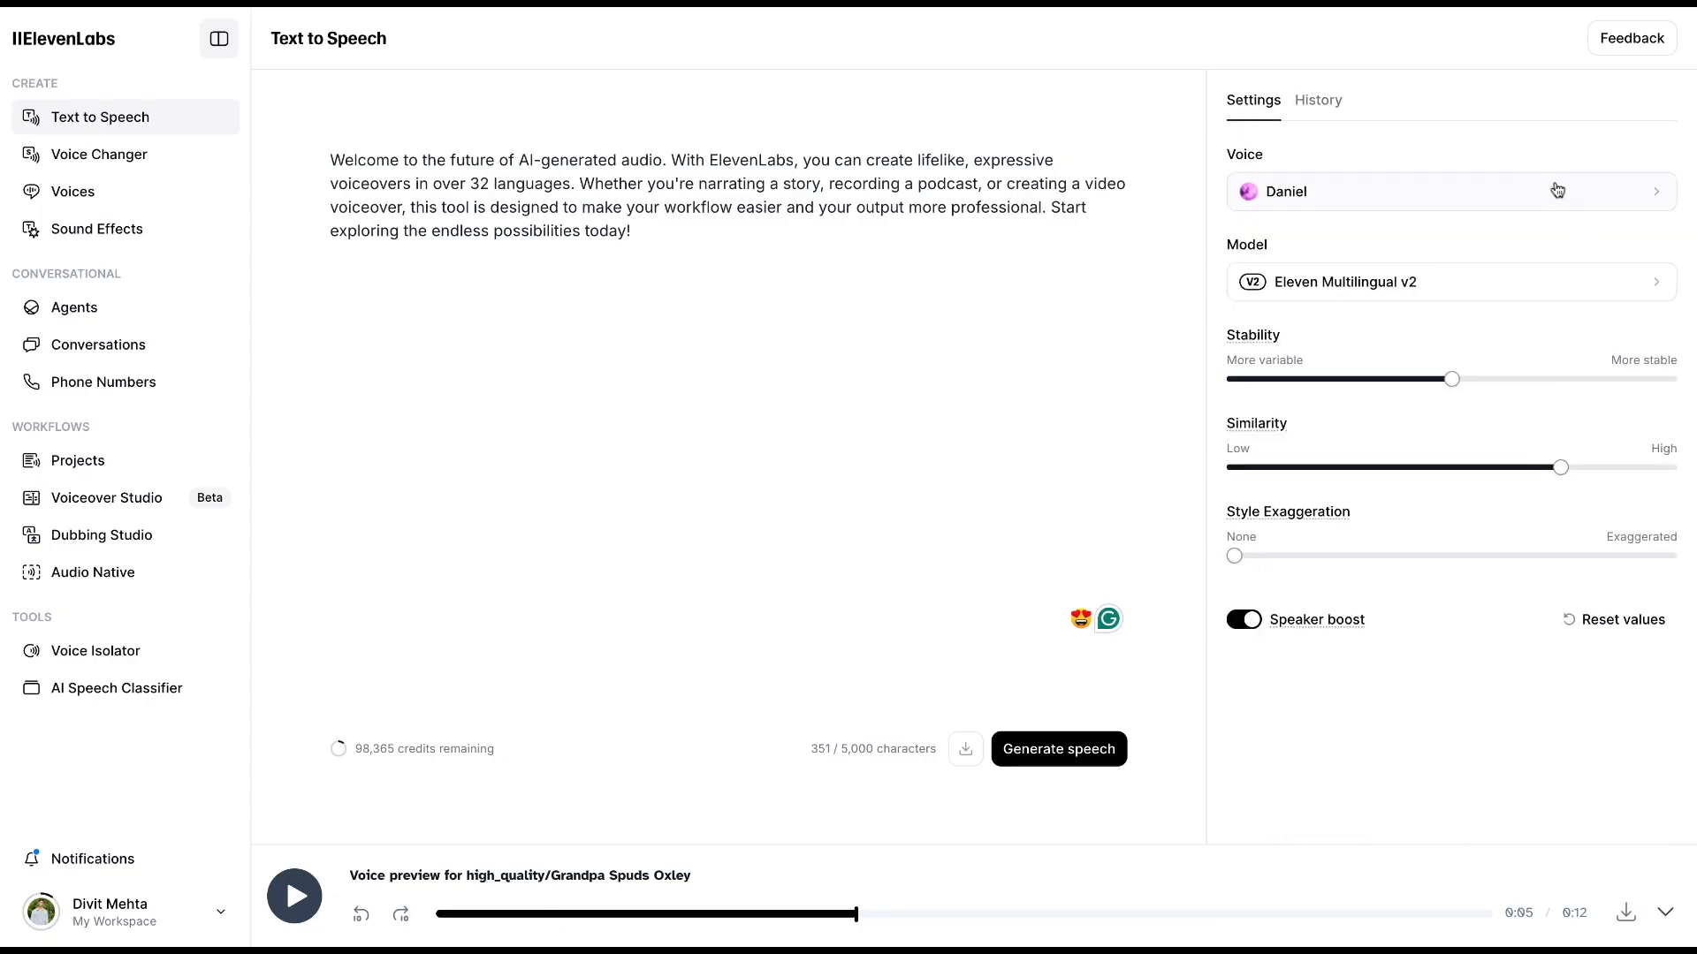
- Generate the speech from the script and play the opening seconds of the resulting audio
click(1077, 755)
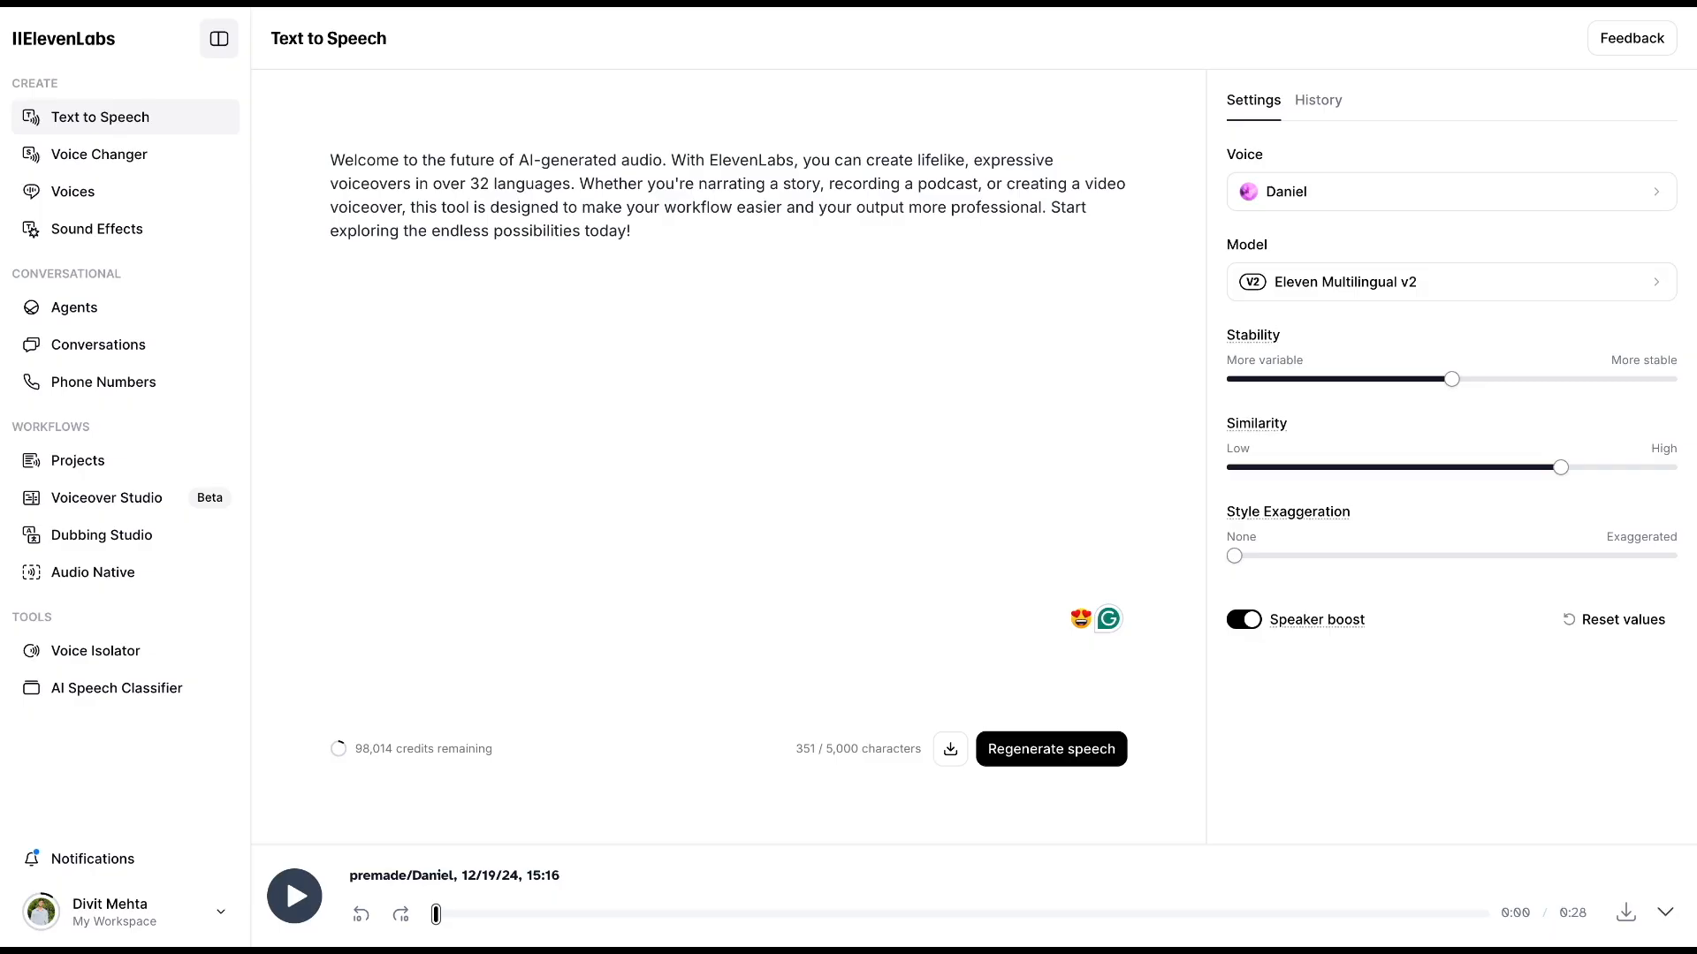
click(294, 899)
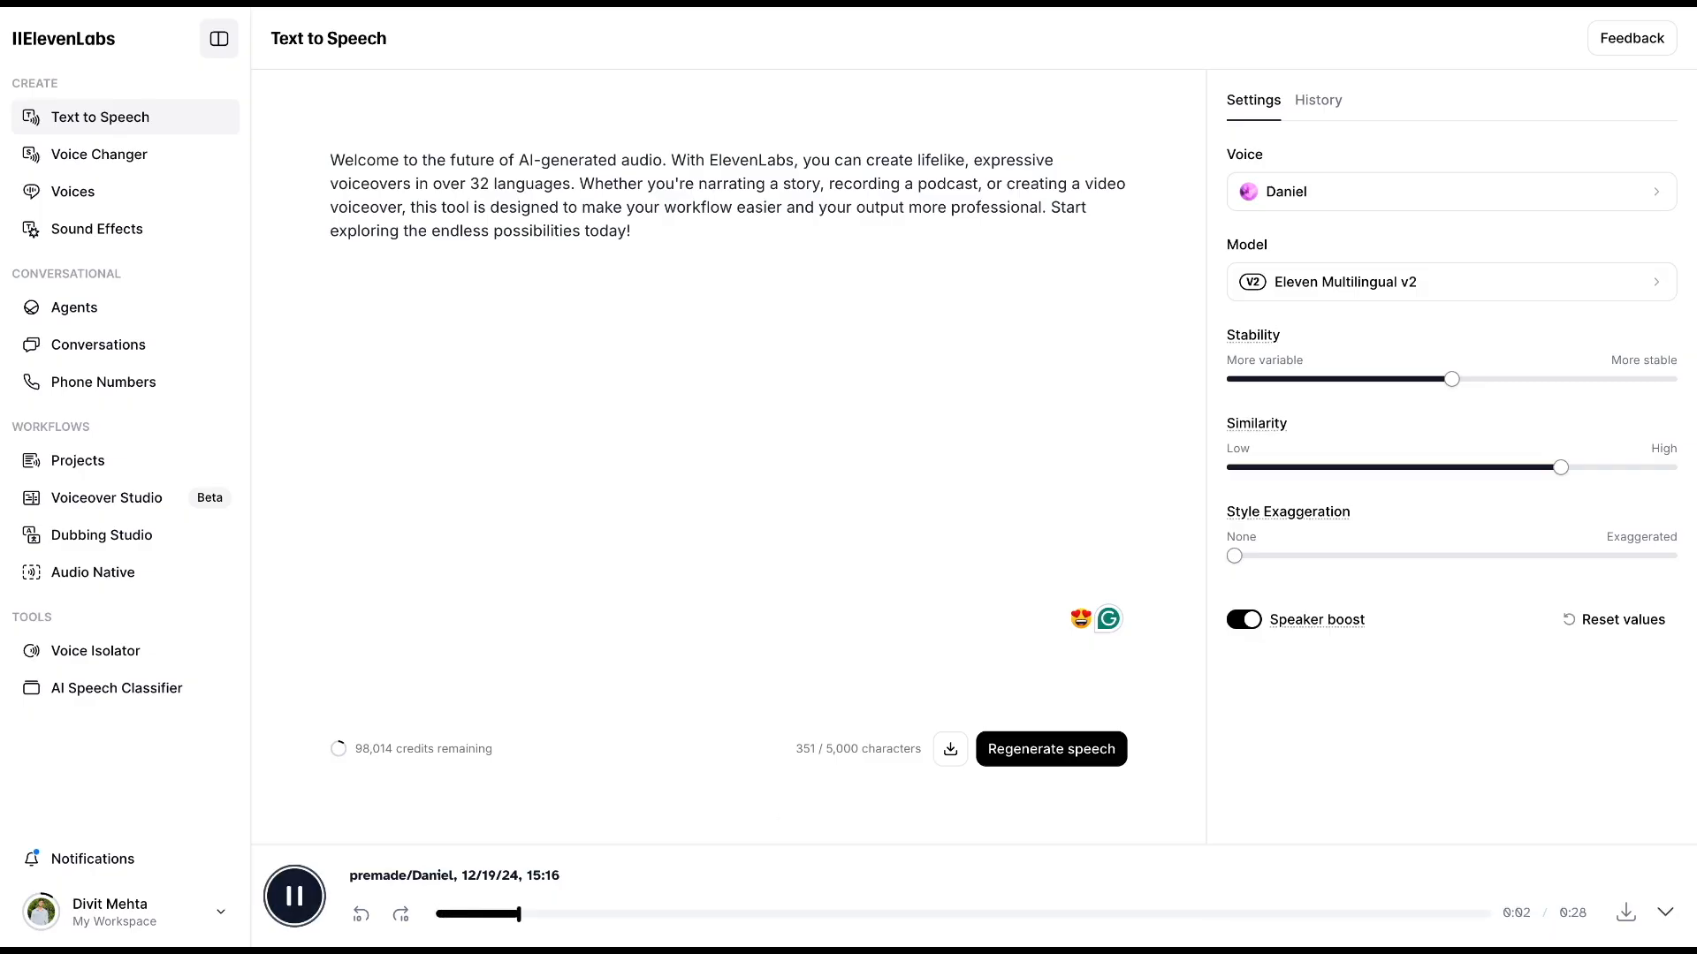
click(295, 899)
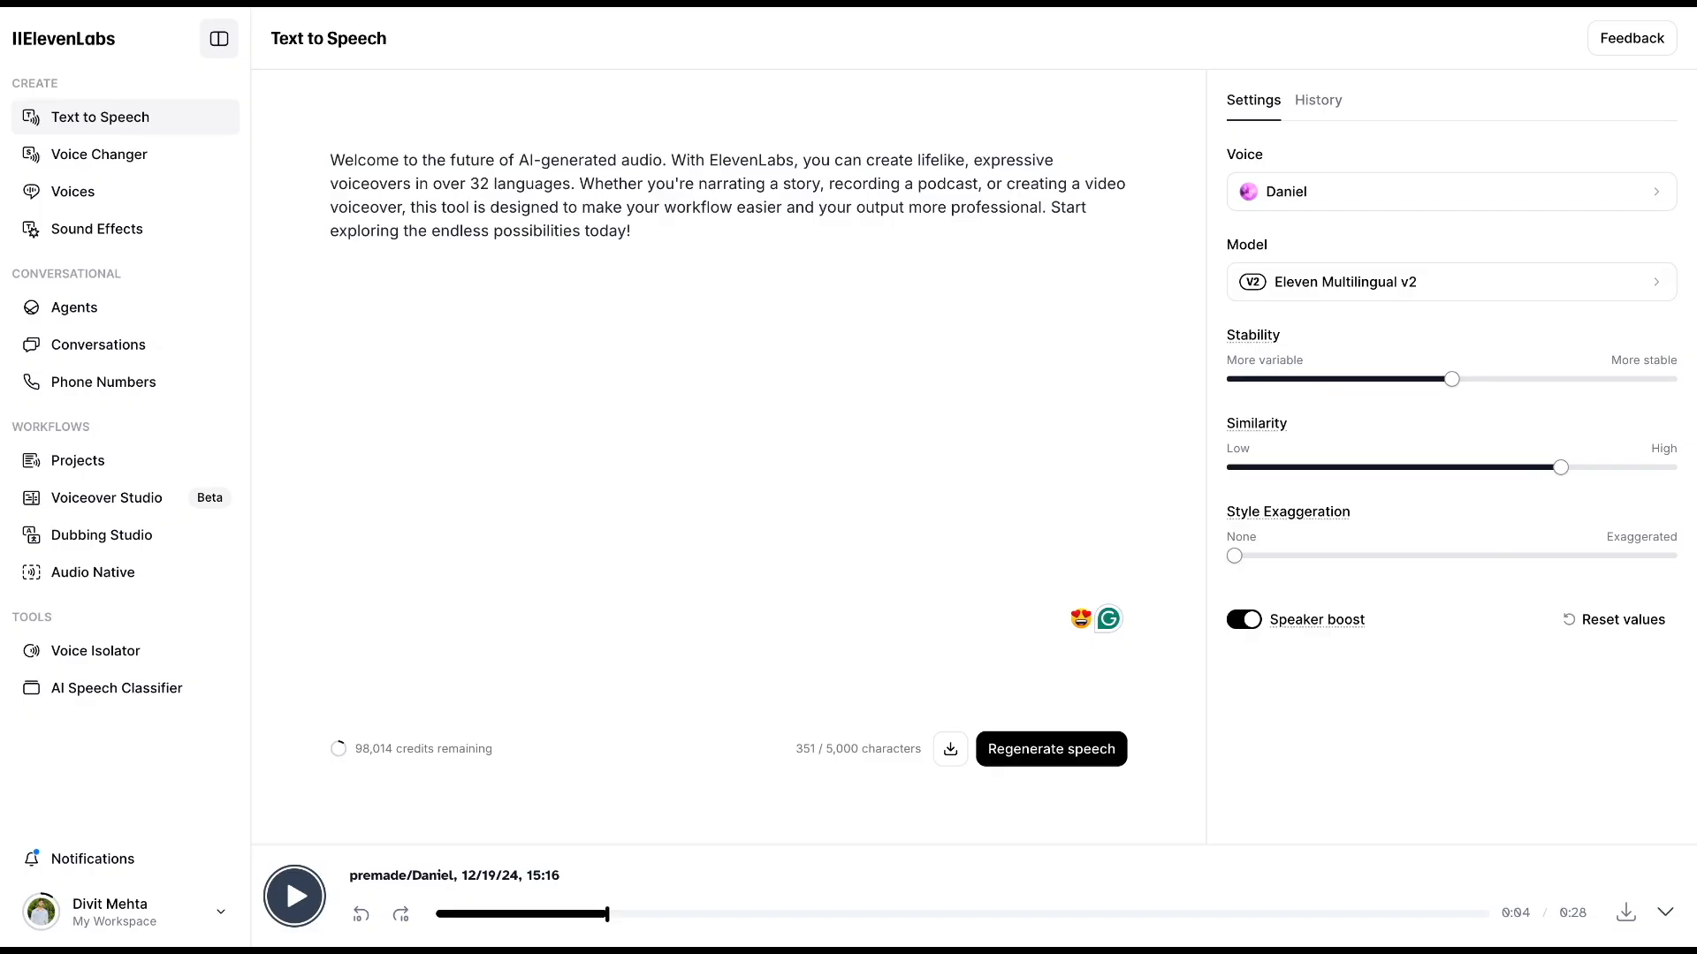
- Open the Voice Changer and look over its model and voice settings
click(158, 165)
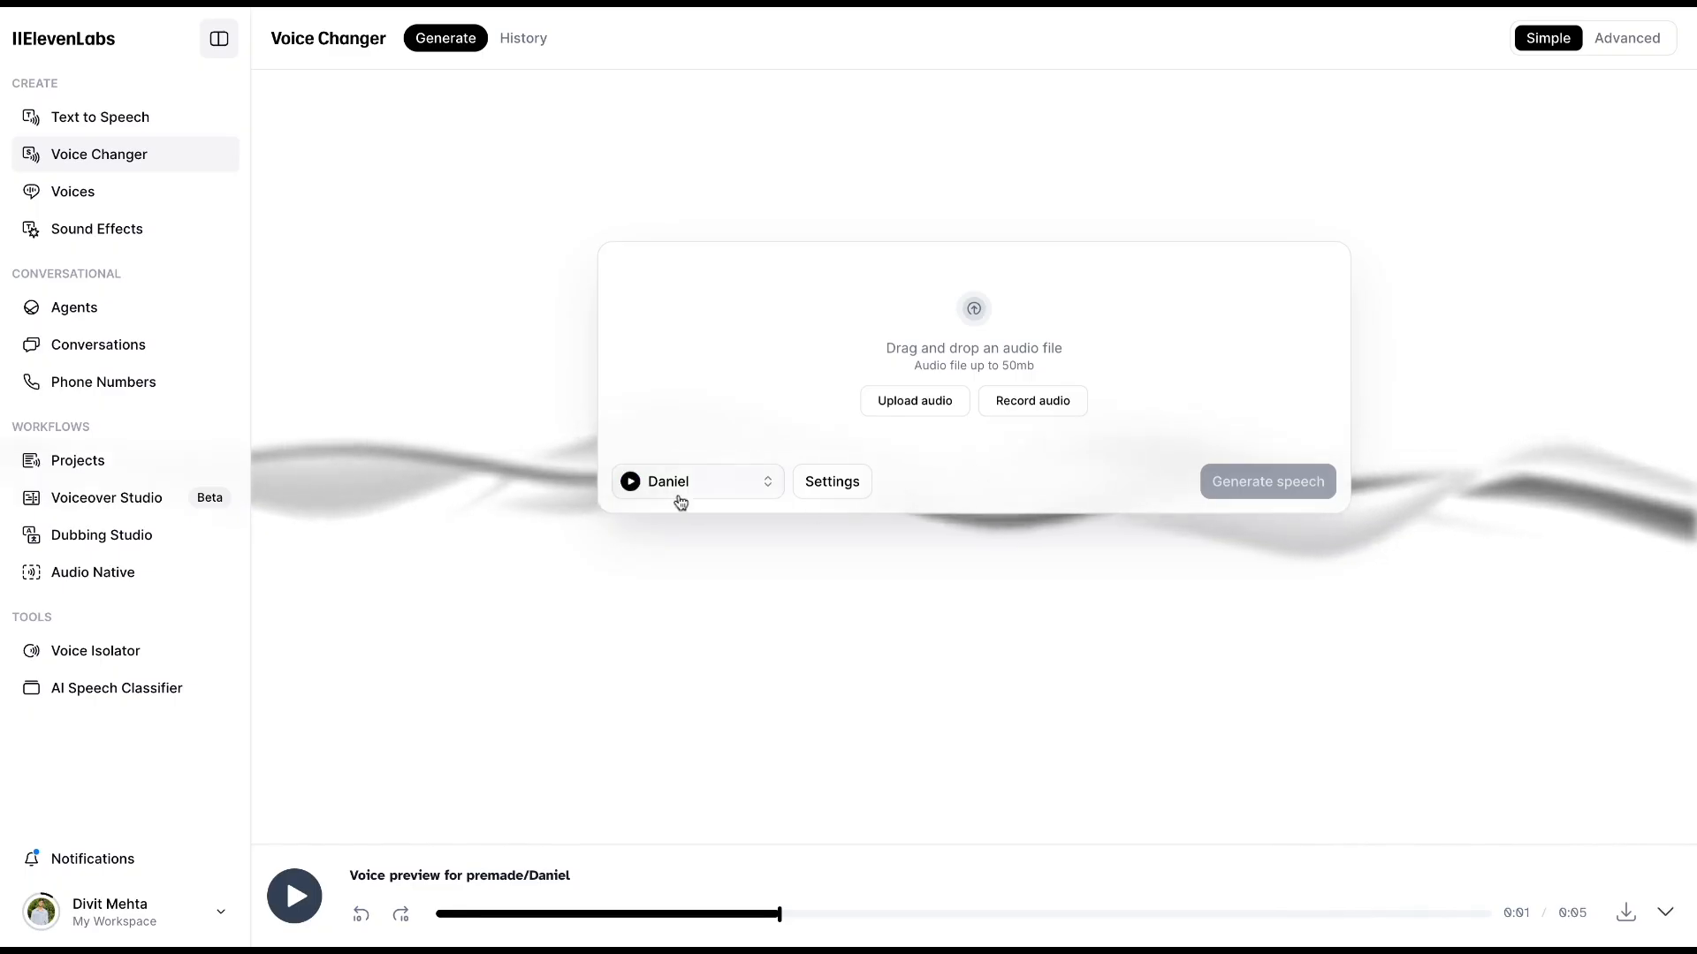
click(809, 484)
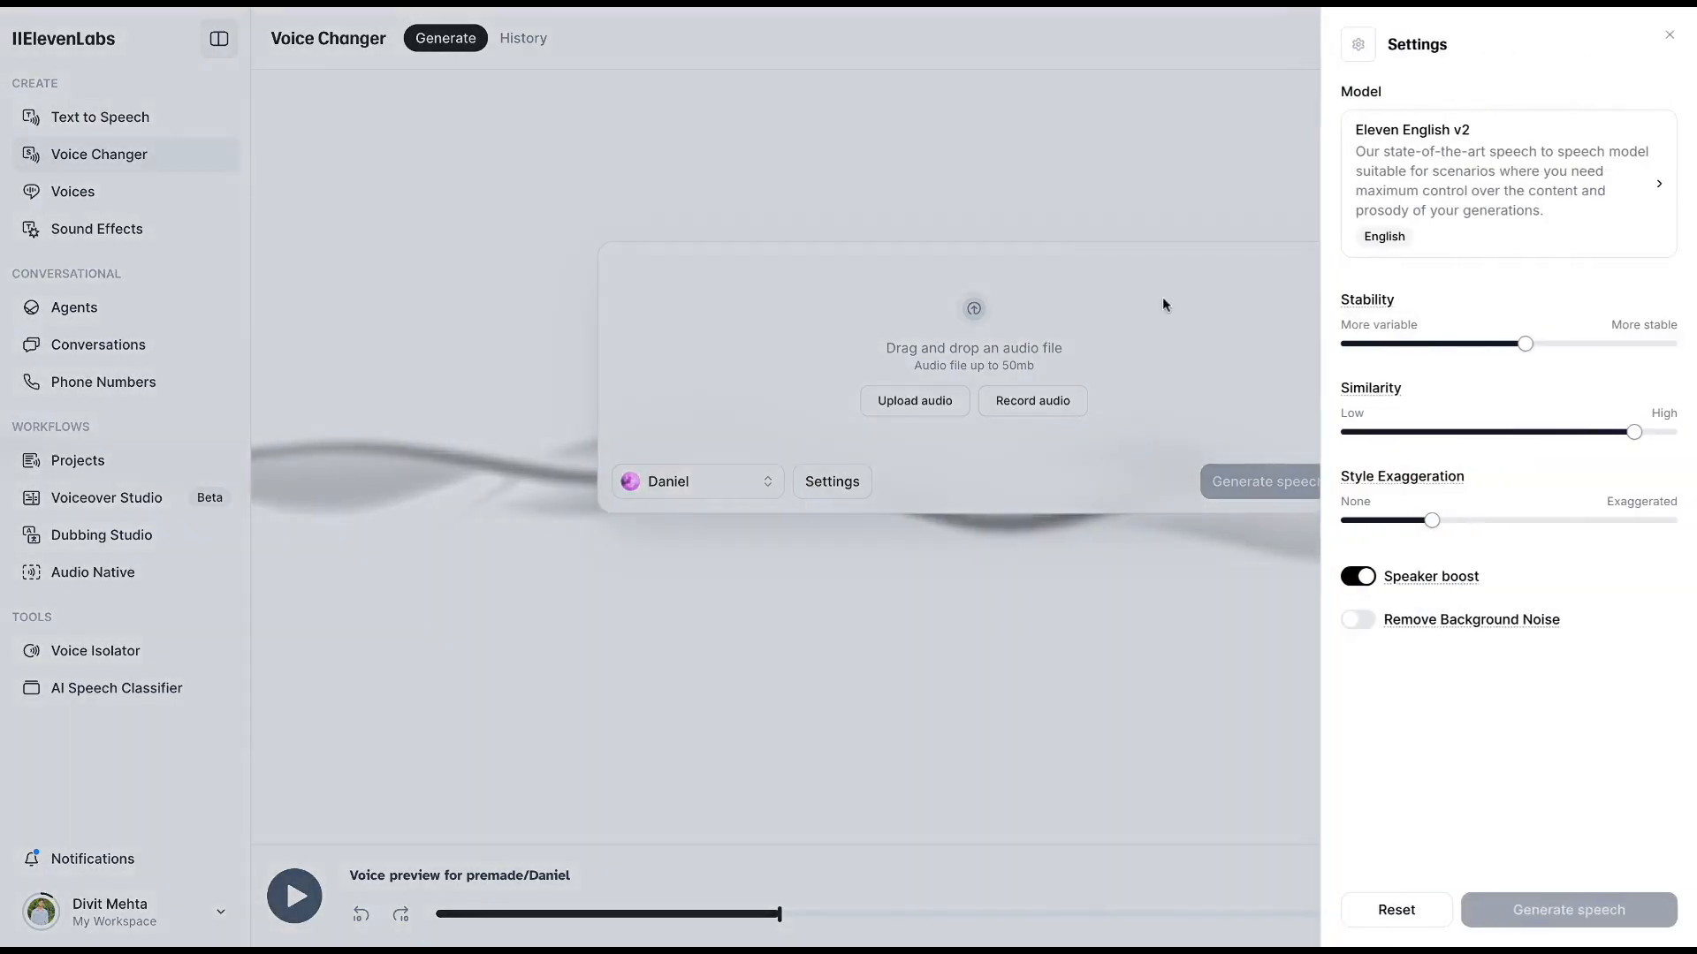
click(766, 358)
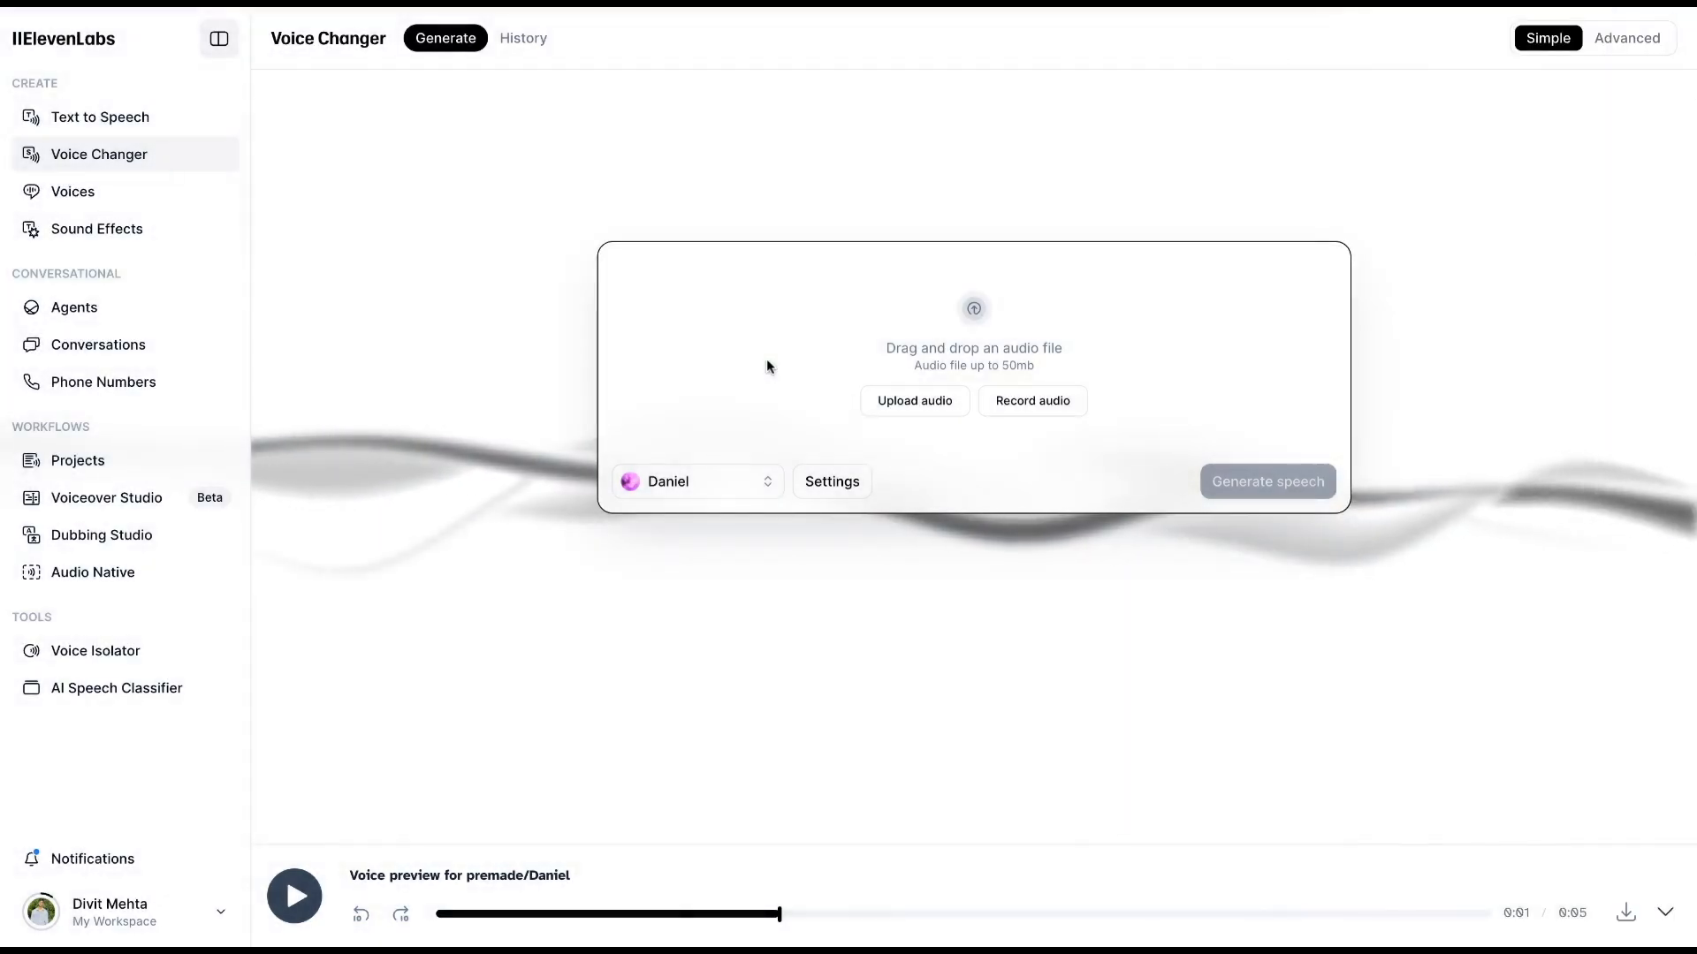
- Record a short audio clip in the Voice Changer, play it back, and generate speech from it with the Daniel voice
click(999, 401)
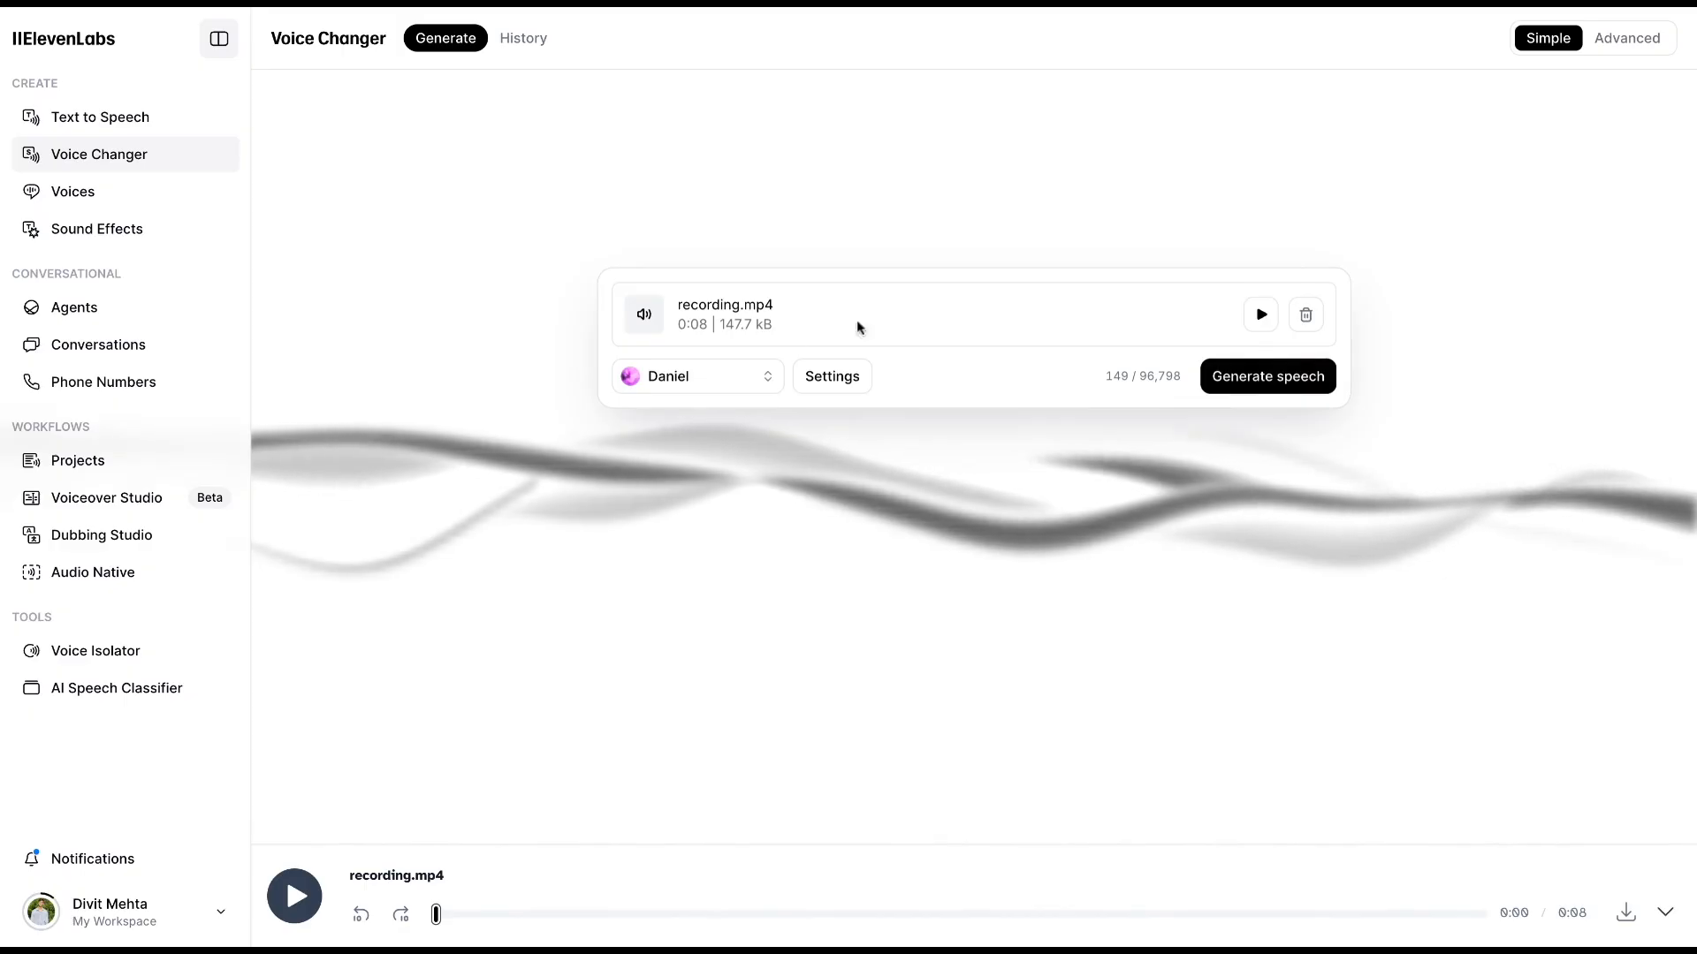
click(1259, 315)
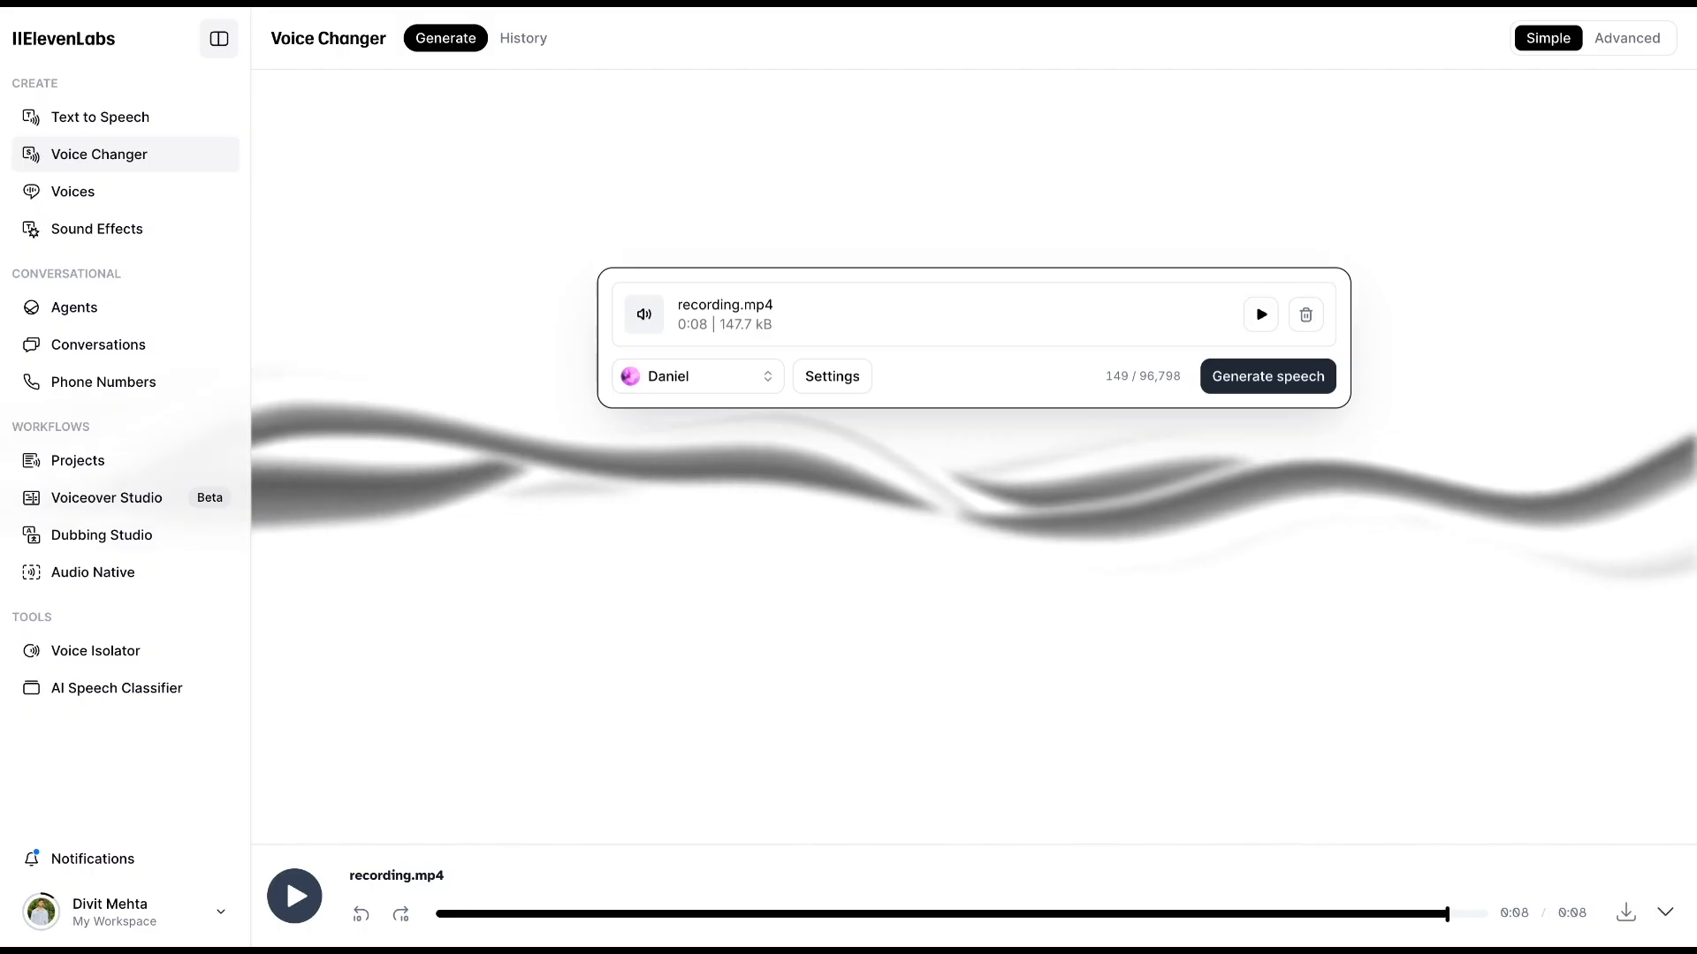
click(1267, 377)
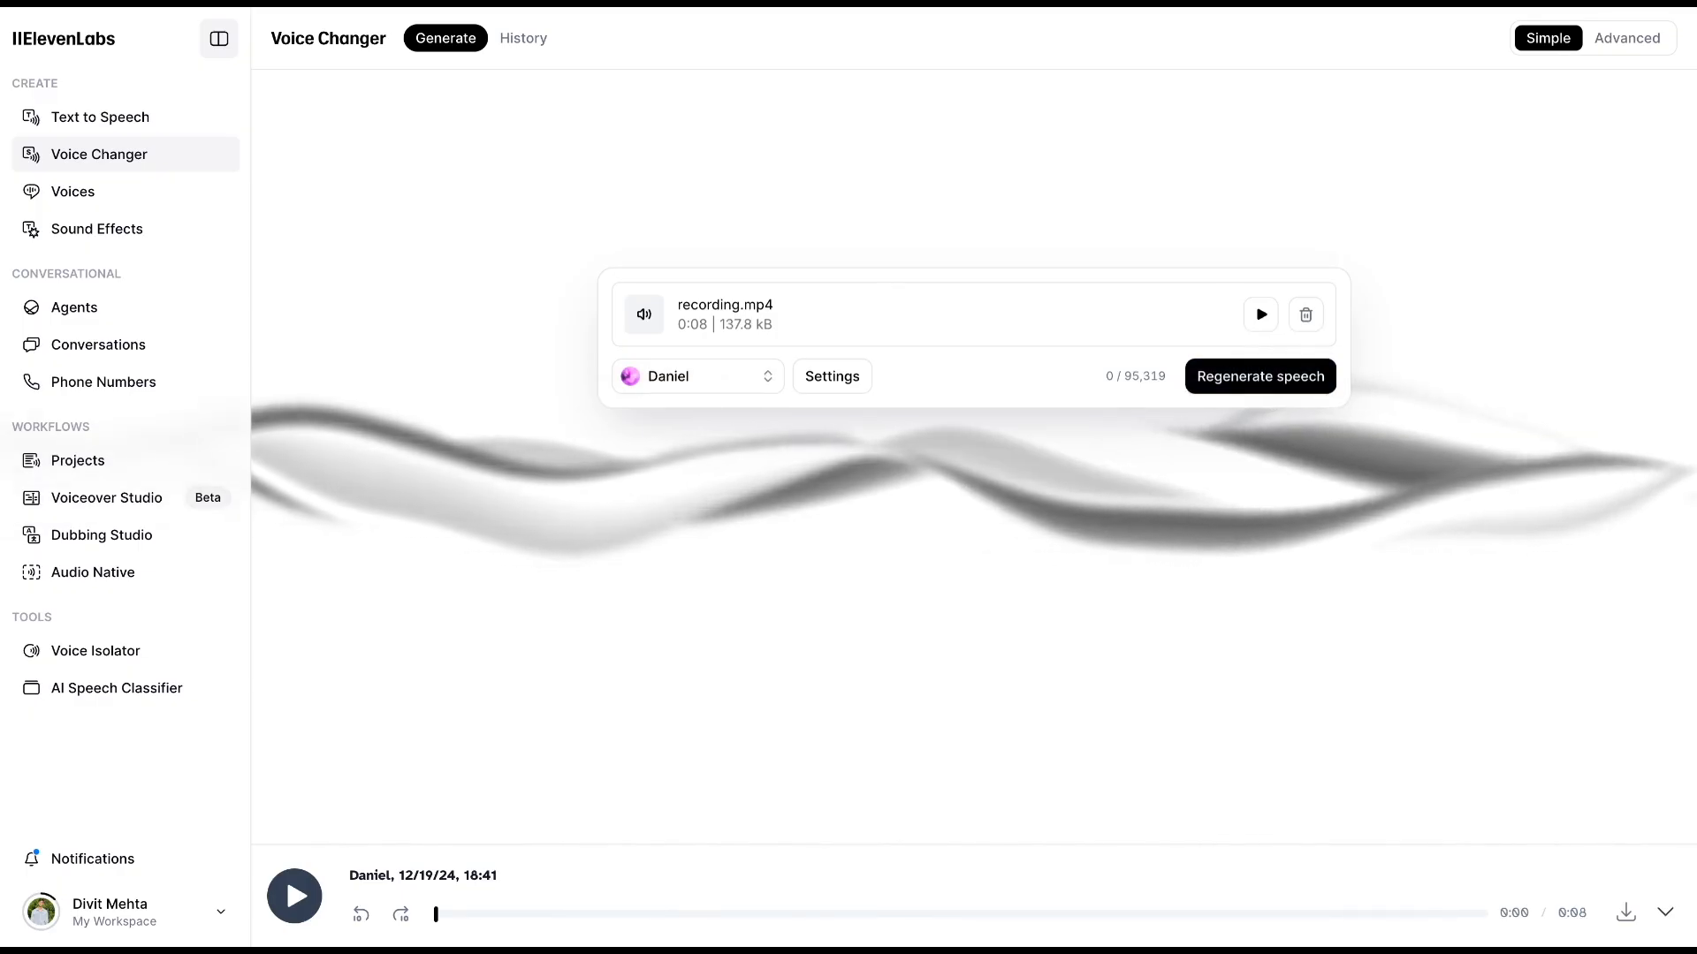
- Open the saved voices and browse down the list
click(180, 204)
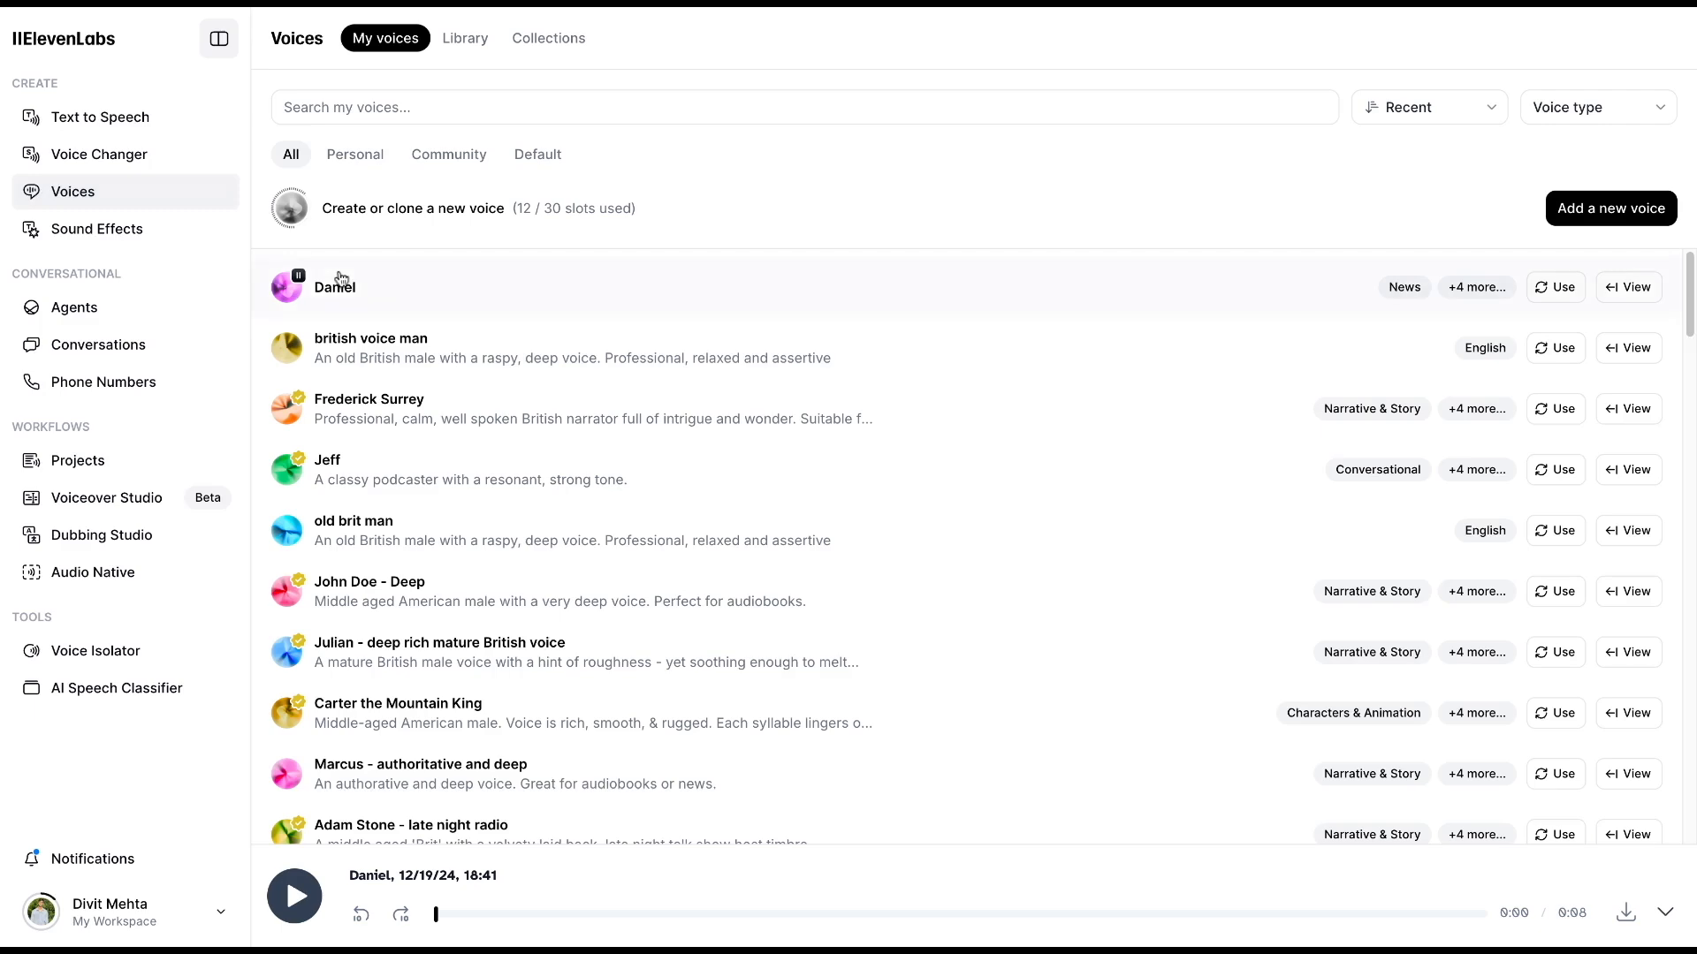
scroll(341, 276, down, 5)
scroll(435, 461, down, 6)
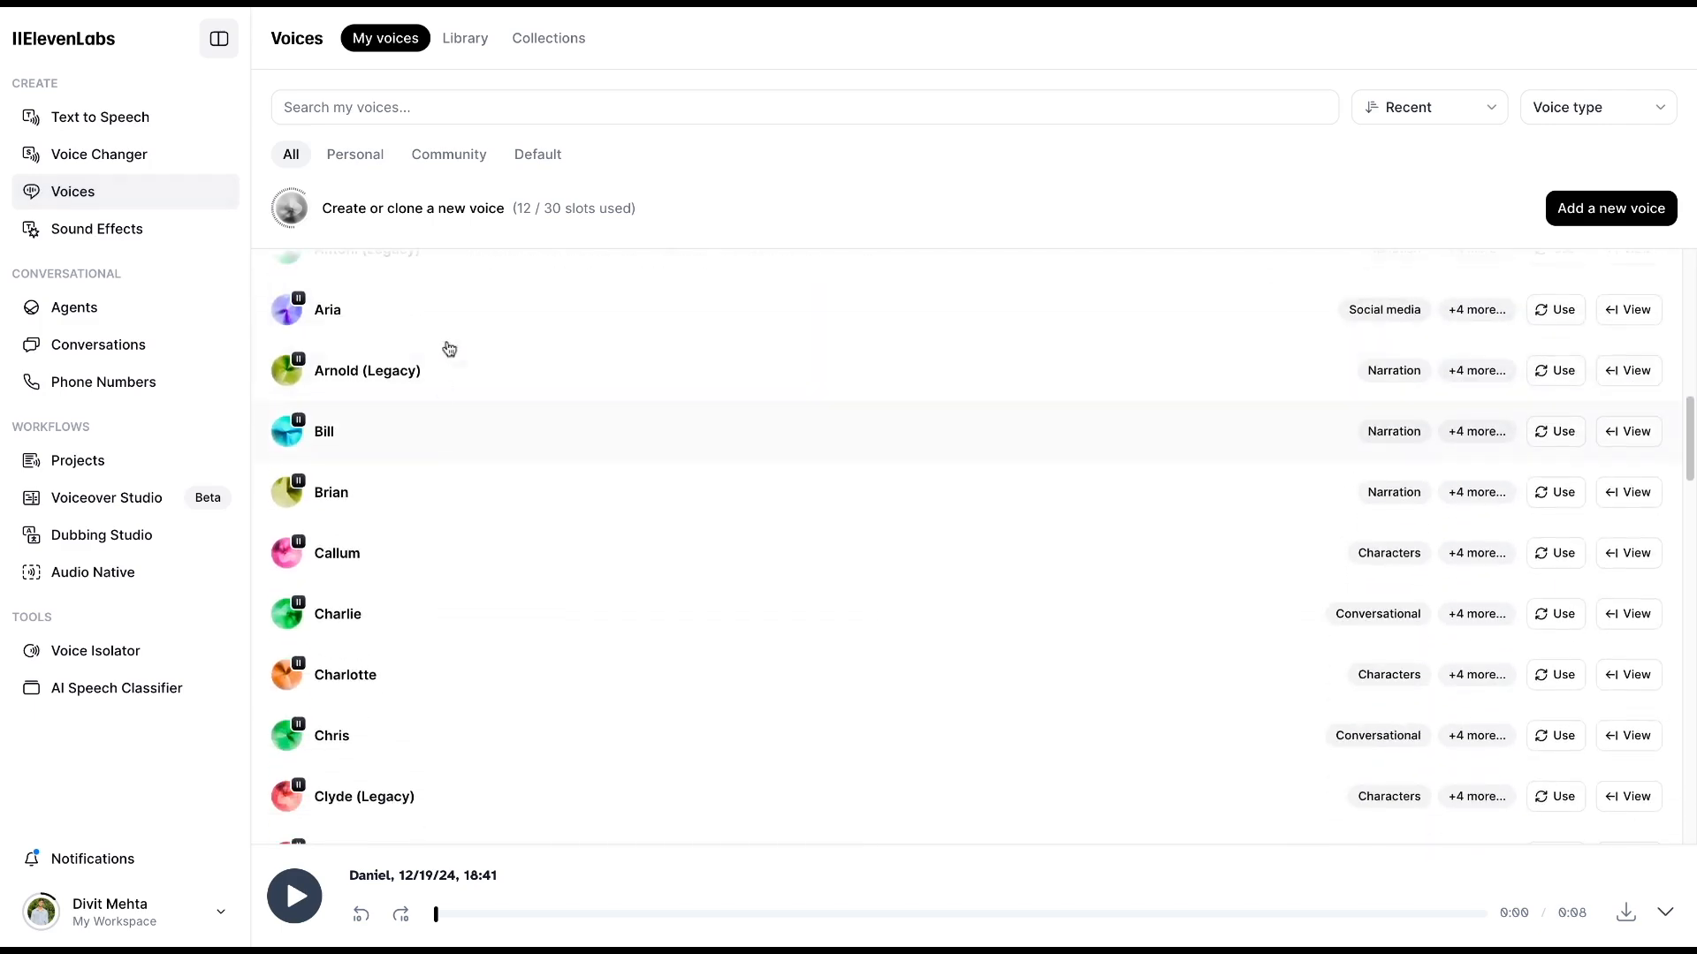
- Browse the voice library's Narrative & Story and Conversational categories, then return to all voices
click(466, 40)
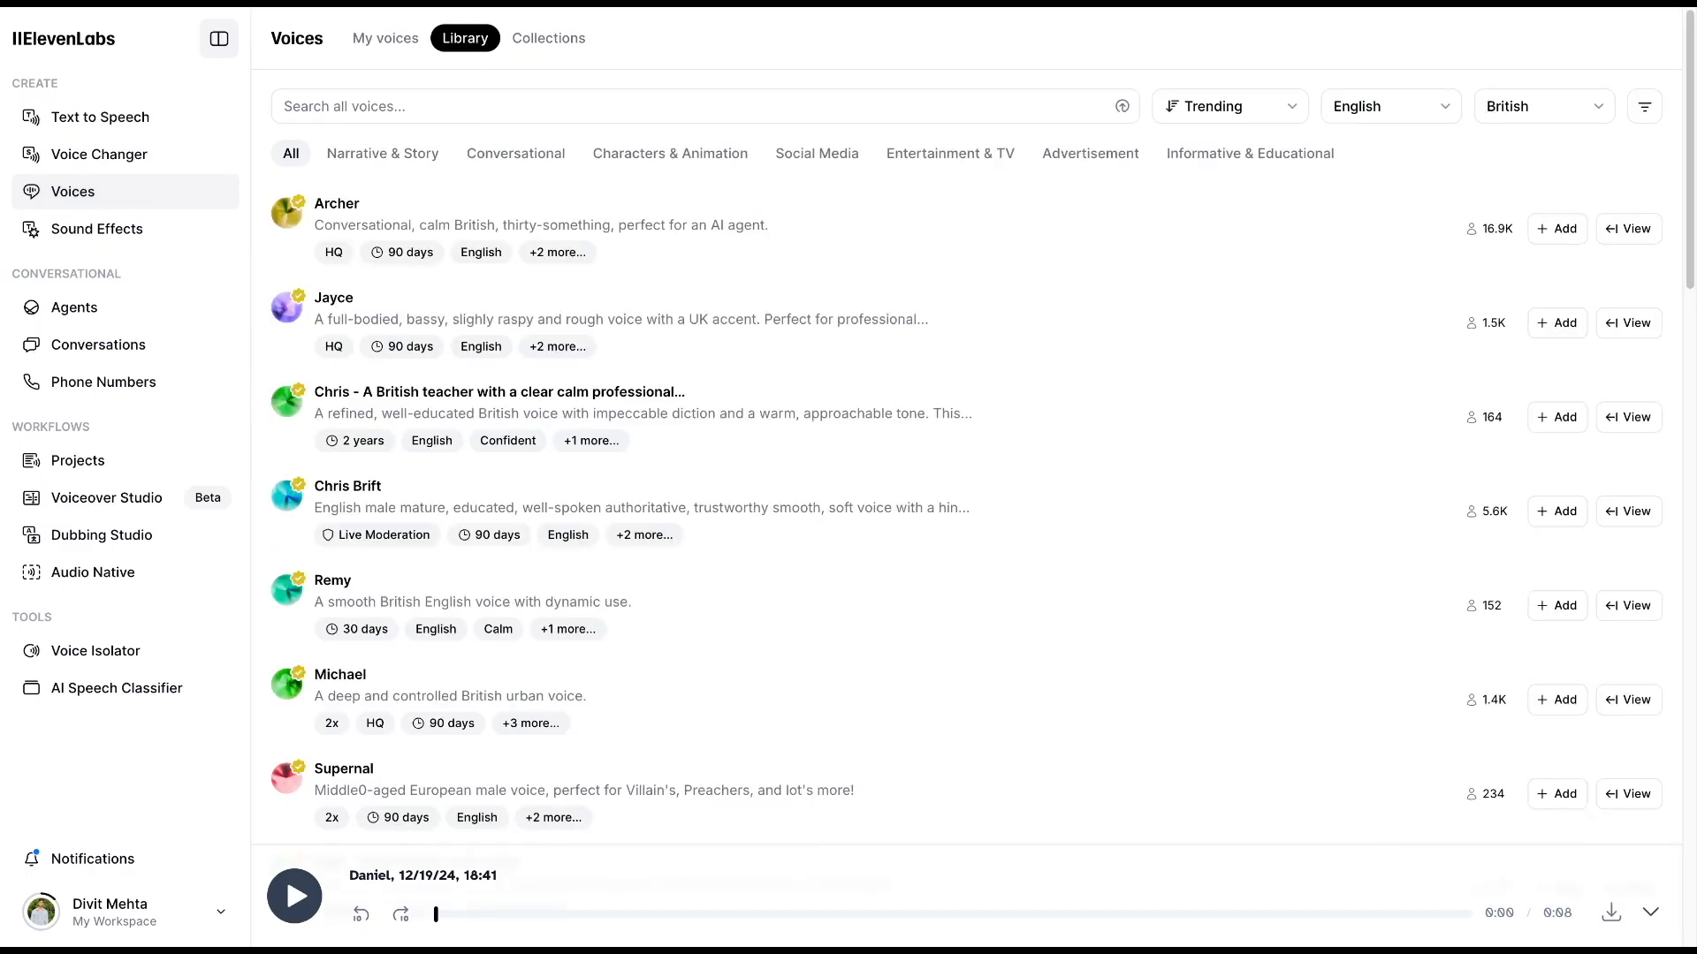
click(408, 160)
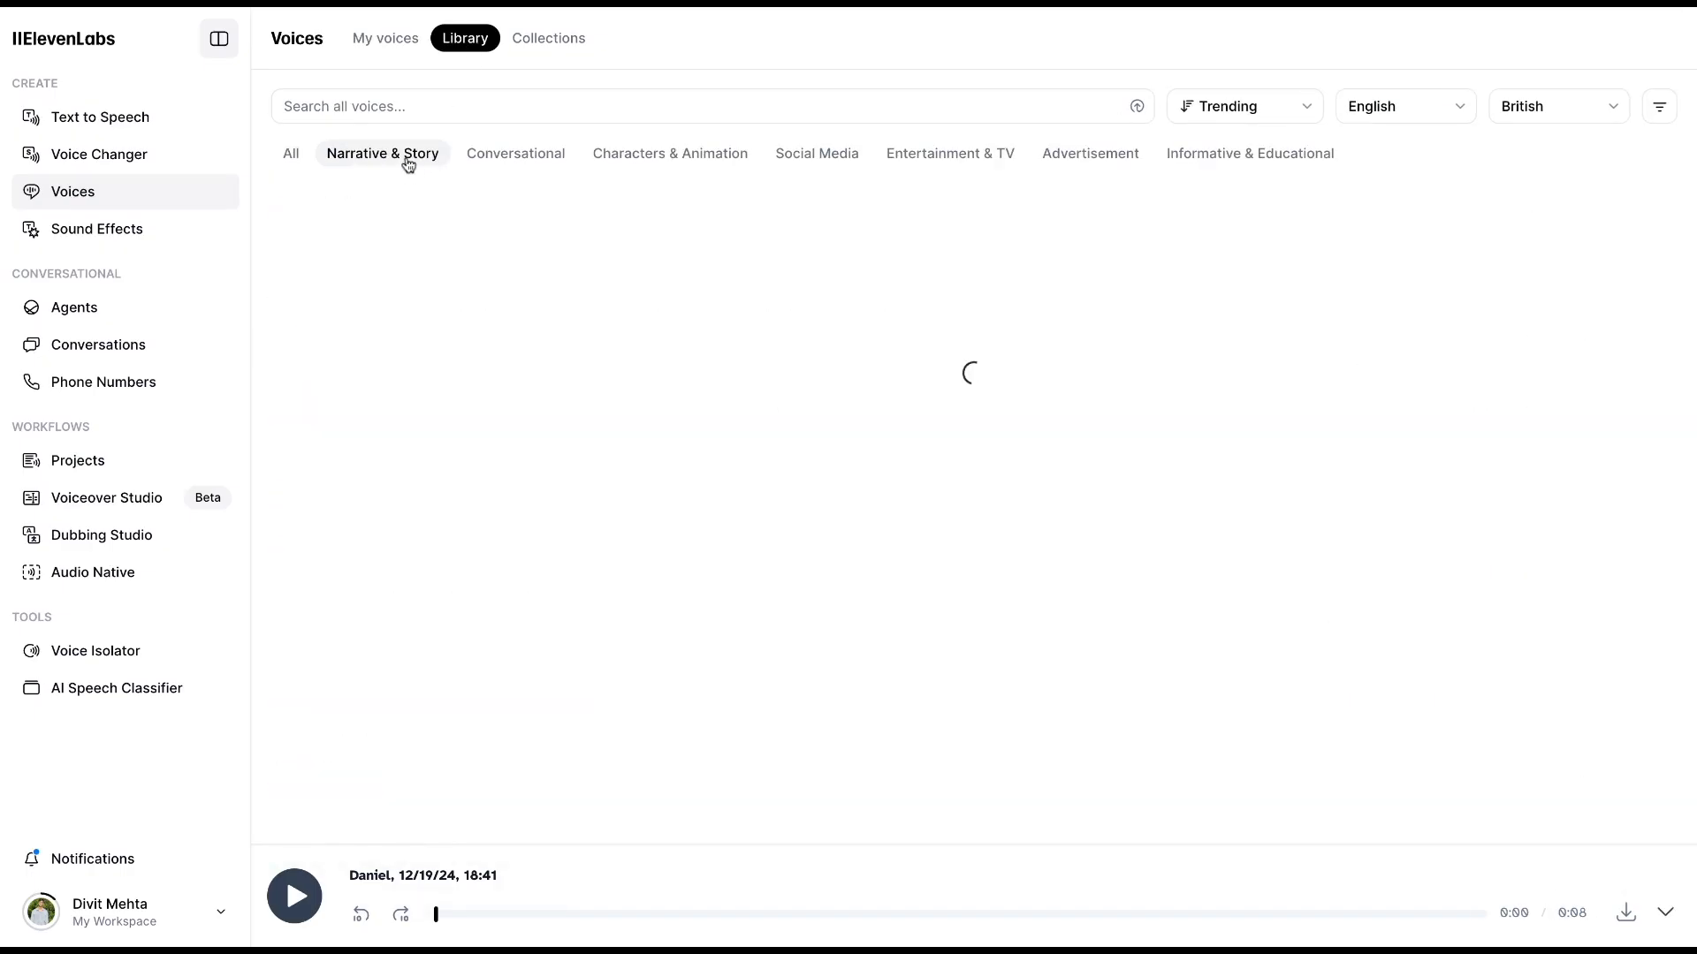
click(498, 164)
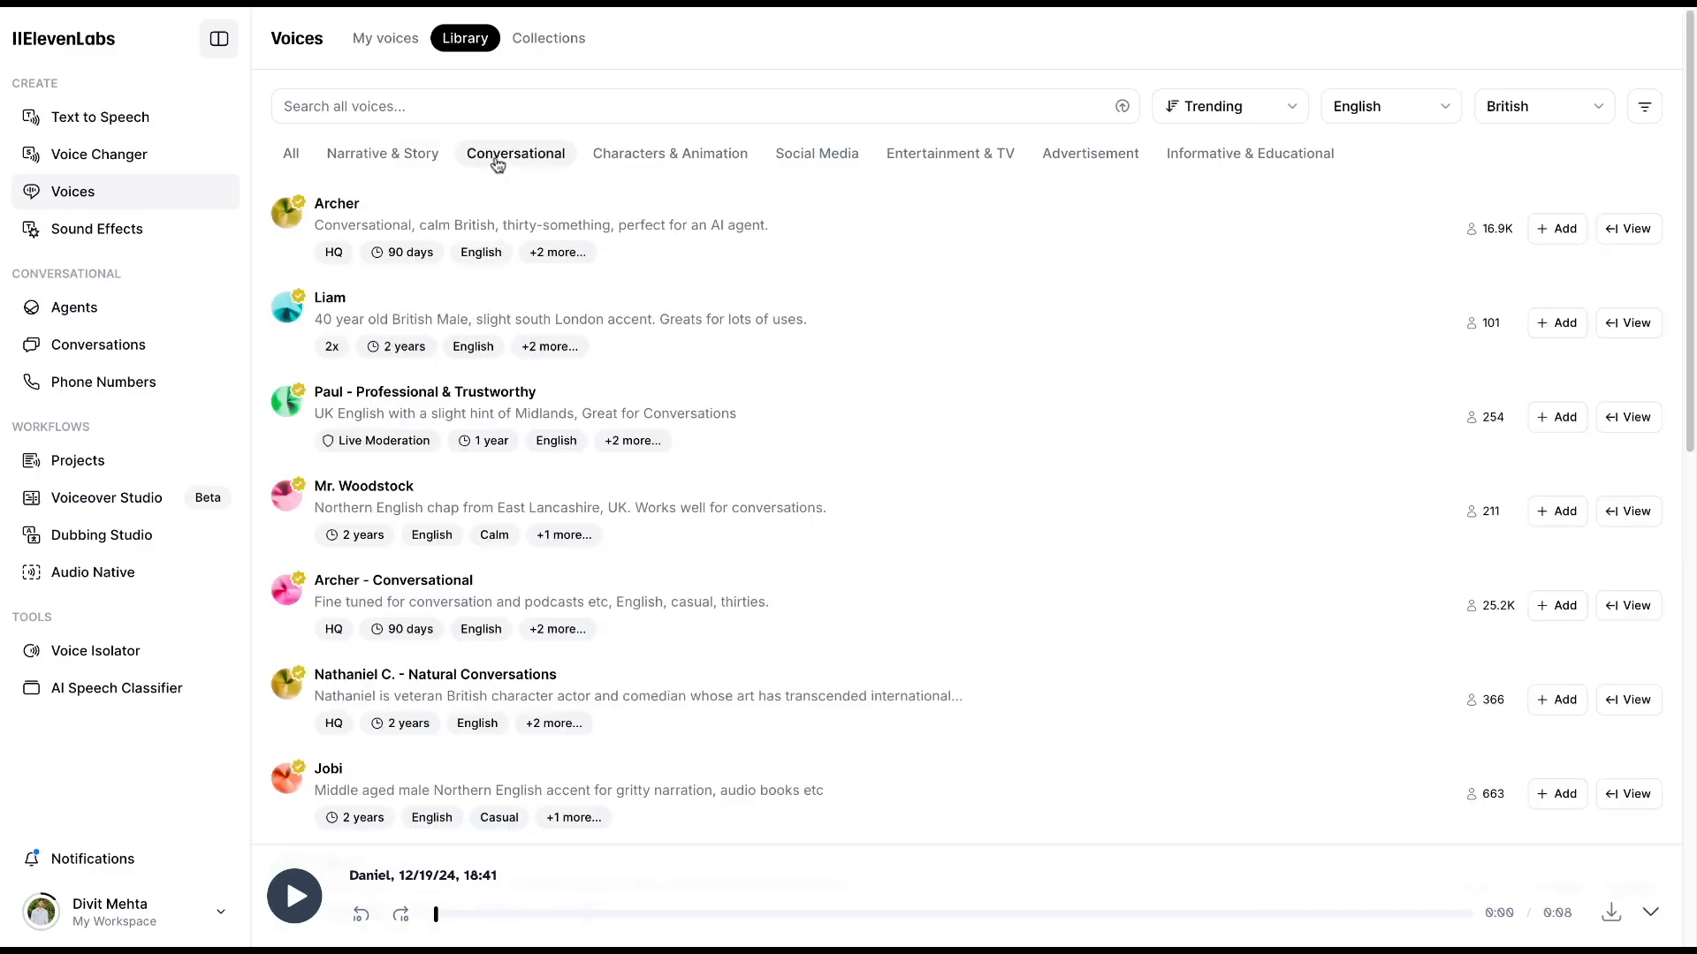
click(303, 161)
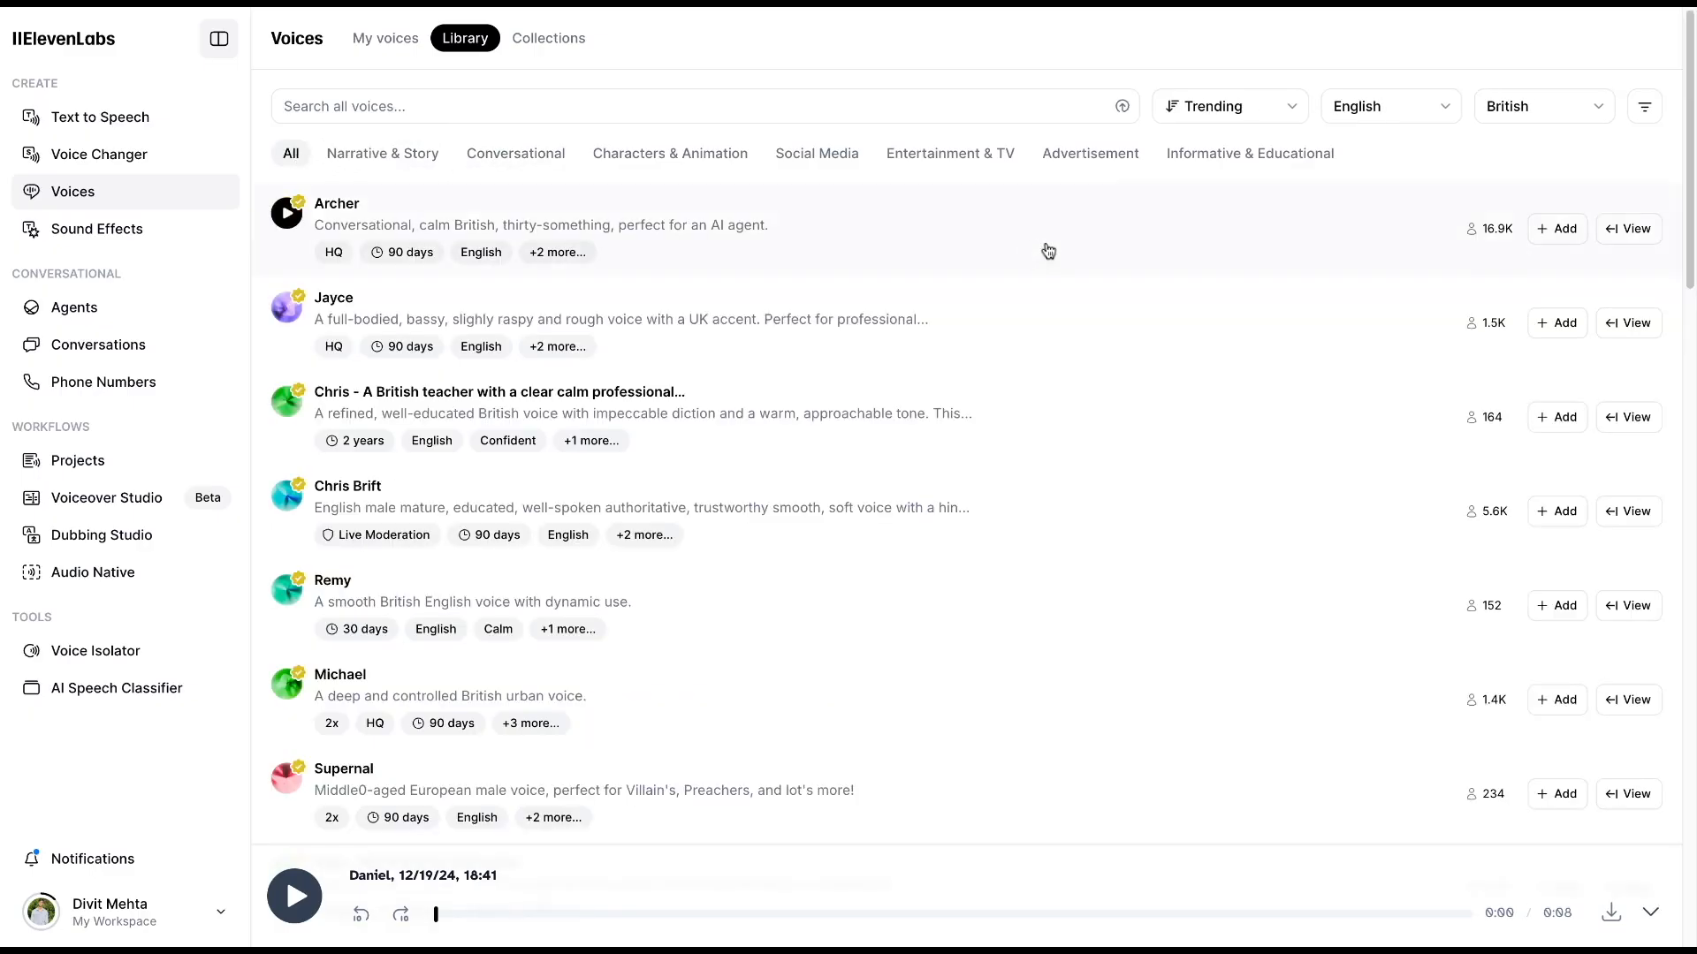
- Sort the library voices by Most Users and check how many users added the Adam Stone voice
click(1281, 113)
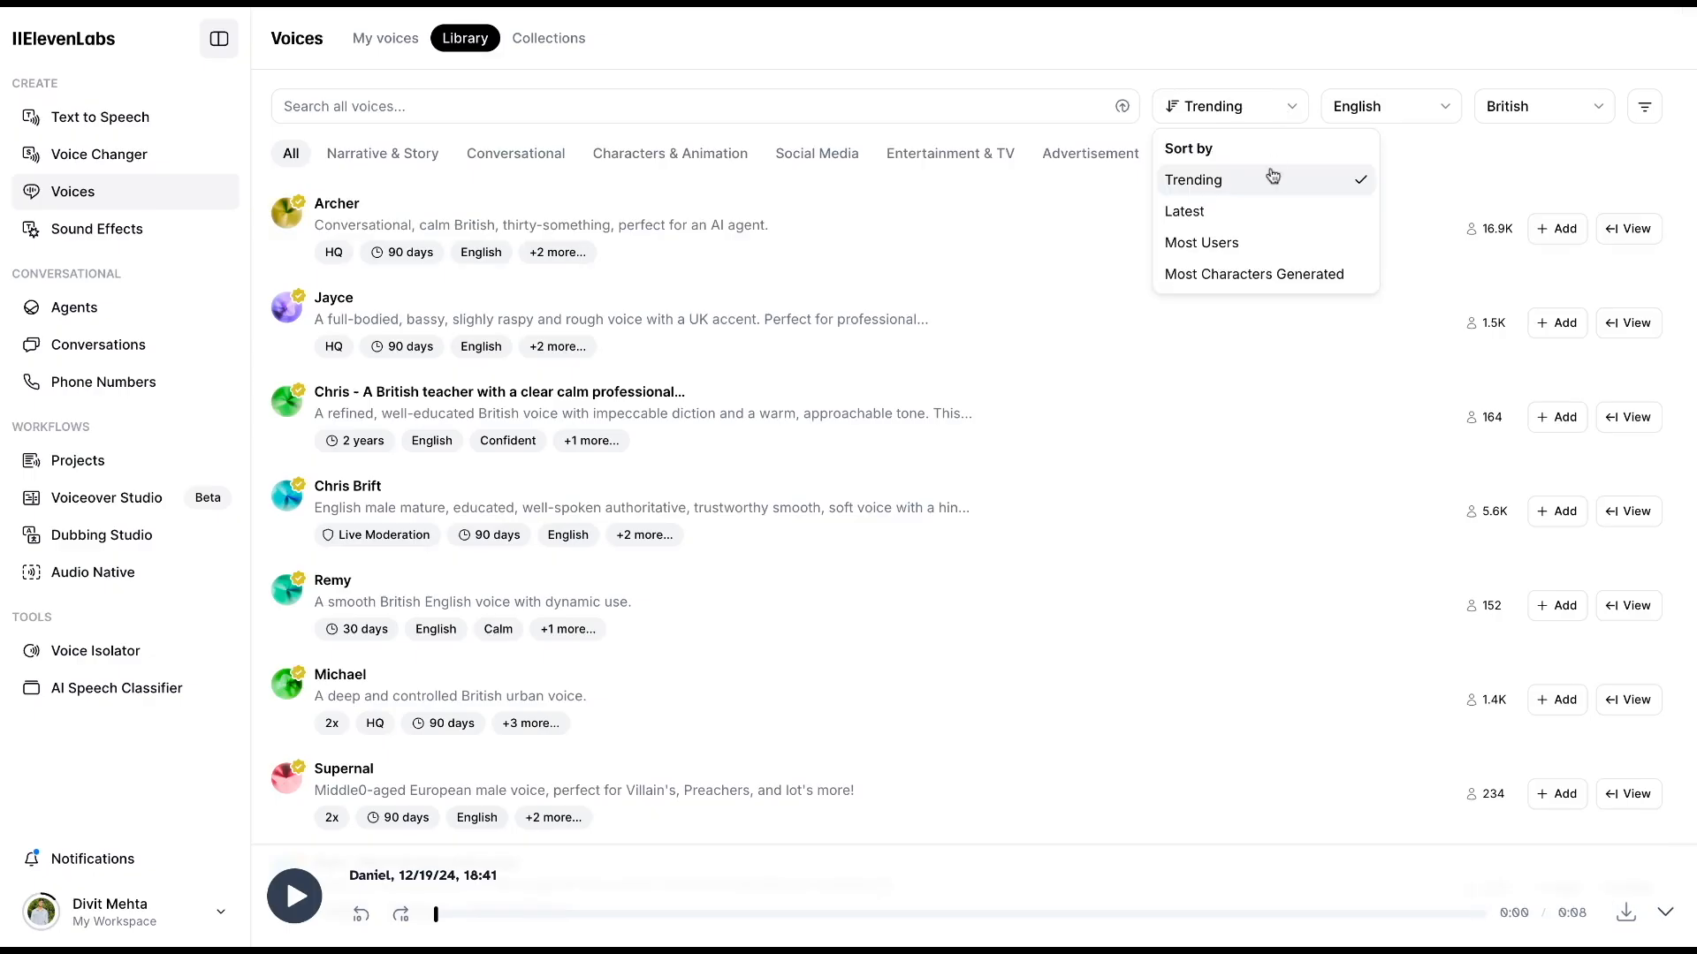
click(1250, 252)
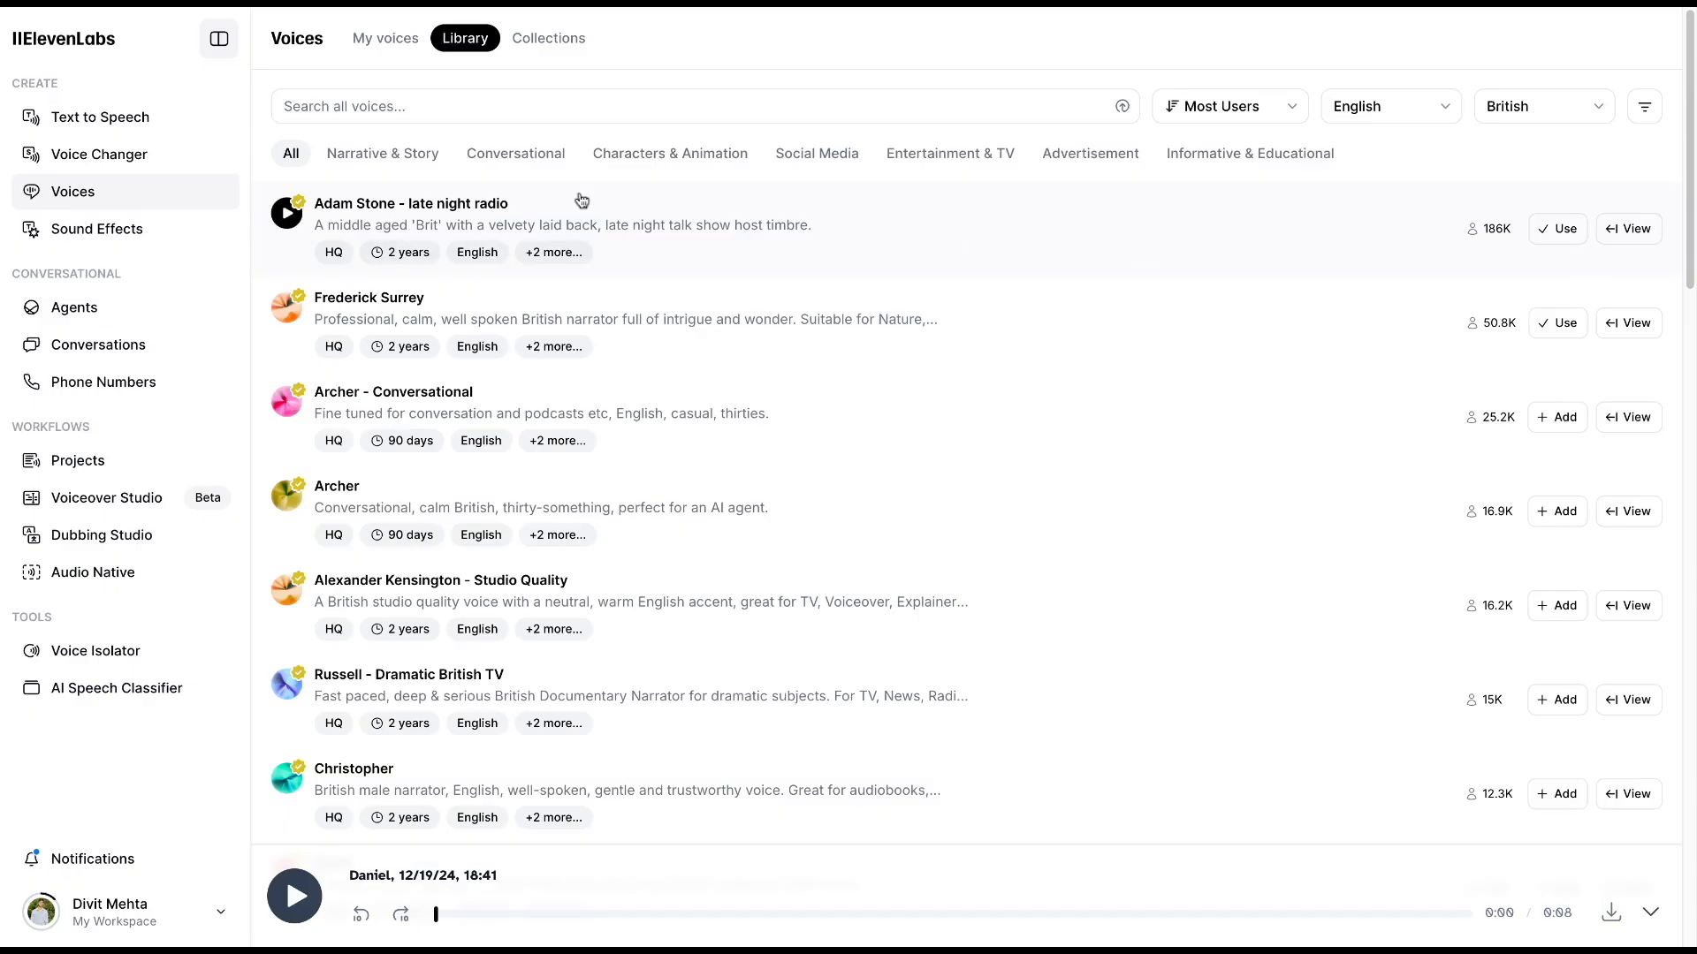
mouse_move(1500, 241)
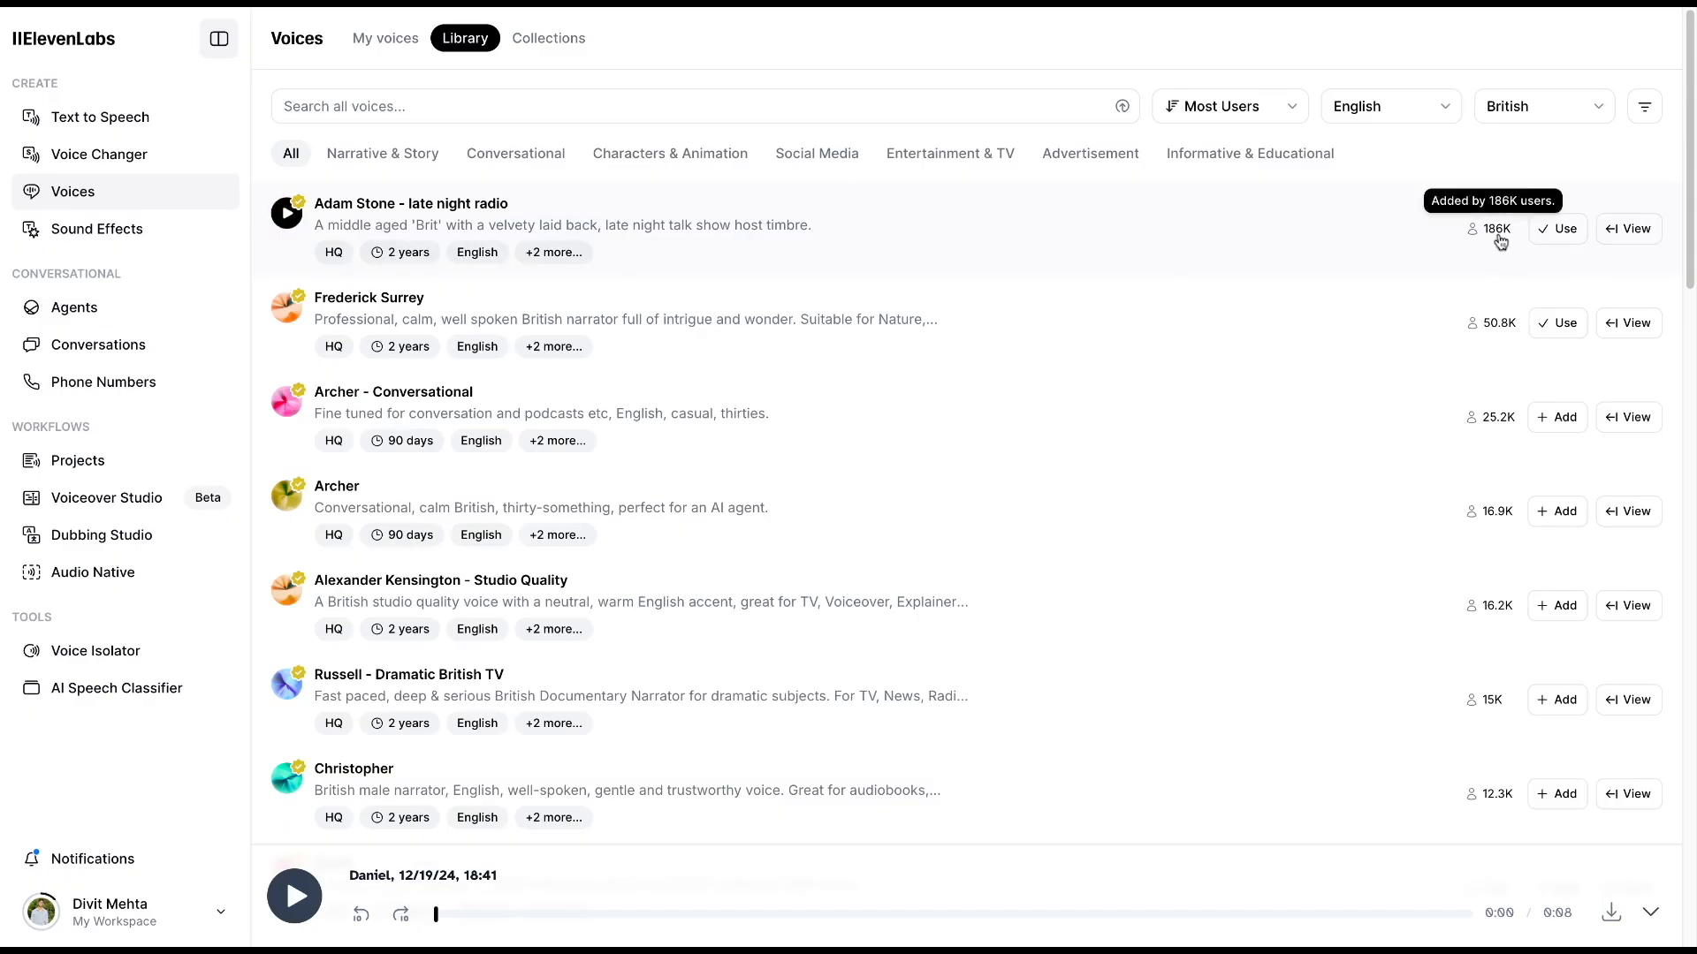
- Review the library's language and accent filter options, keeping English and British
click(1414, 117)
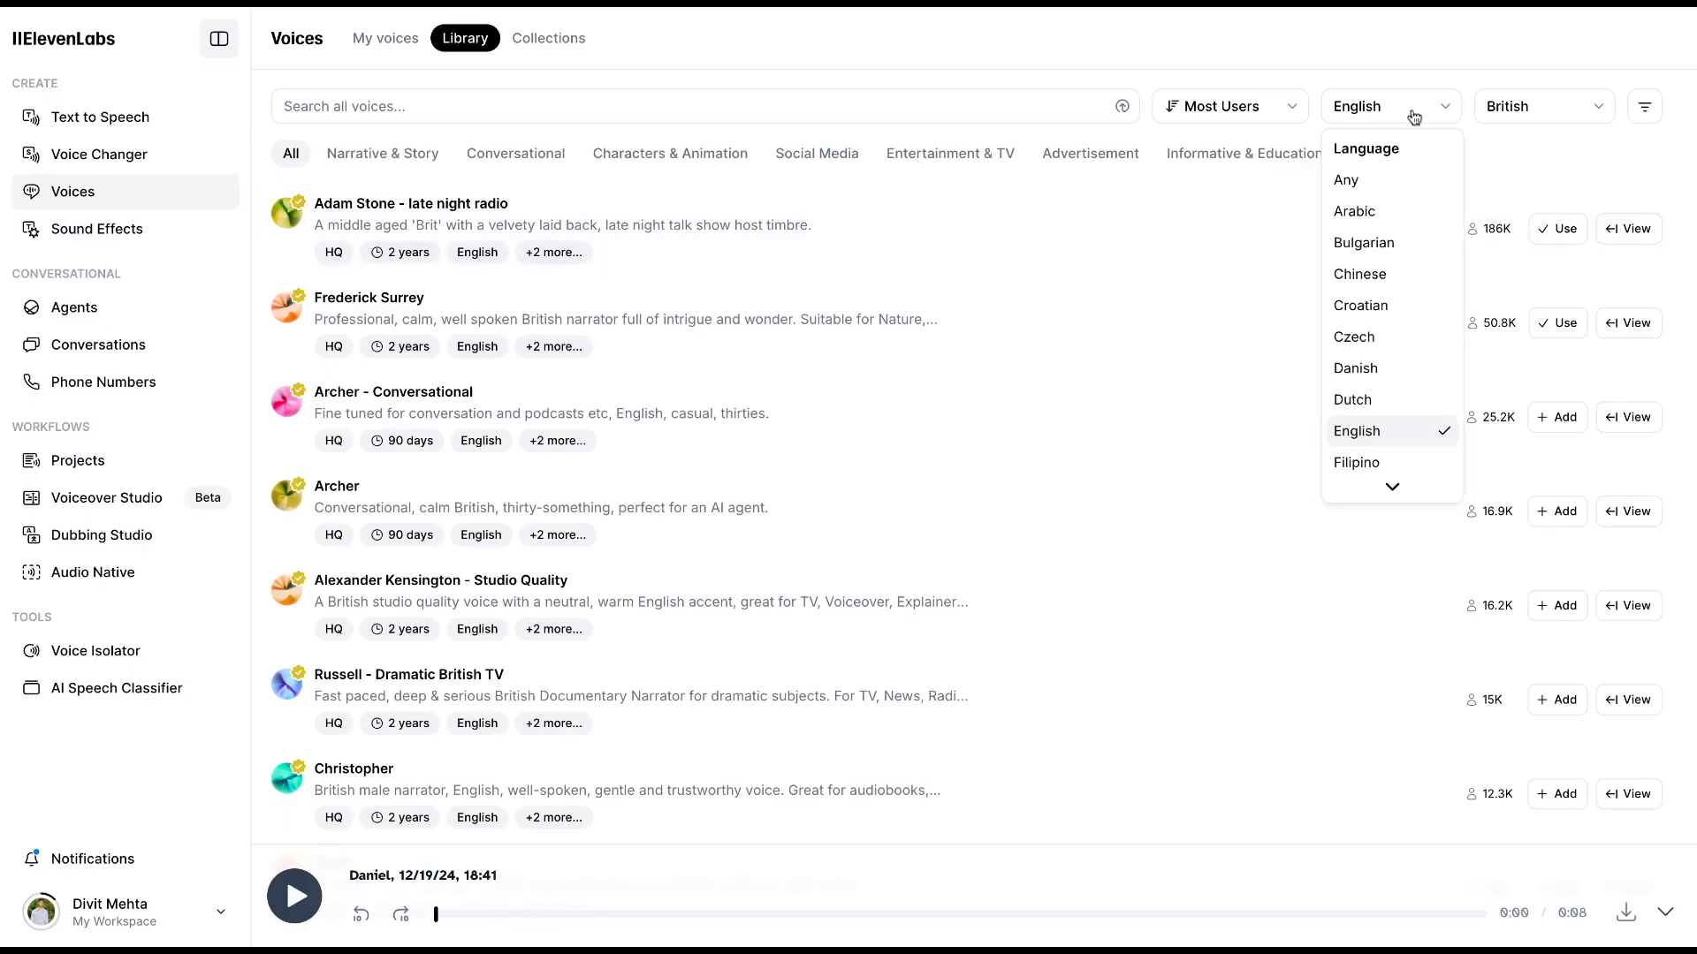
click(1513, 111)
click(1513, 112)
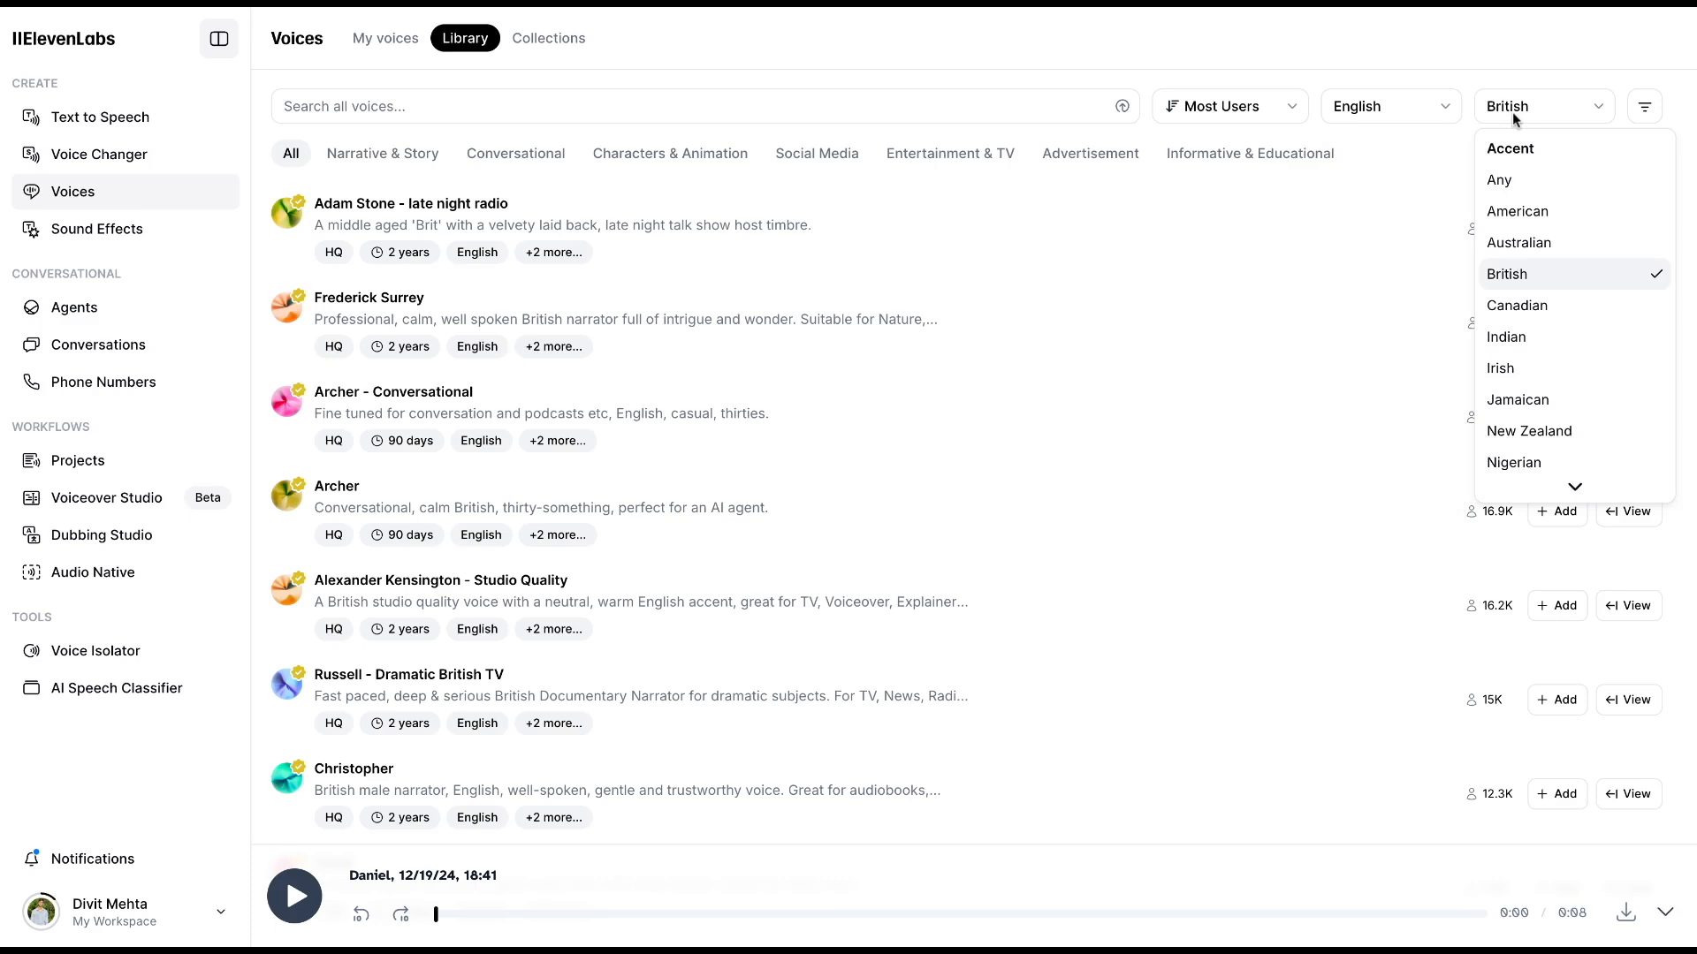
click(1649, 113)
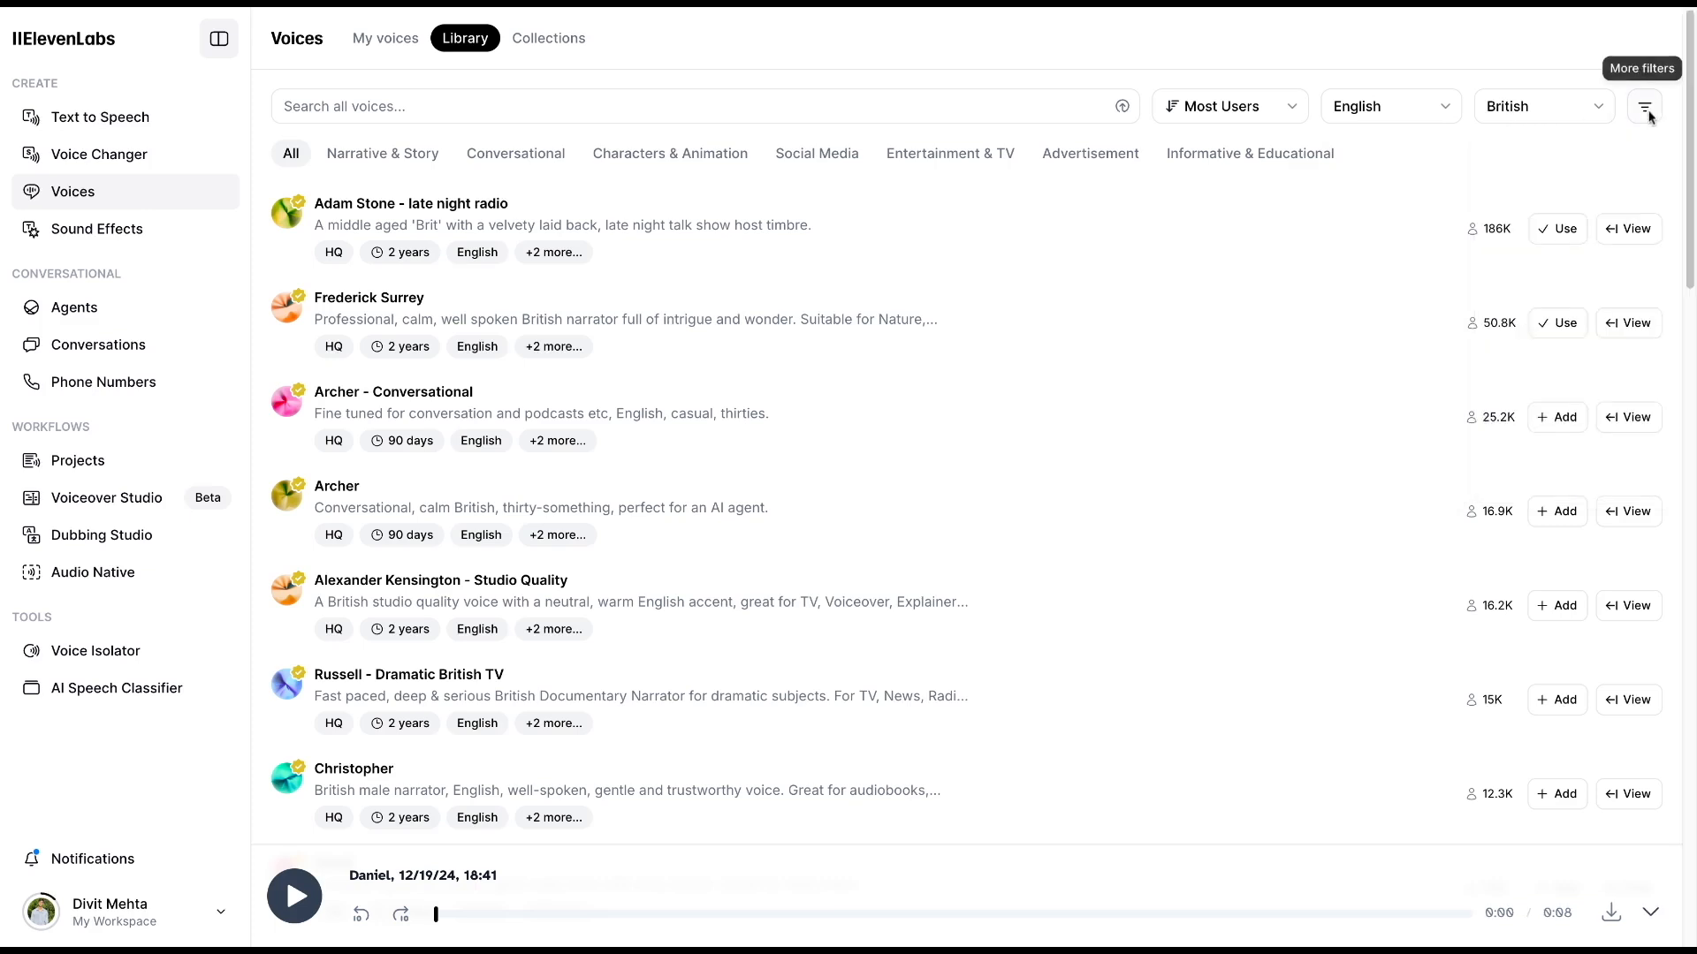
- Review the additional category, gender and age filters, keeping Professional, Male and Middle Aged
click(1648, 113)
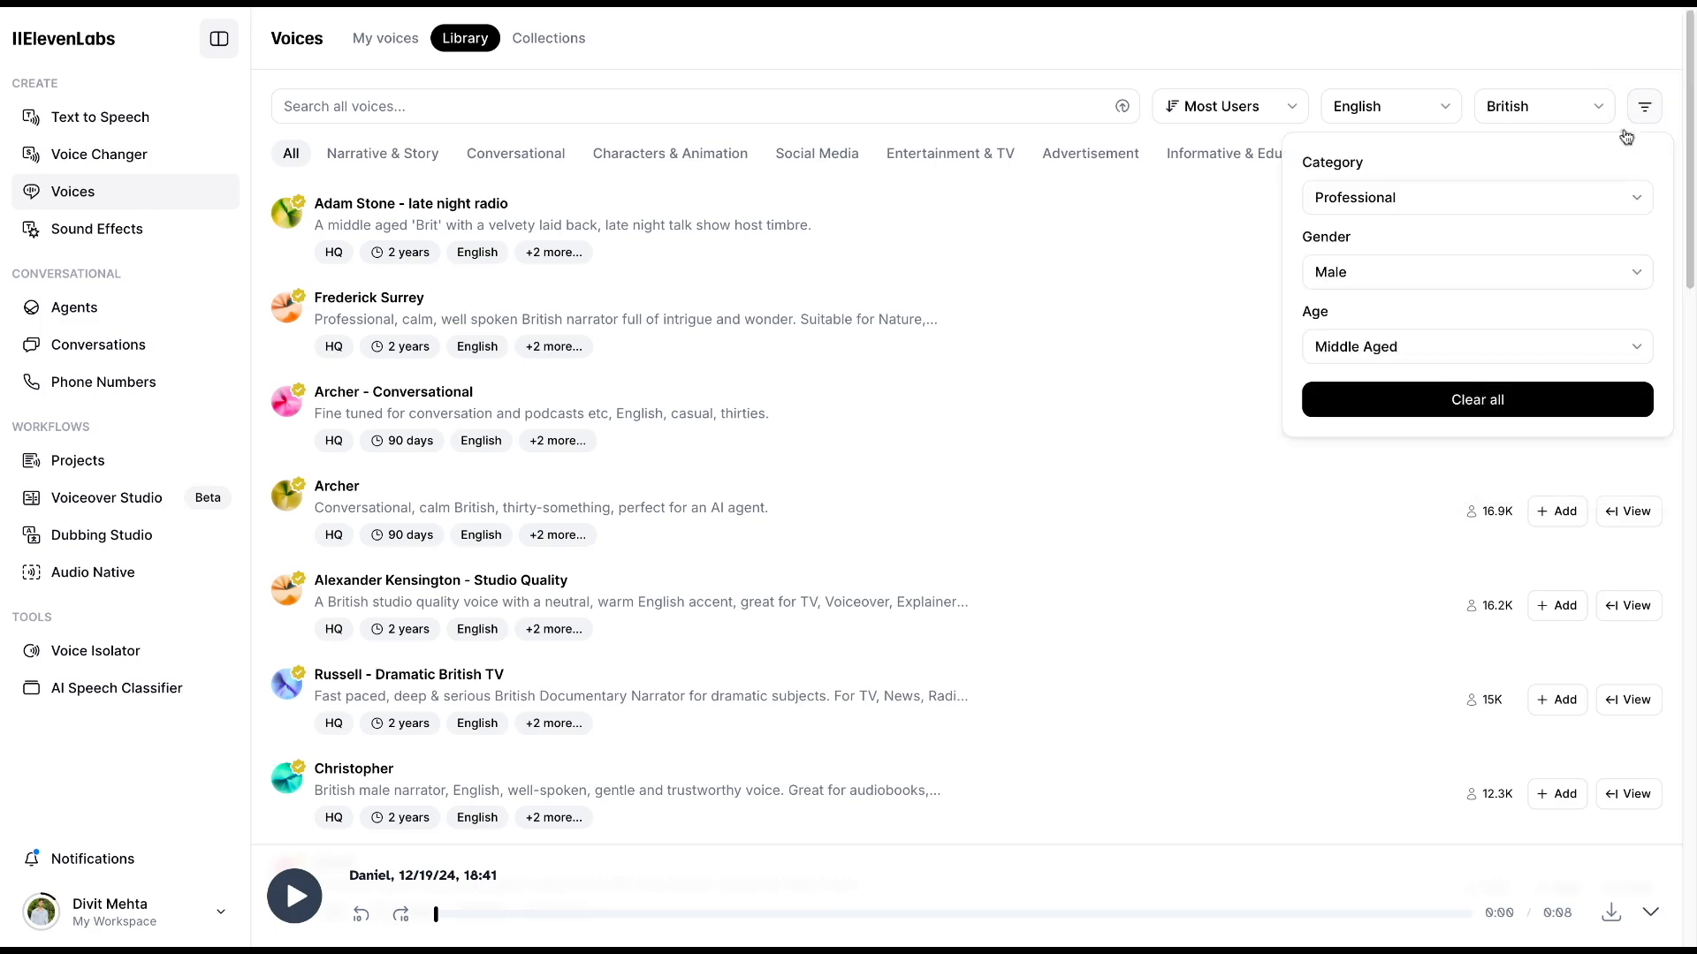
click(1406, 196)
click(1404, 208)
click(1381, 278)
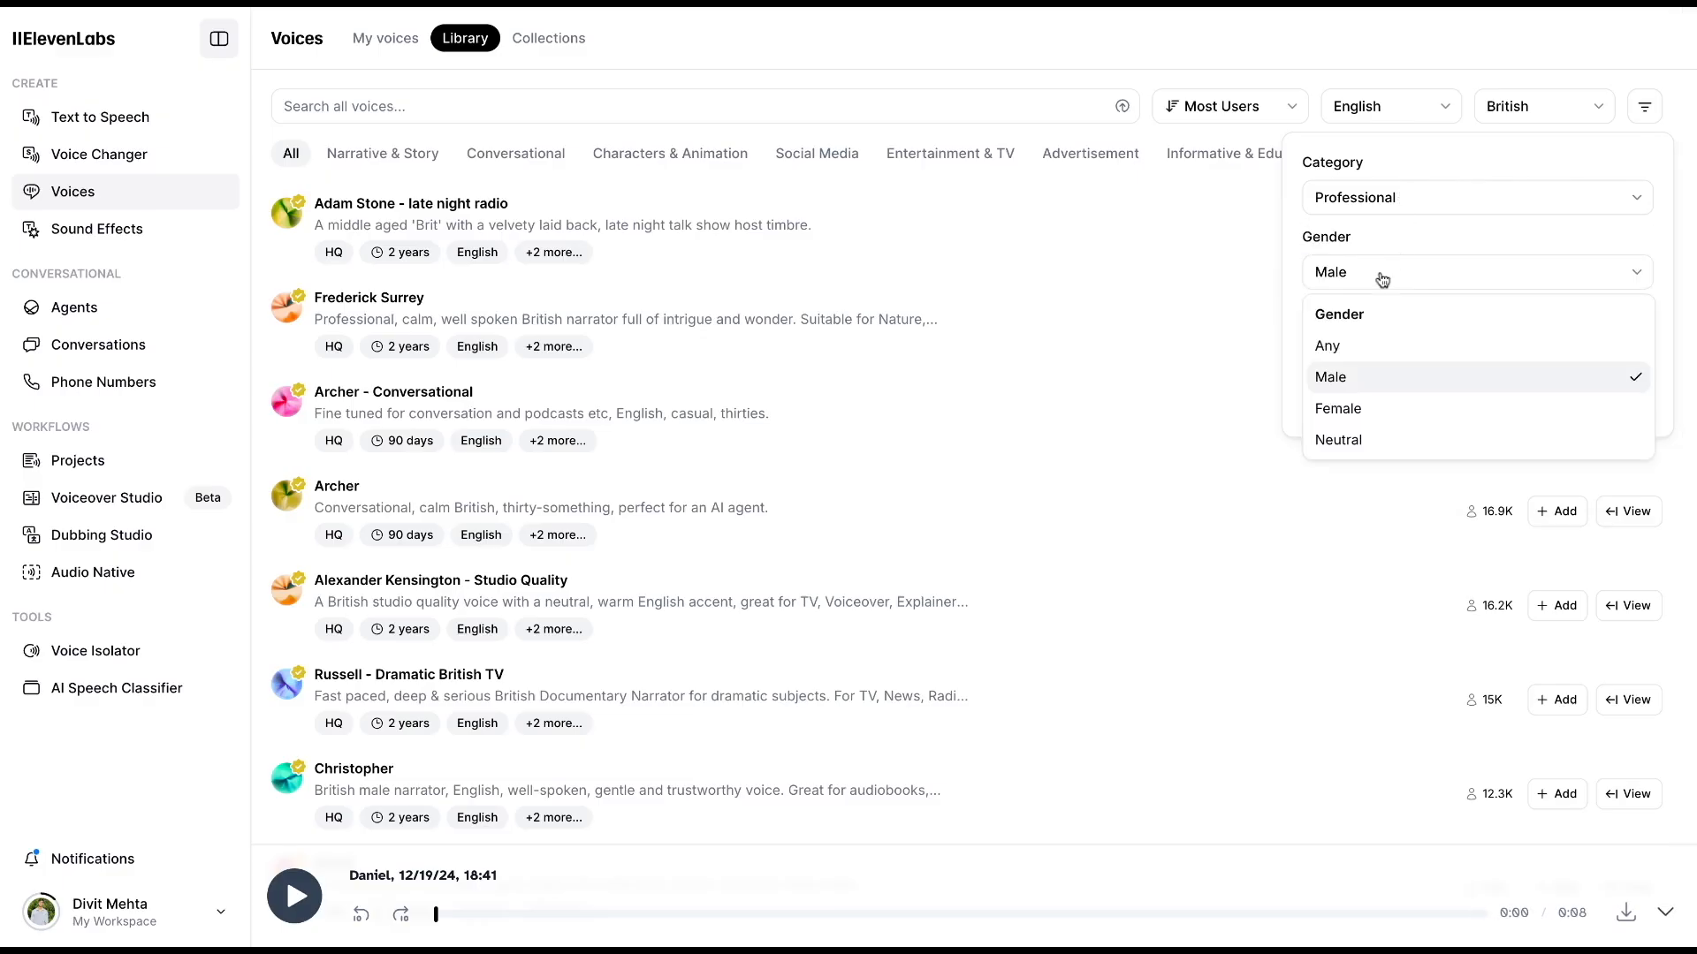
click(1359, 364)
click(1375, 348)
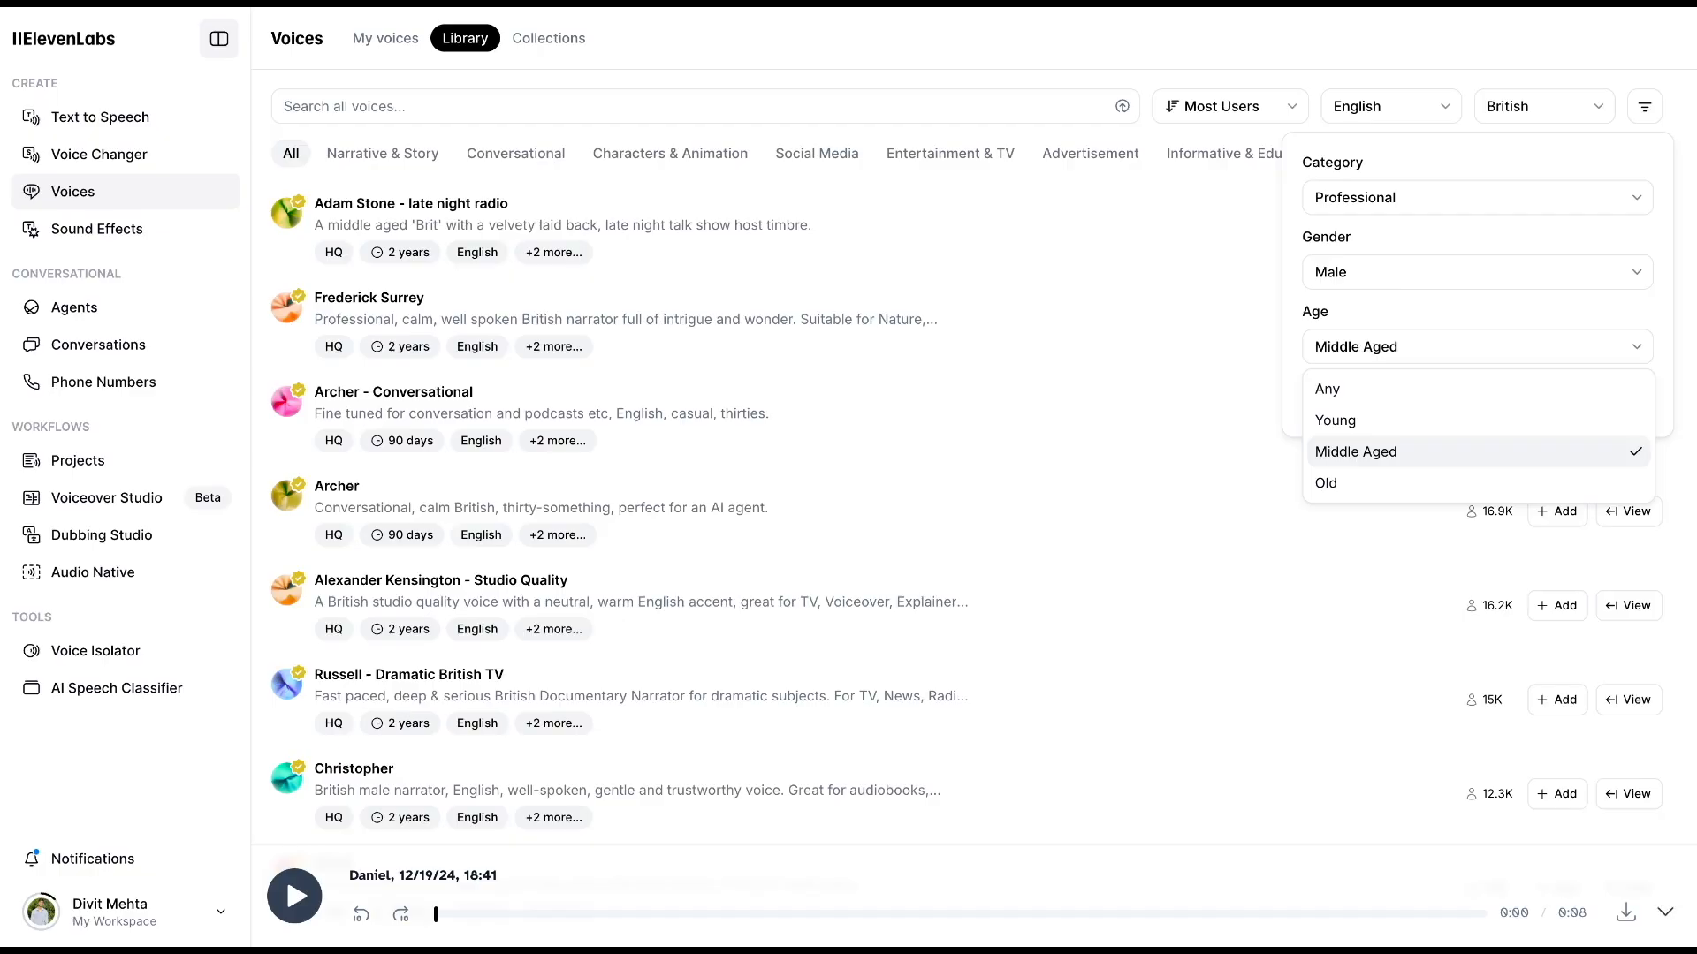
click(1354, 455)
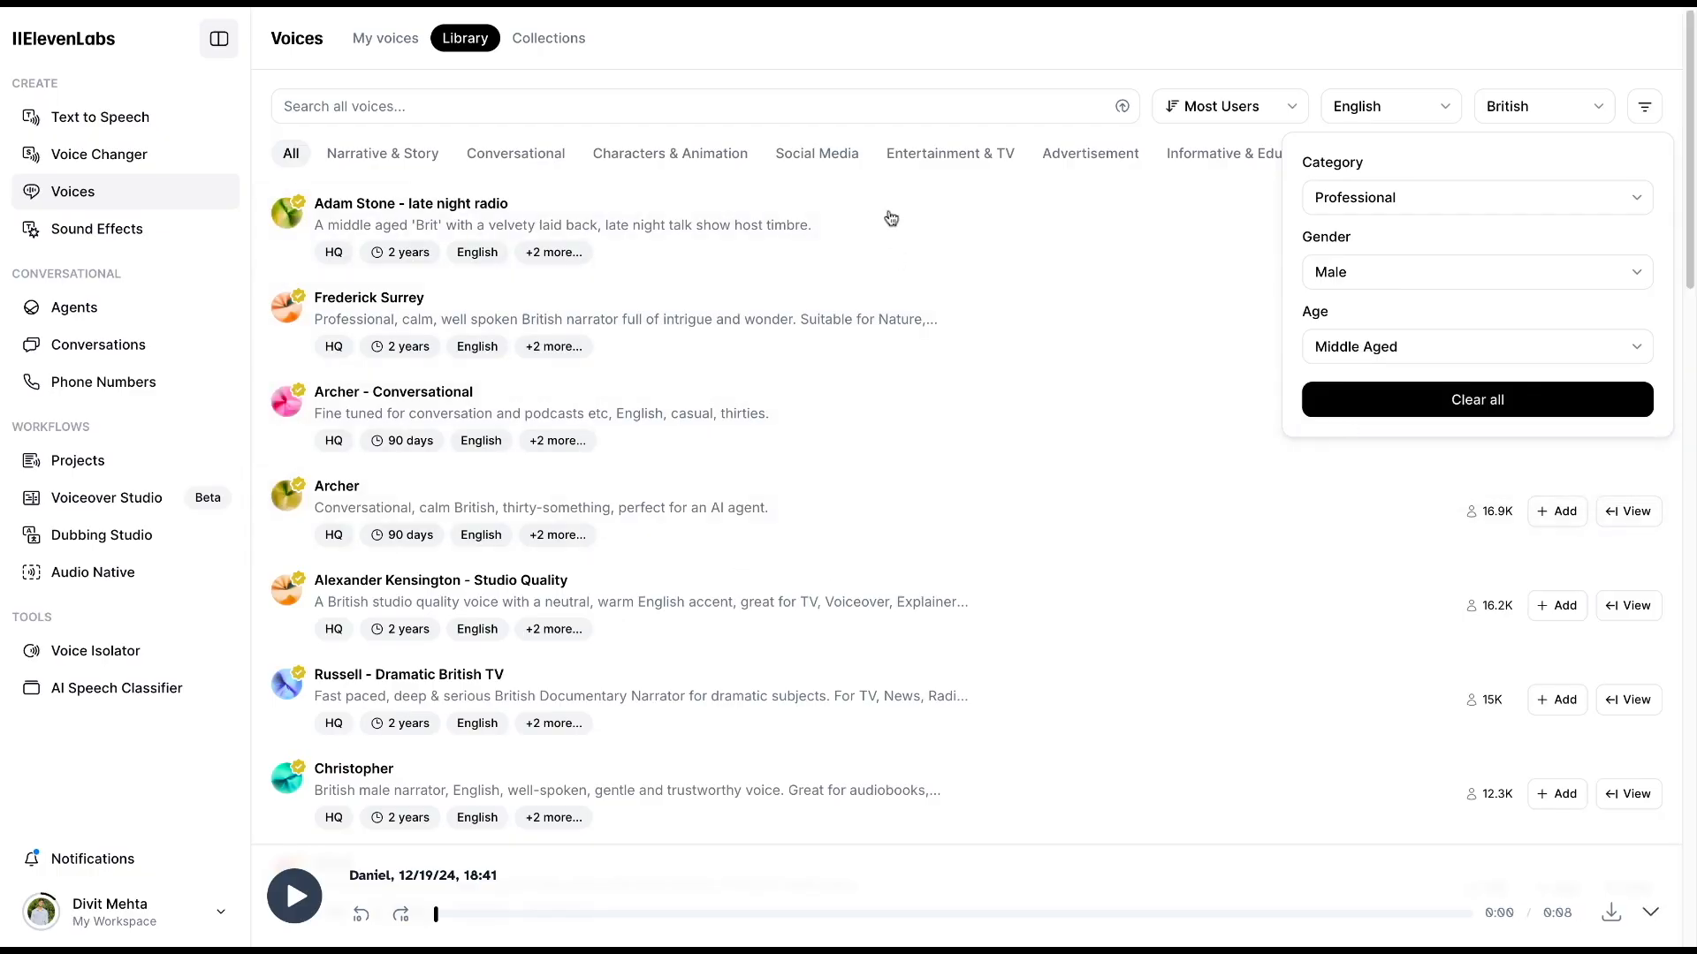
click(889, 60)
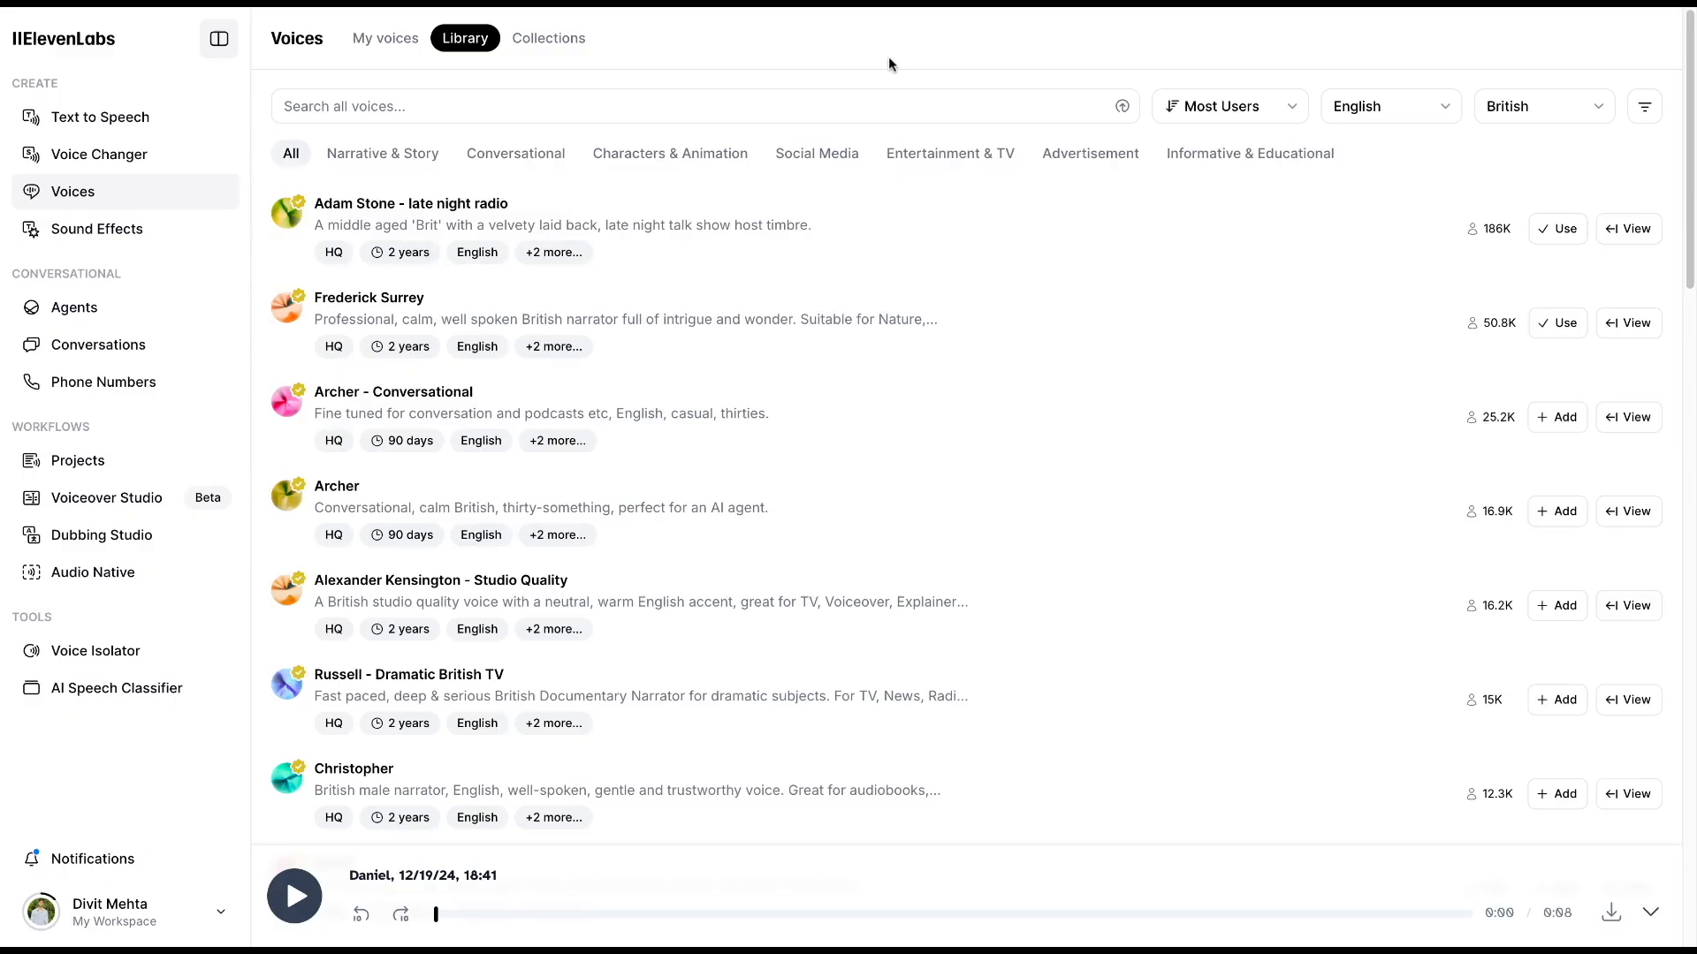
- Look through the Deepak Chopra Meditative Voices Collection and return to the collections overview
click(568, 46)
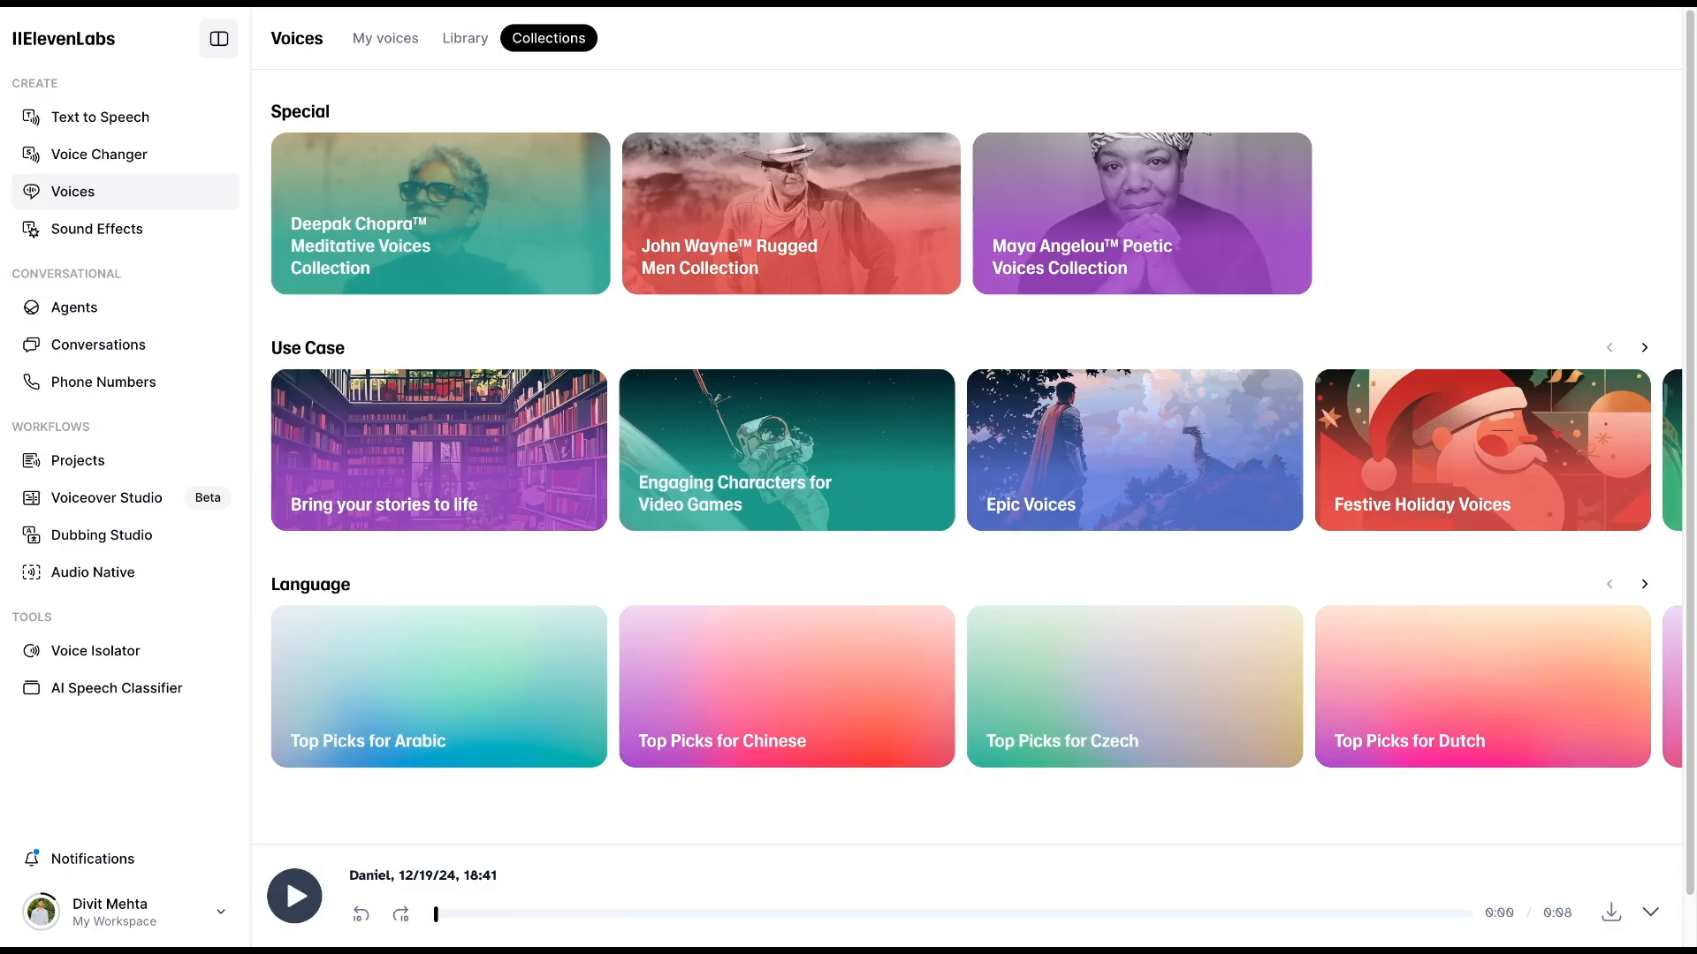
click(399, 266)
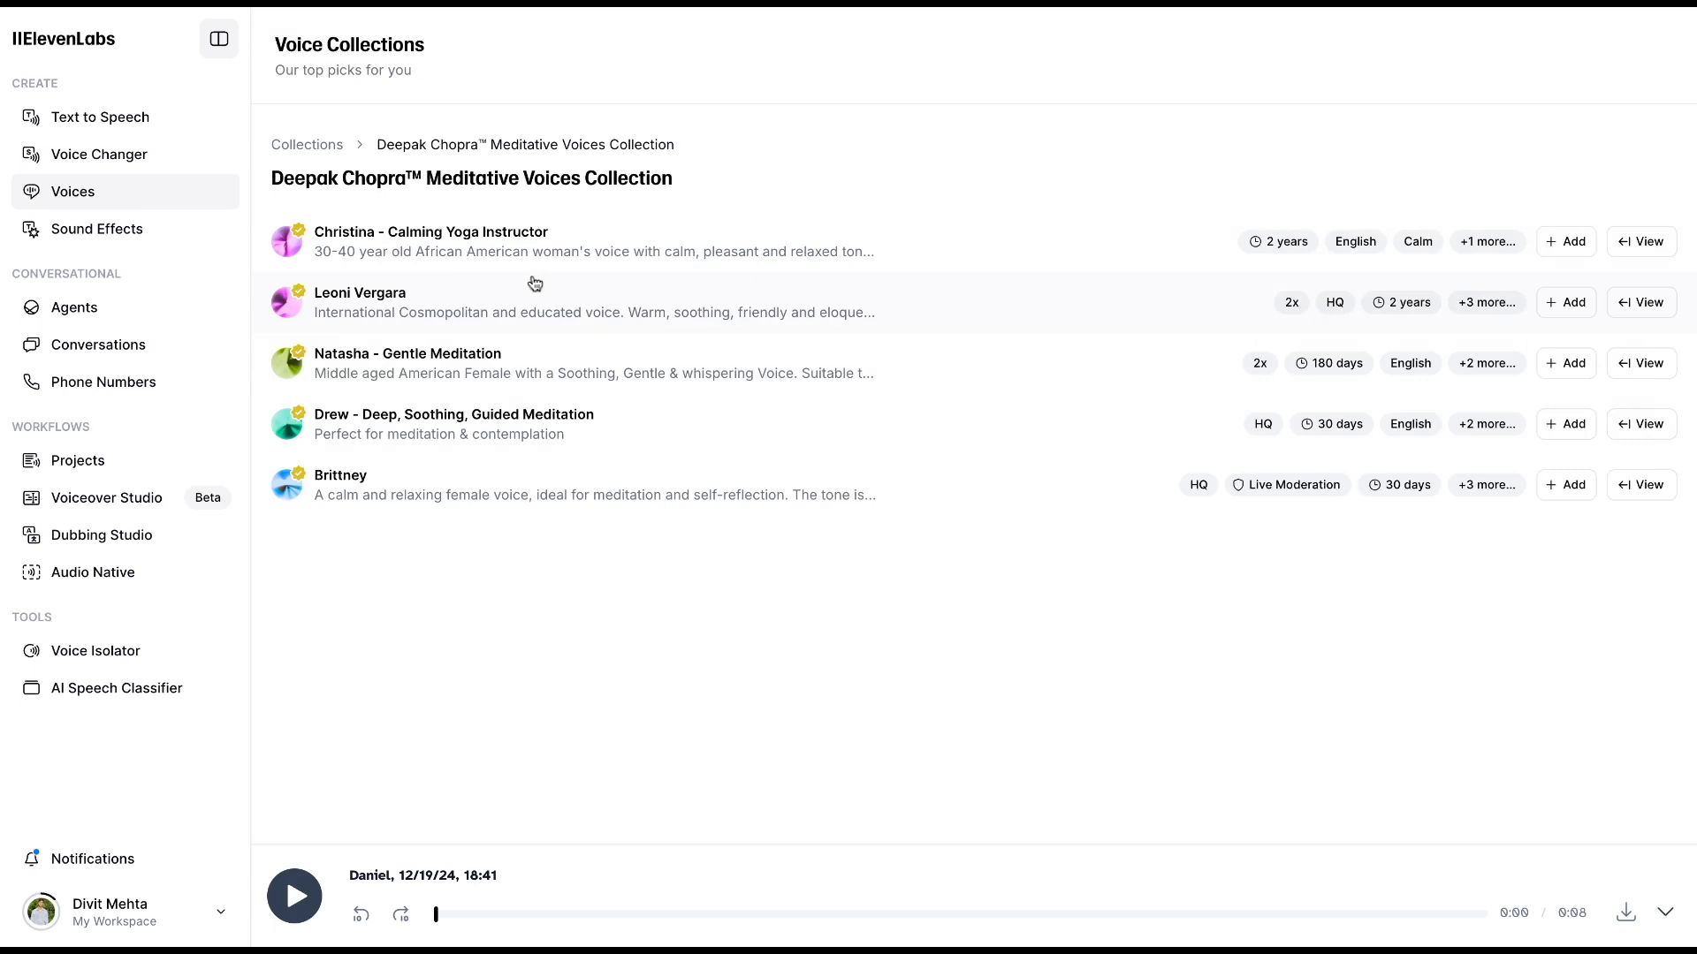
click(327, 157)
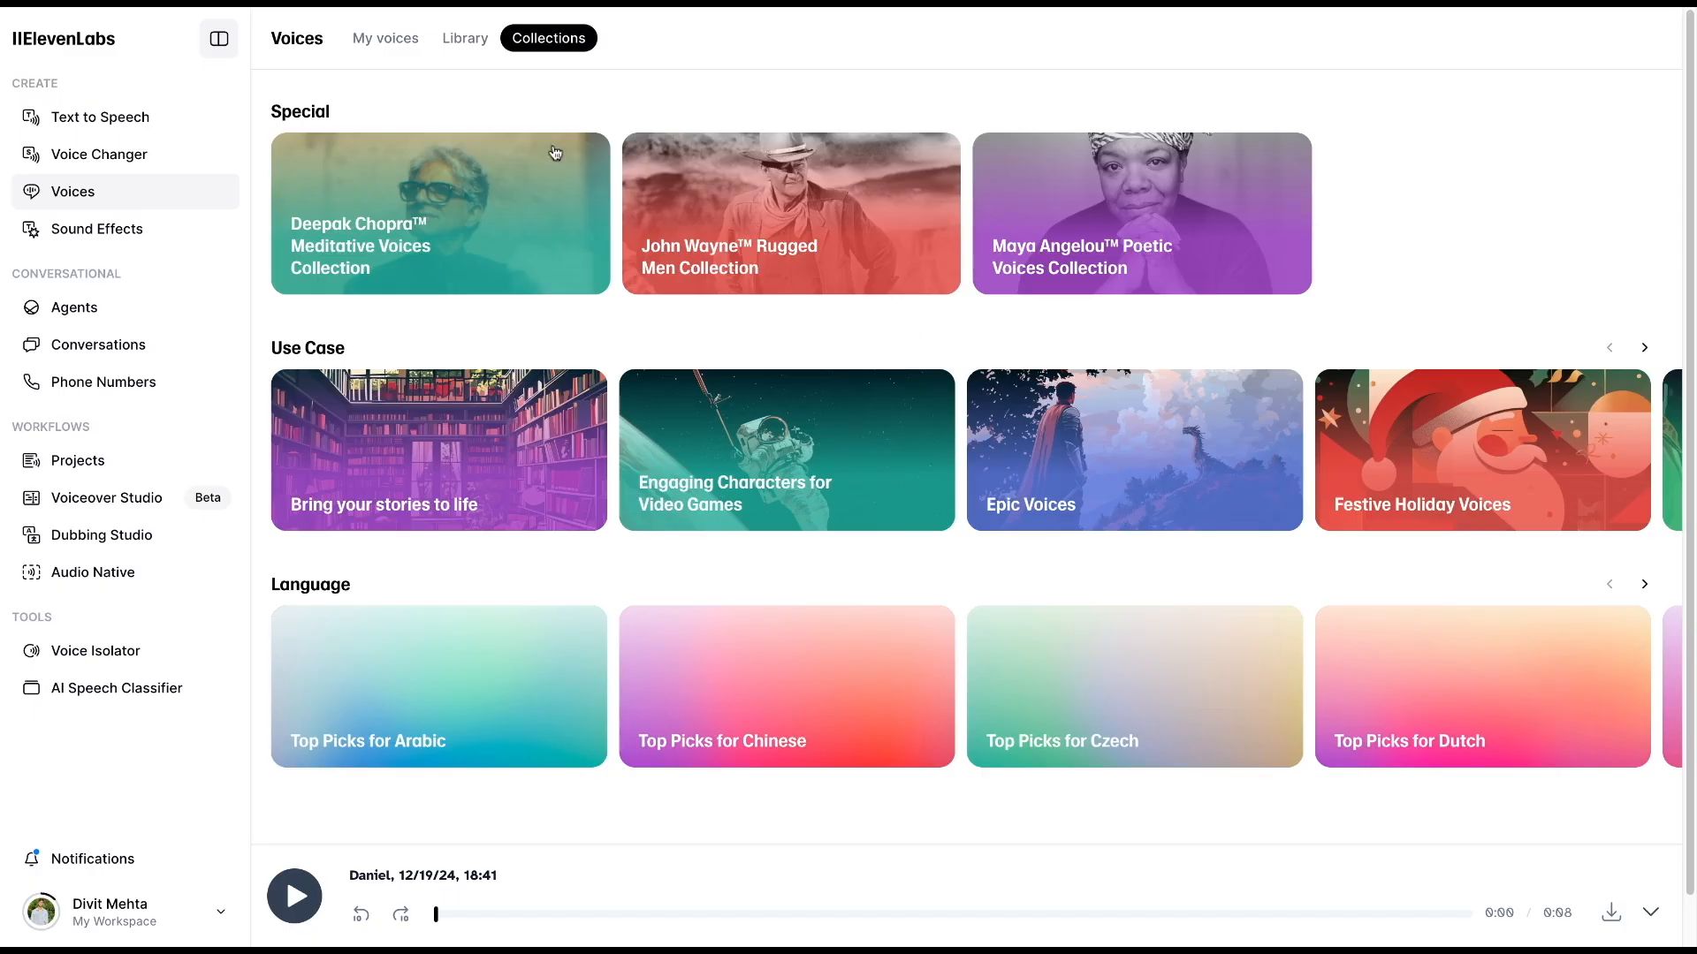
- Add the Archer voice from the library and return to the saved voices
click(466, 40)
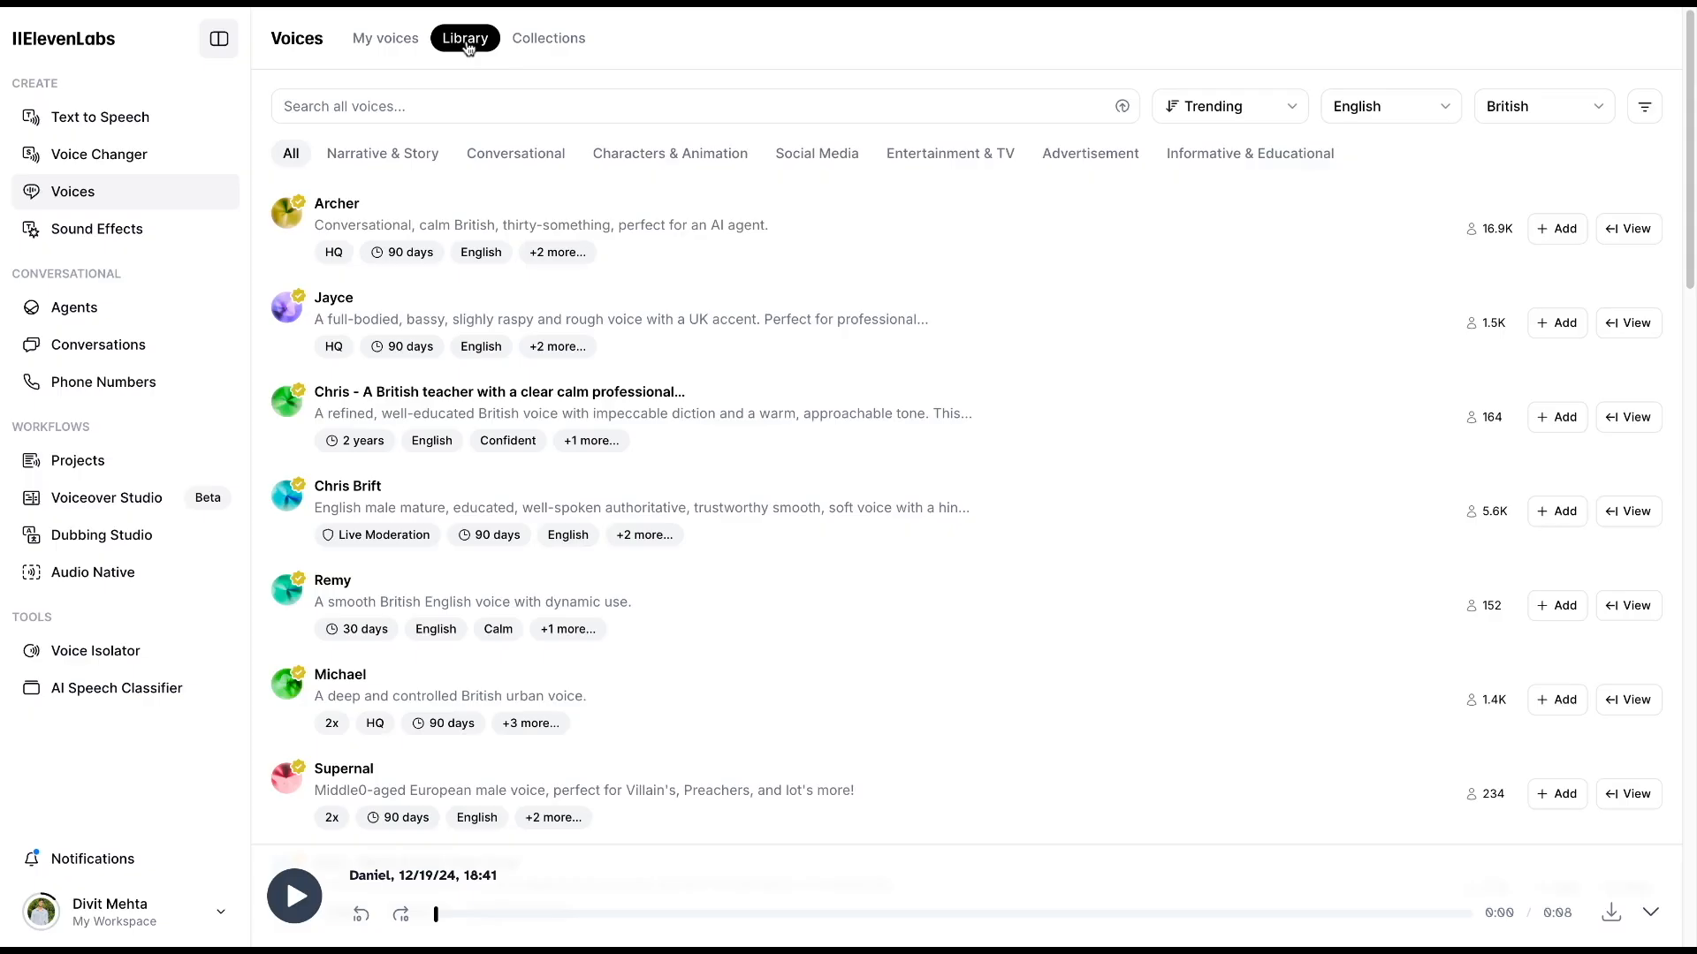
click(1555, 232)
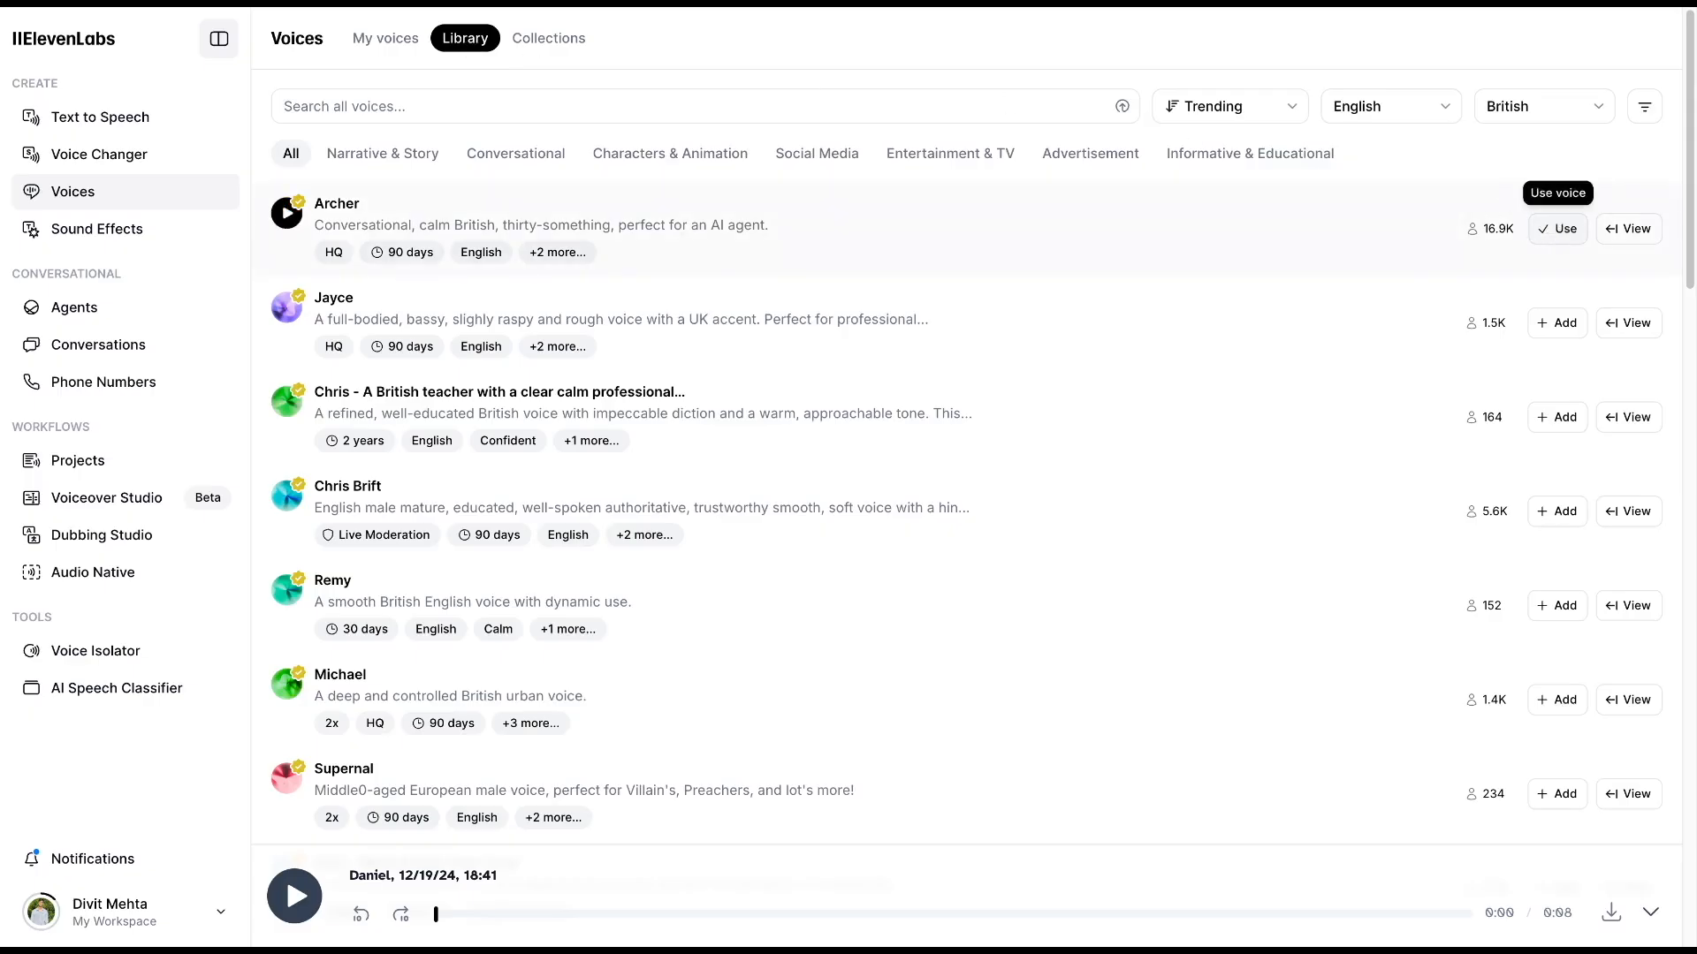
click(388, 40)
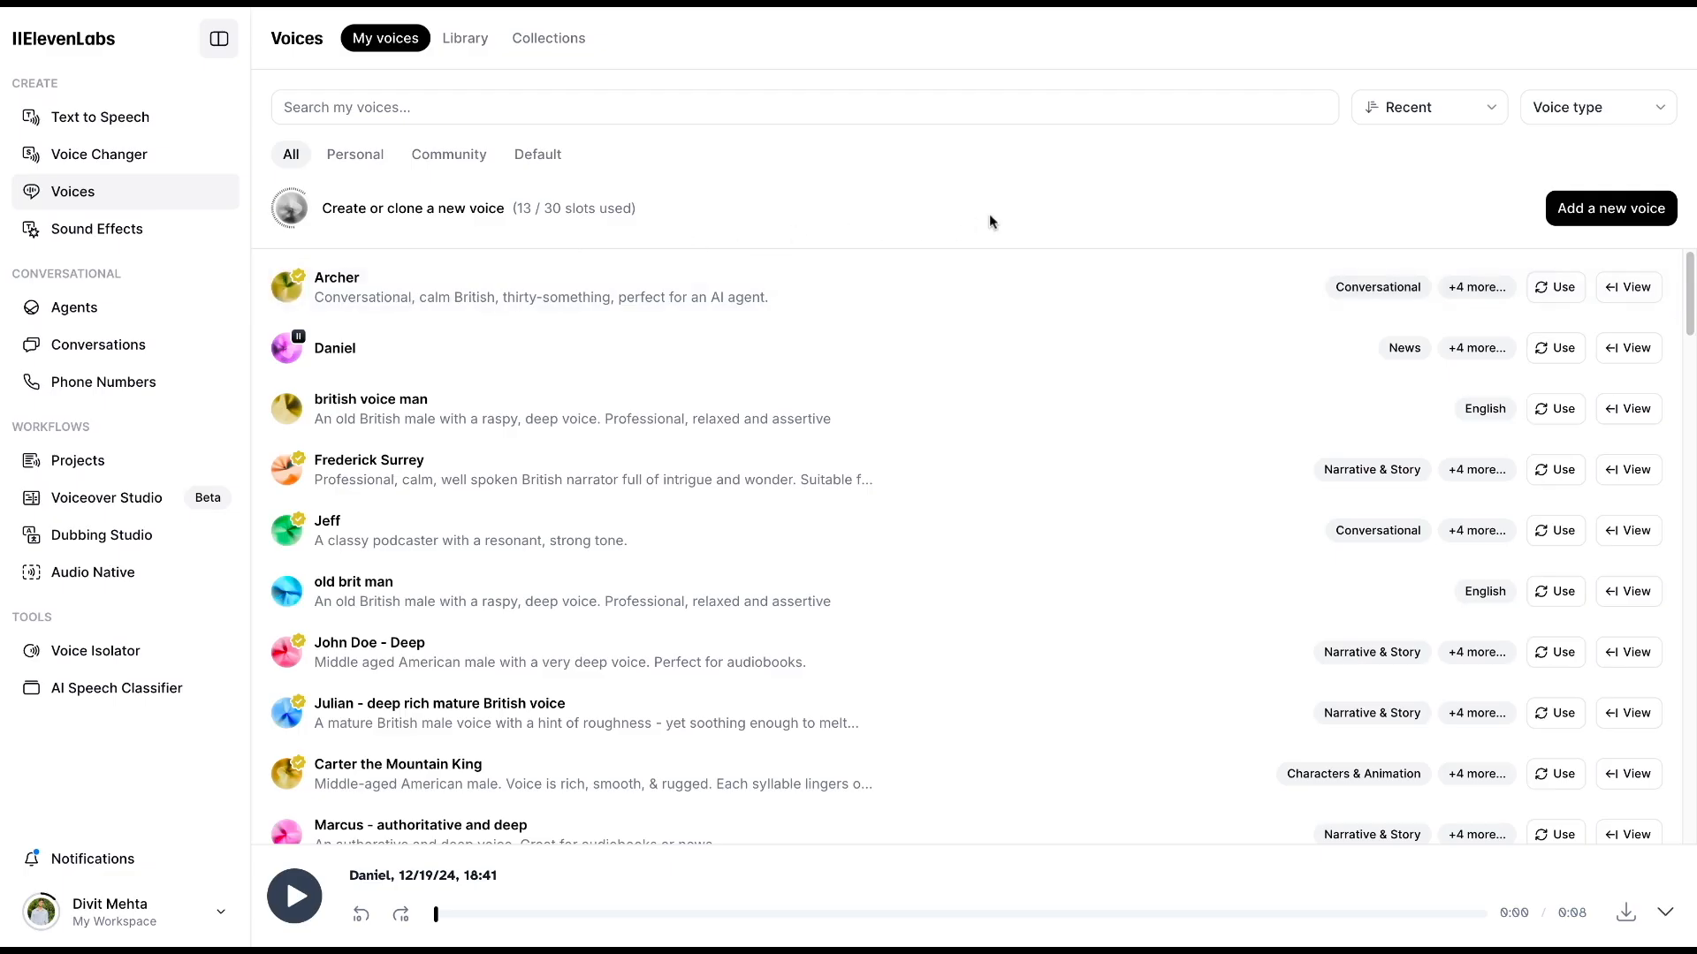
- Generate voice candidates with Voice Design from the prompt "An old British male with a raspy, deep voice. Professional, relaxed and assertive"
click(1584, 216)
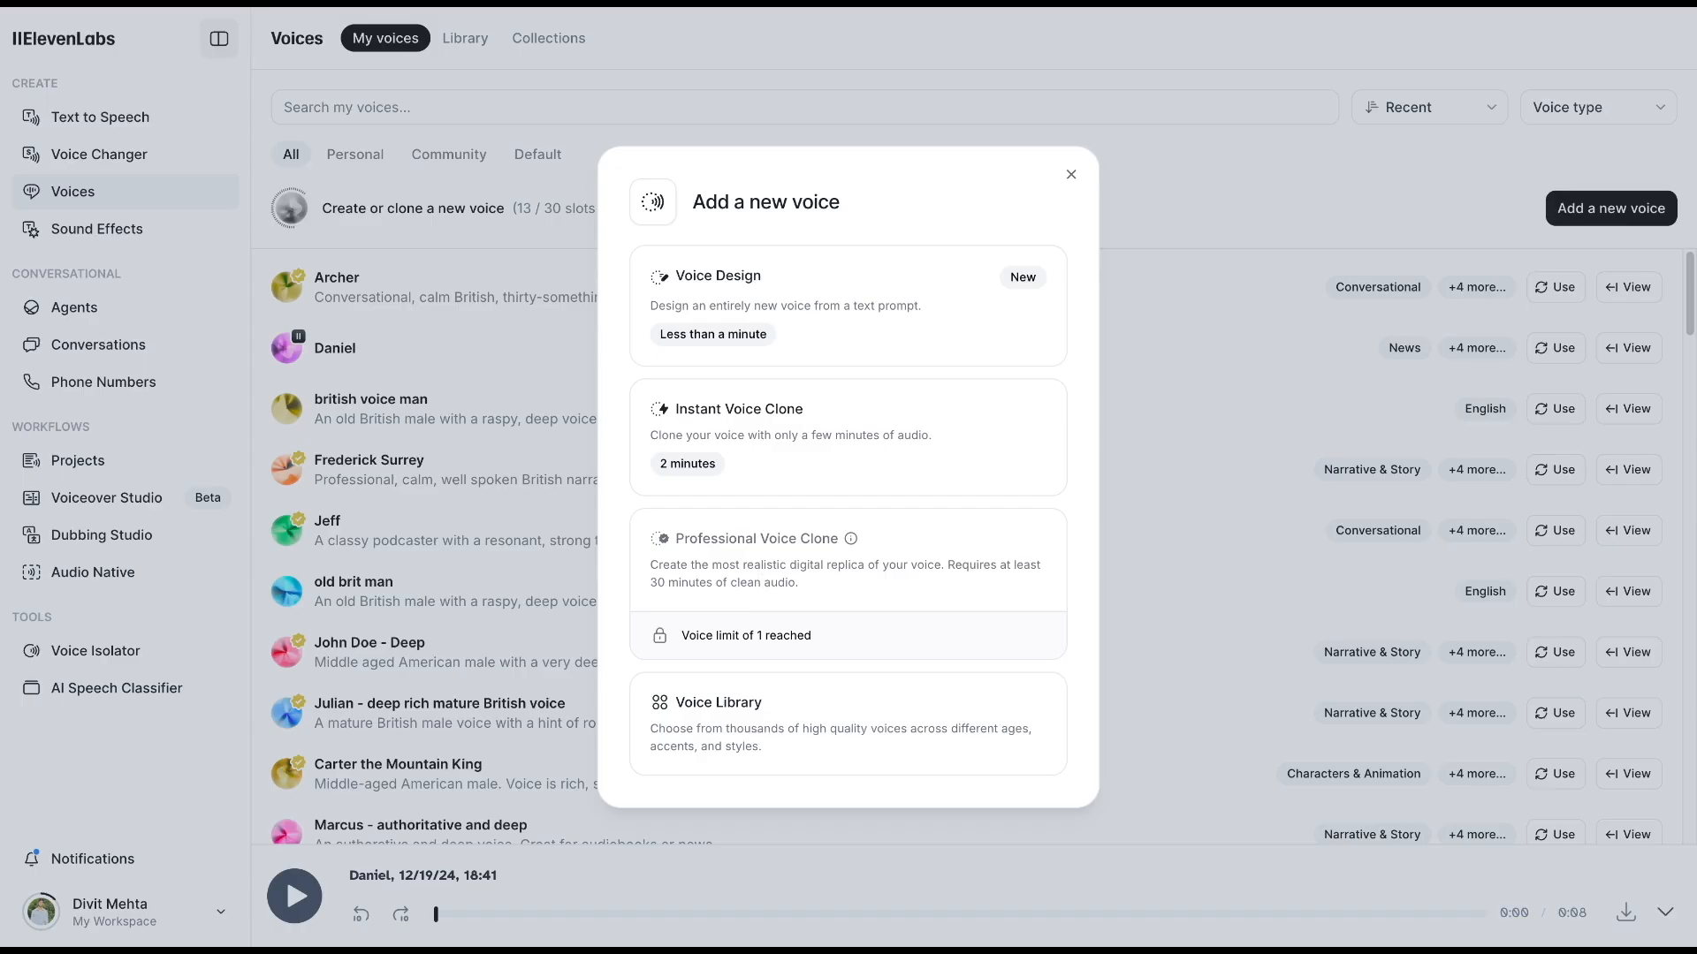
click(768, 308)
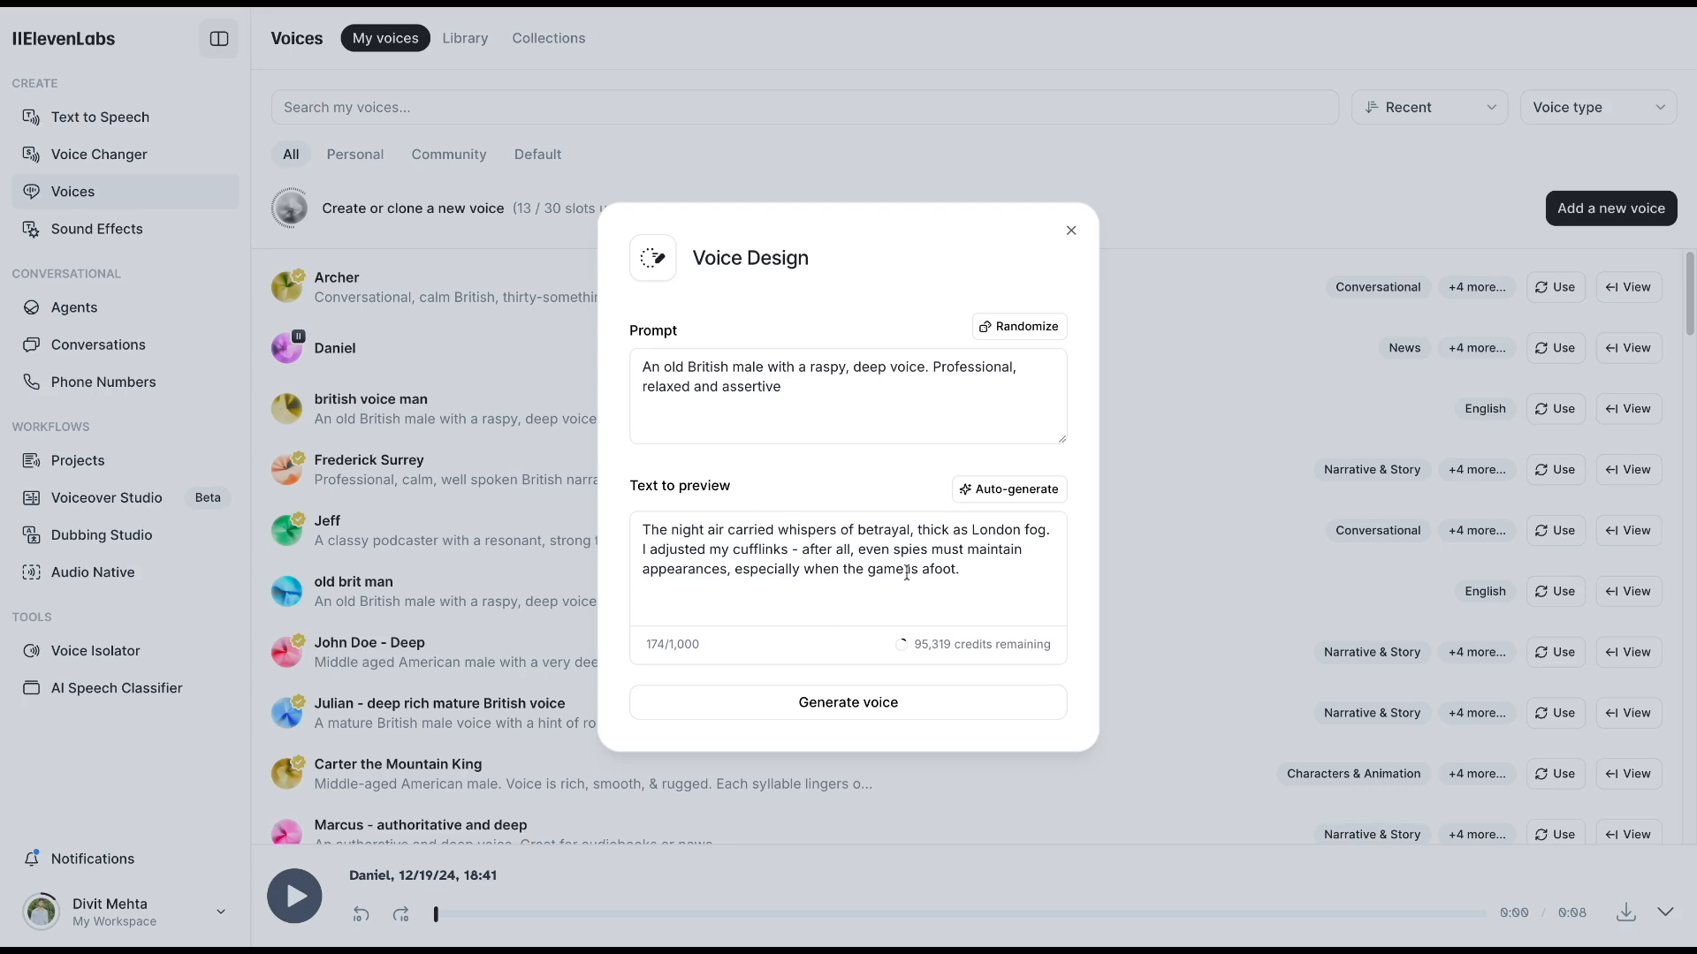
click(881, 711)
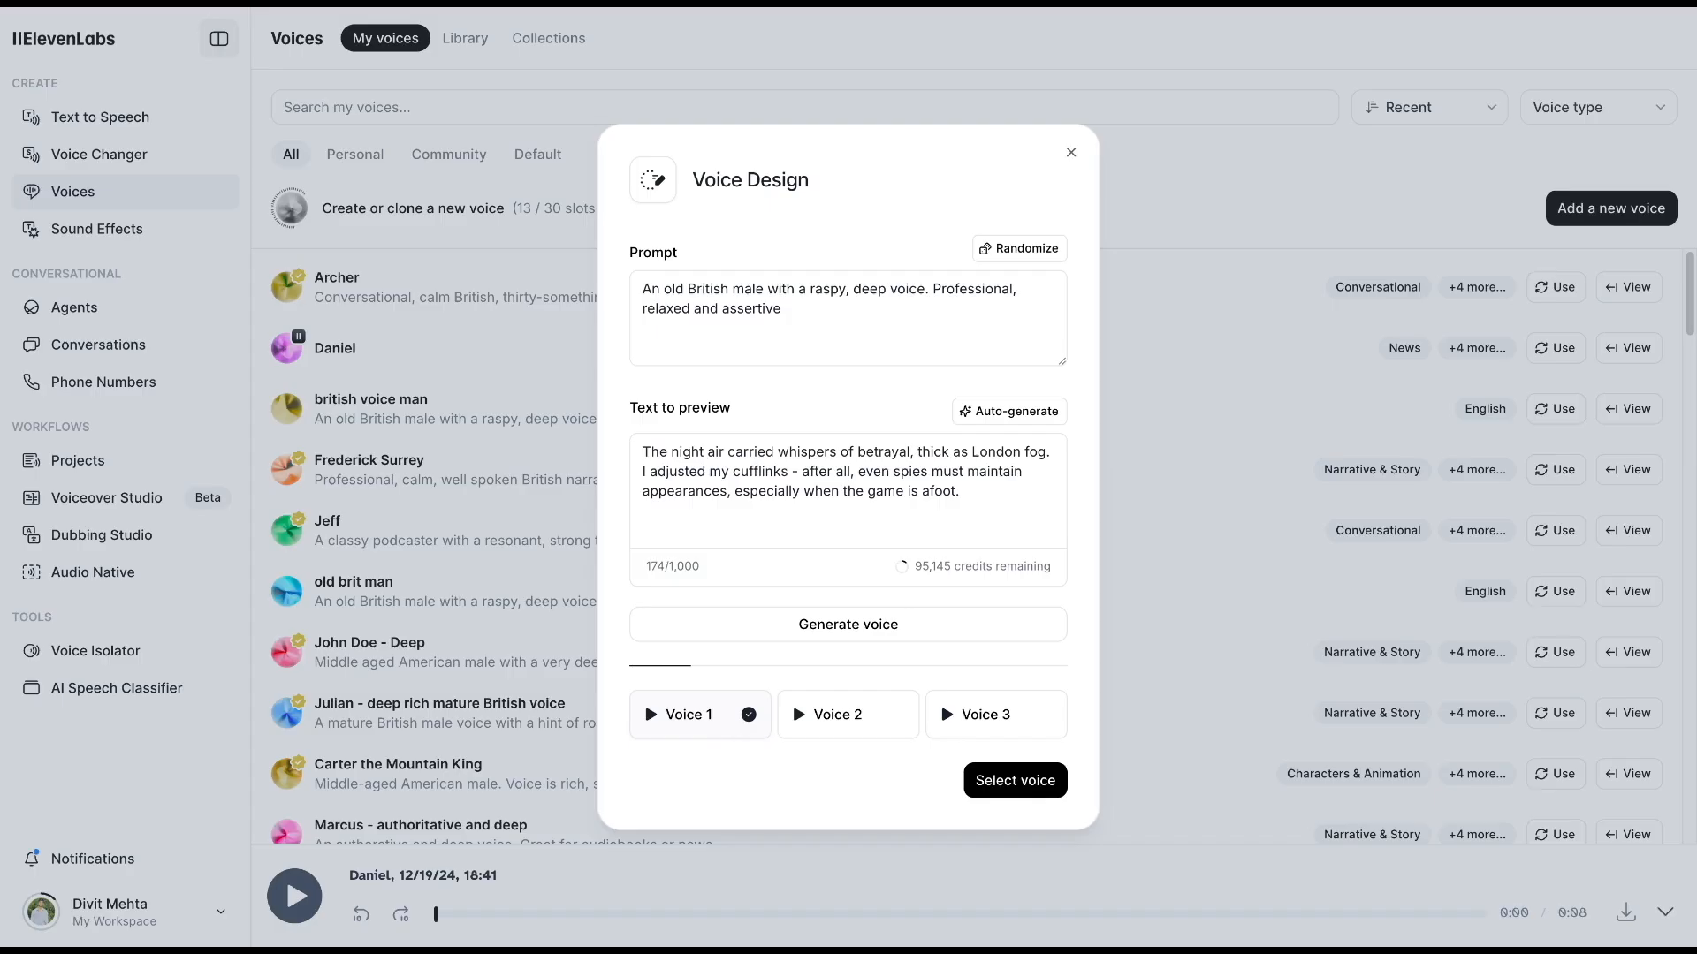
- Preview the generated Voice 2 and Voice 3, then choose Voice 1 as the designed voice
click(834, 721)
click(972, 728)
click(698, 722)
click(1013, 783)
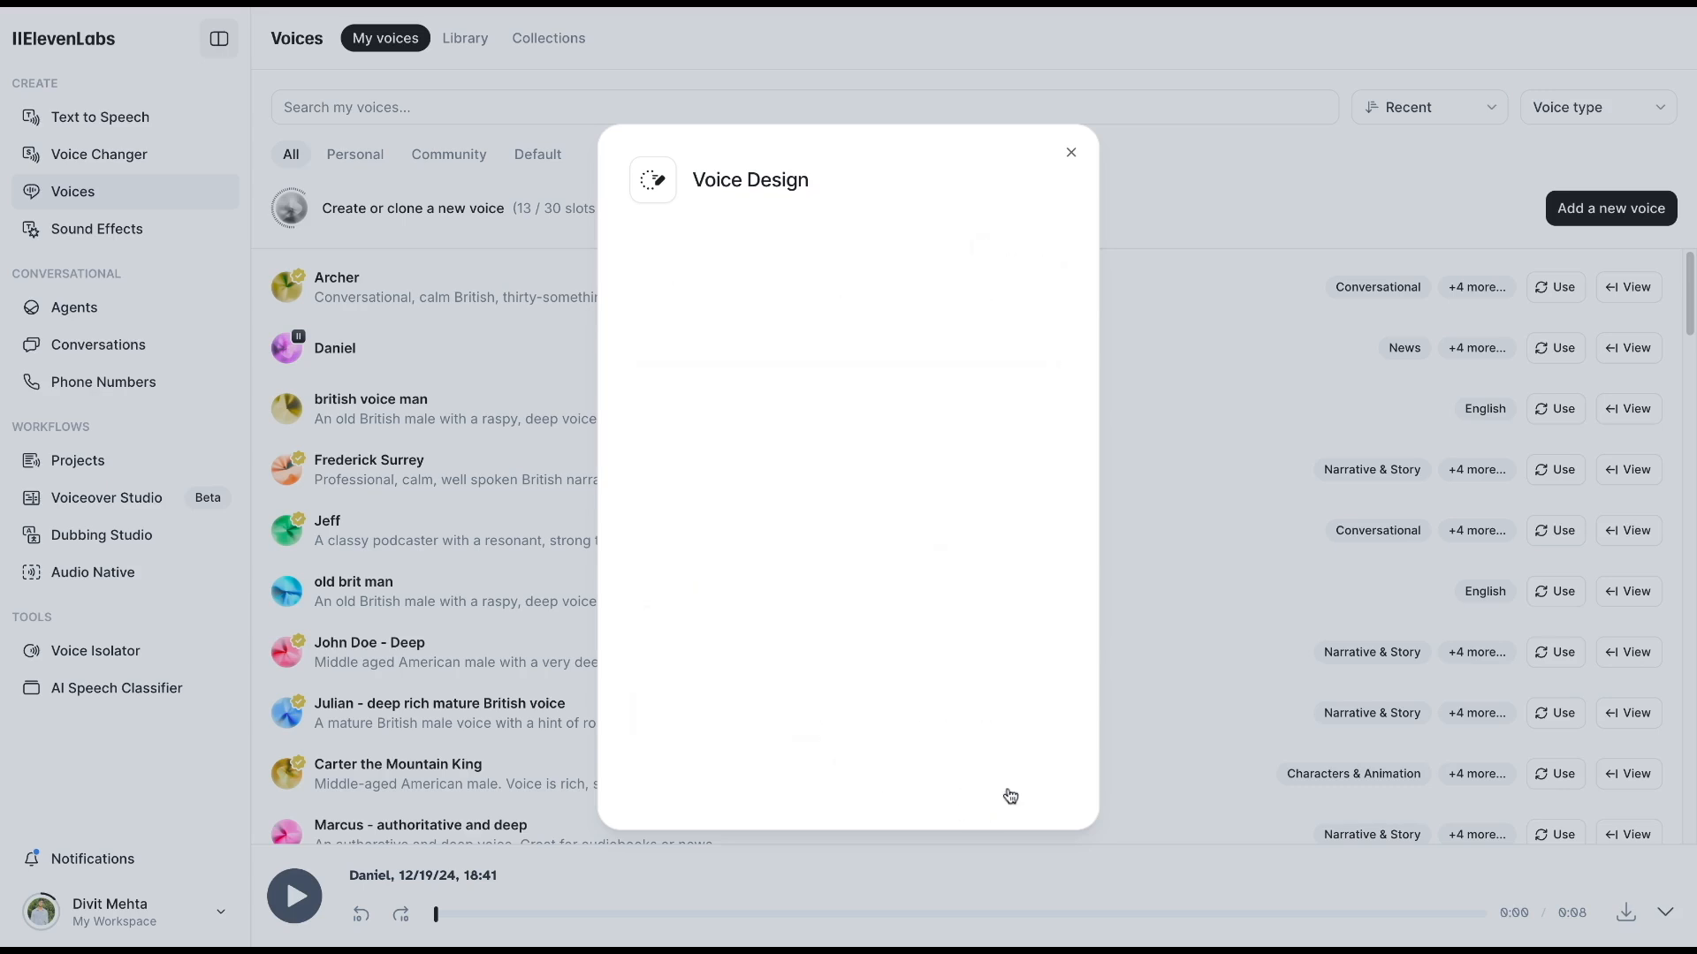
- Name the designed voice "british accent voice for man", set its language label to English, and save it
click(700, 367)
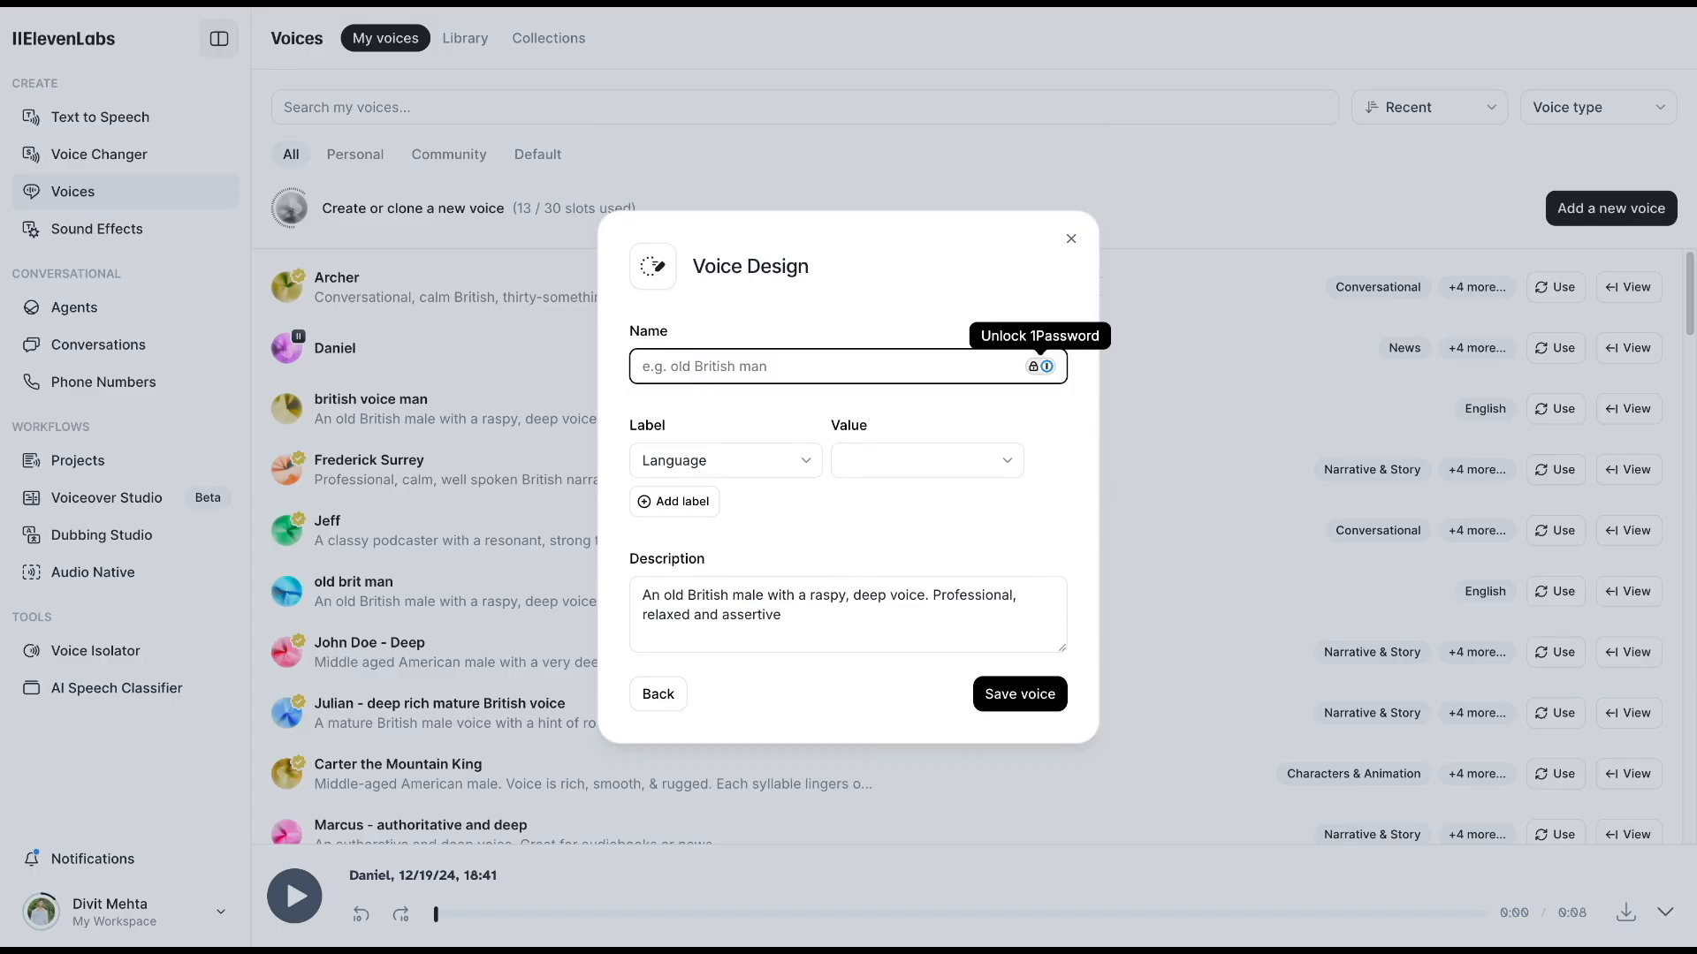
text(british accet)
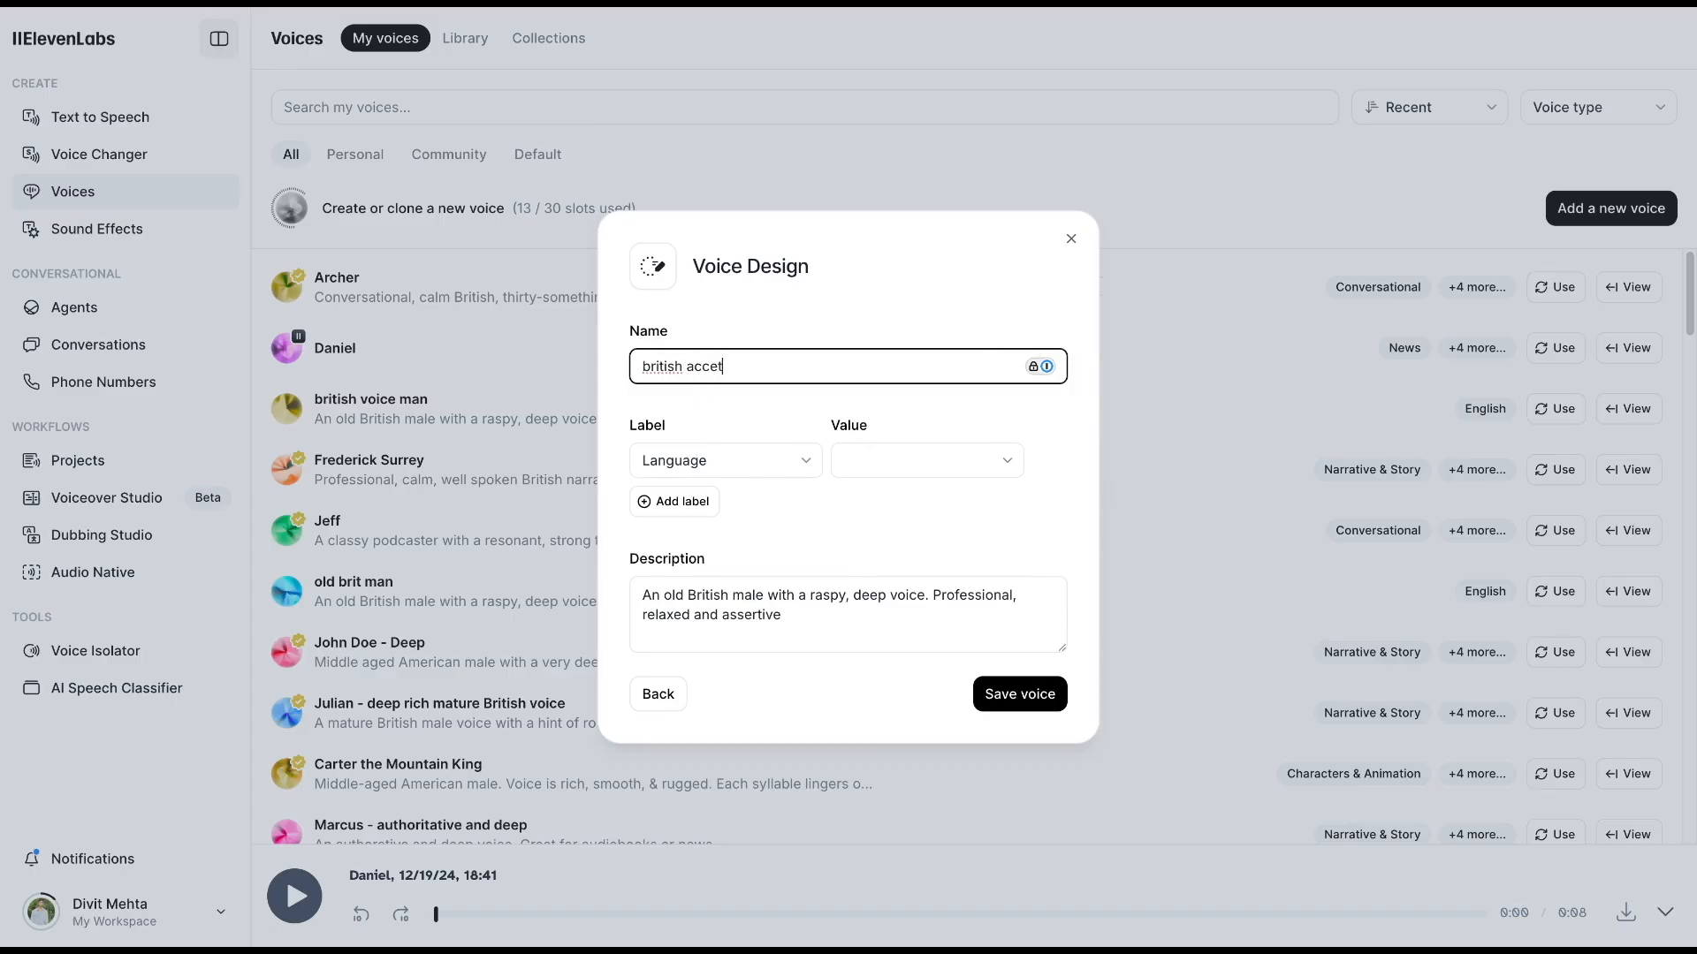
key(BackSpace)
text(nt voice for man)
click(848, 459)
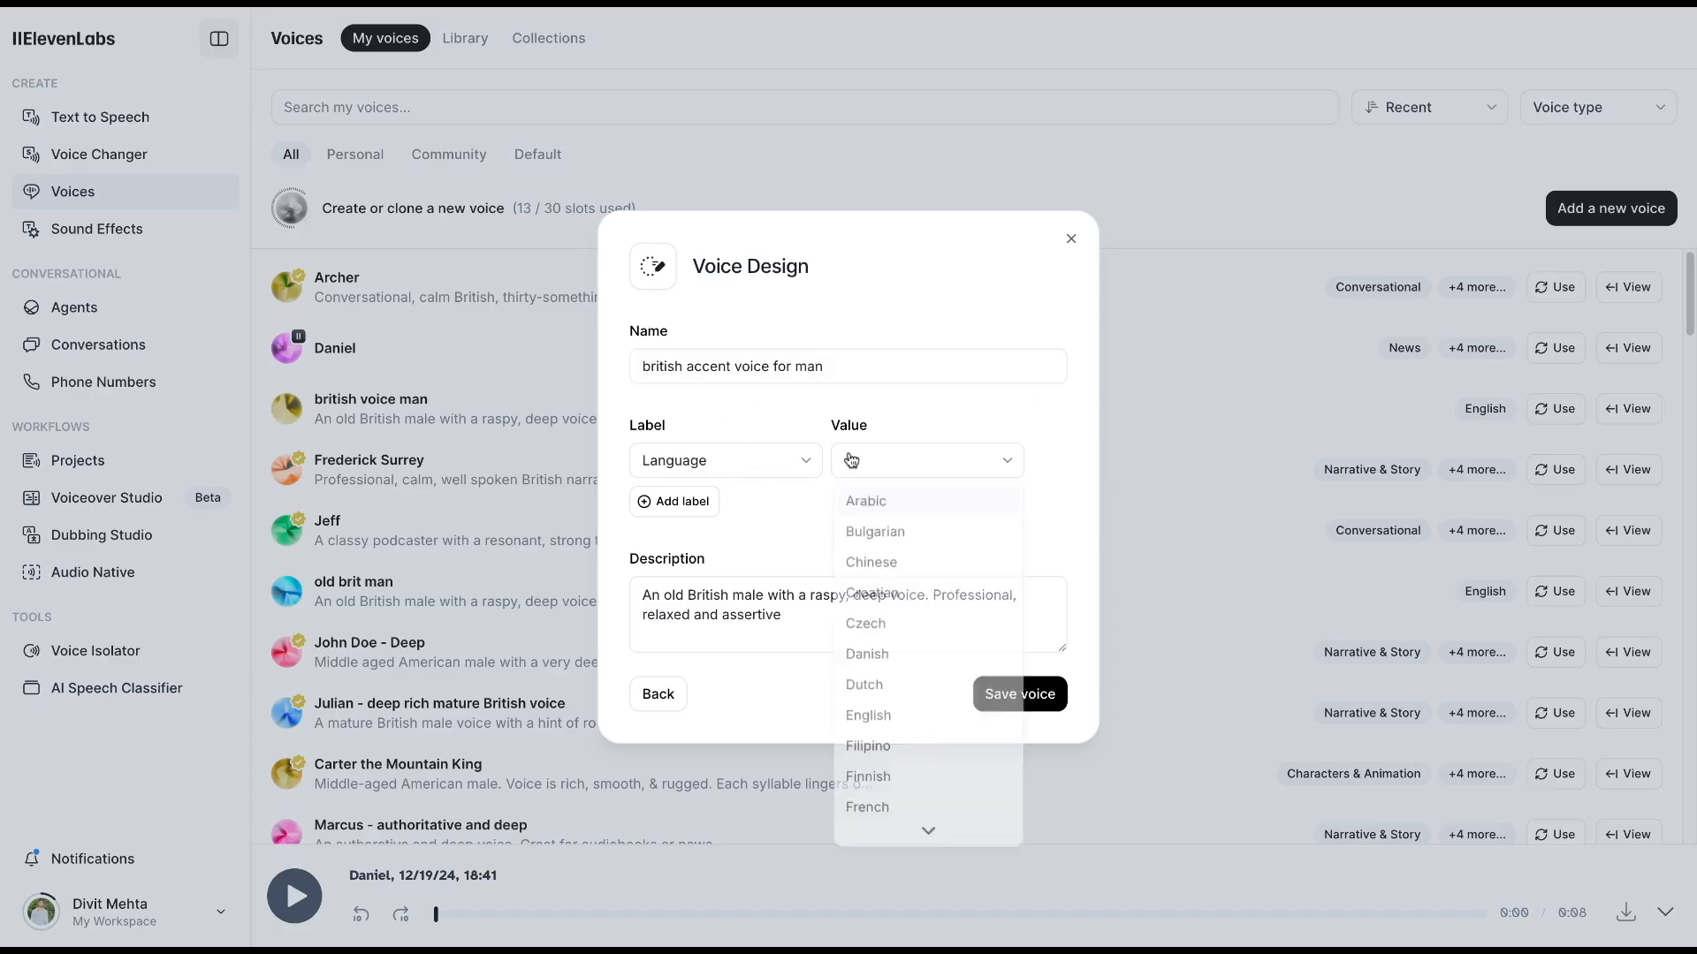
click(879, 723)
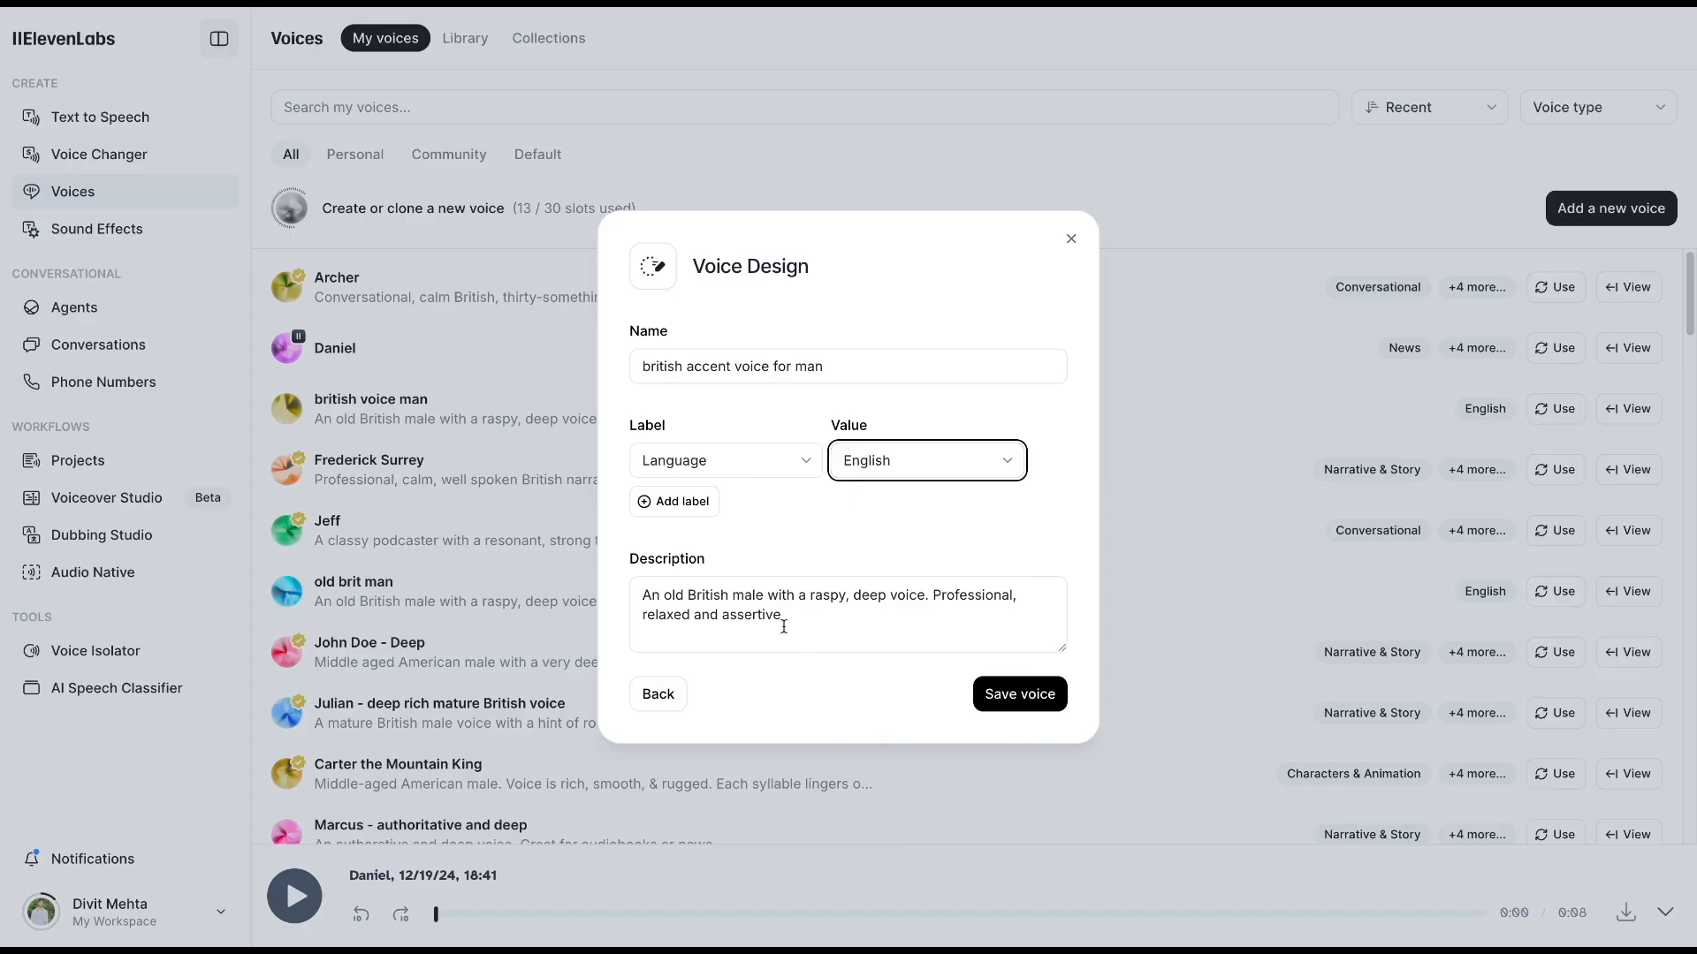
click(1001, 705)
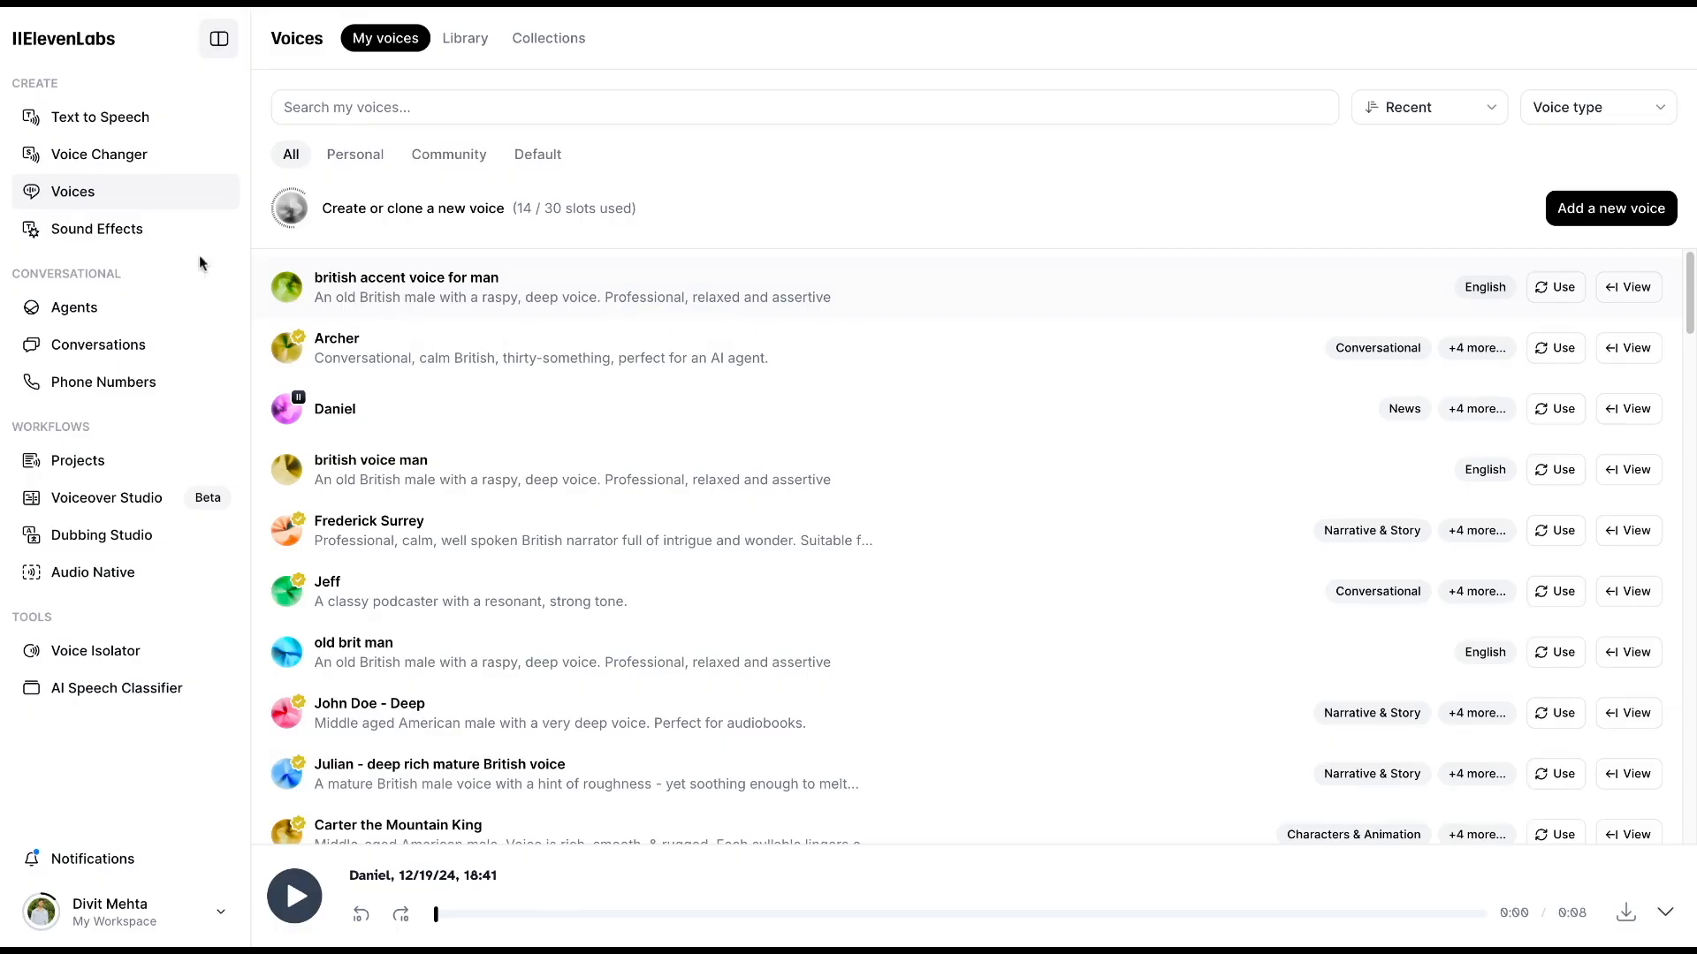
- Generate sound effects from the prompt "an eagle squawking overhead" with the prompt influence set to 63%
click(141, 237)
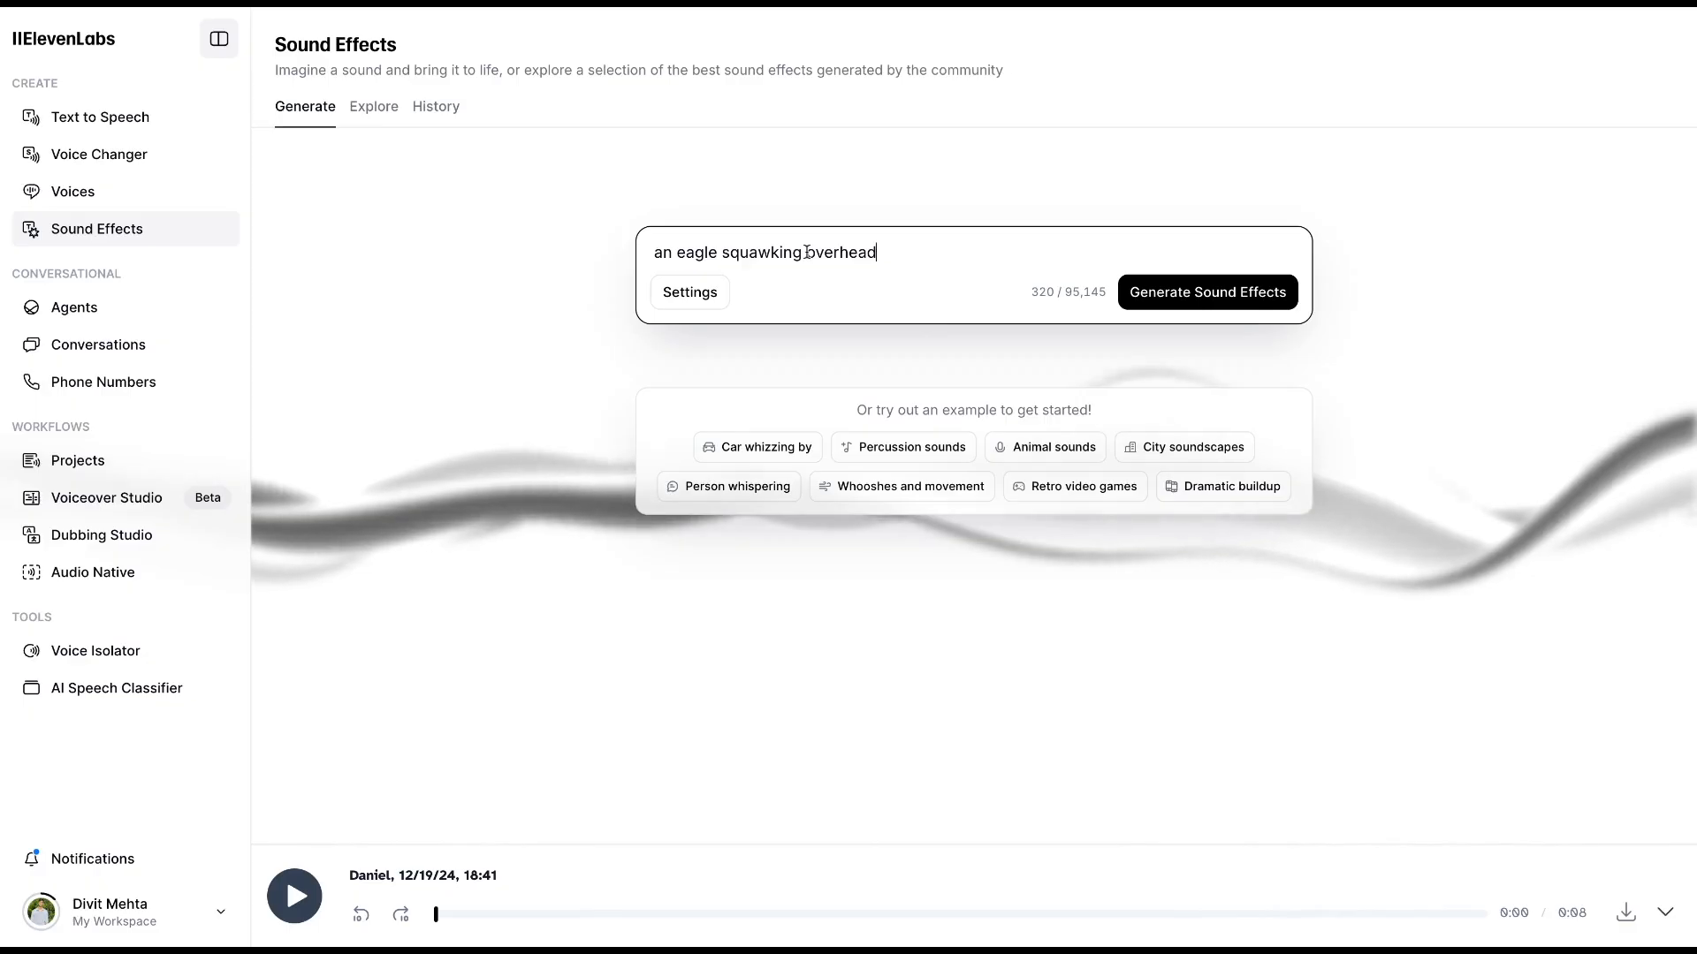
click(708, 291)
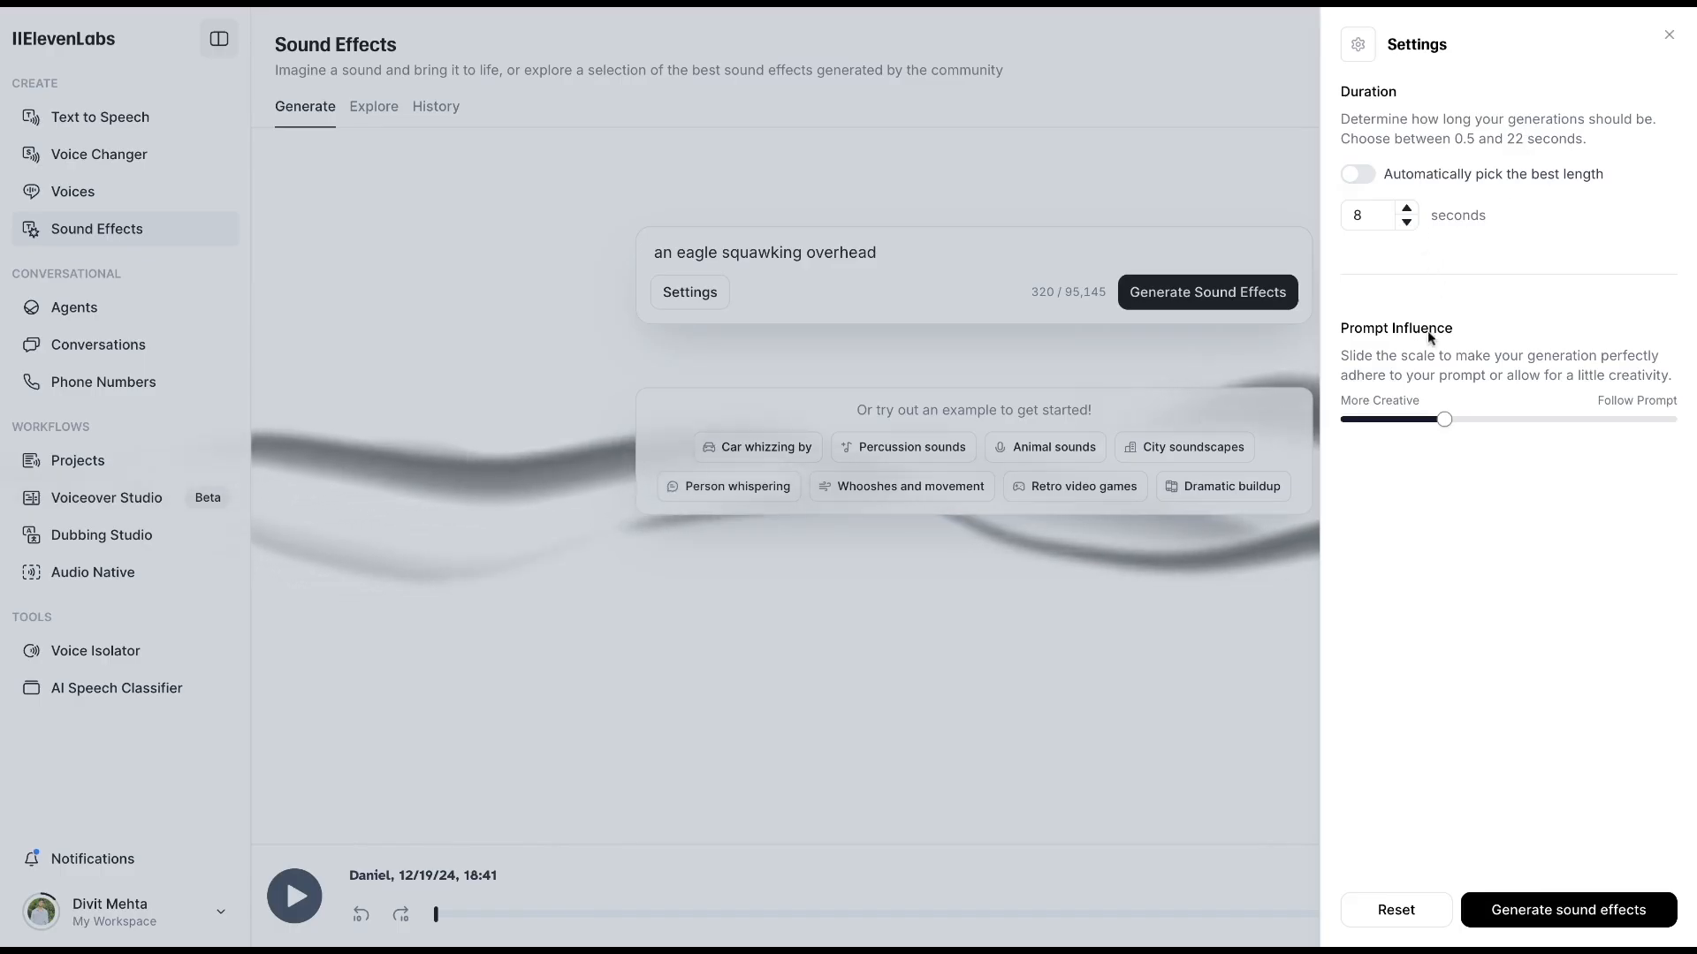
drag(1443, 419, 1554, 423)
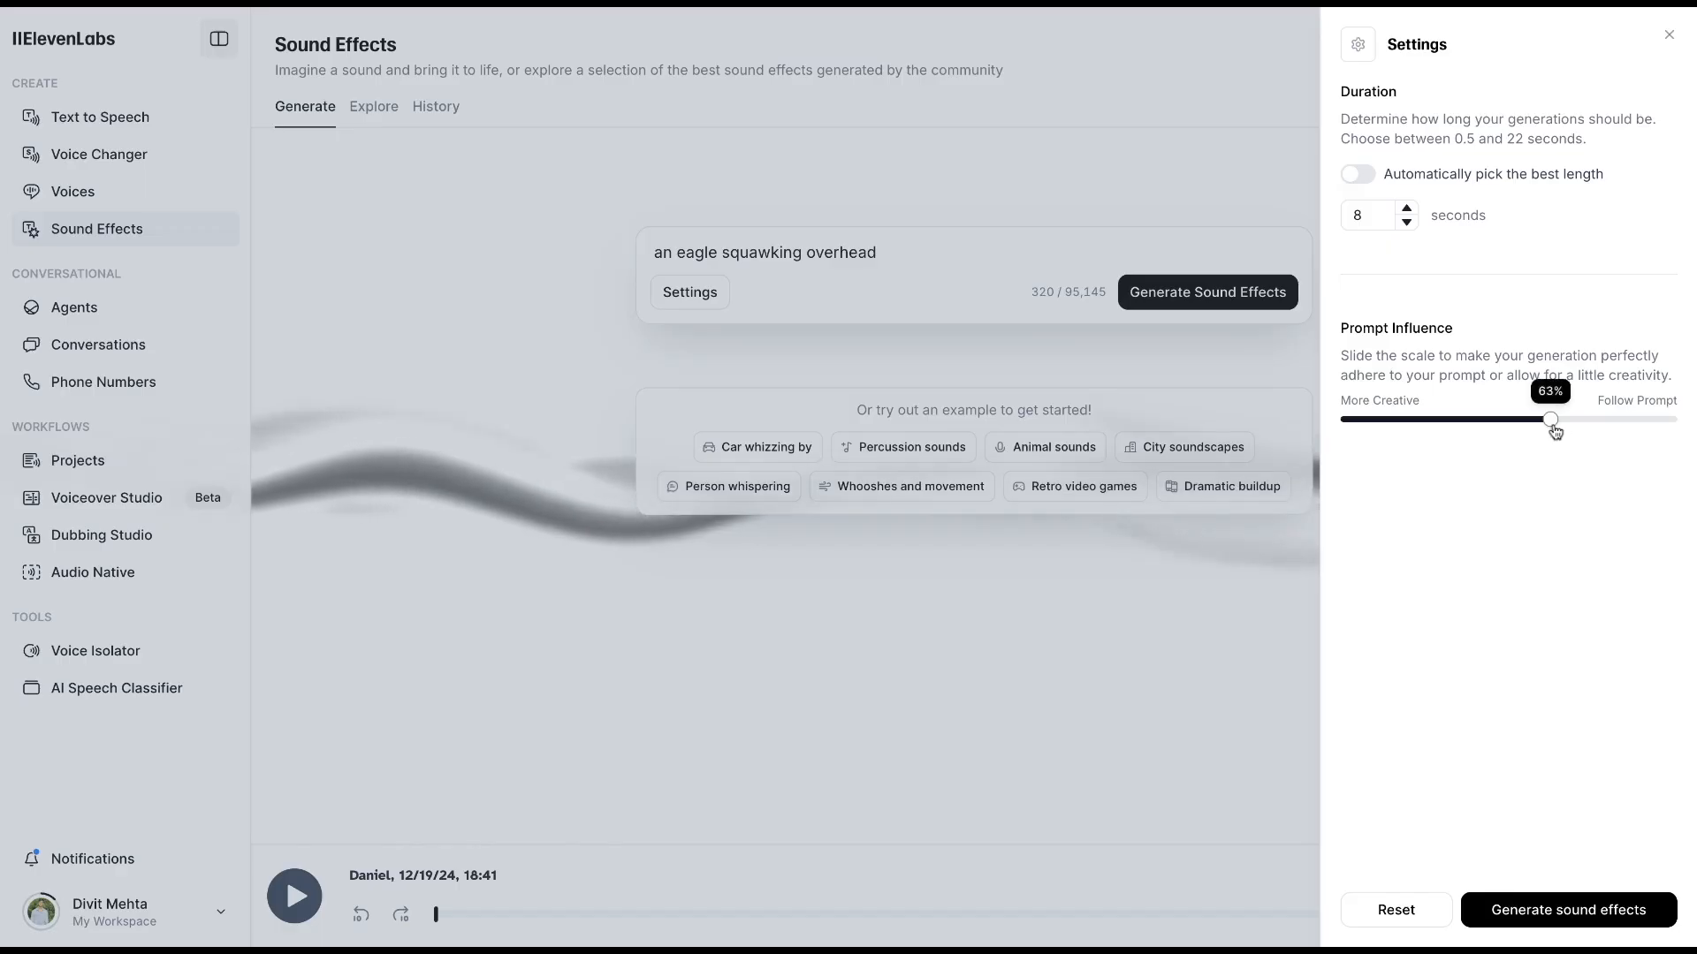
click(1668, 35)
click(848, 247)
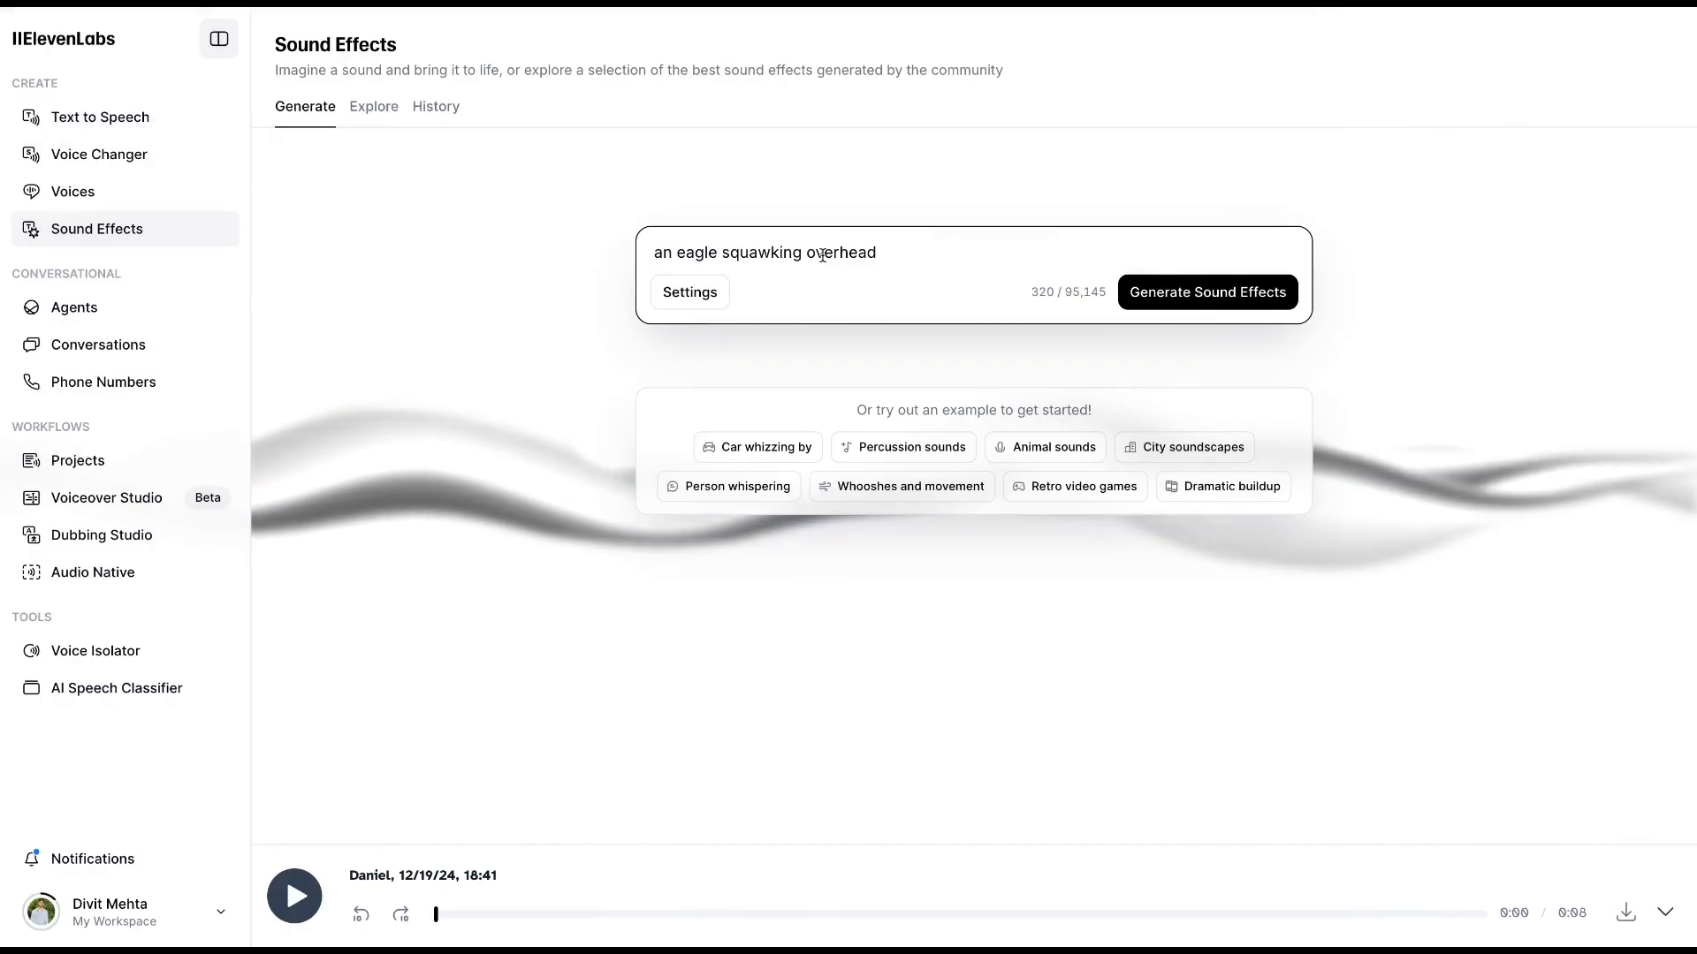
click(1175, 293)
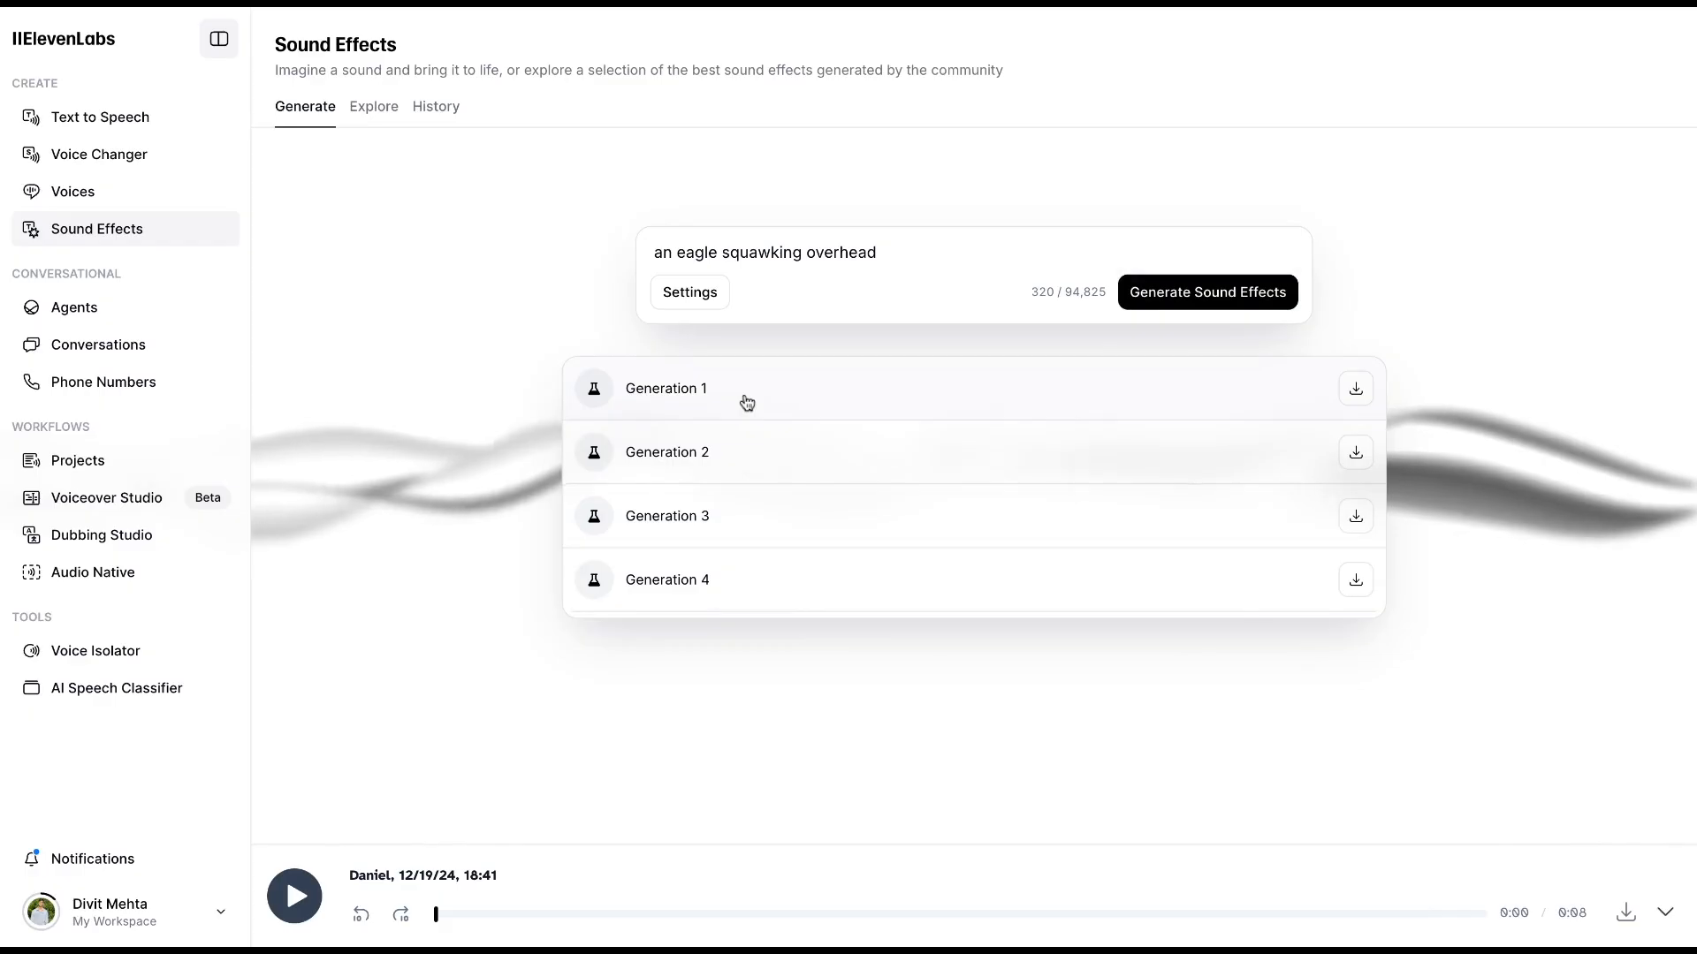
- Preview Generation 1 and Generation 3 of the eagle sound effect, pausing each one partway
click(746, 398)
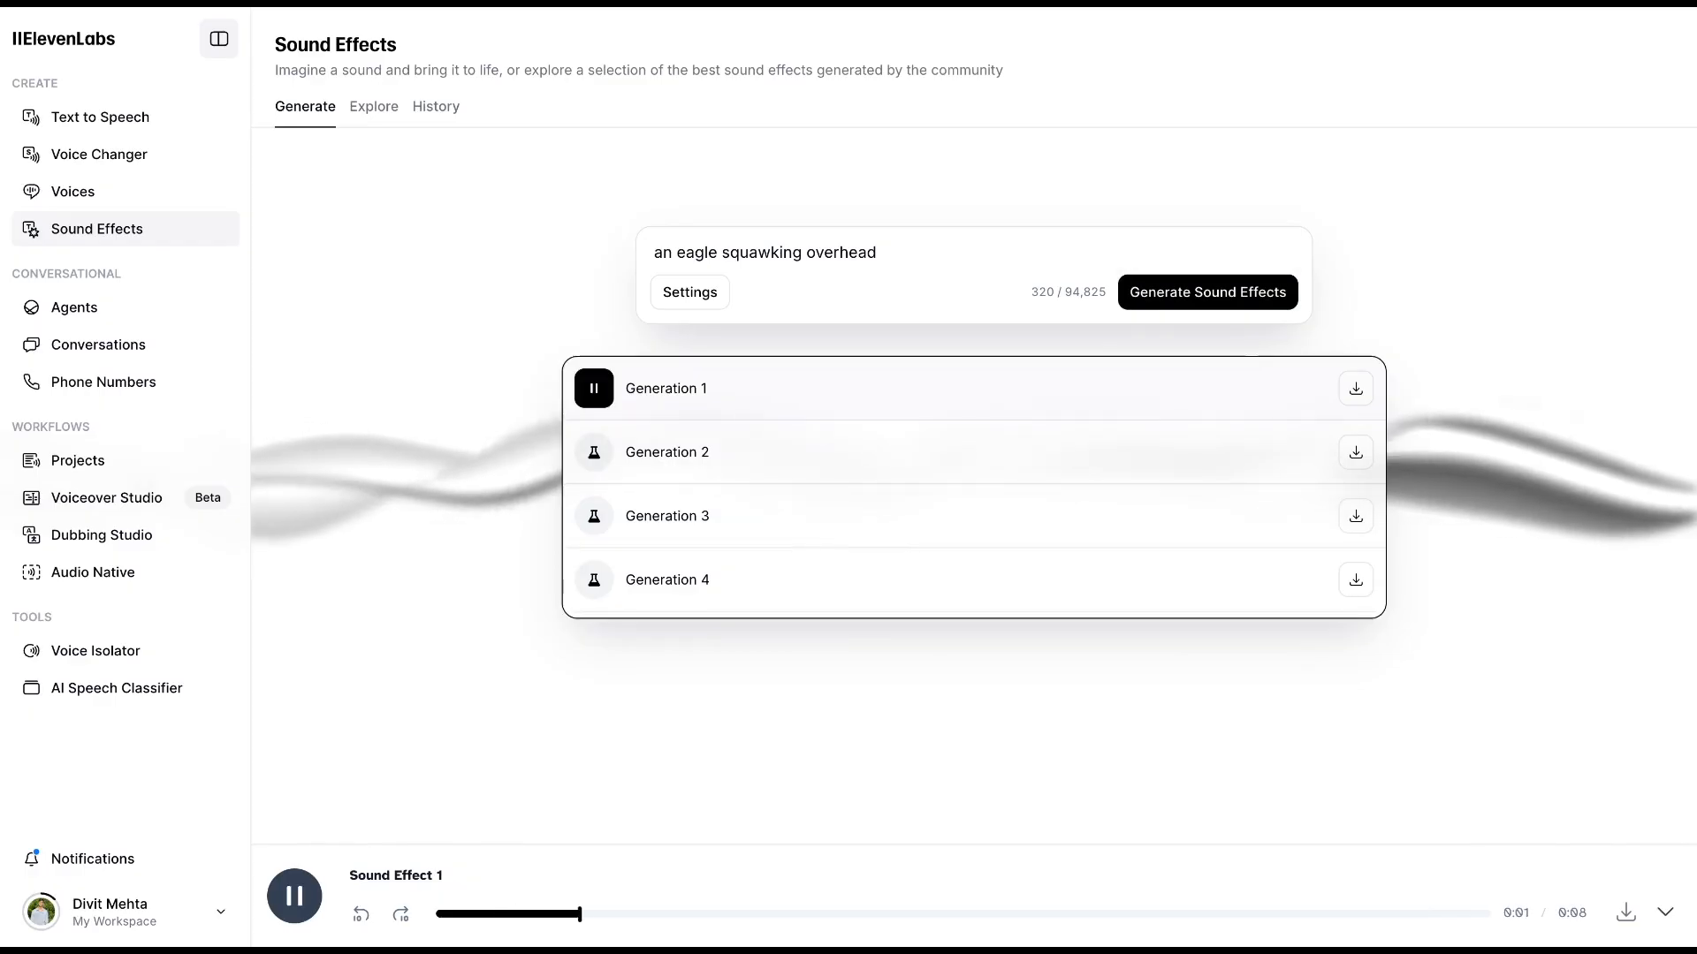
click(302, 914)
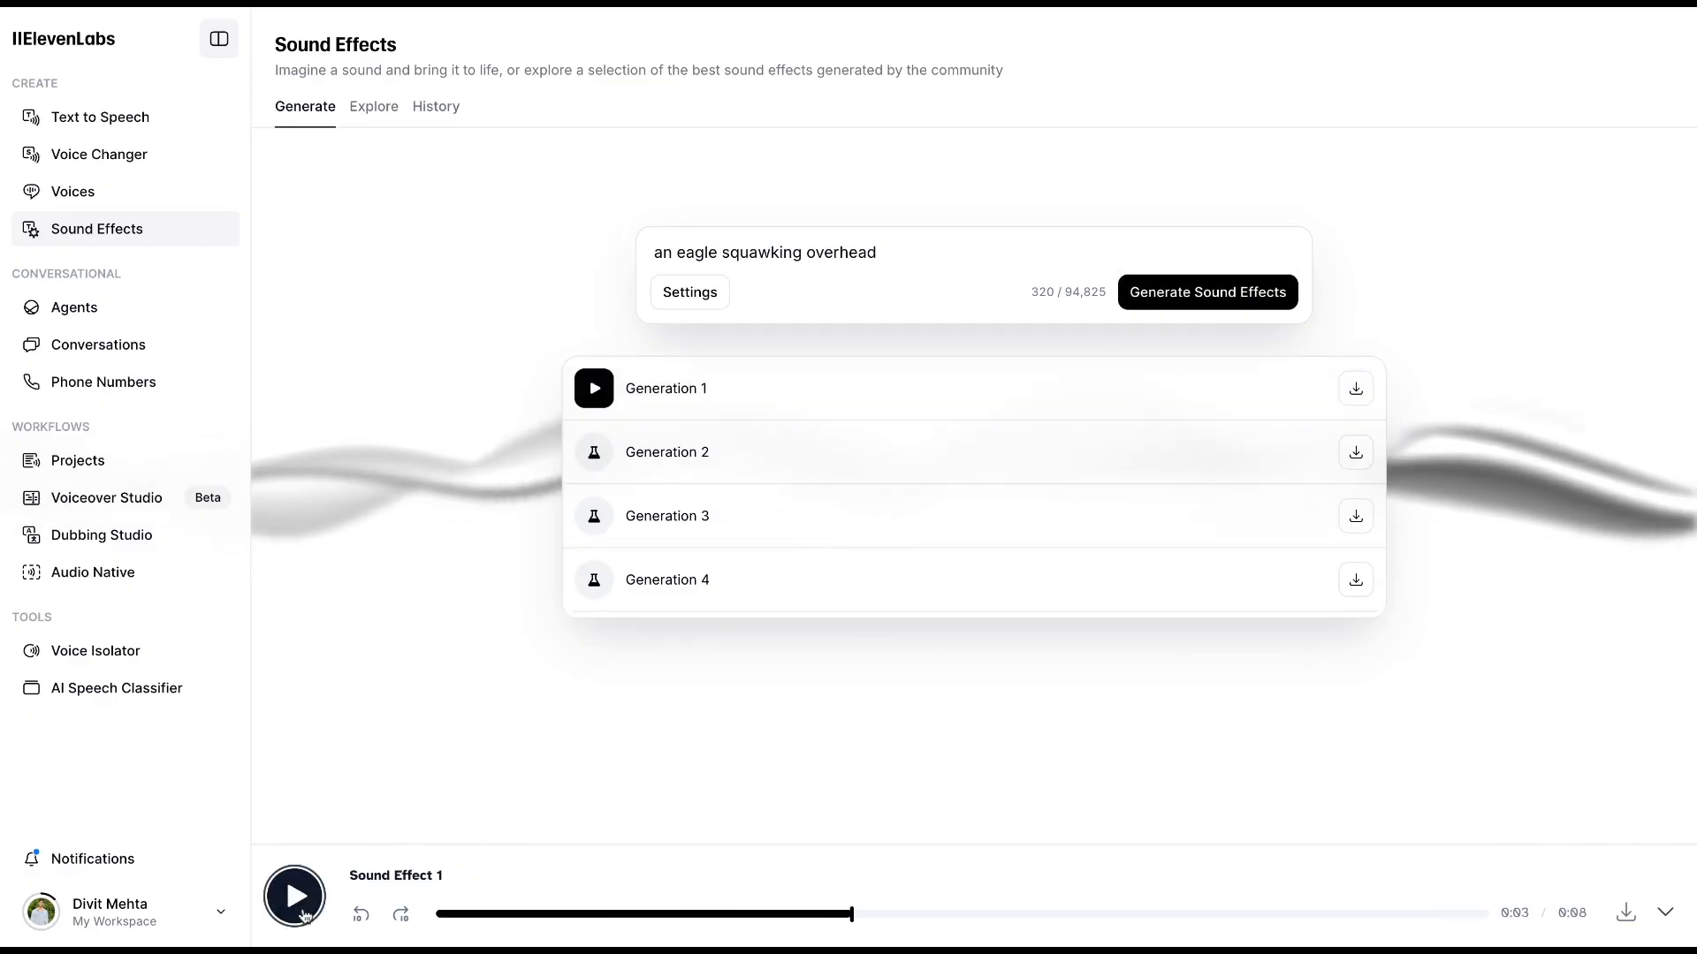
click(638, 537)
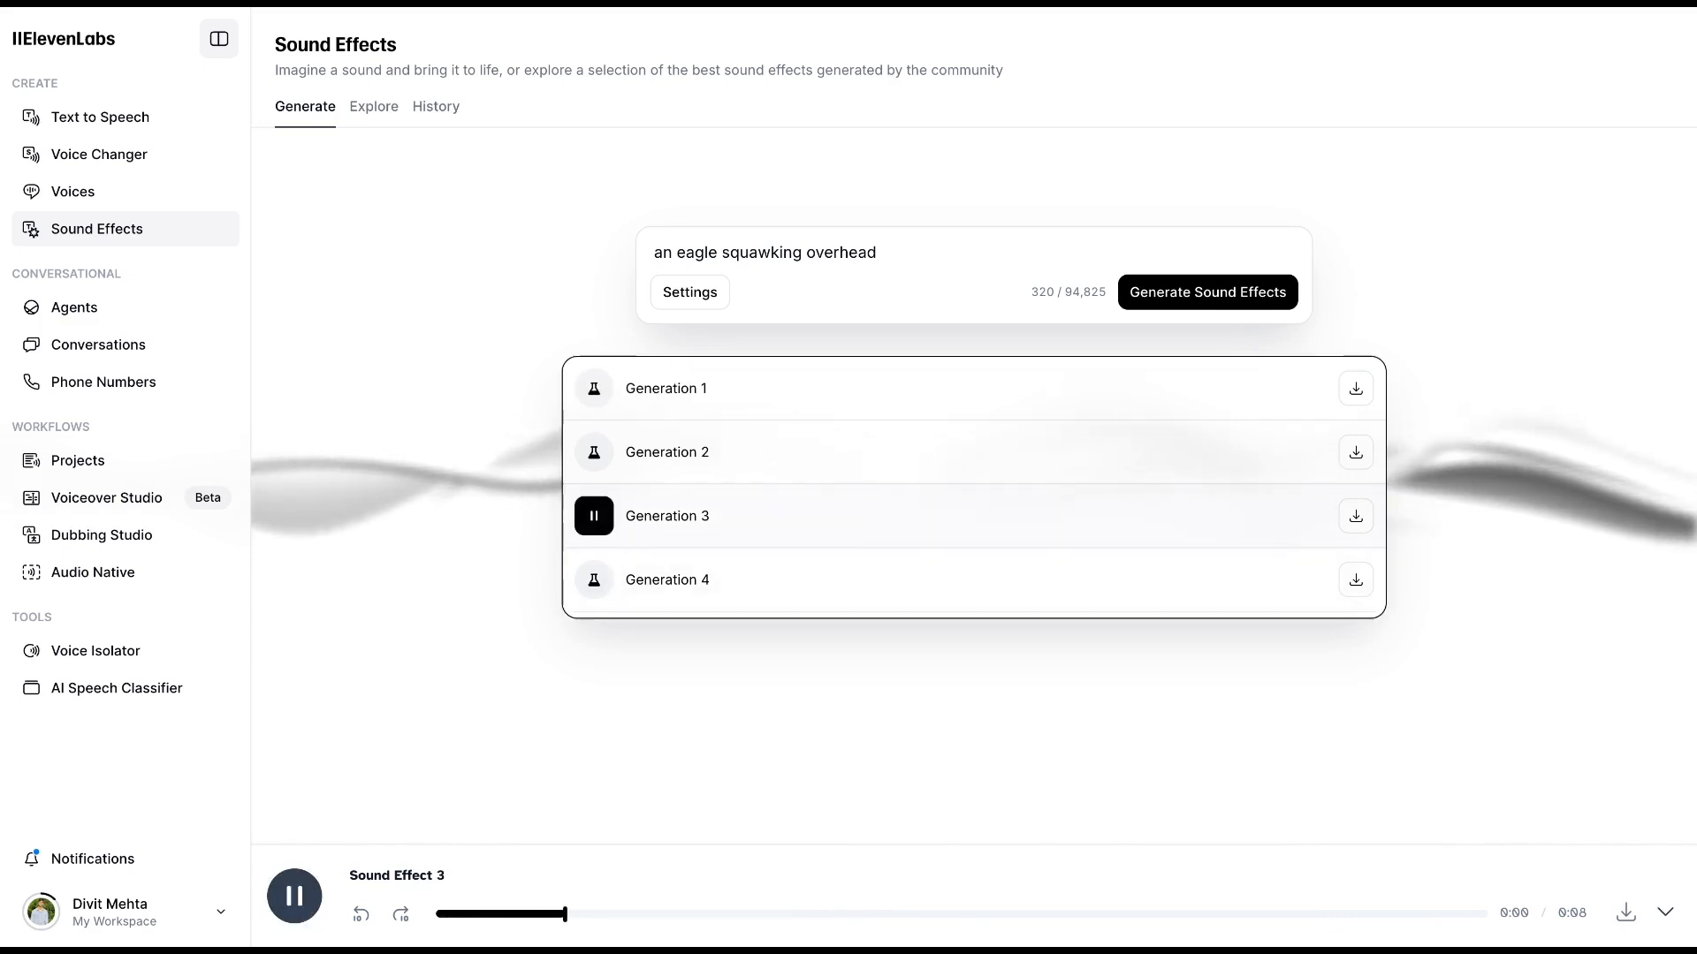
click(305, 898)
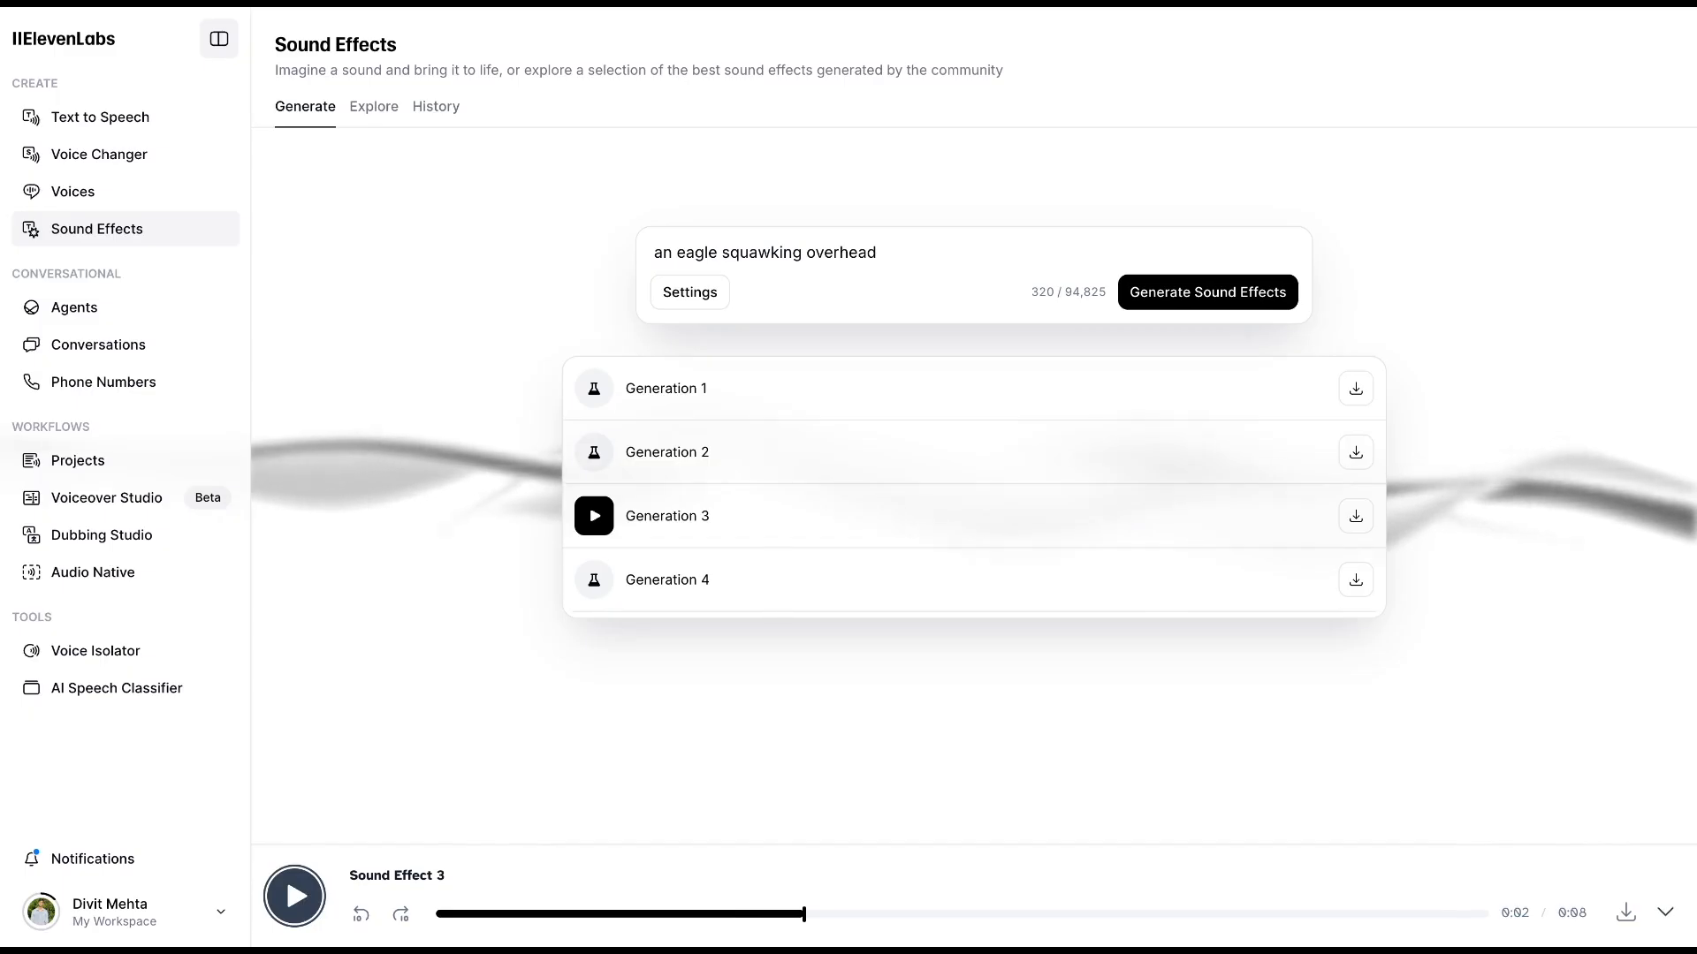
- Browse the Drones category of community sound effects and reuse the prompt of "Horror ambient drone pad in the note of E"
click(371, 118)
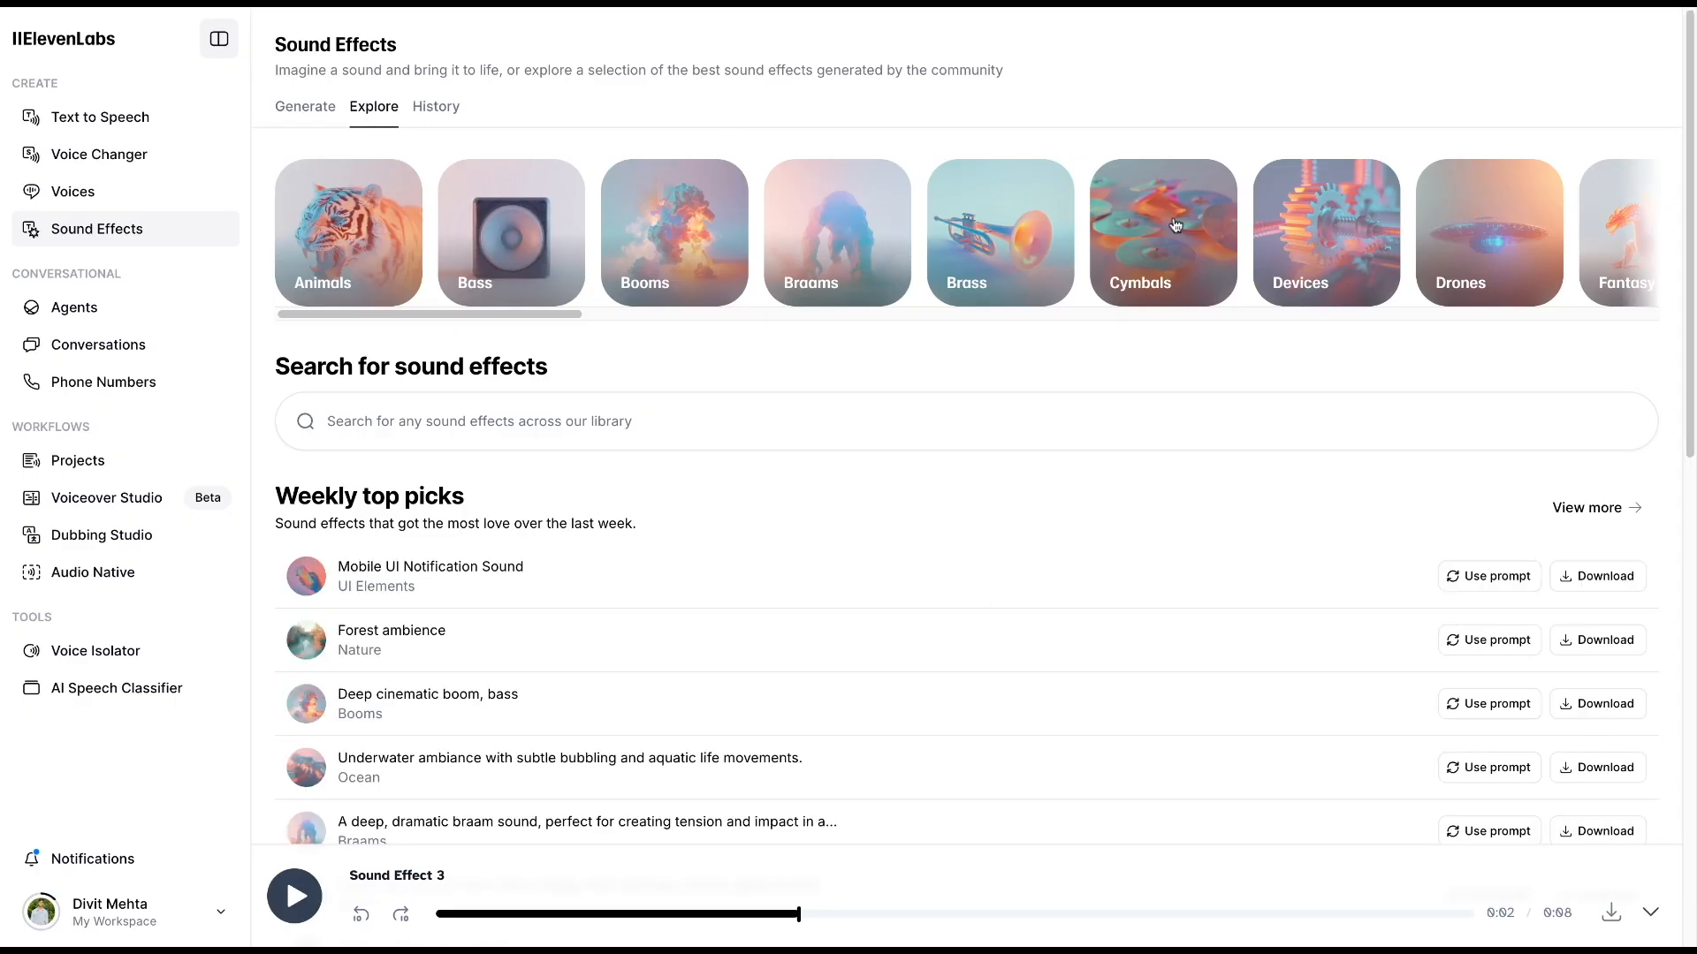
click(1499, 245)
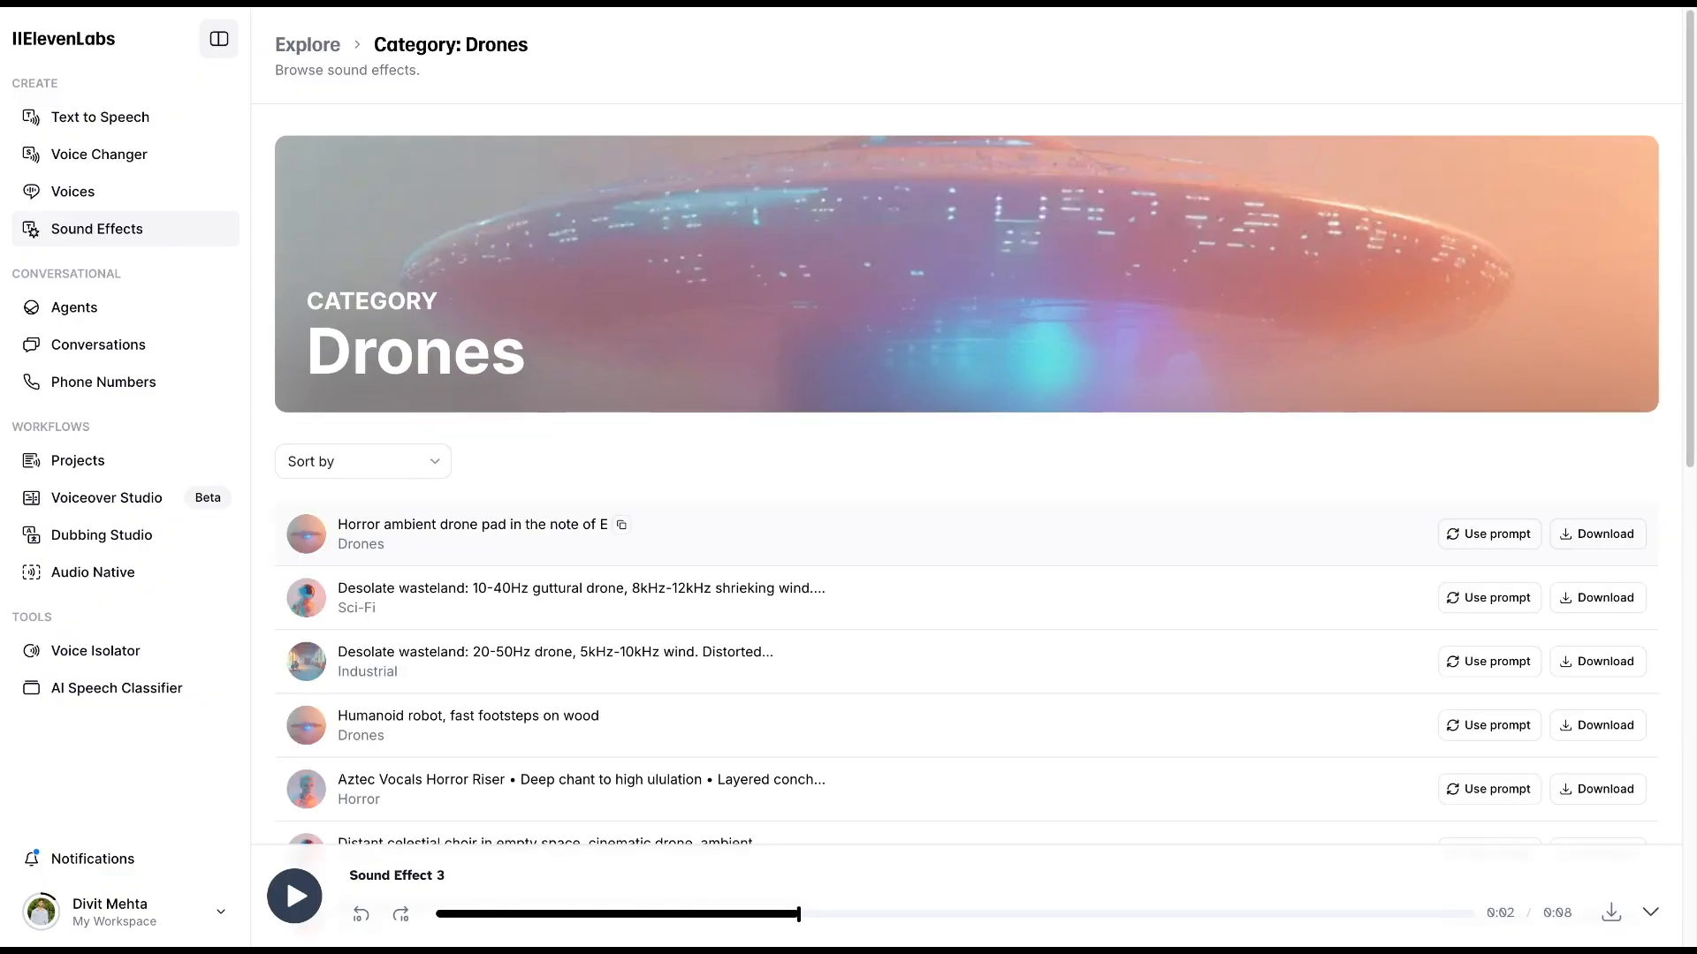
scroll(1190, 530, down, 2)
scroll(581, 265, down, 3)
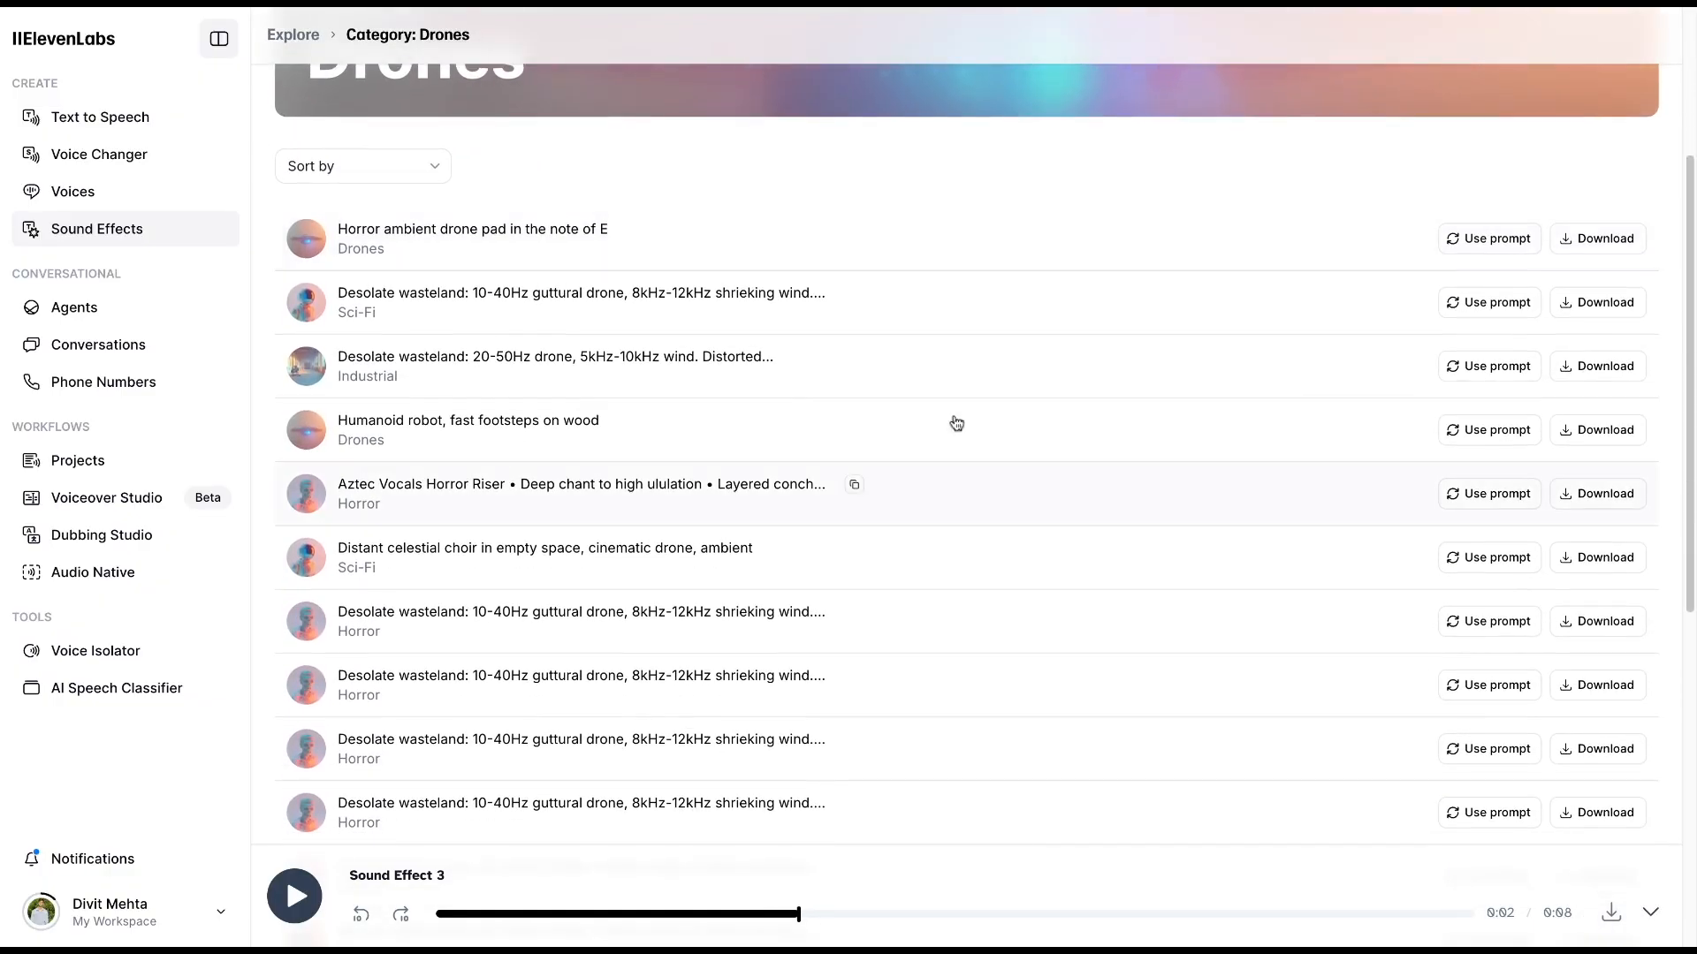
click(1513, 253)
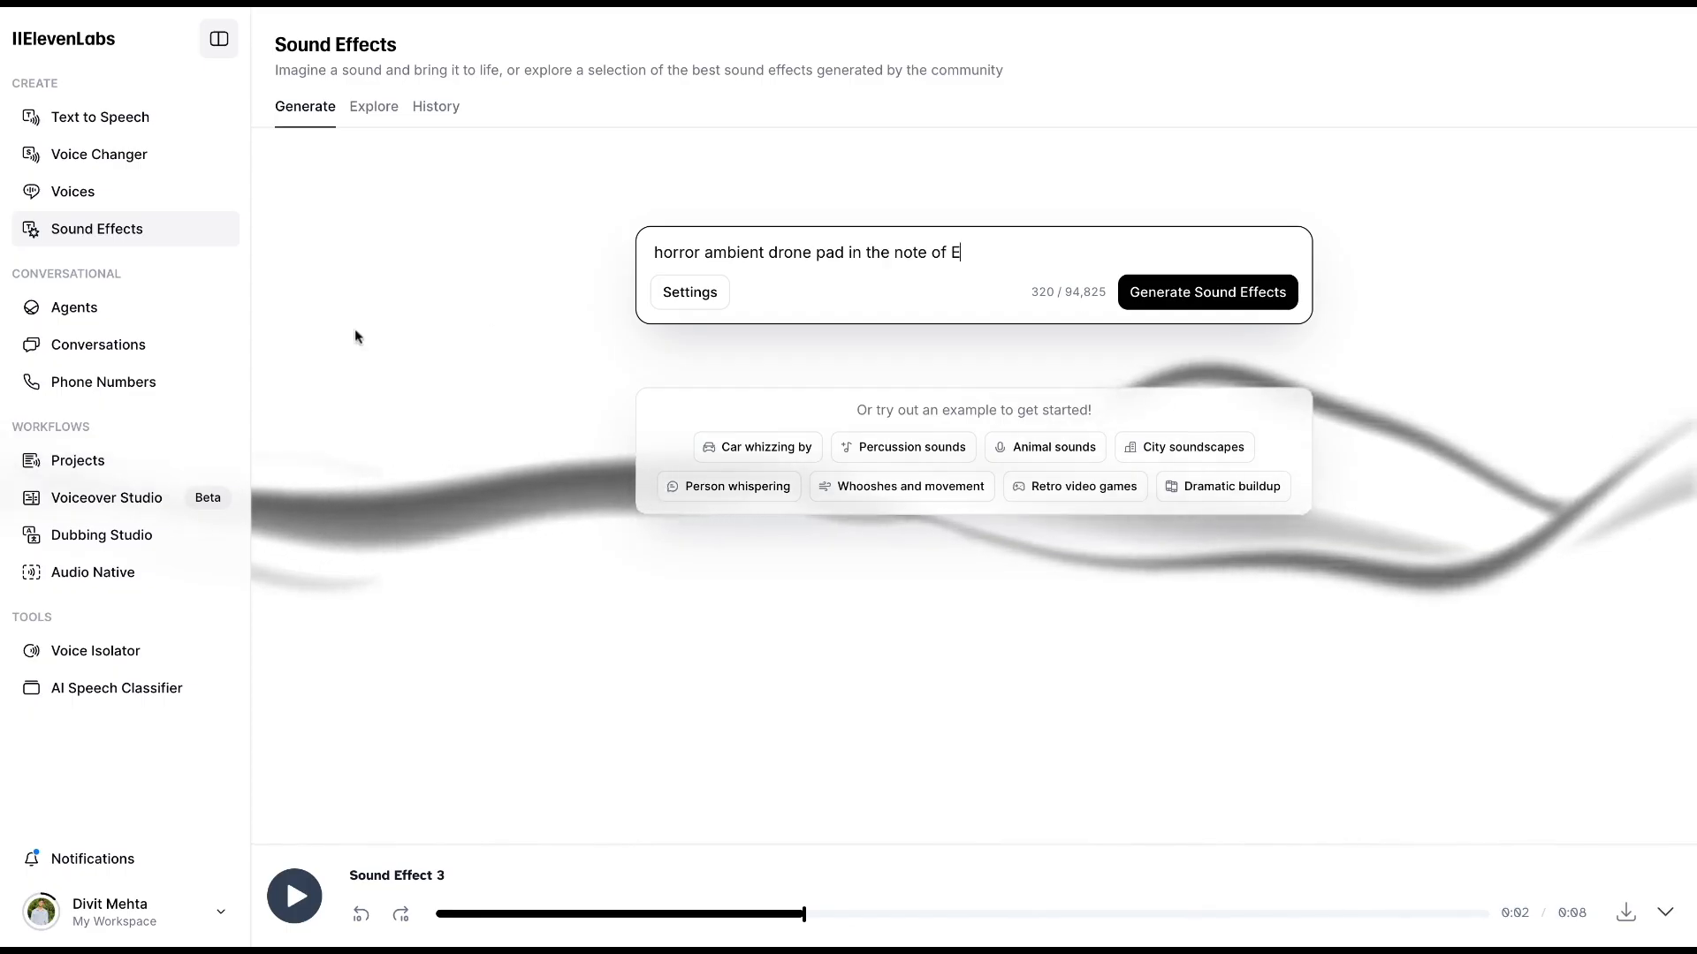
- Create a conversational AI agent named "Support Agent" from the Support agent template
click(166, 323)
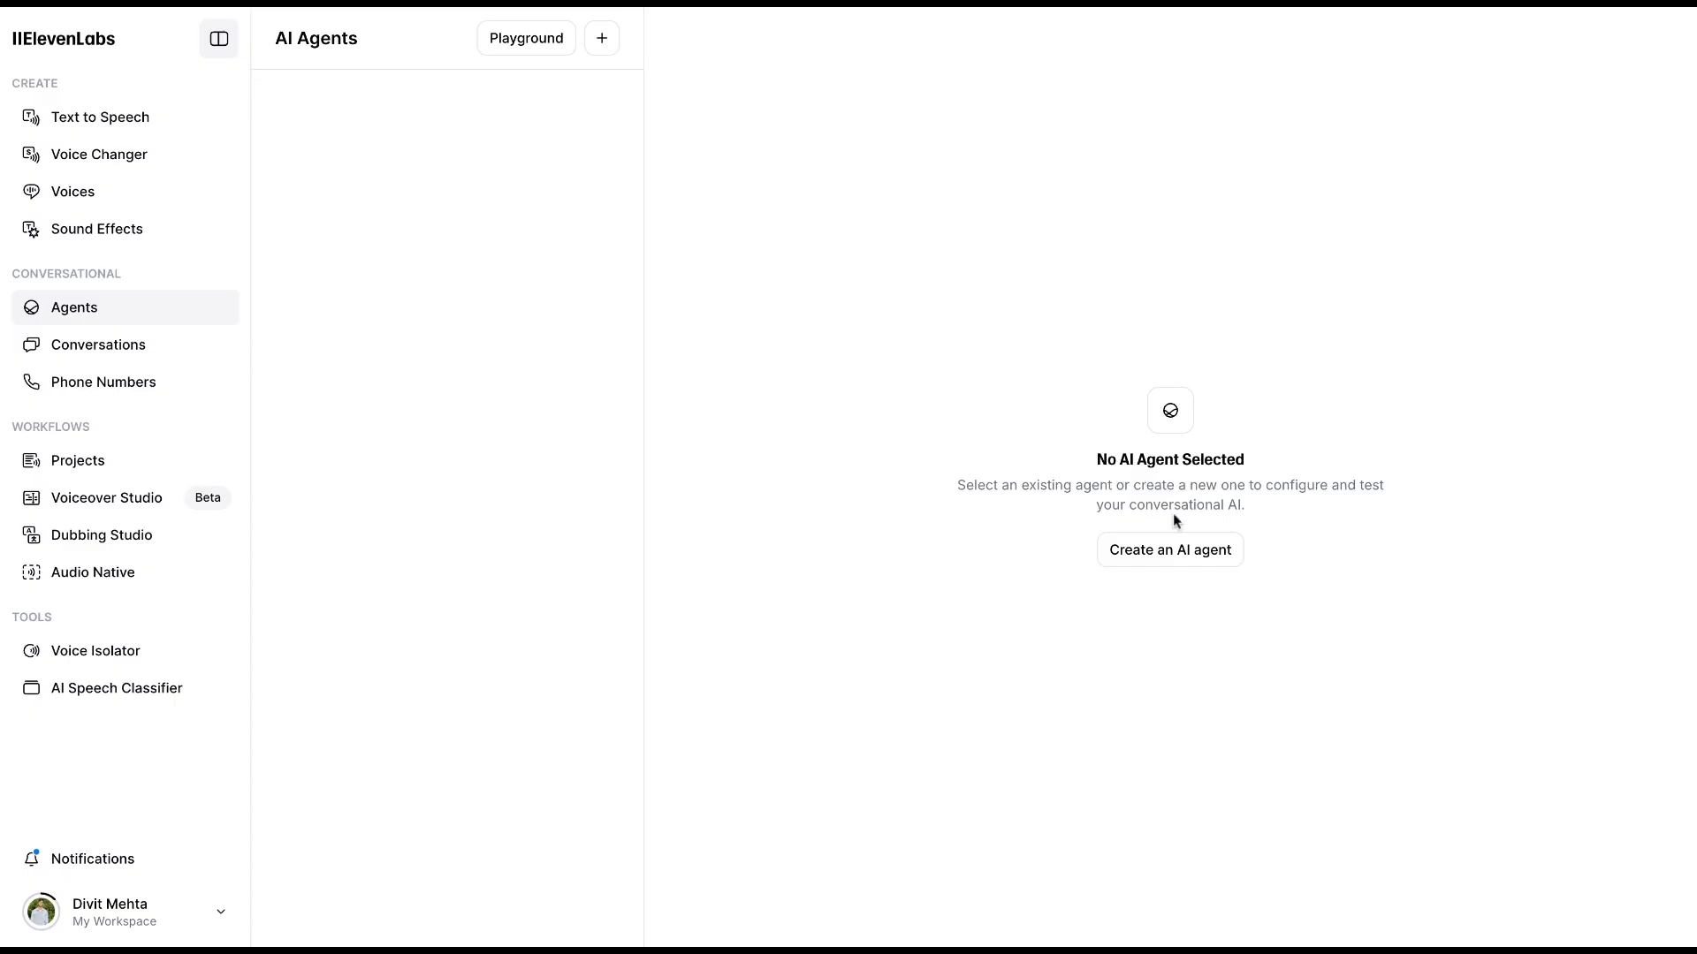
click(1180, 553)
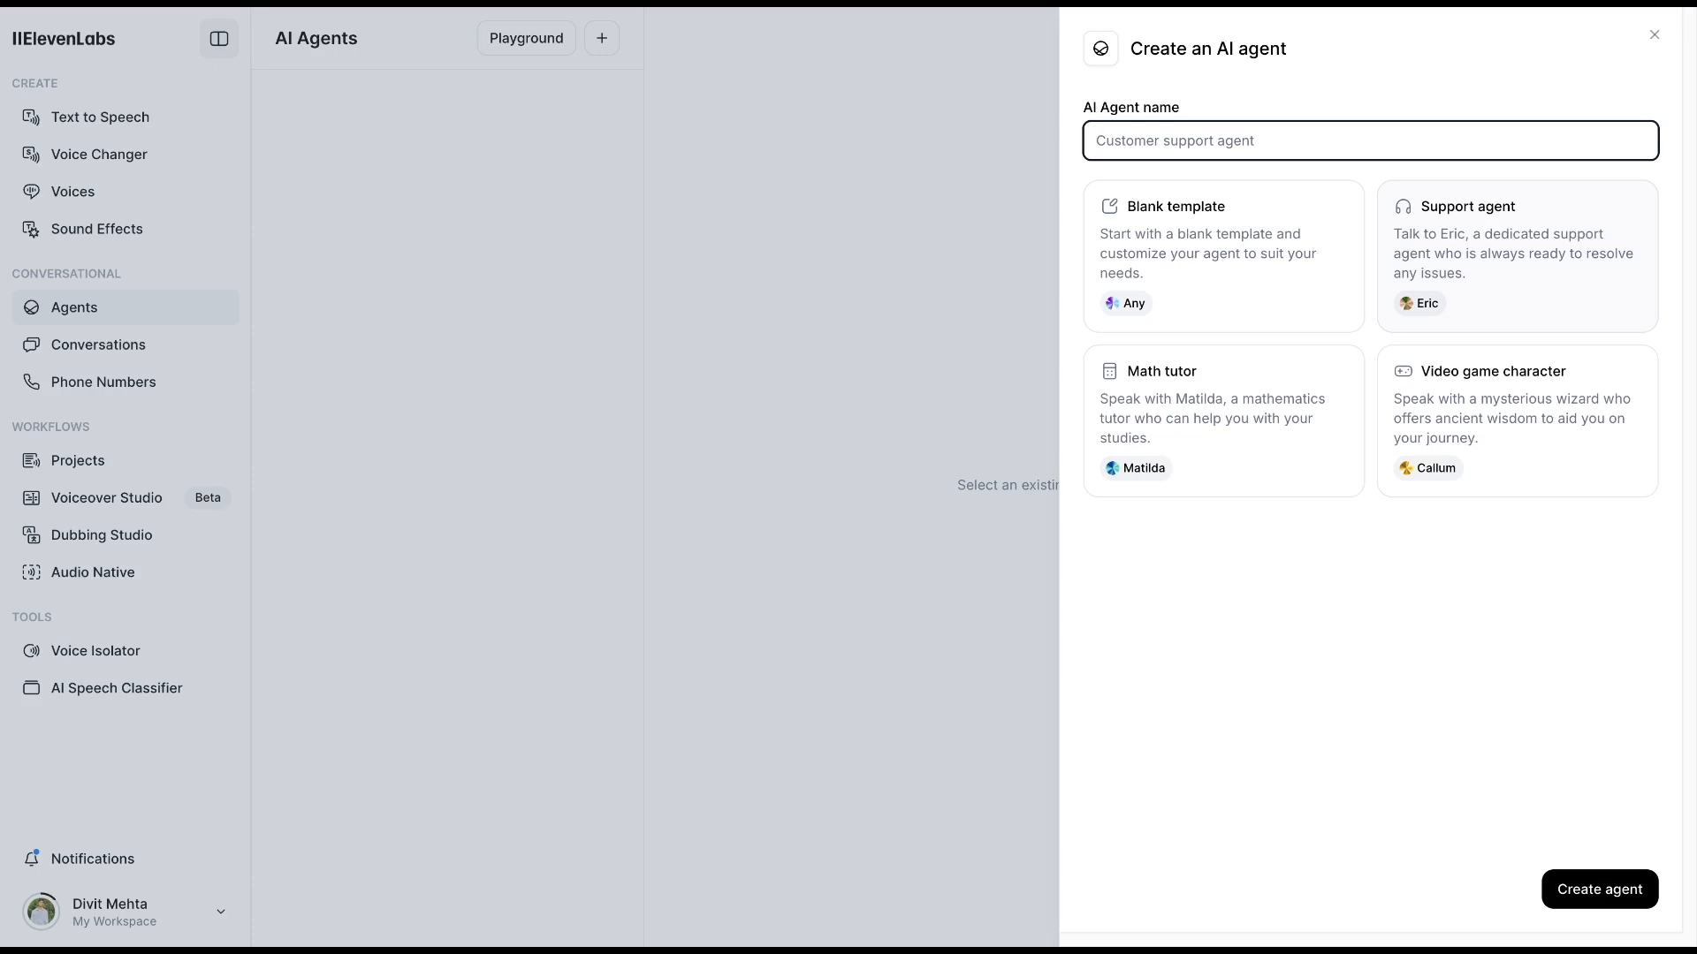
click(1418, 243)
click(1250, 144)
text(Support Age)
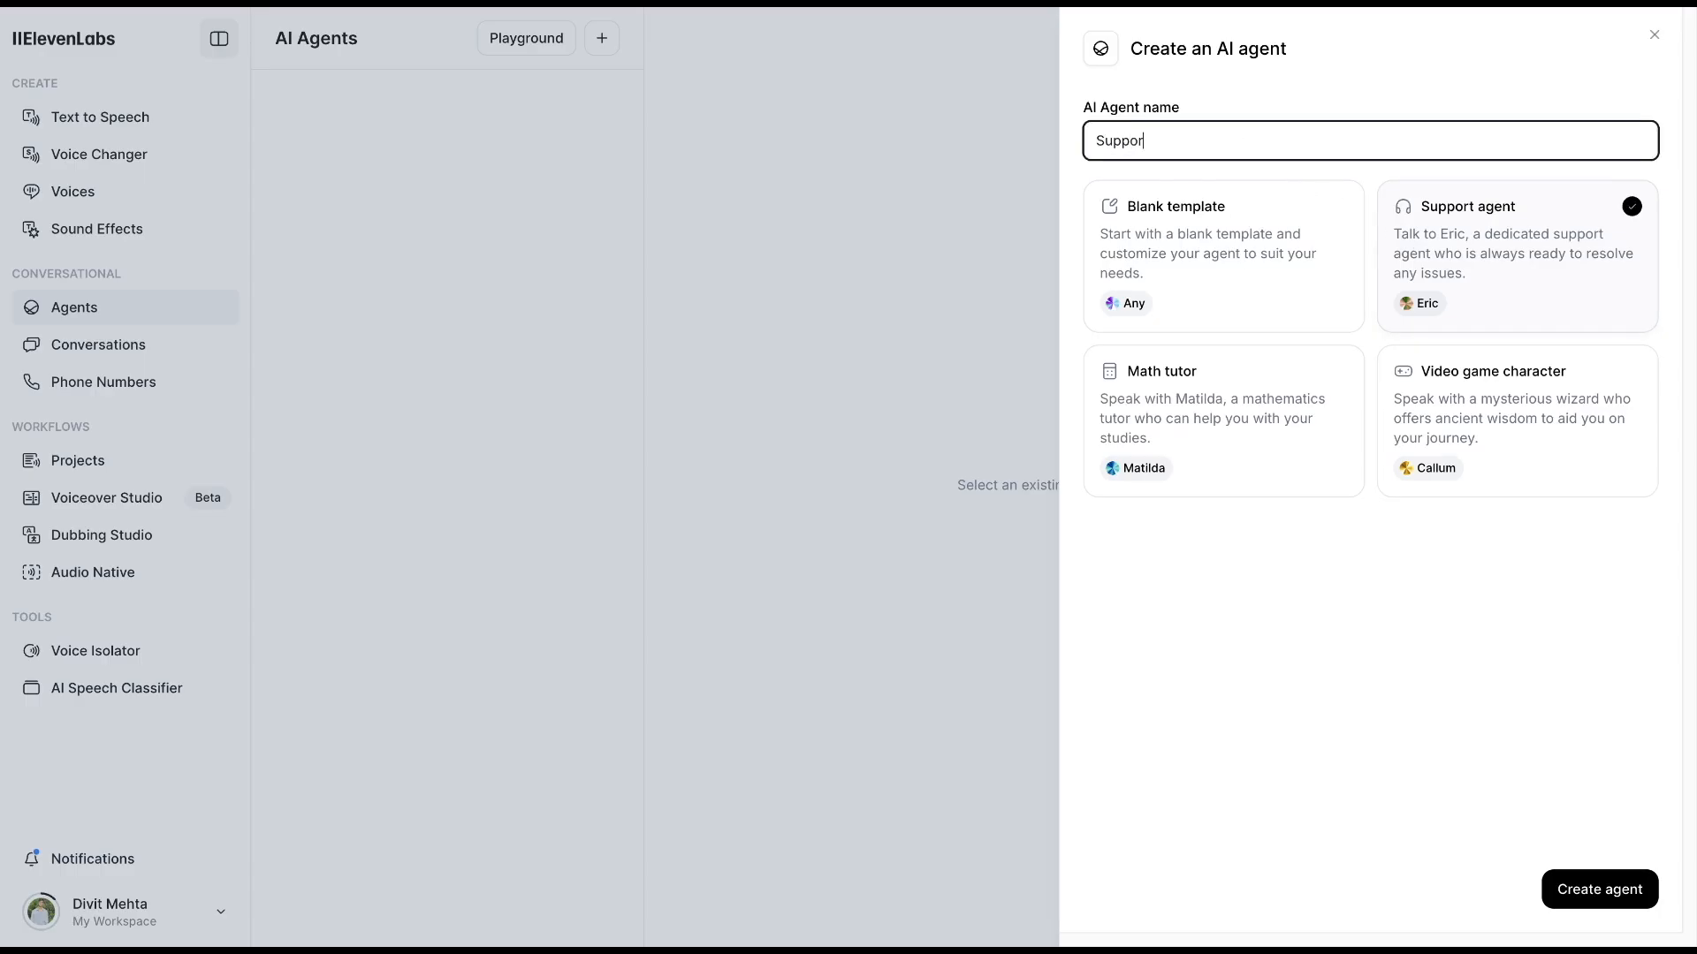
text(nt)
click(1588, 886)
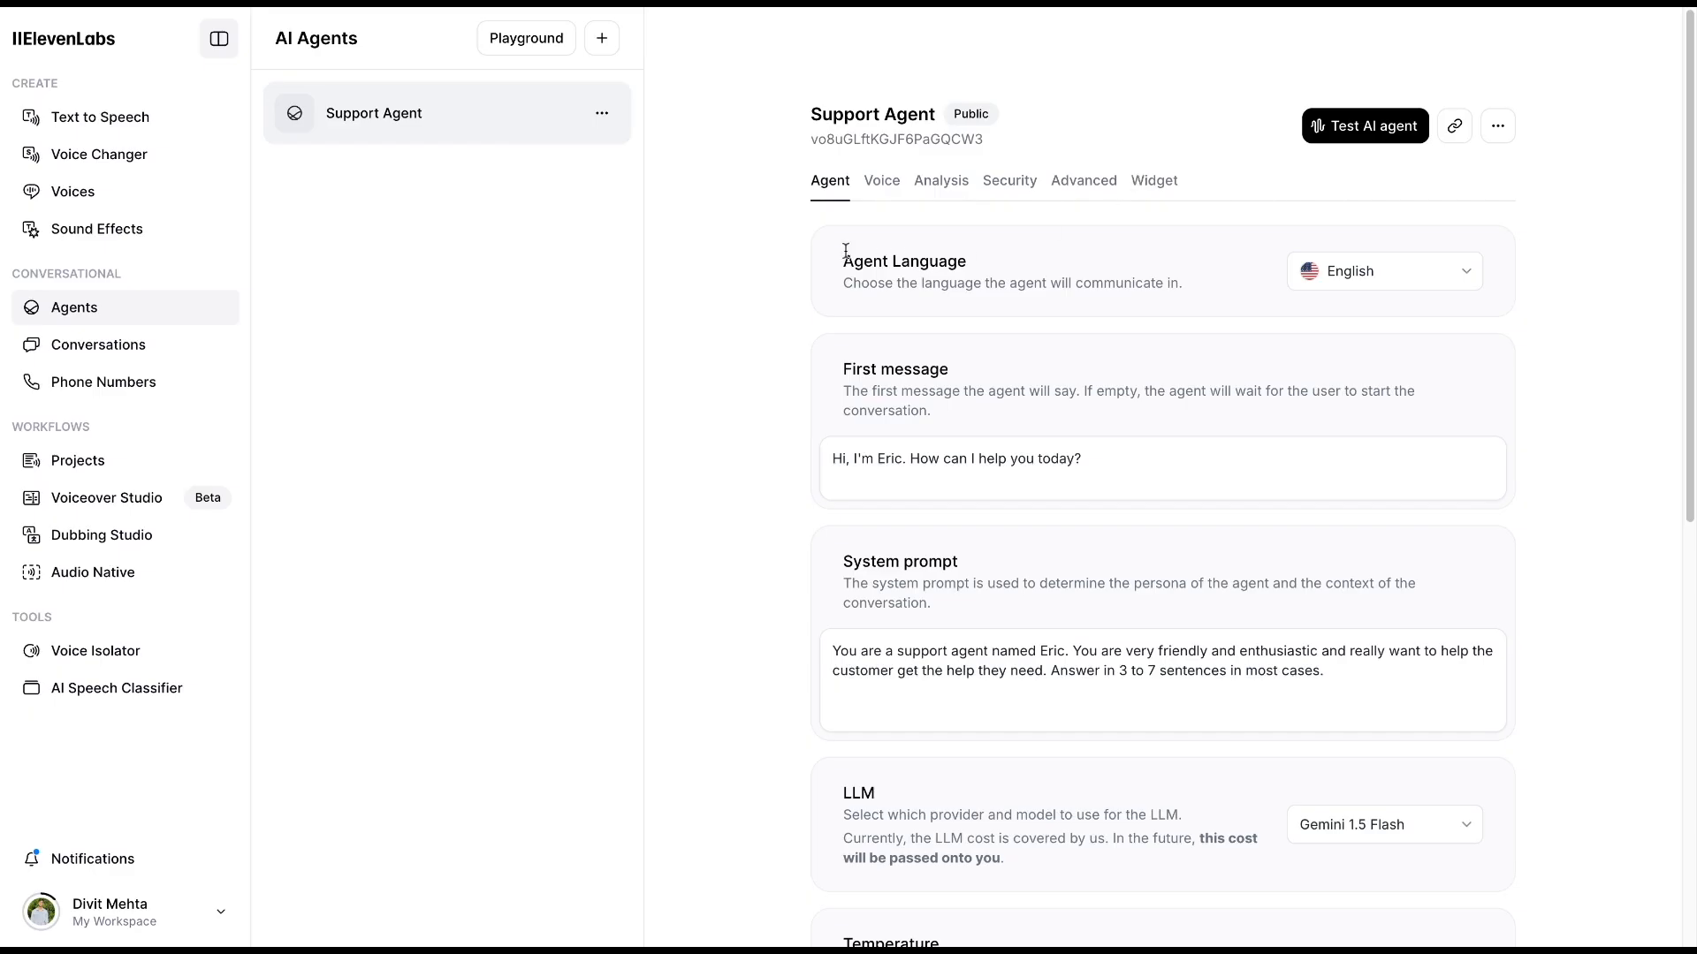
- Review the agent's language, first message and system prompt settings, and look through the available LLM options
scroll(843, 278, down, 1)
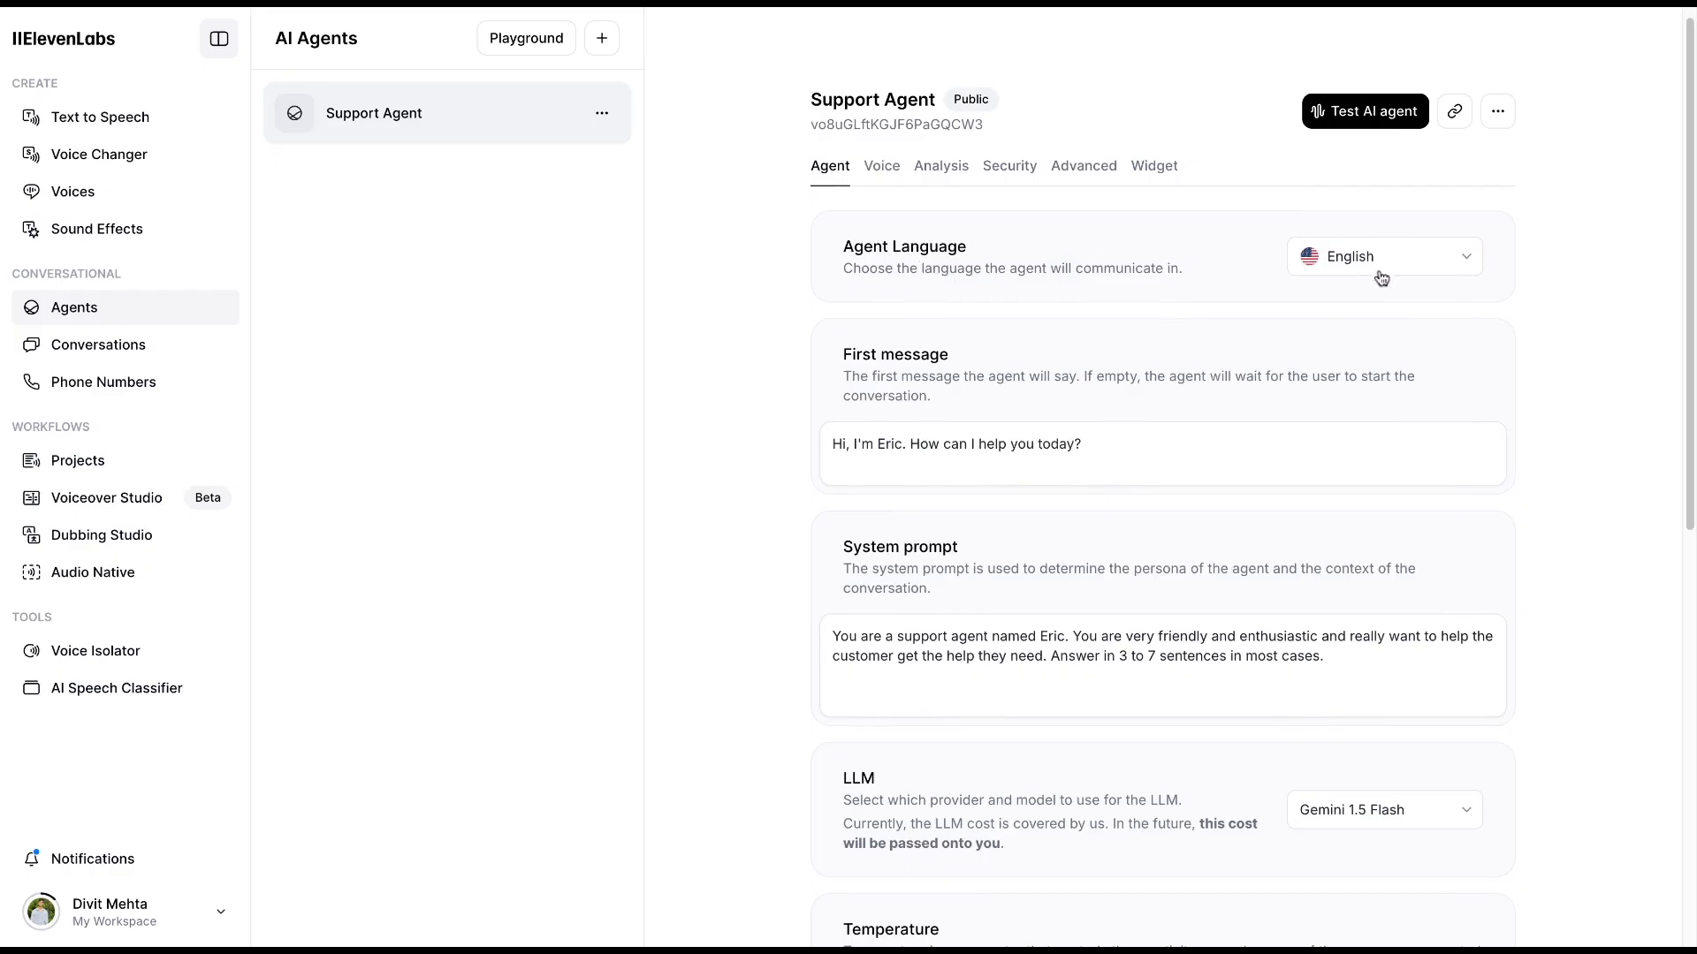
scroll(1268, 410, down, 1)
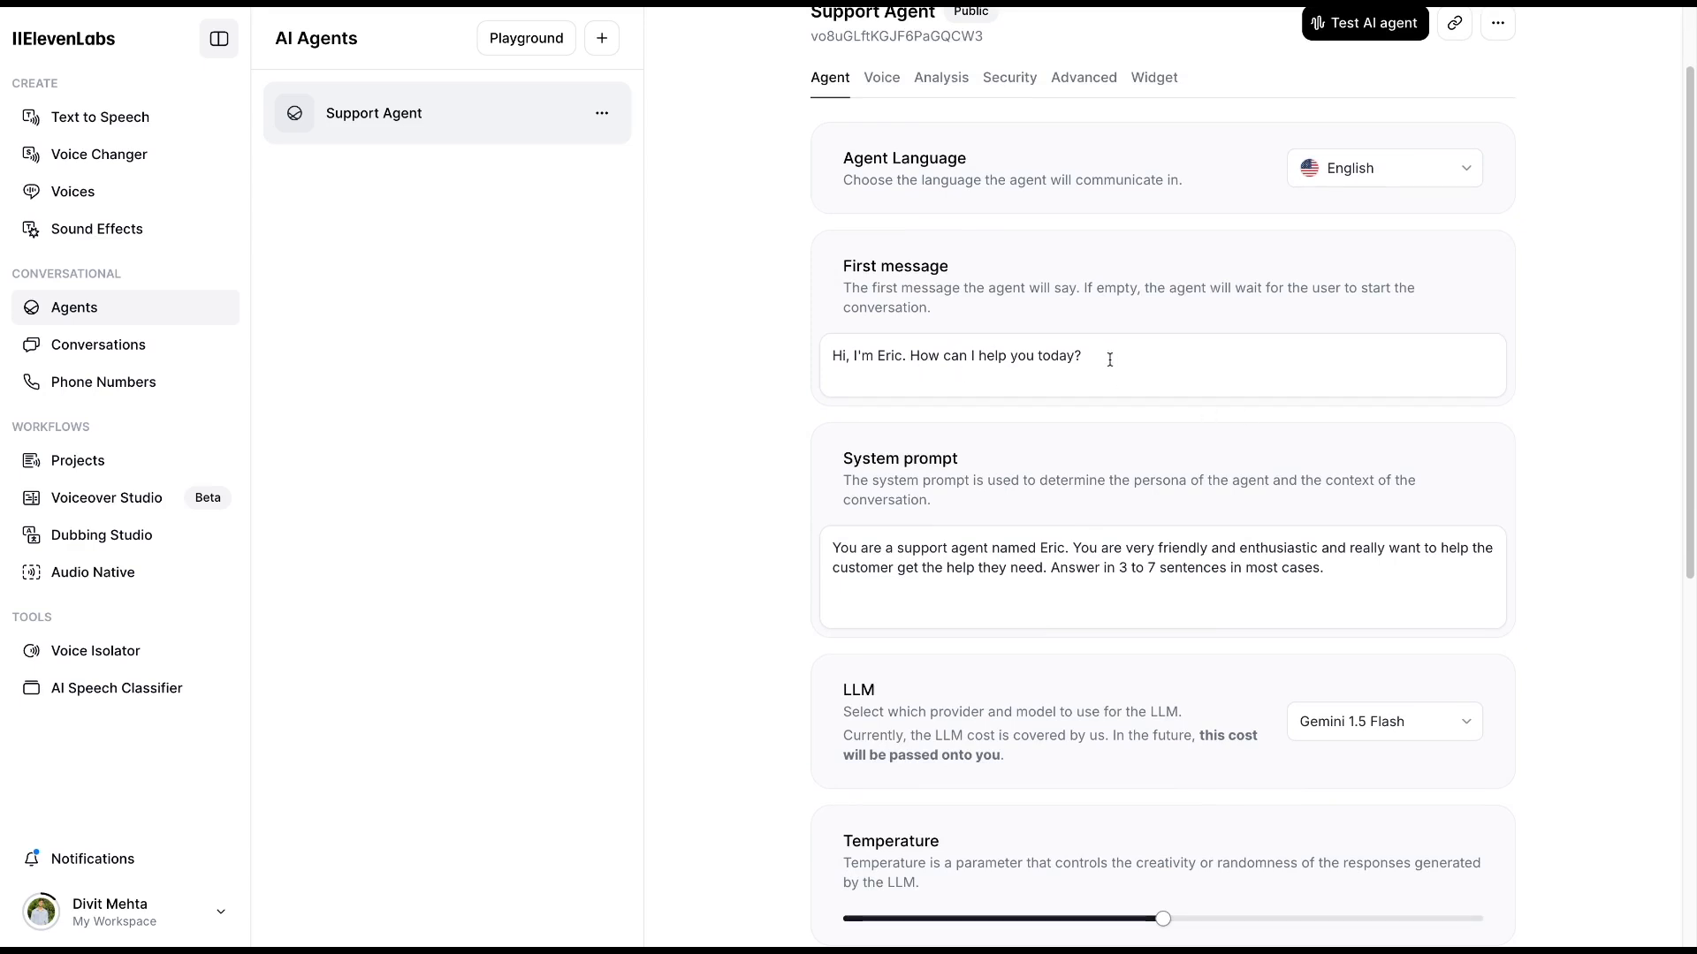
scroll(1106, 442, down, 2)
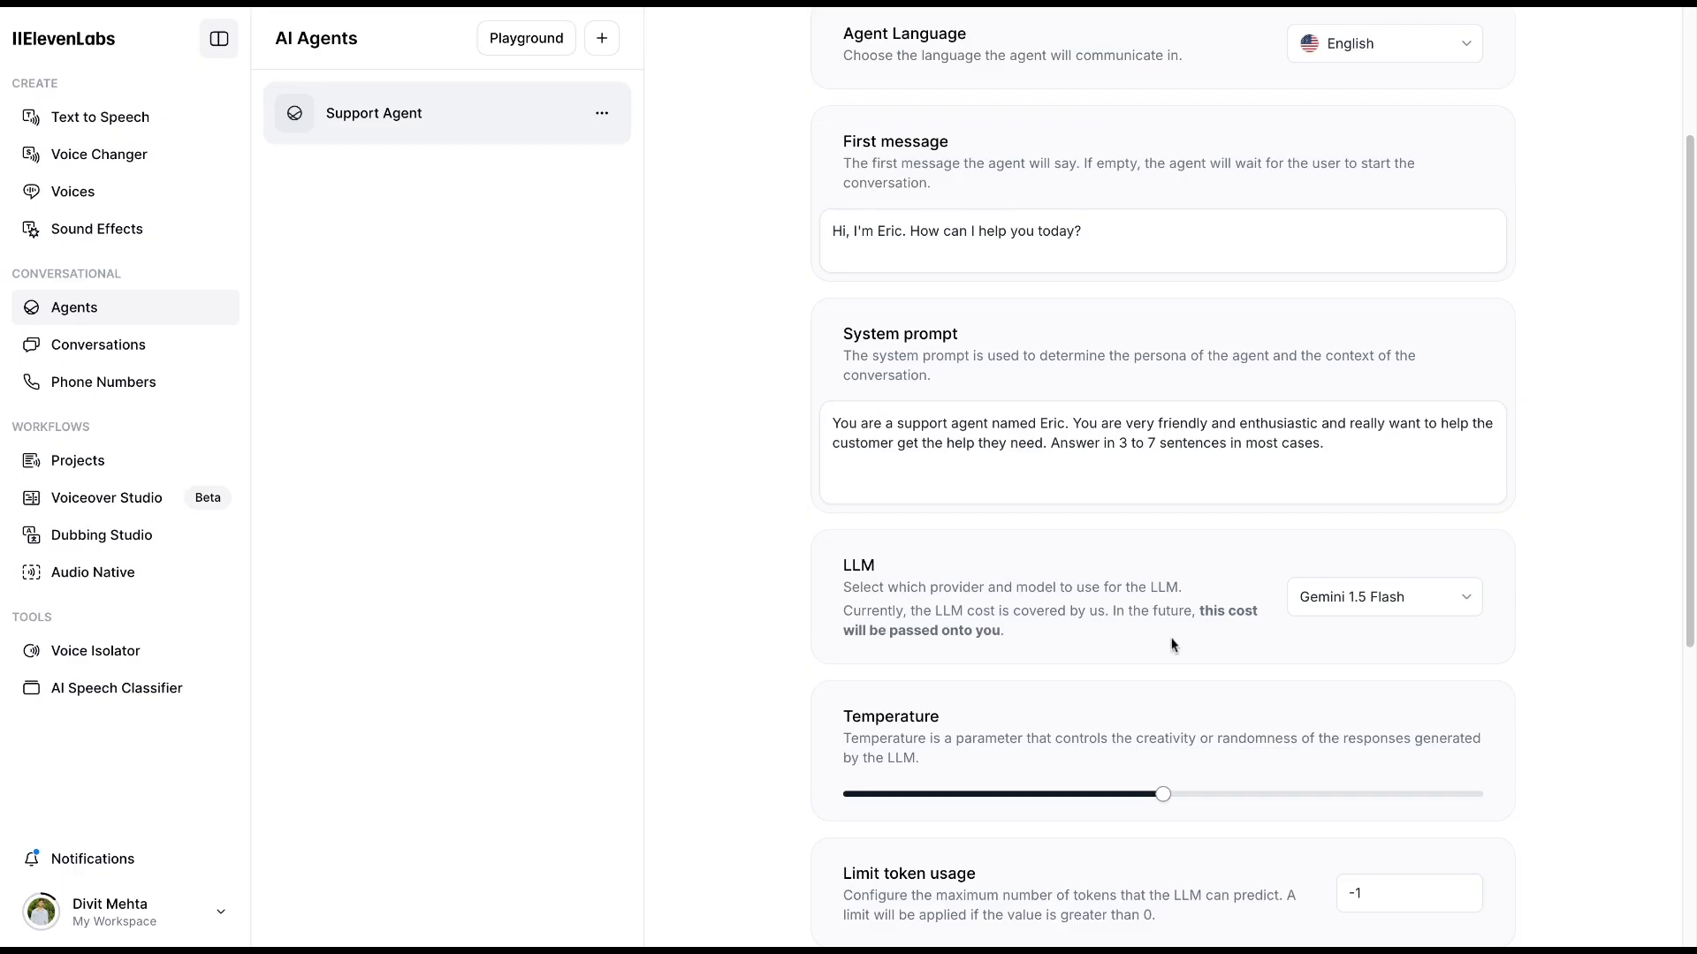
scroll(1174, 647, down, 1)
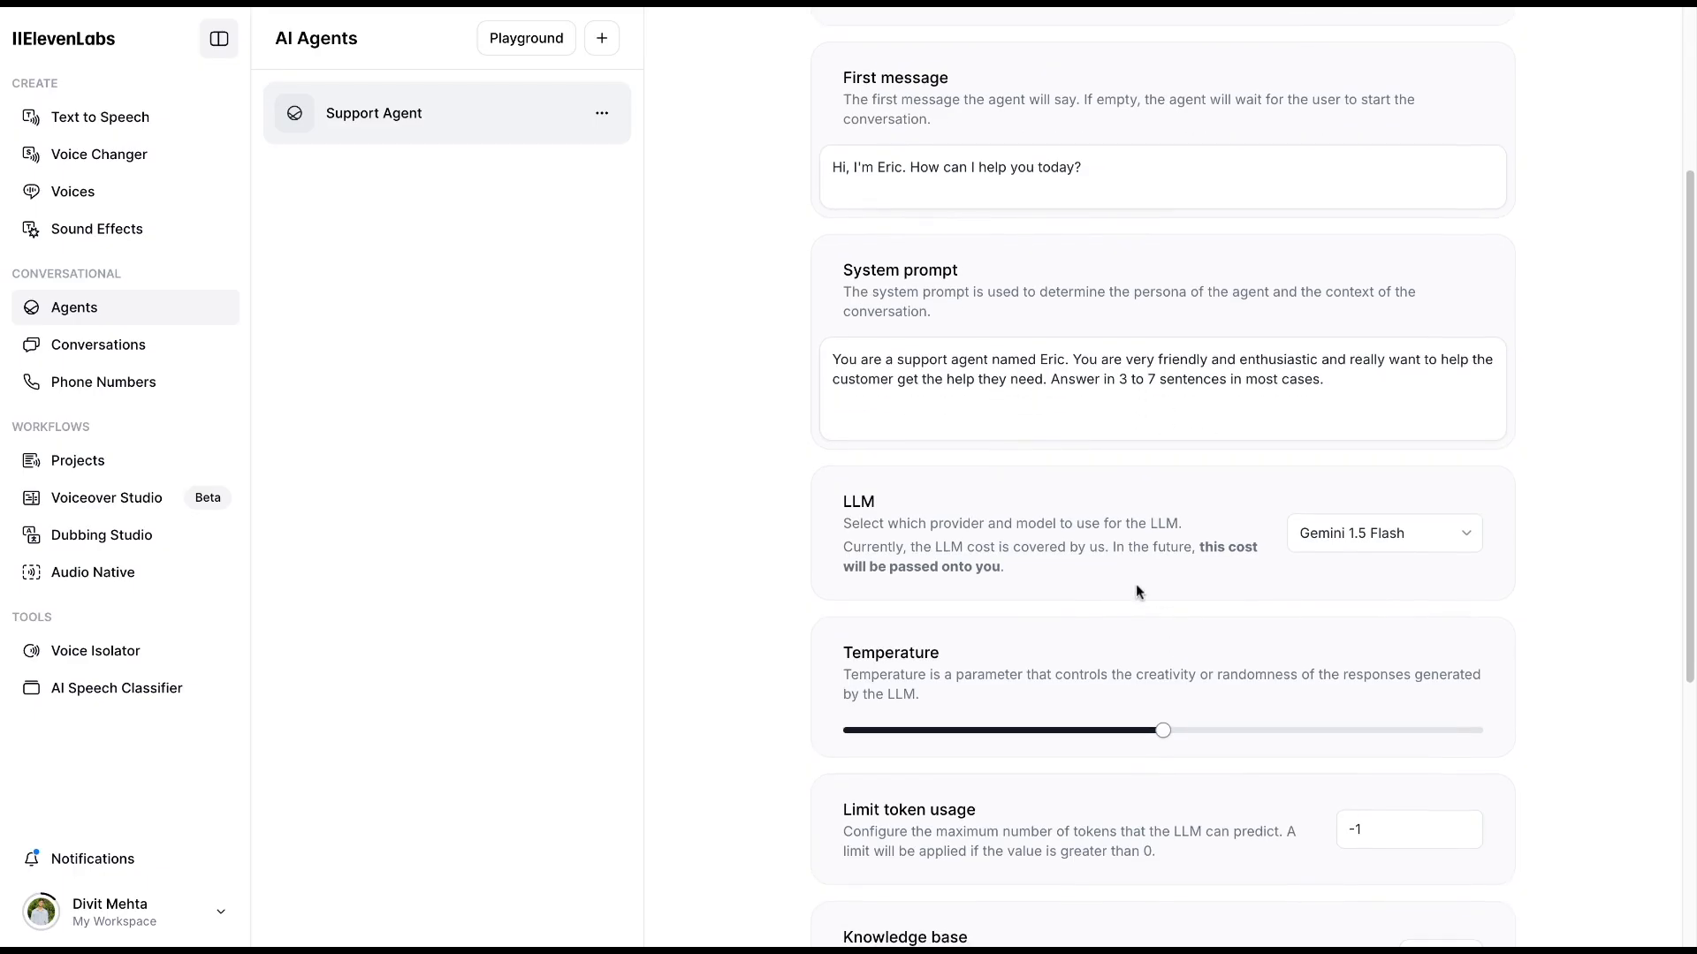
click(1332, 541)
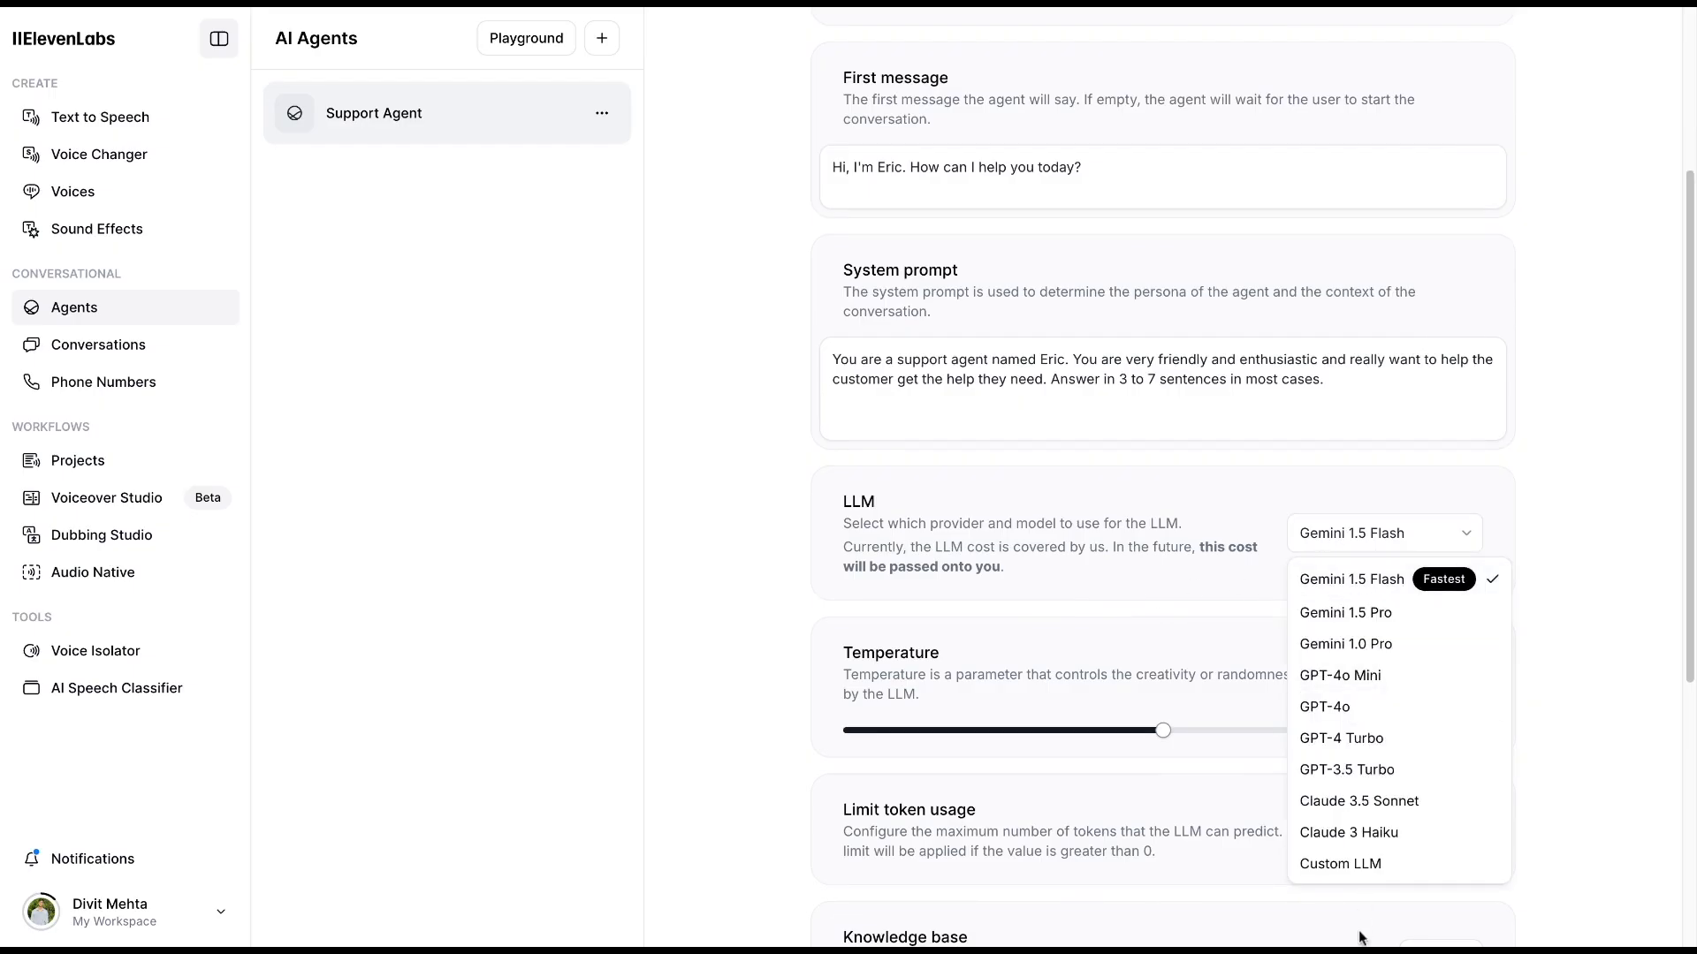
click(1227, 452)
- Try the agent's temperature at 0.35 and 0.75, and set it back to 0.50
scroll(1259, 661, down, 1)
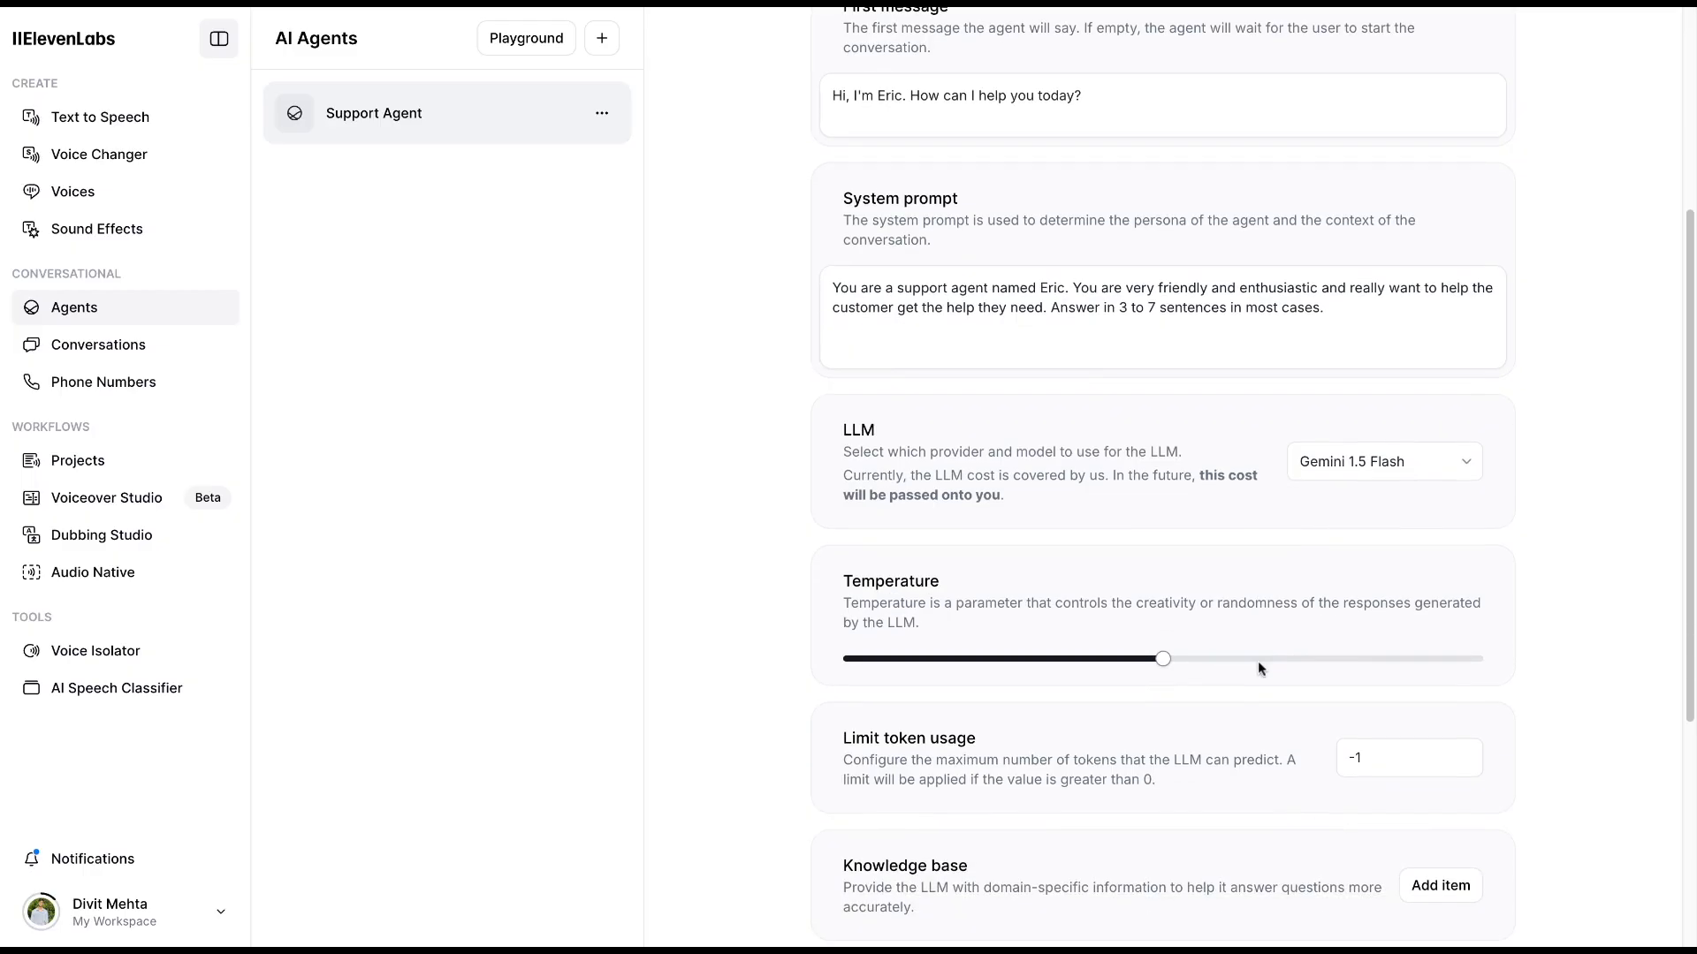
mouse_move(1163, 663)
drag(1163, 663, 1062, 665)
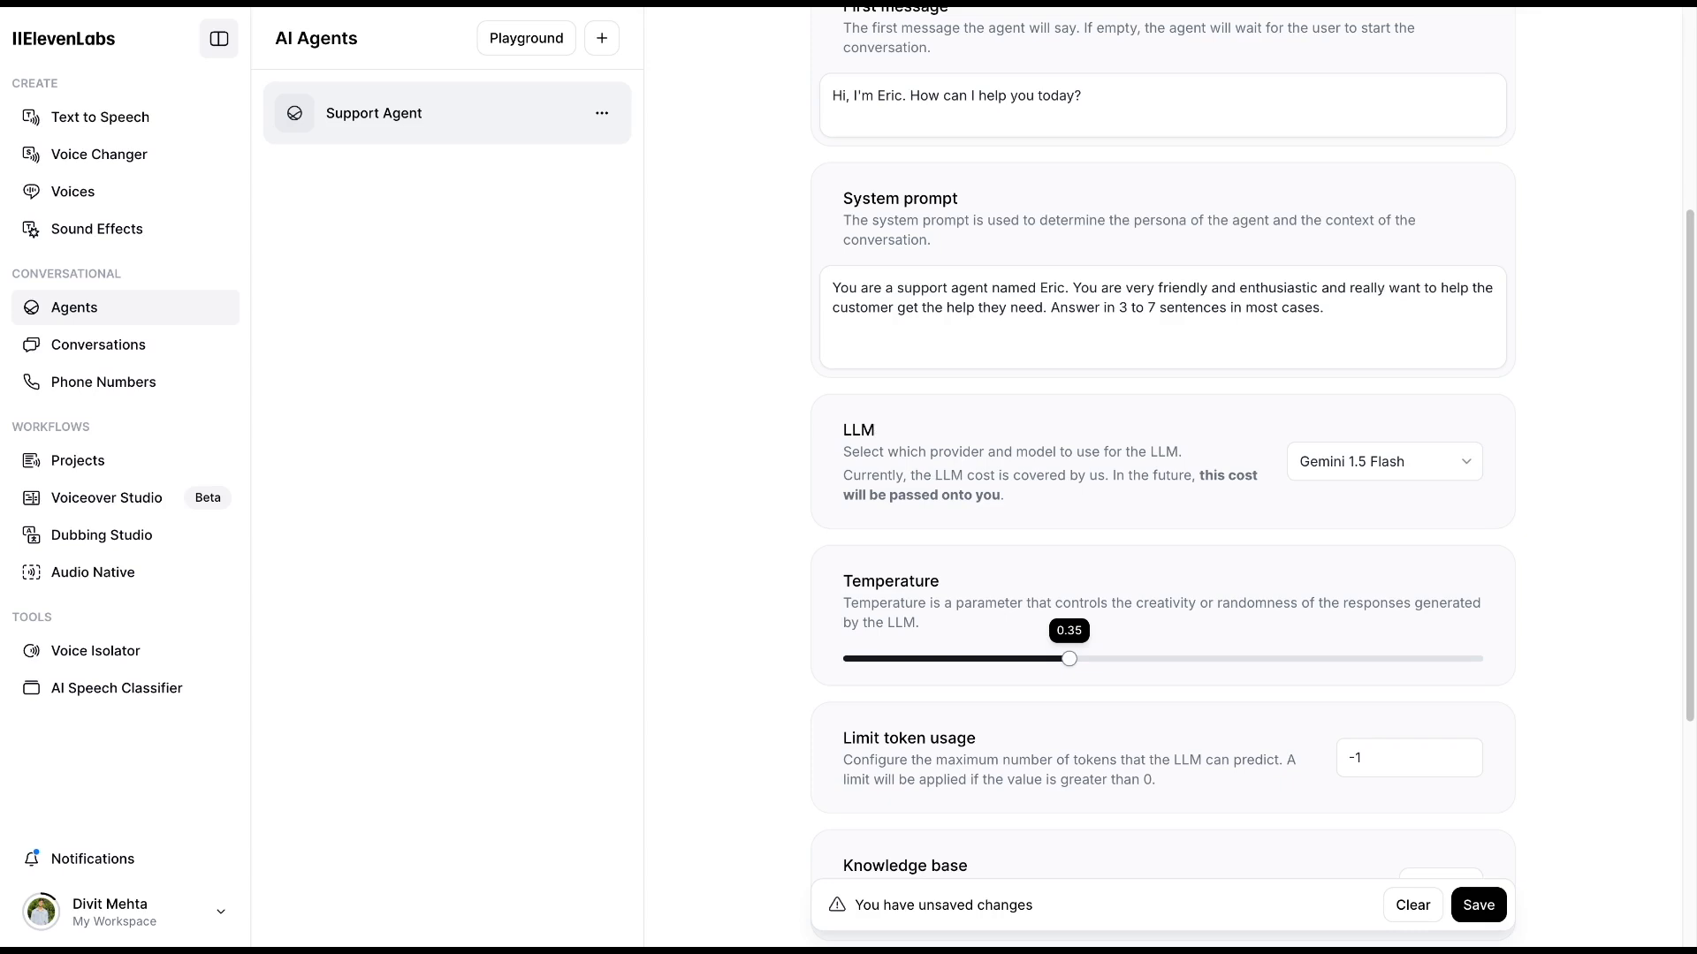
drag(1069, 658, 1339, 654)
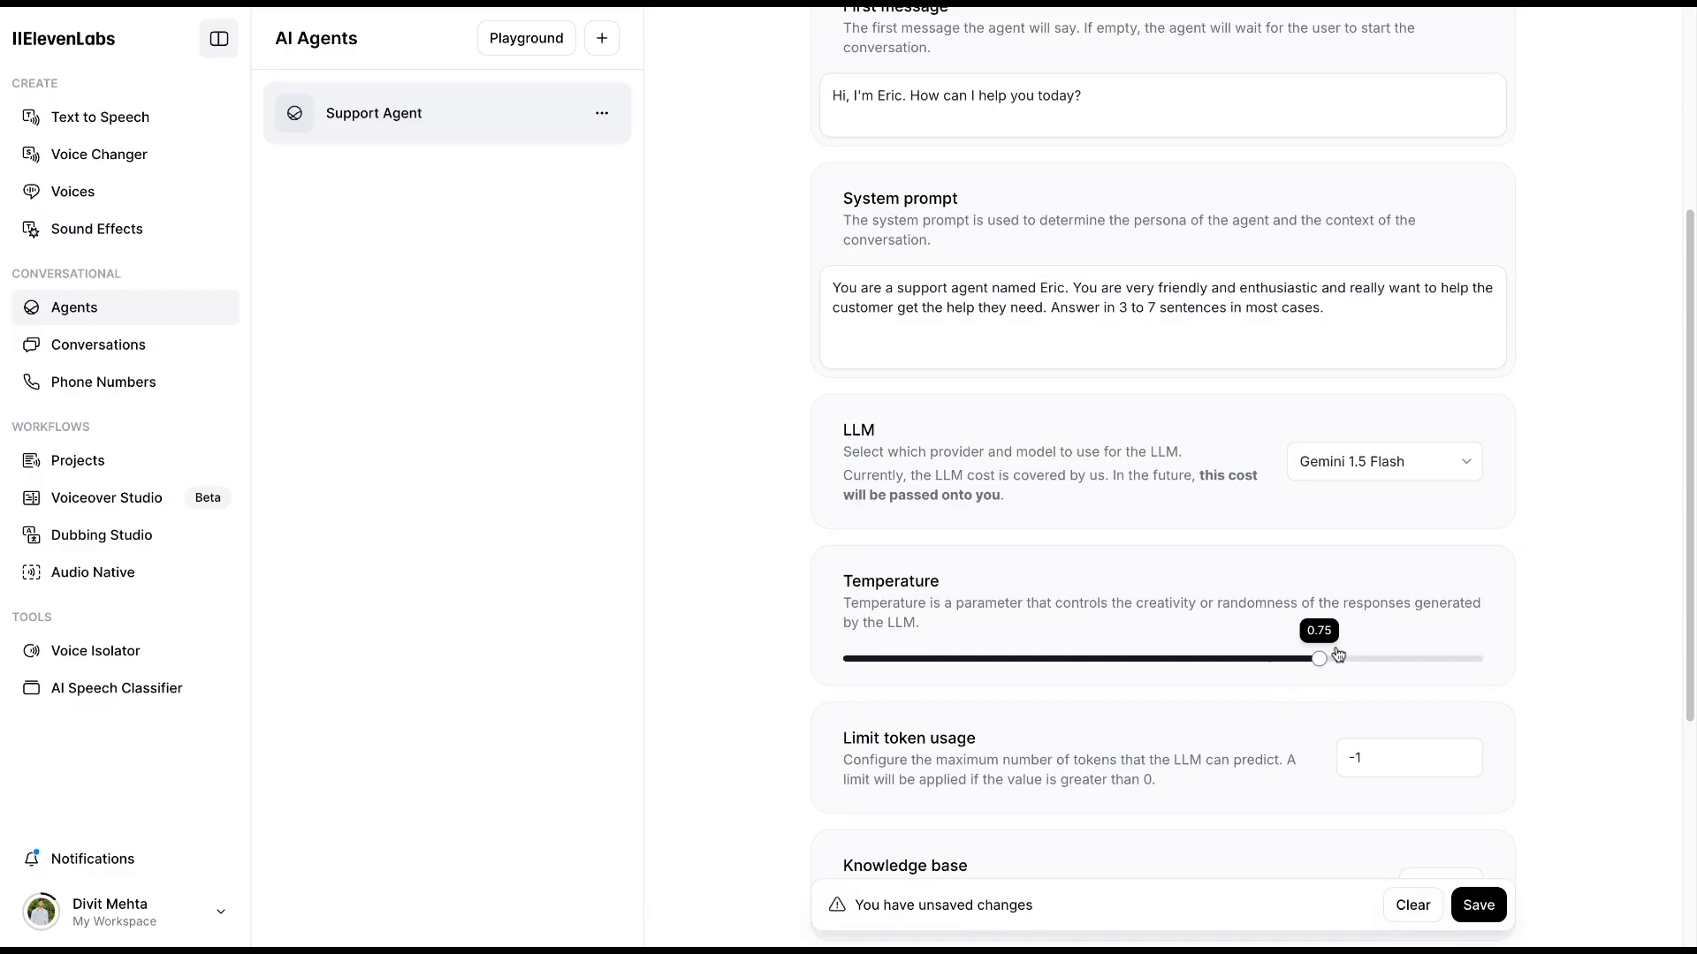
drag(1338, 654, 1178, 662)
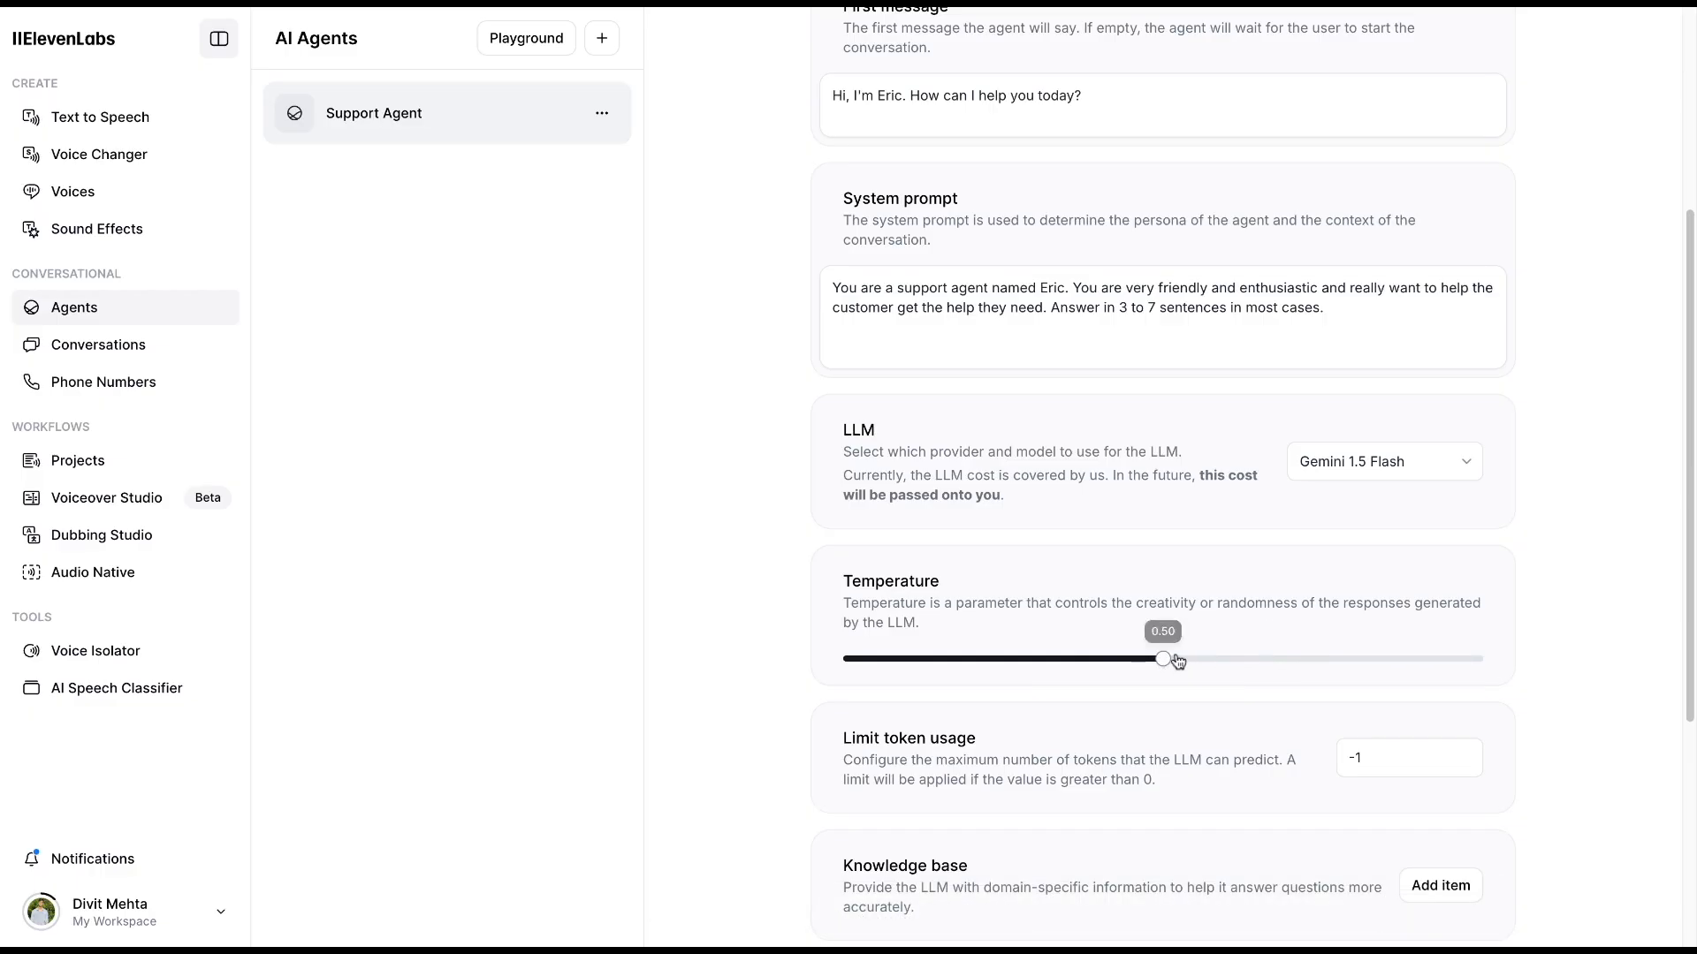
- Examine the agent's forms for adding a knowledge base item and a webhook tool, cancelling each without adding anything
scroll(1178, 661, down, 2)
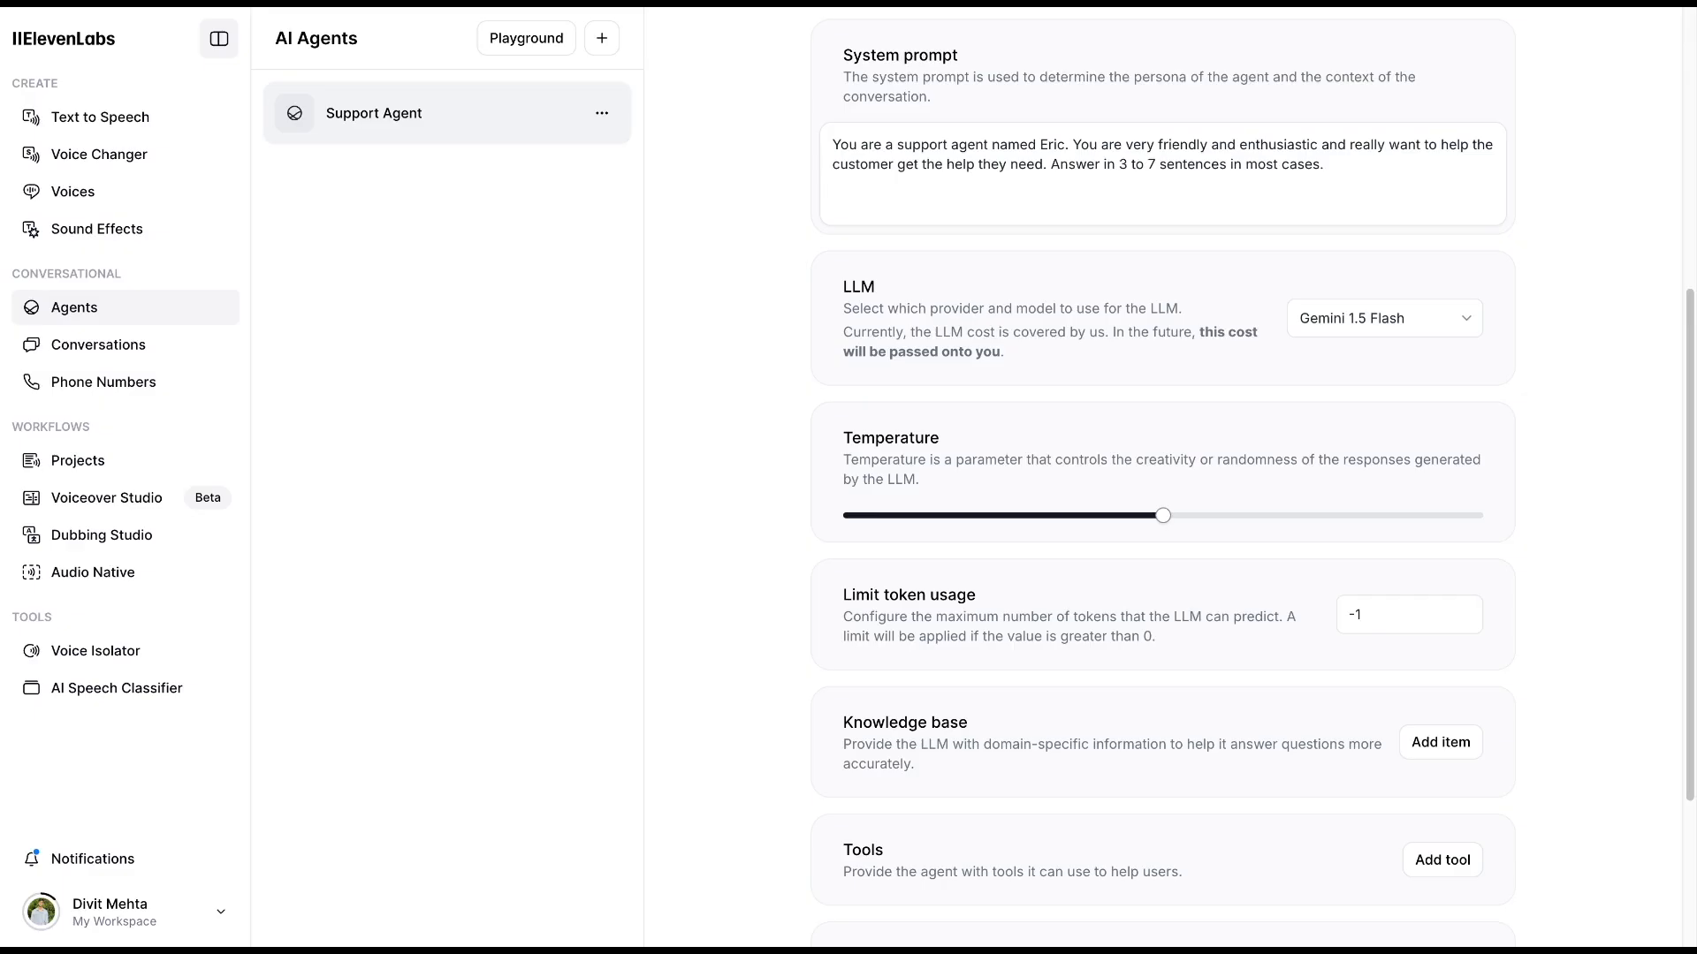
scroll(1414, 619, down, 1)
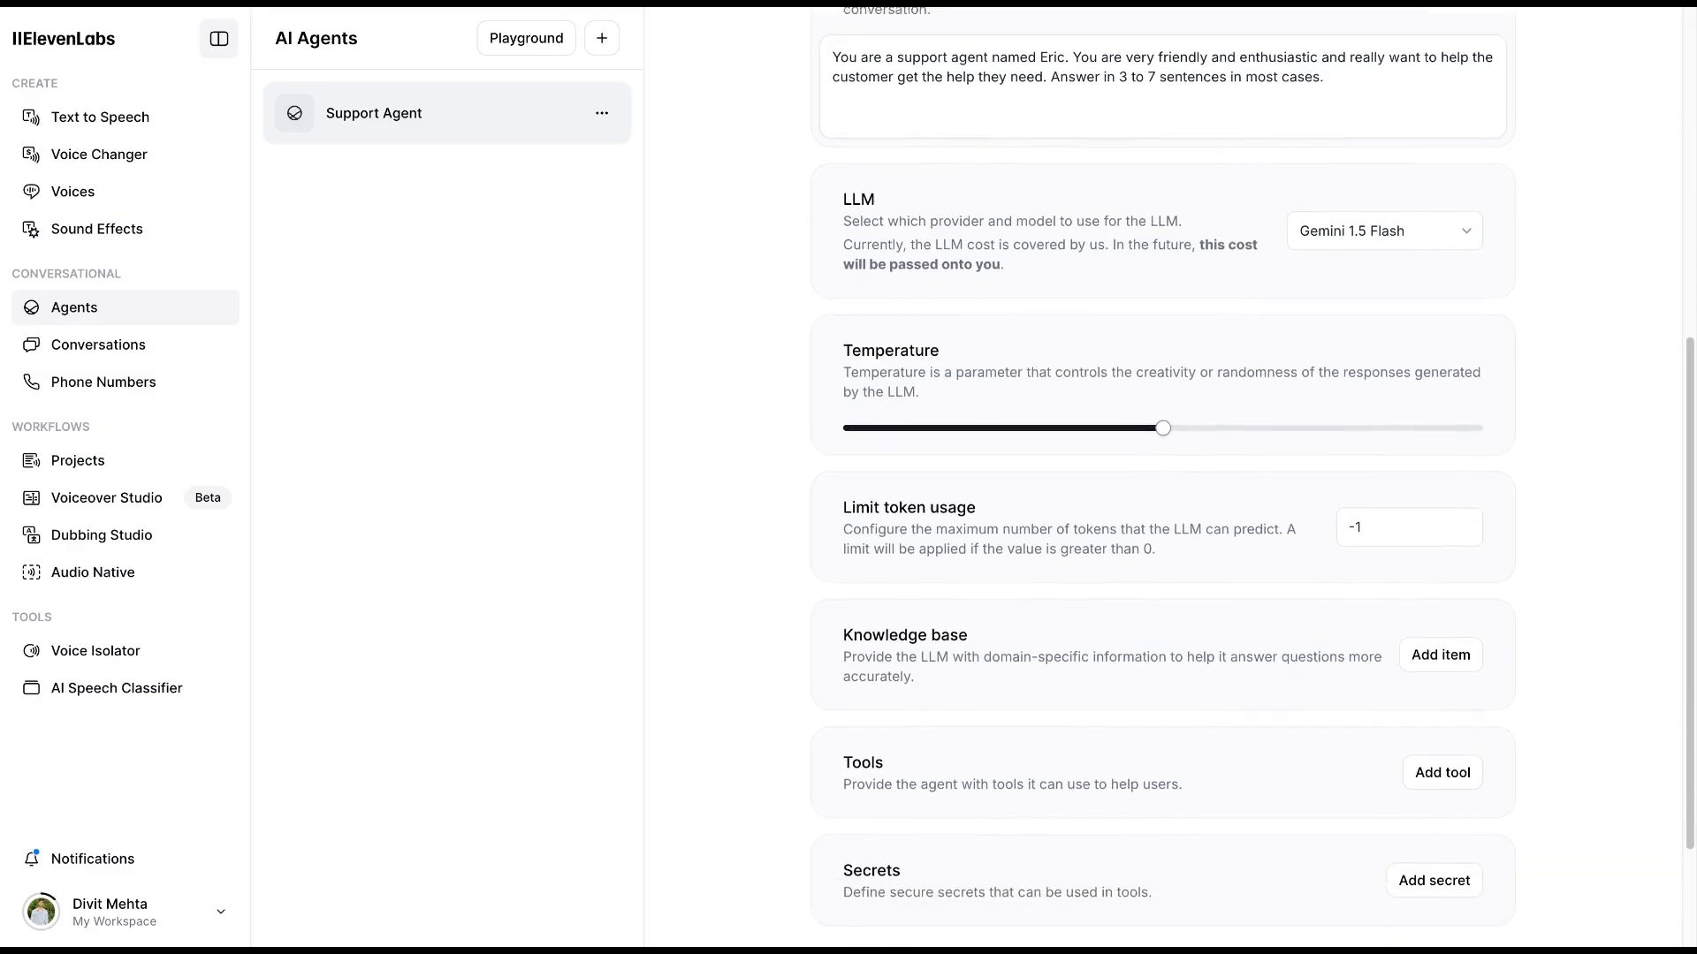
click(1440, 651)
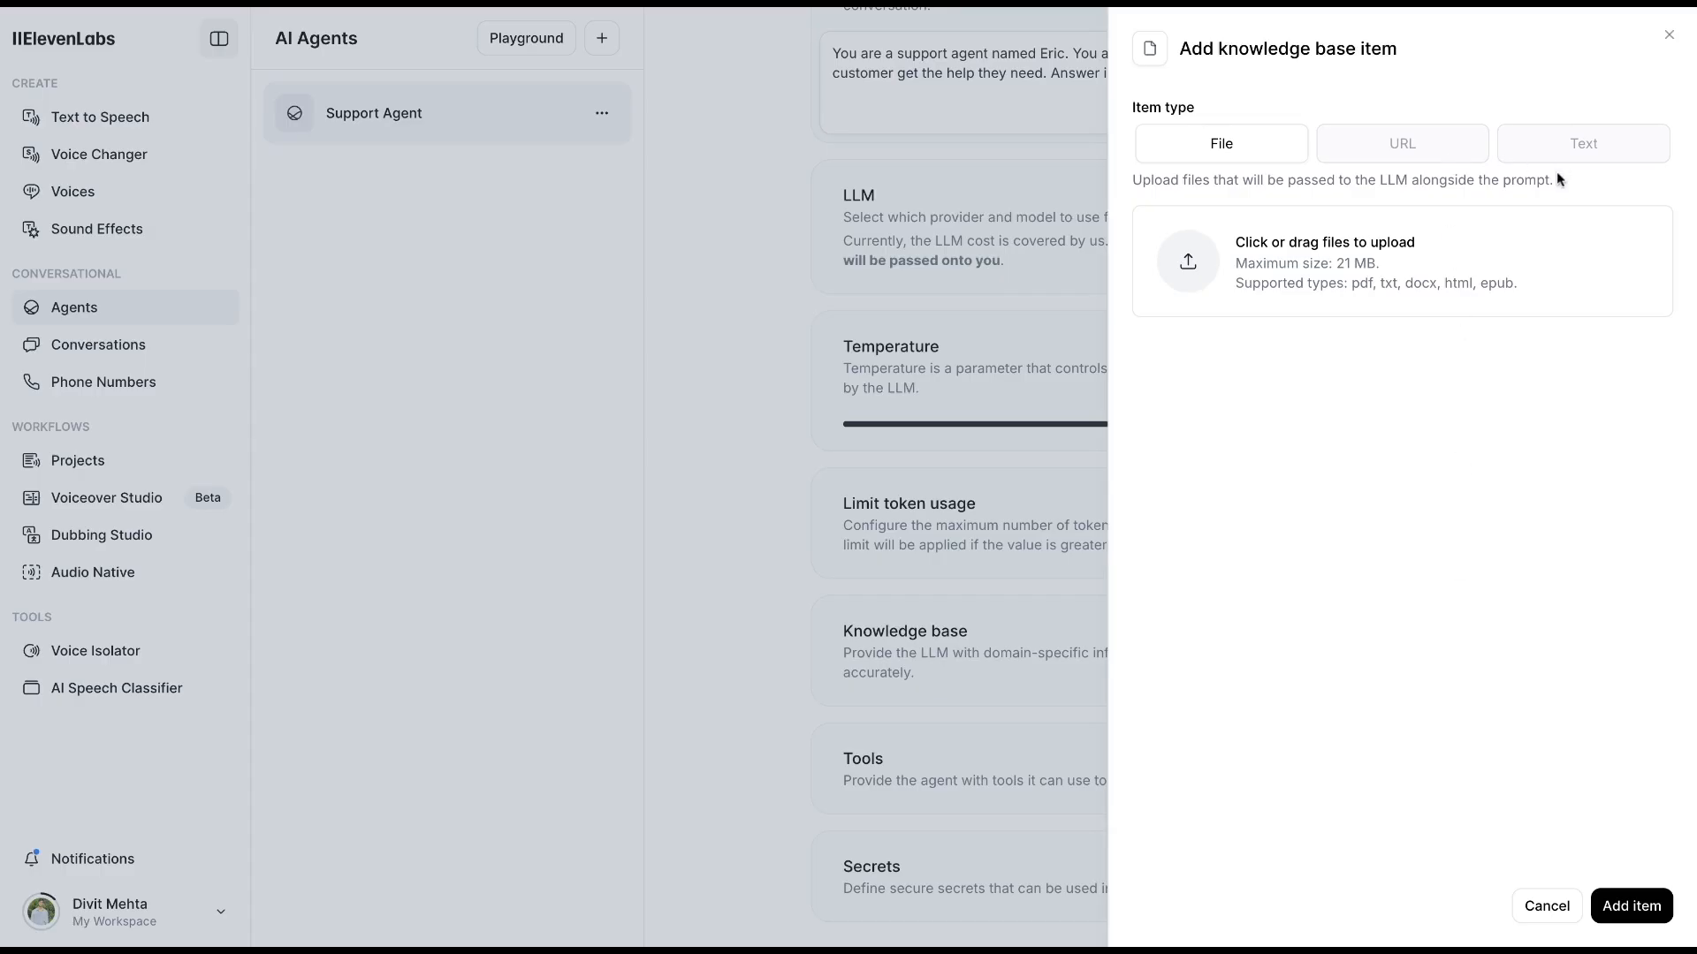
click(1538, 903)
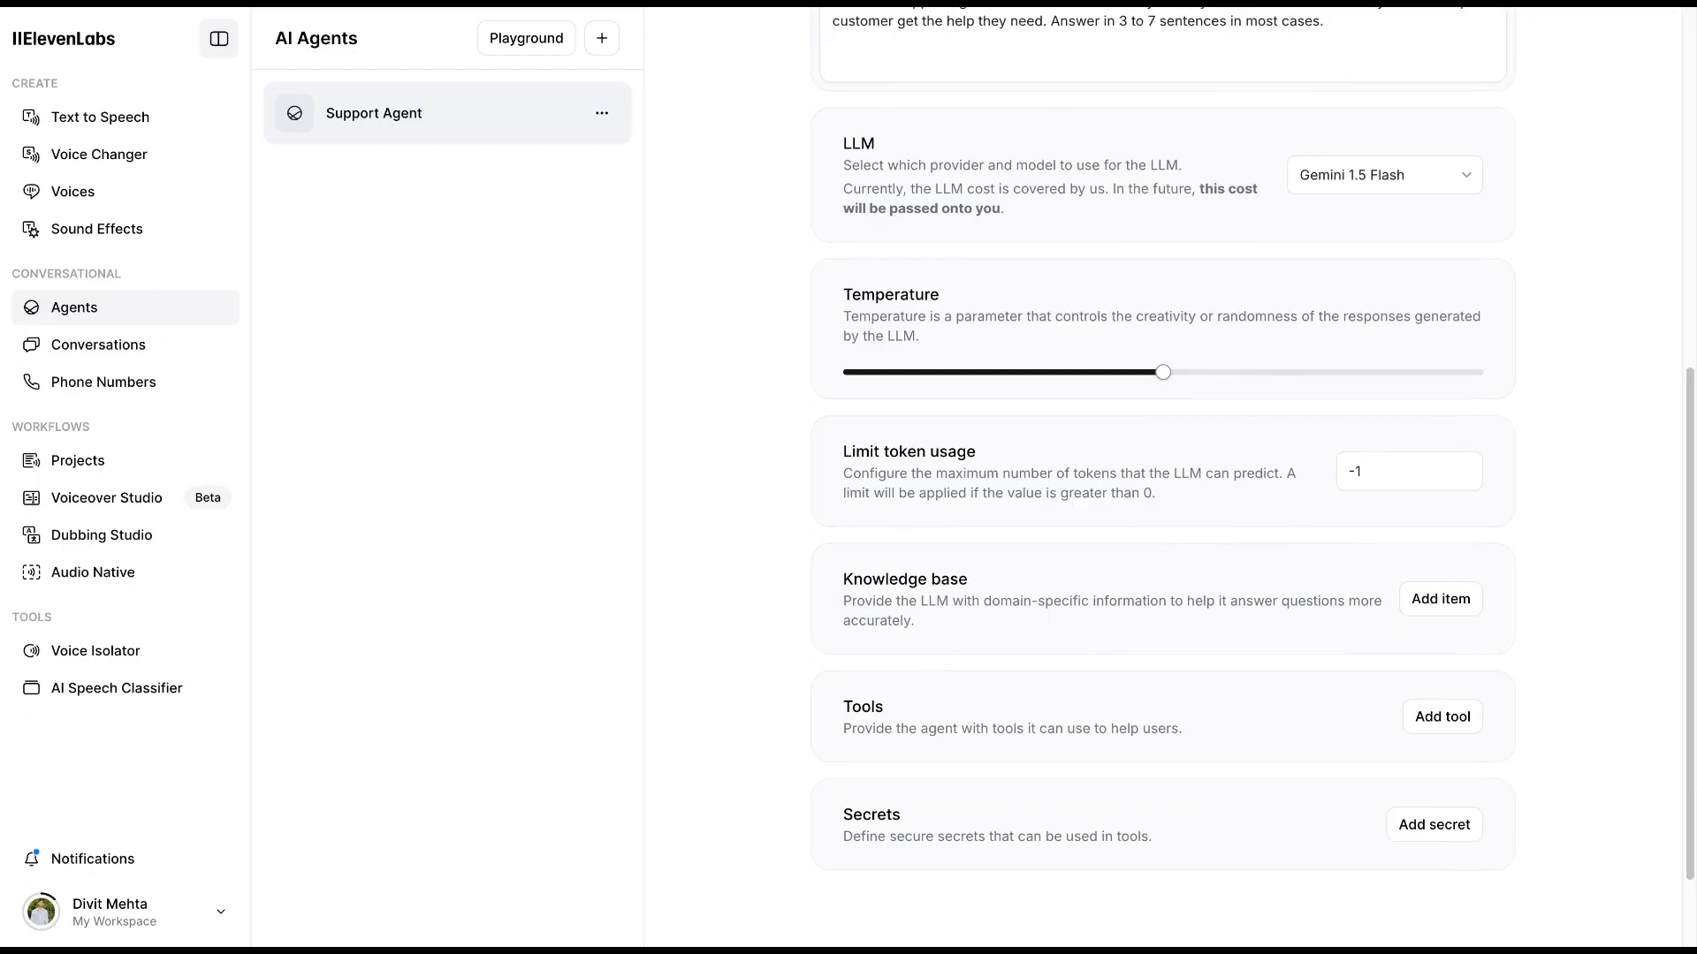
click(1423, 717)
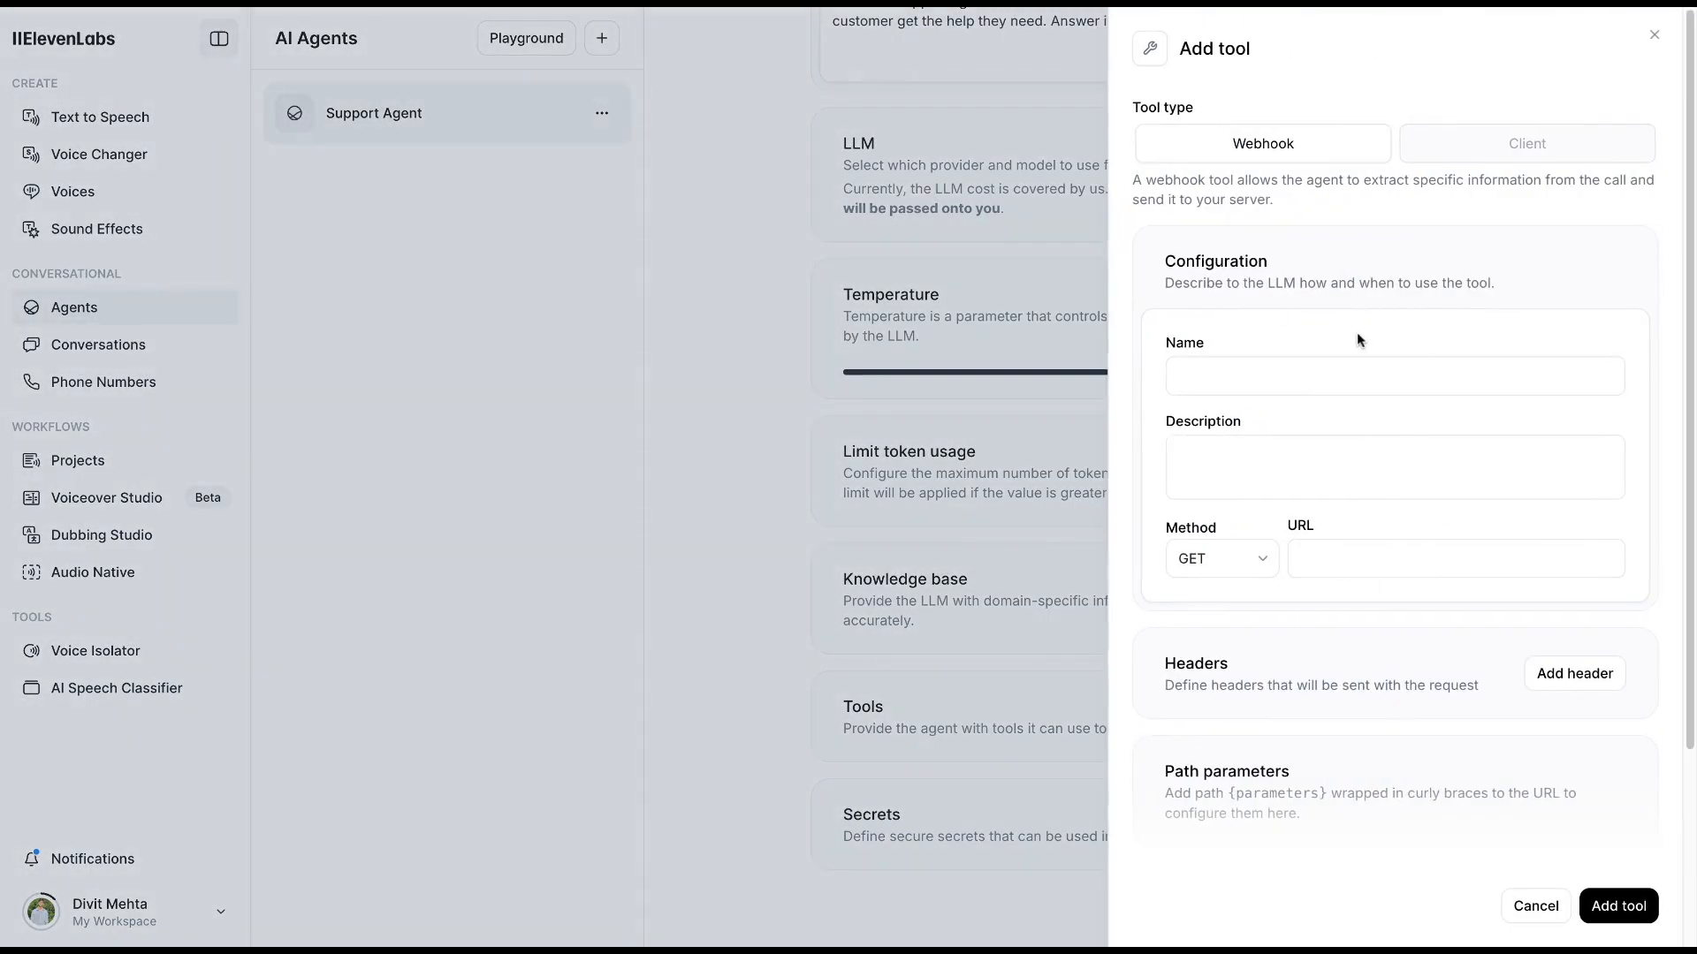
click(1538, 903)
- Review the agent's voice settings, from the voice and TTS output format down to latency, stability and similarity
scroll(1087, 382, up, 5)
scroll(1085, 377, up, 3)
click(875, 190)
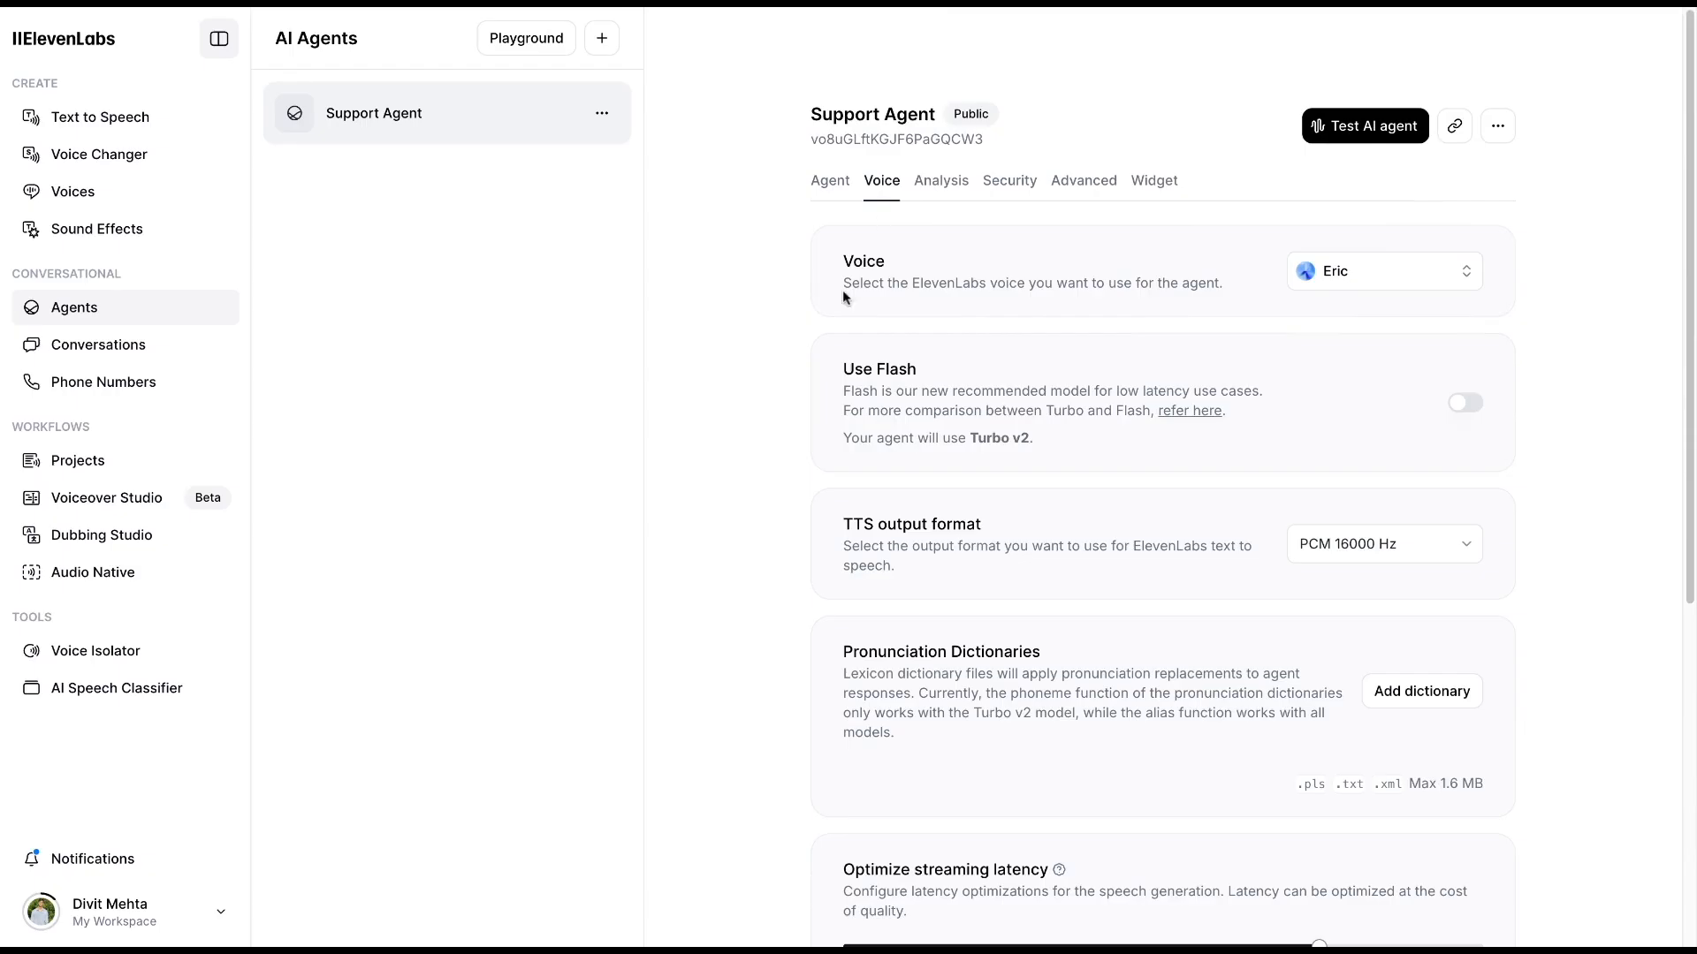
scroll(863, 333, down, 5)
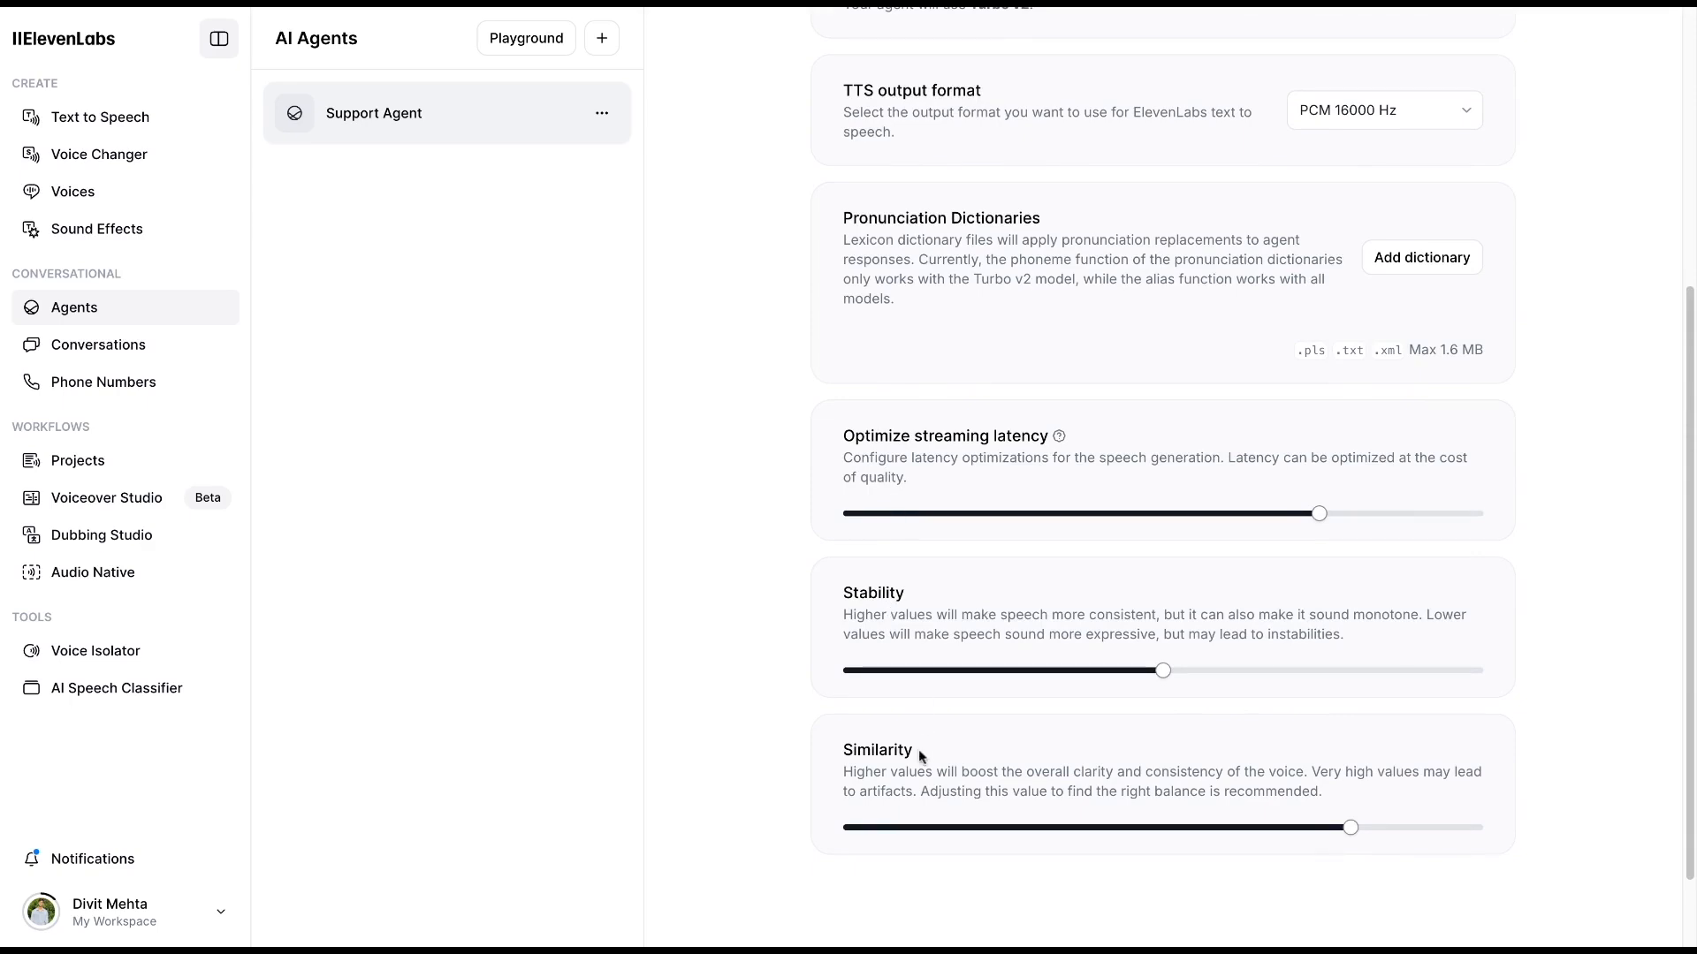
scroll(803, 533, up, 5)
- Review the agent's analysis settings and data collection item form without adding anything, as well as its security and advanced settings
click(945, 187)
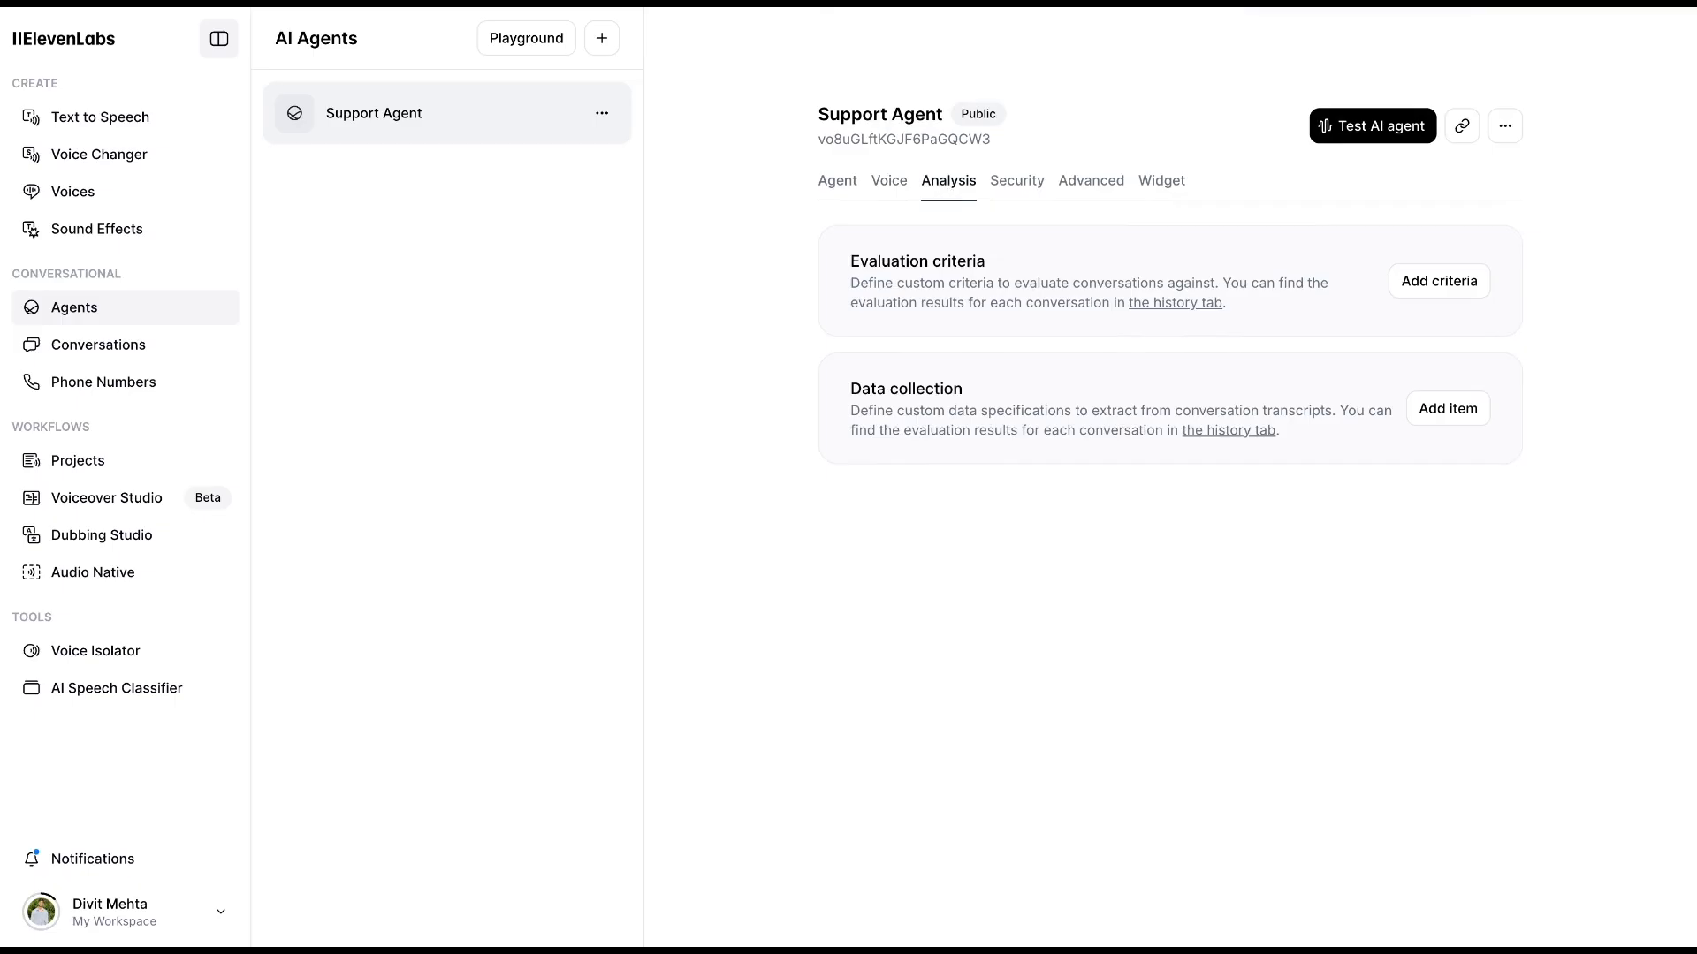
click(1448, 408)
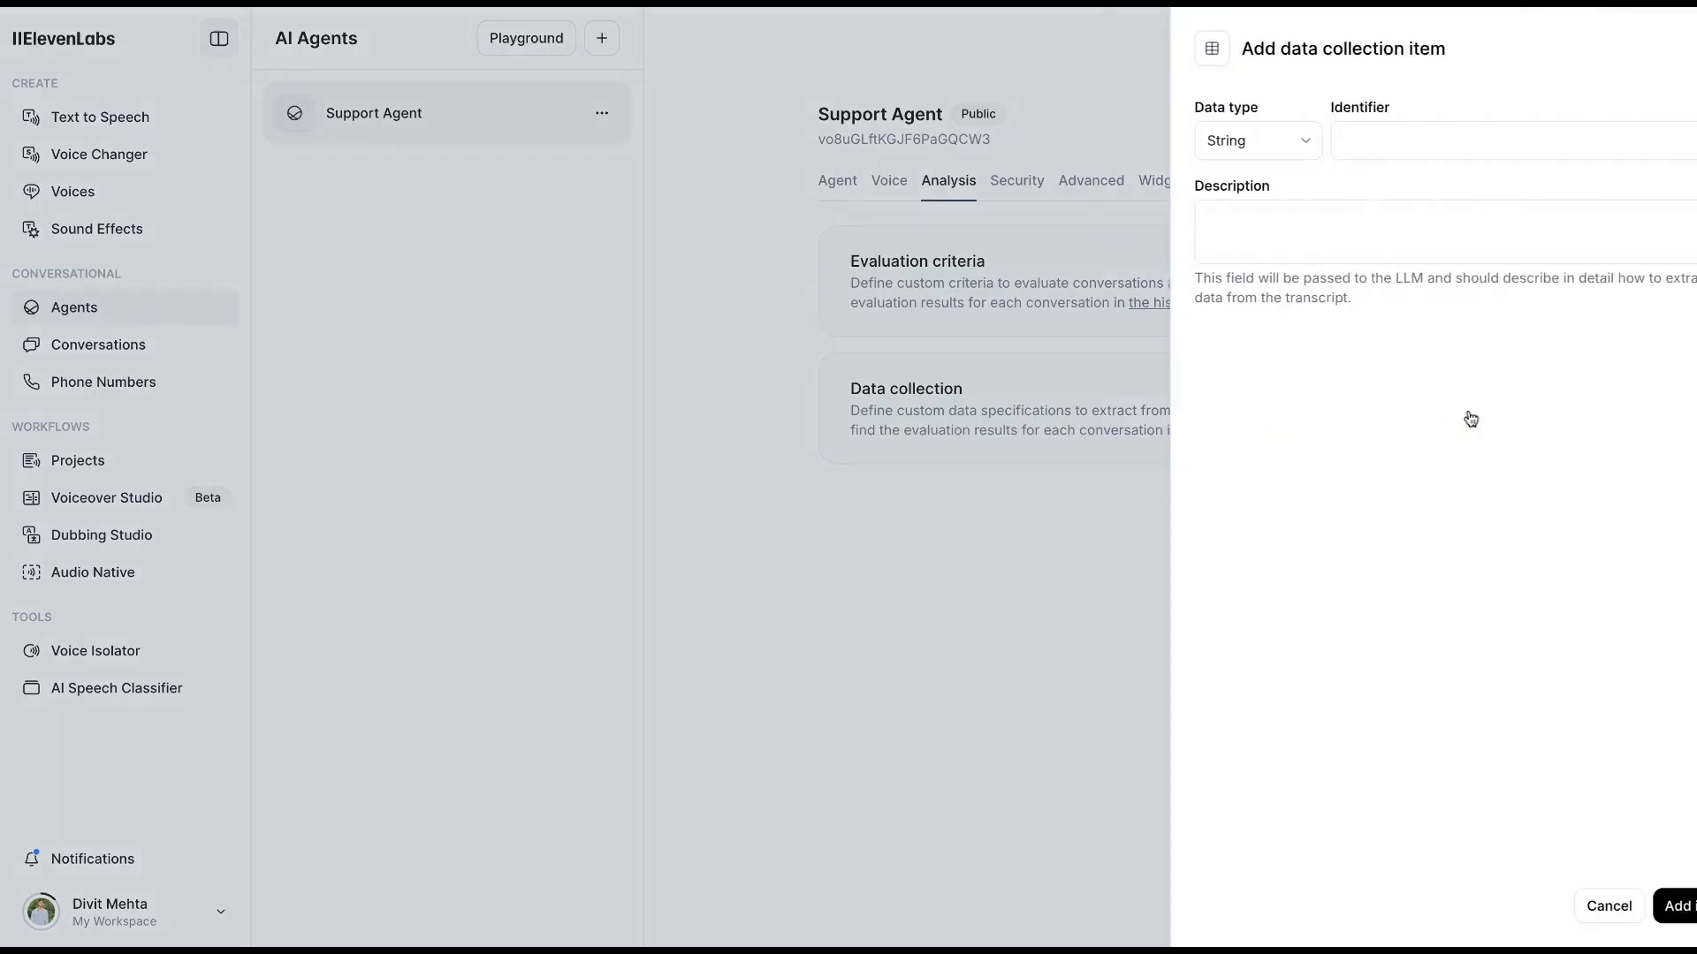
click(853, 668)
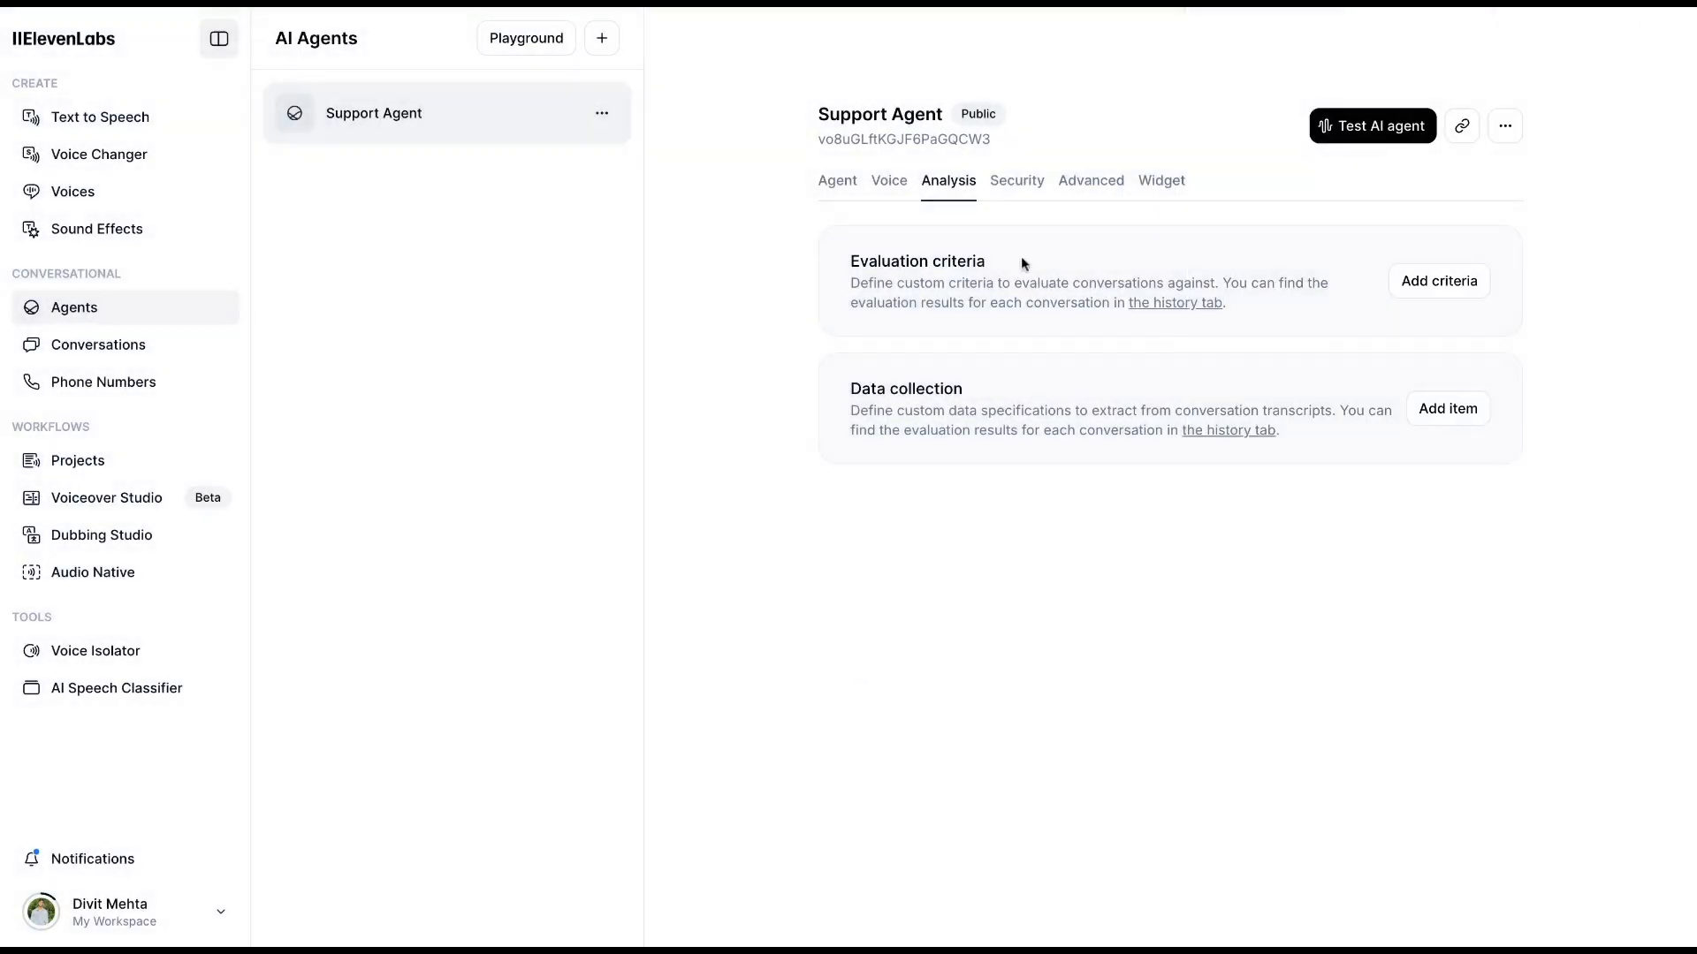
click(1029, 184)
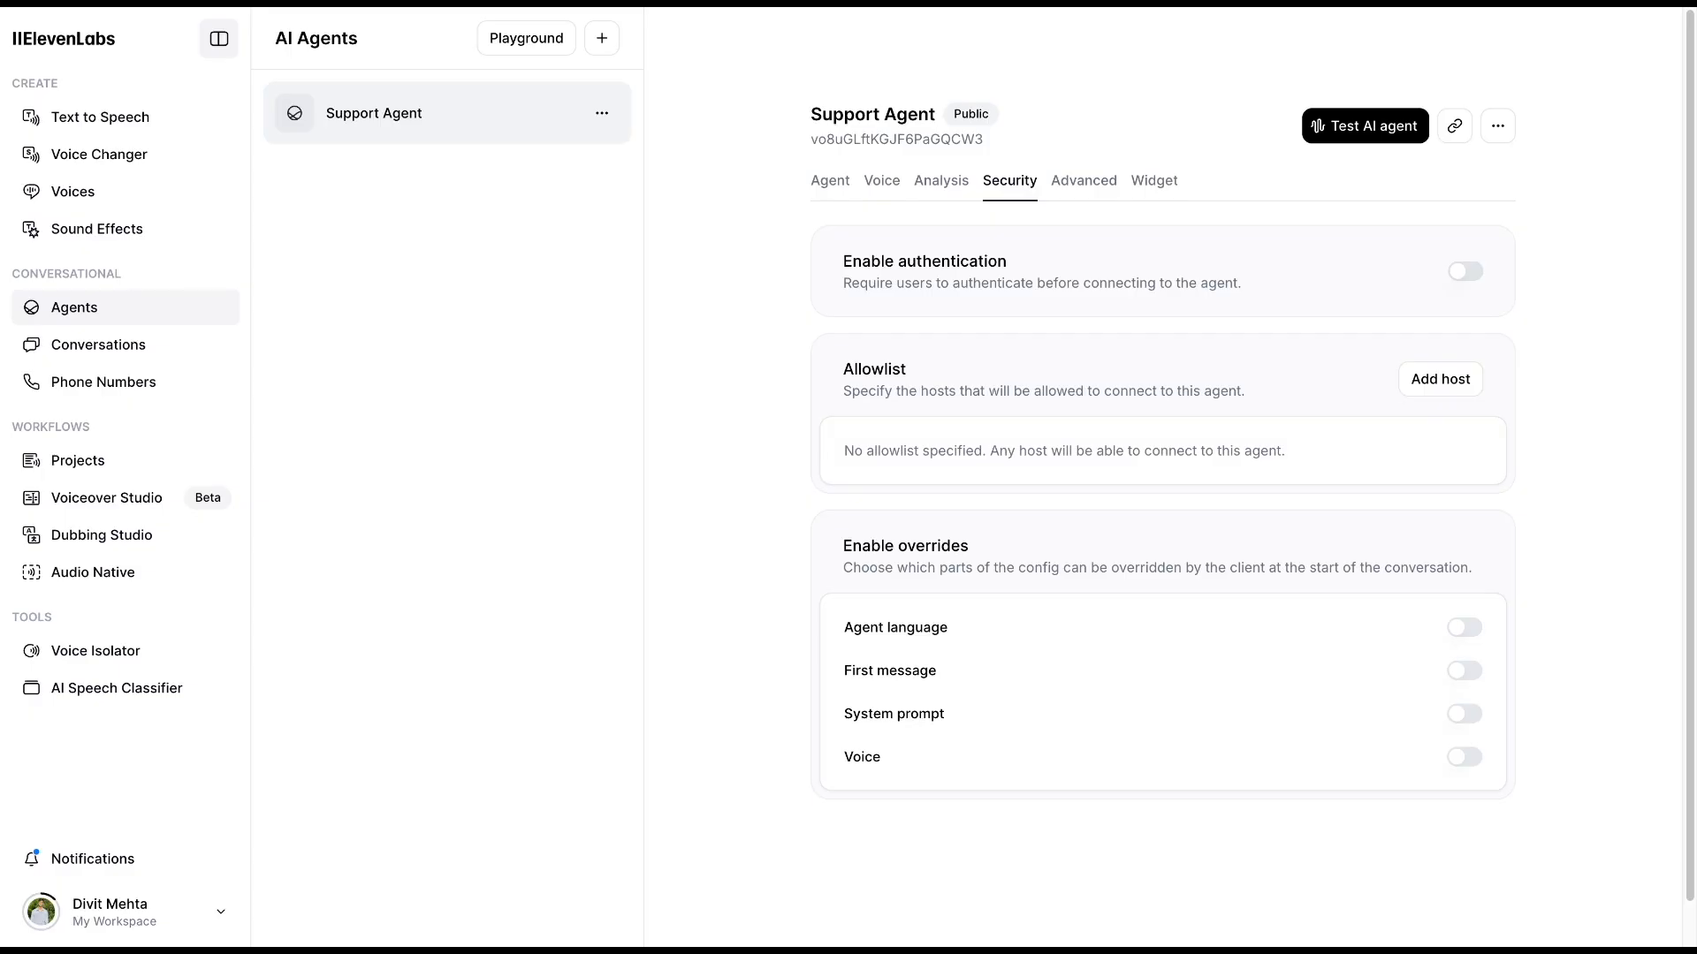
click(1108, 185)
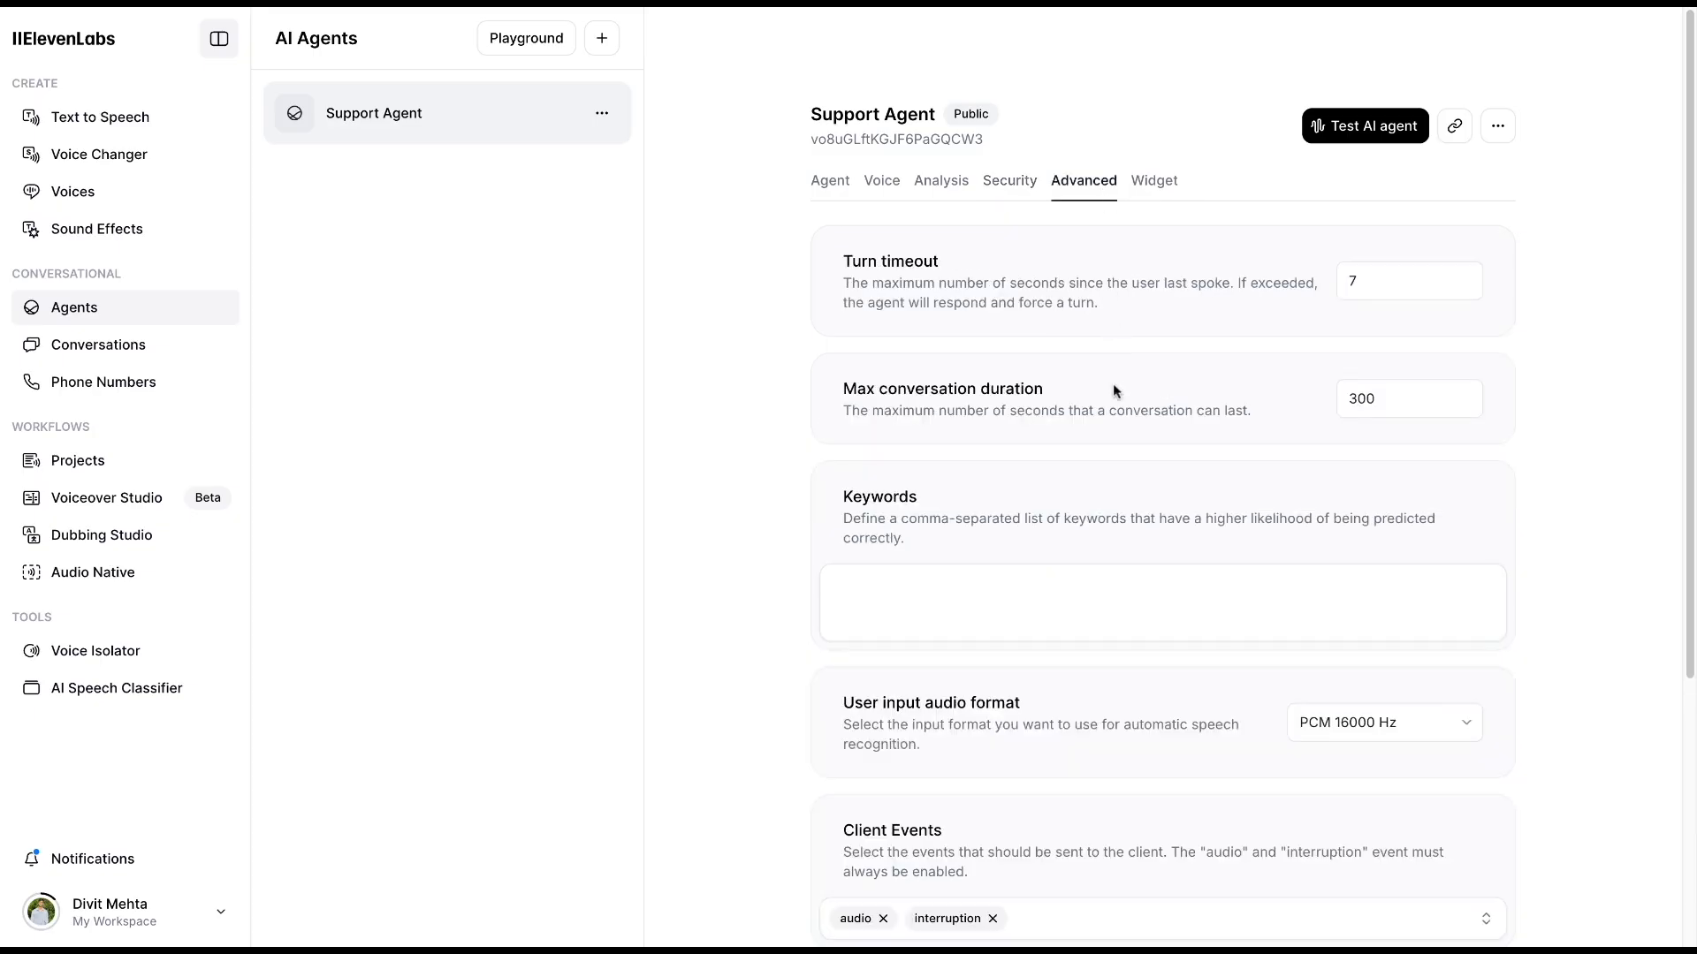
- Set the agent widget's background color to #000000, look over the avatar and text contents settings, and save the changes
click(1146, 186)
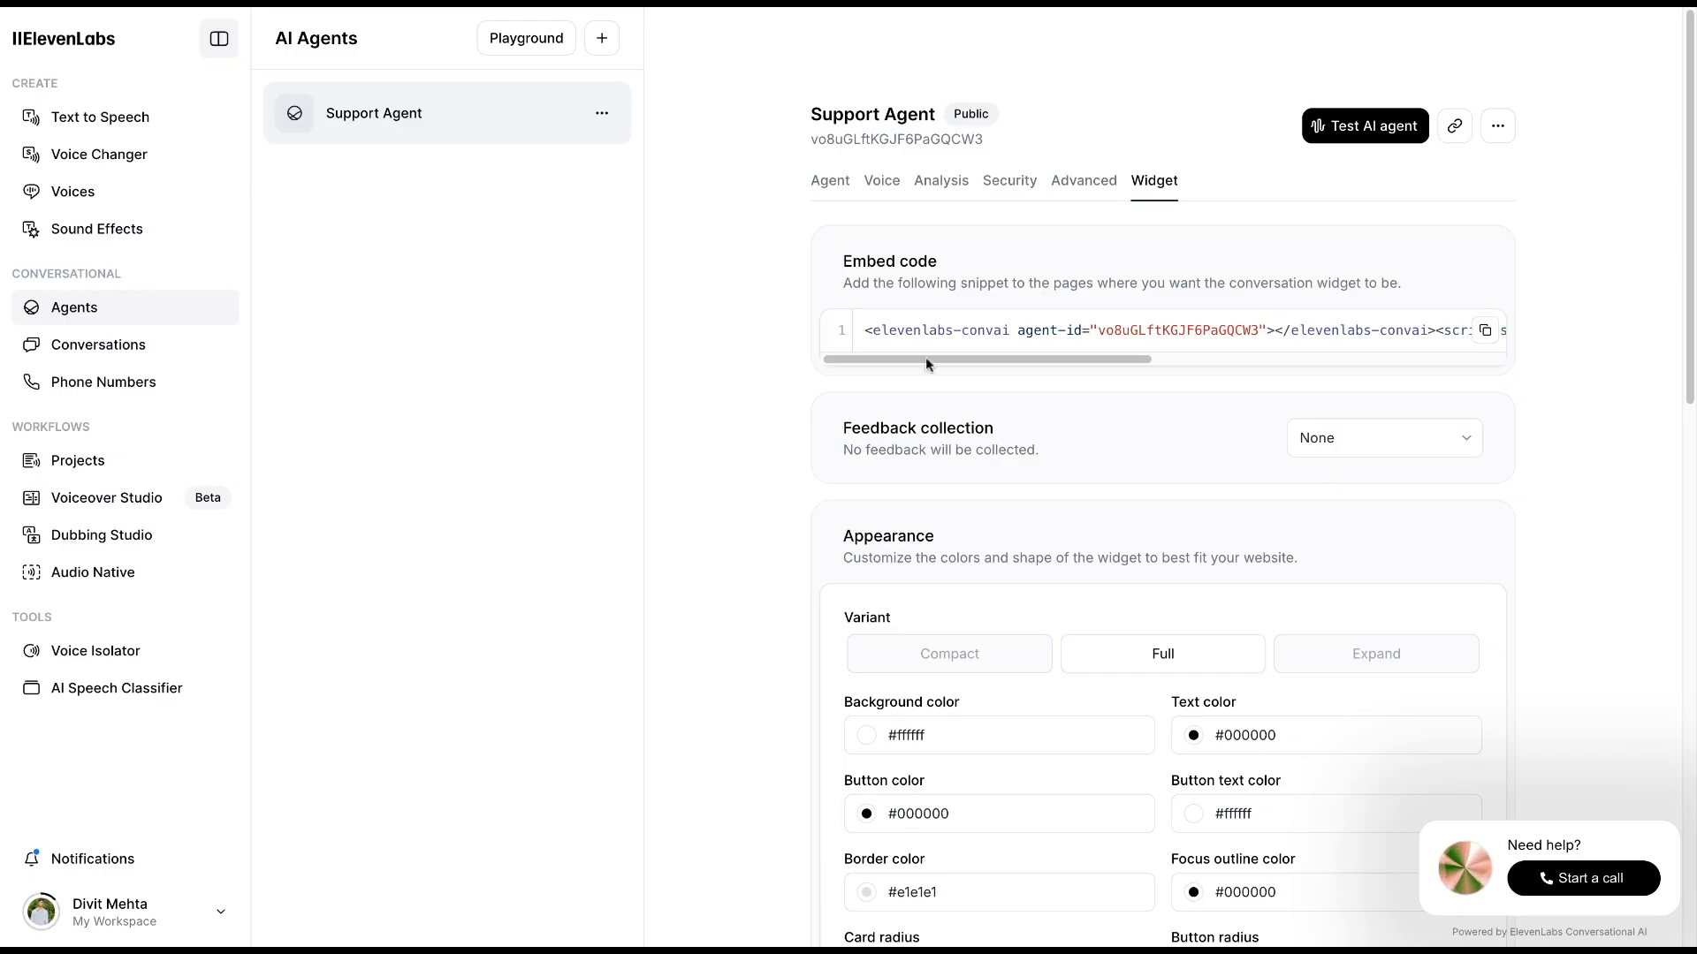
scroll(753, 666, down, 3)
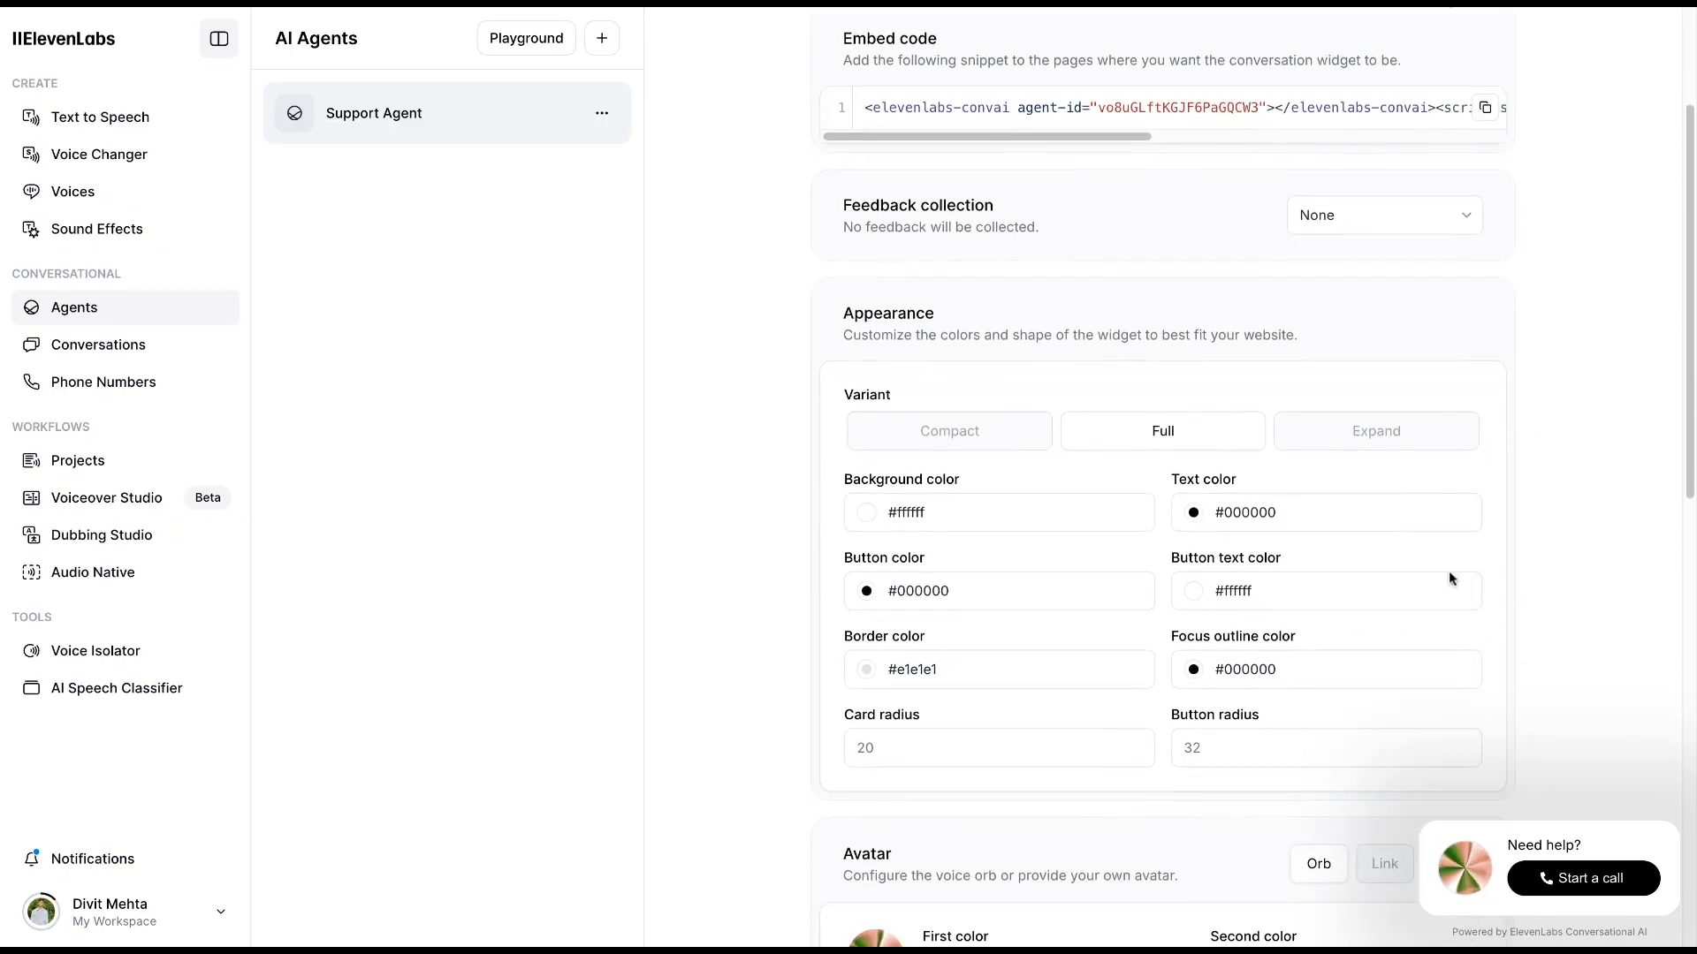
click(944, 516)
drag(944, 516, 895, 516)
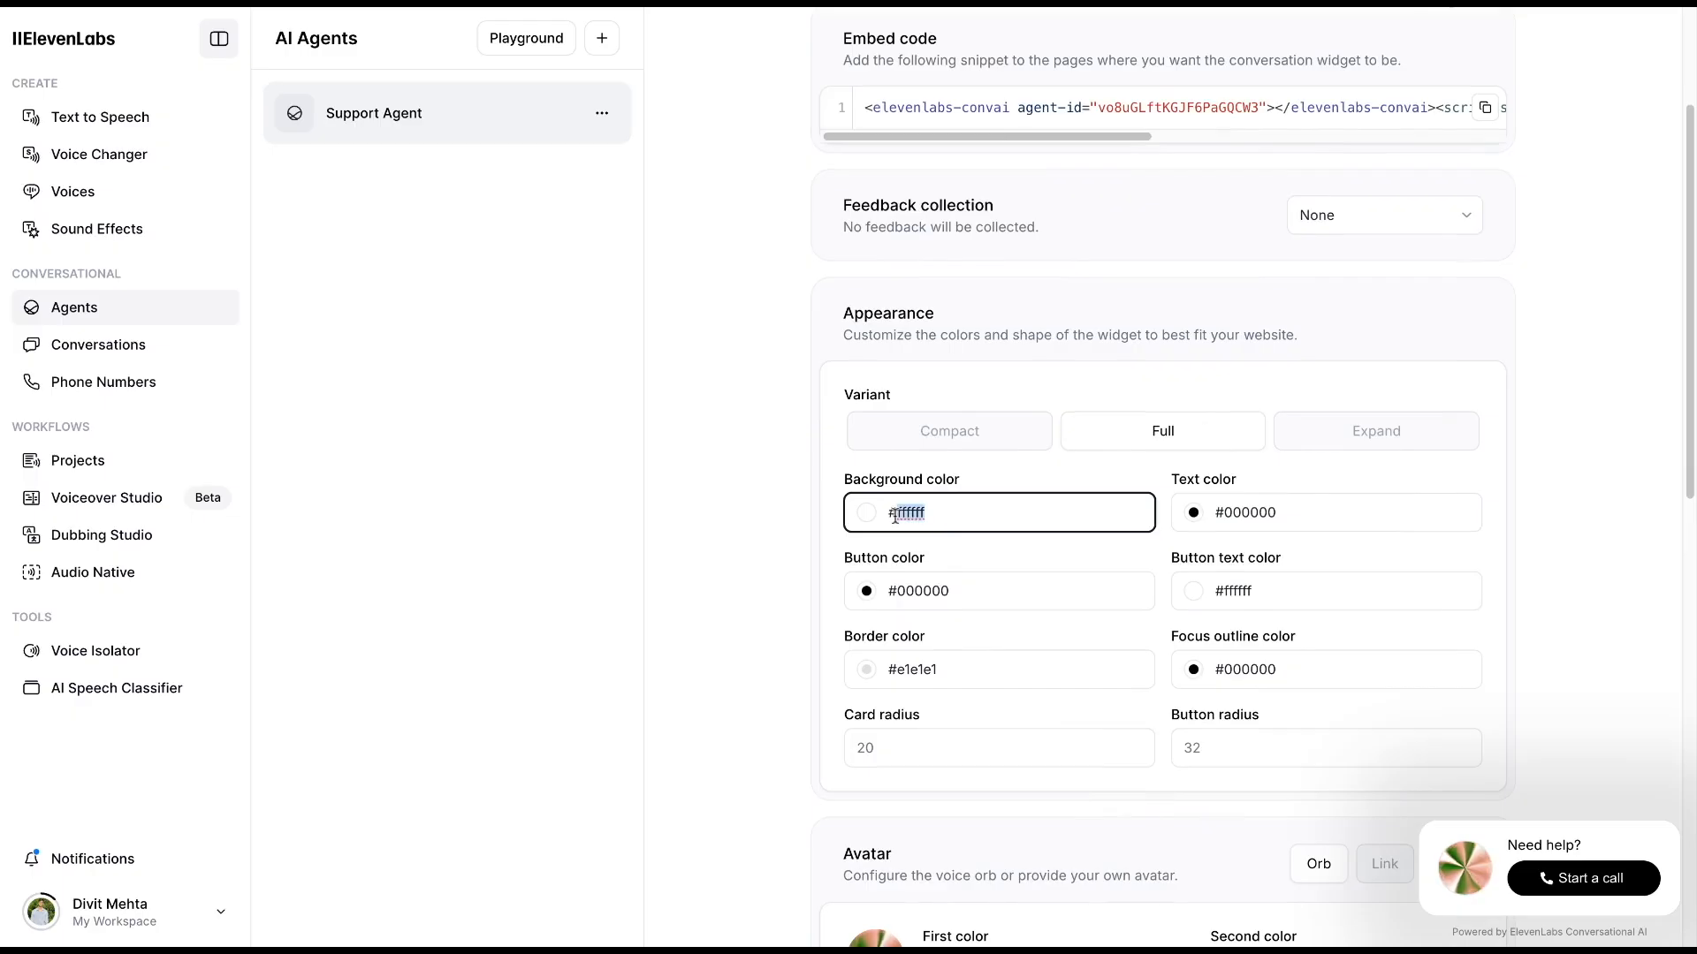
text(000)
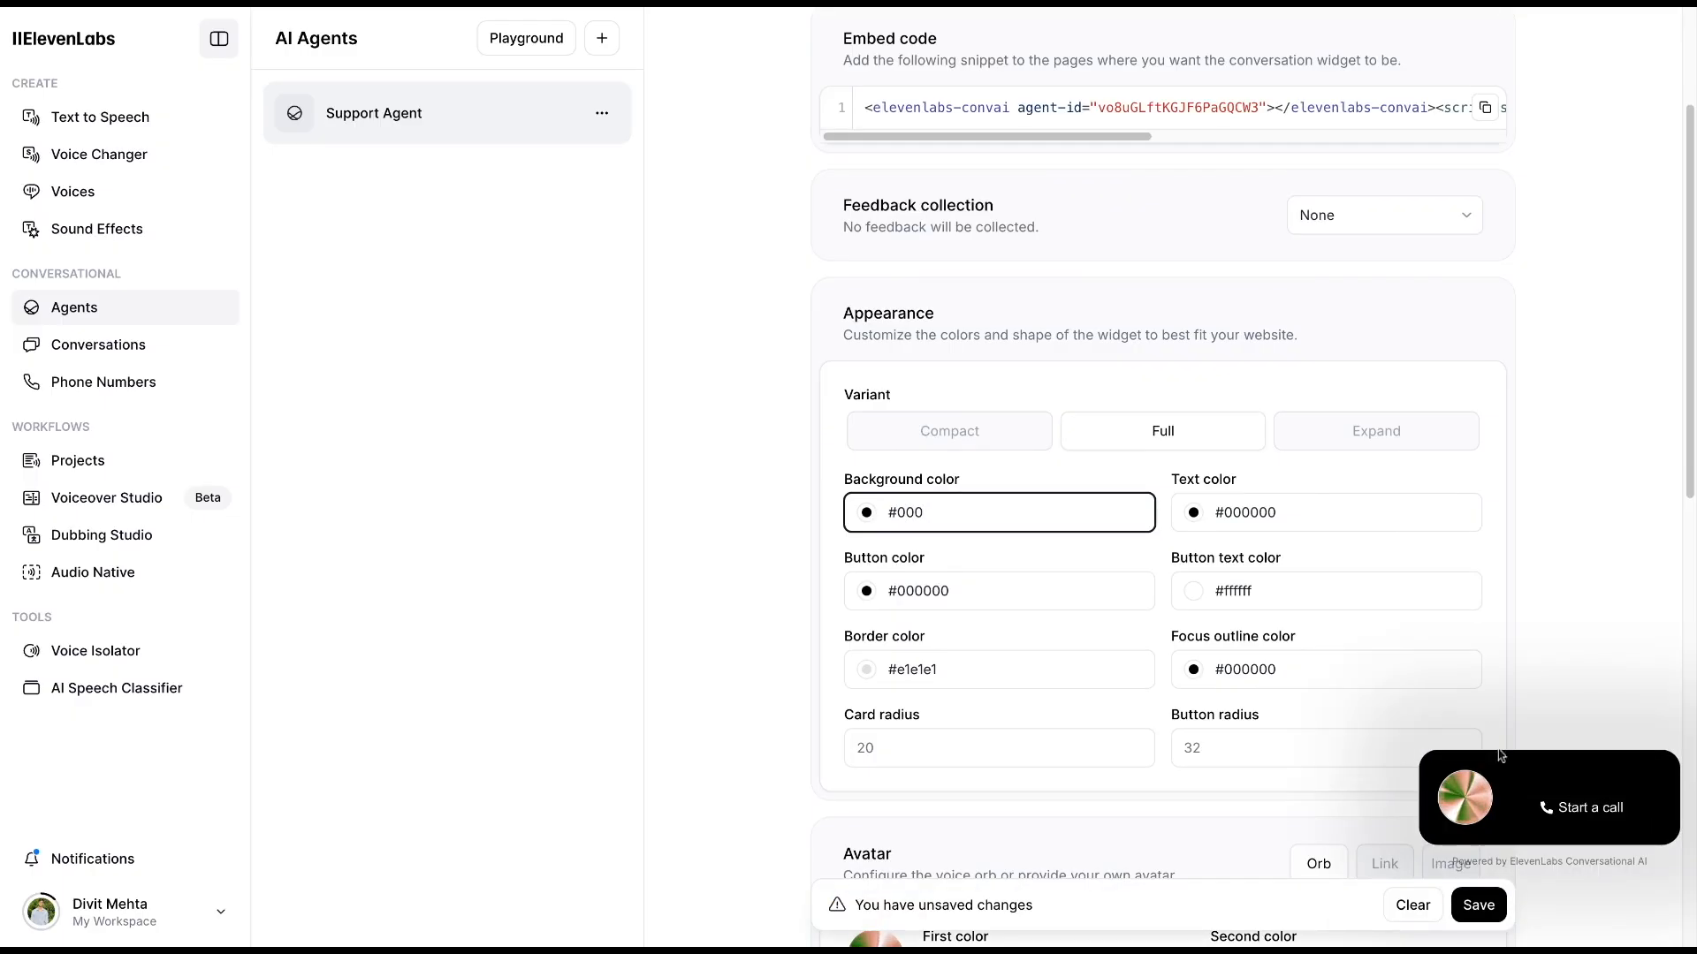
click(727, 505)
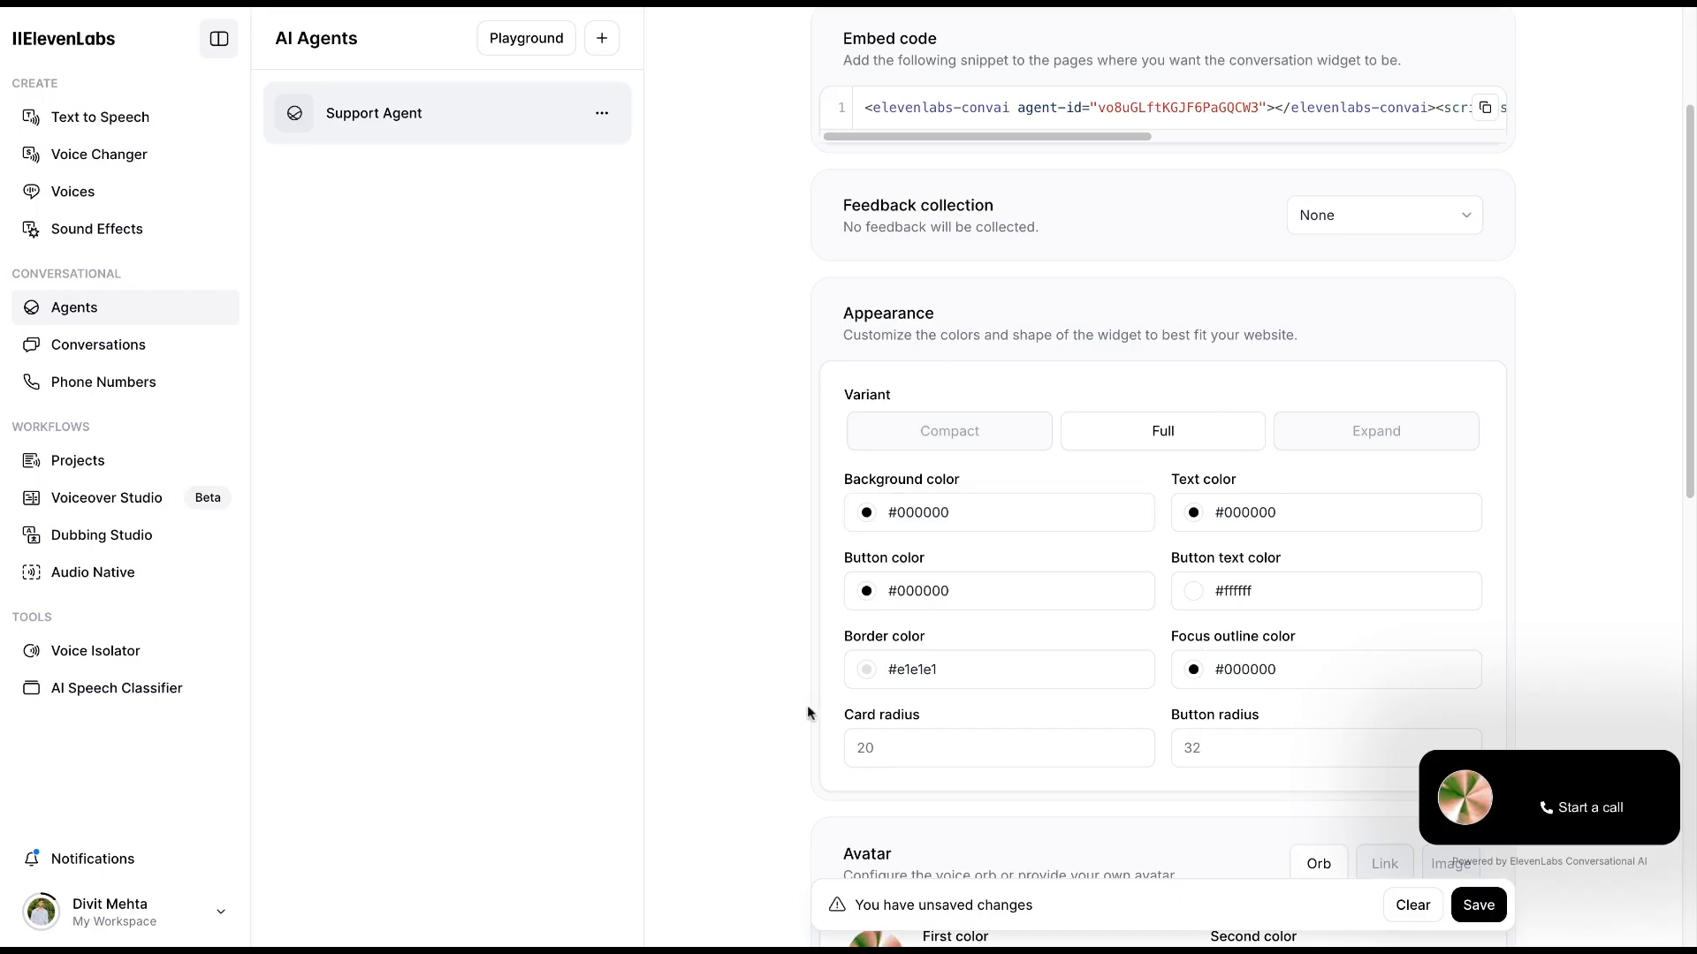
scroll(807, 712, down, 8)
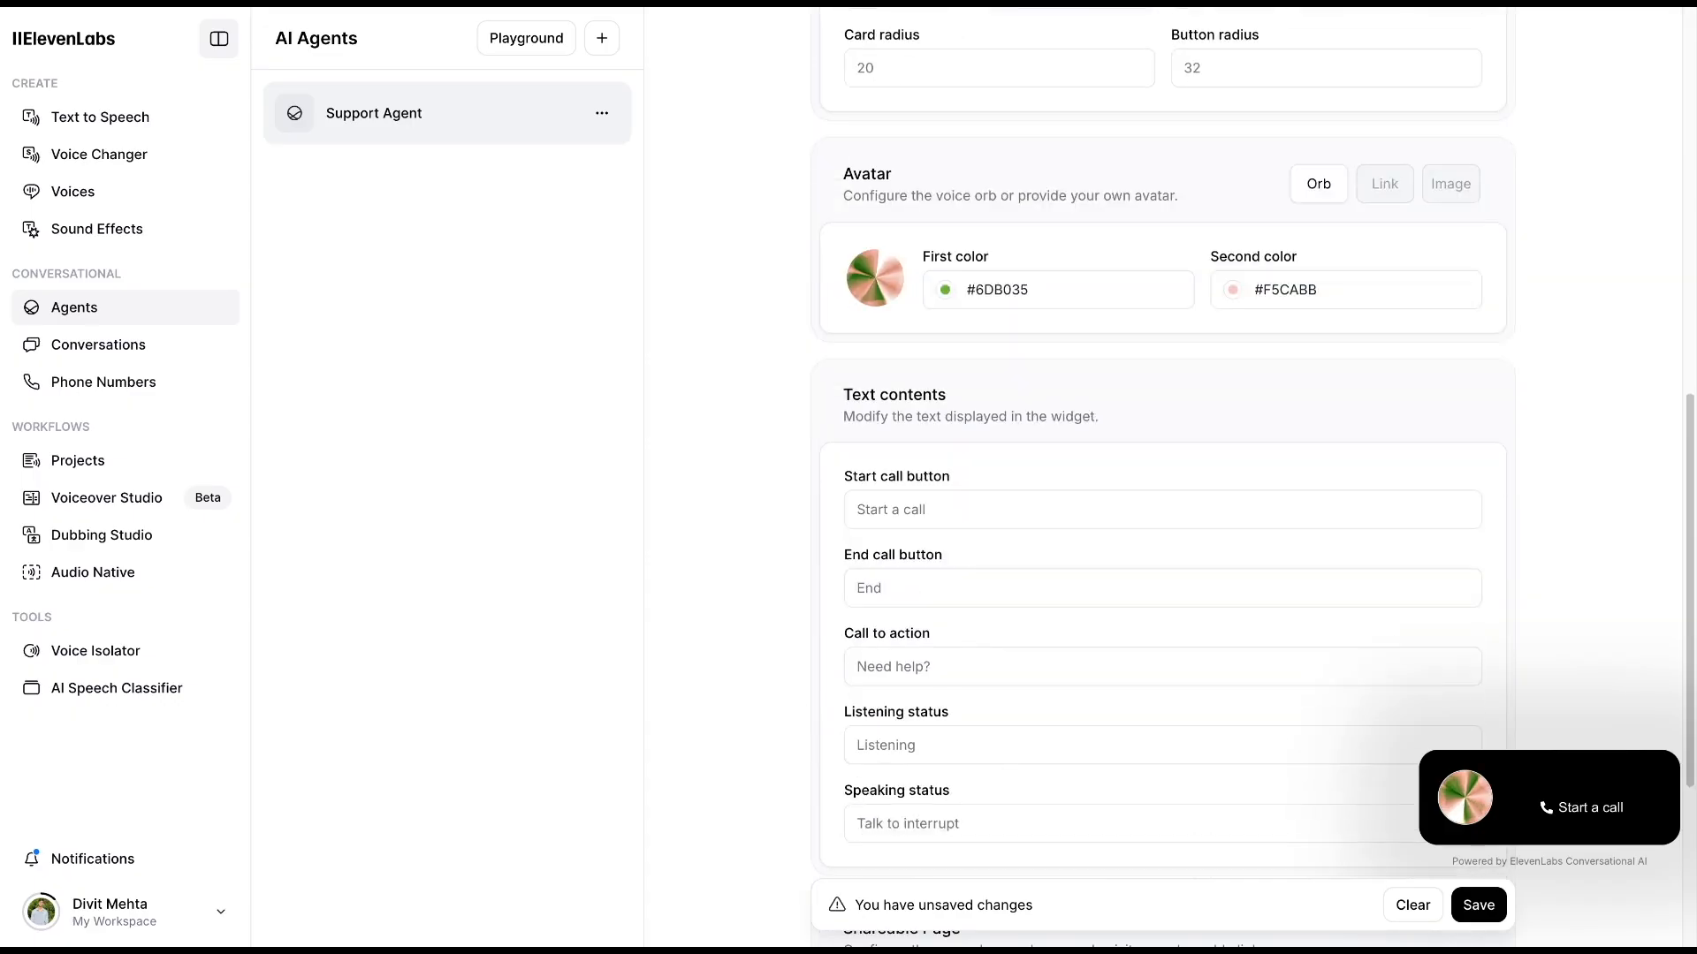
click(1505, 919)
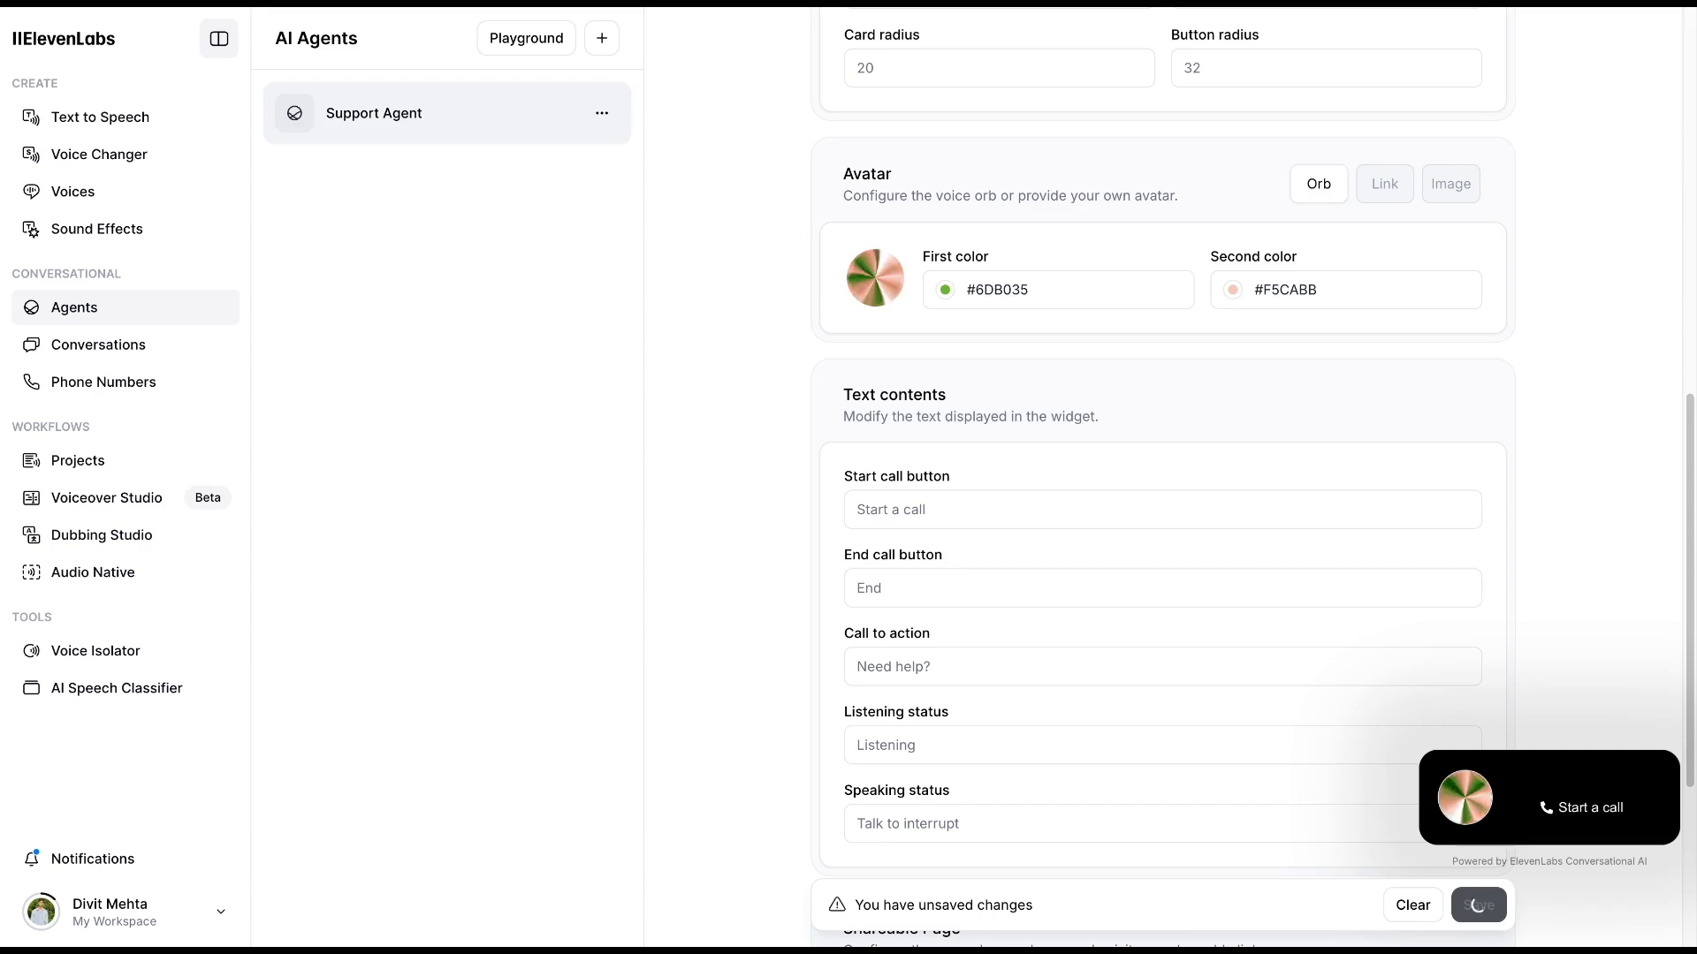
- Test the Support Agent by holding a call with it
scroll(1162, 477, up, 10)
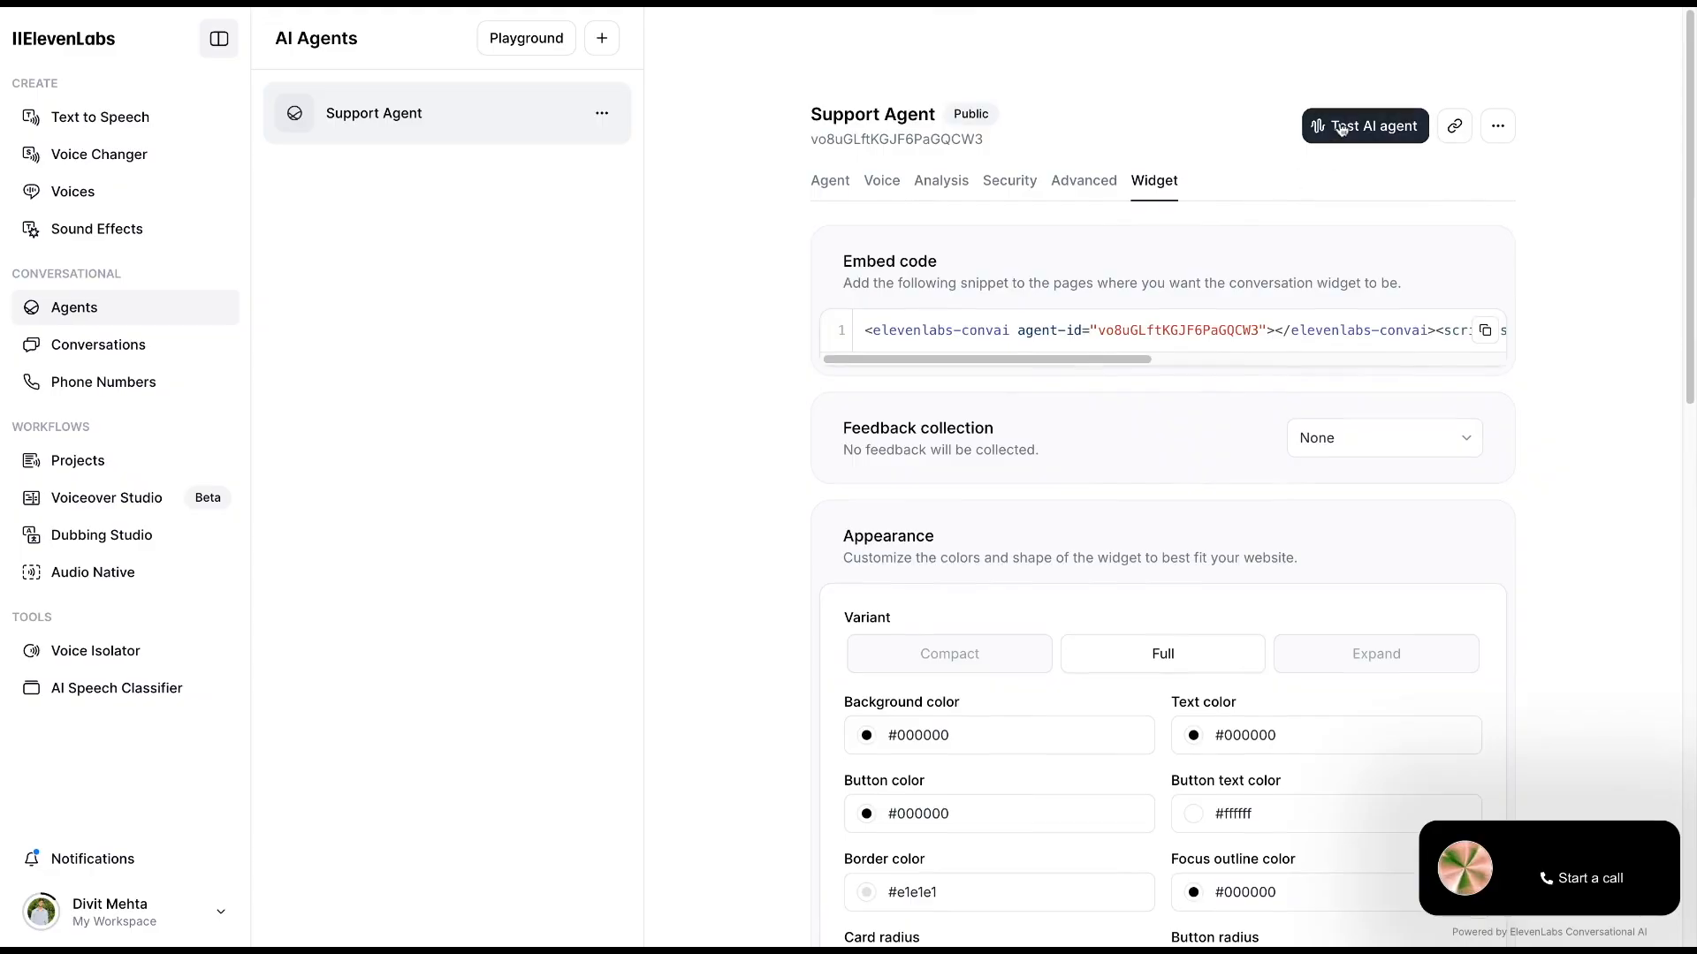
click(1341, 129)
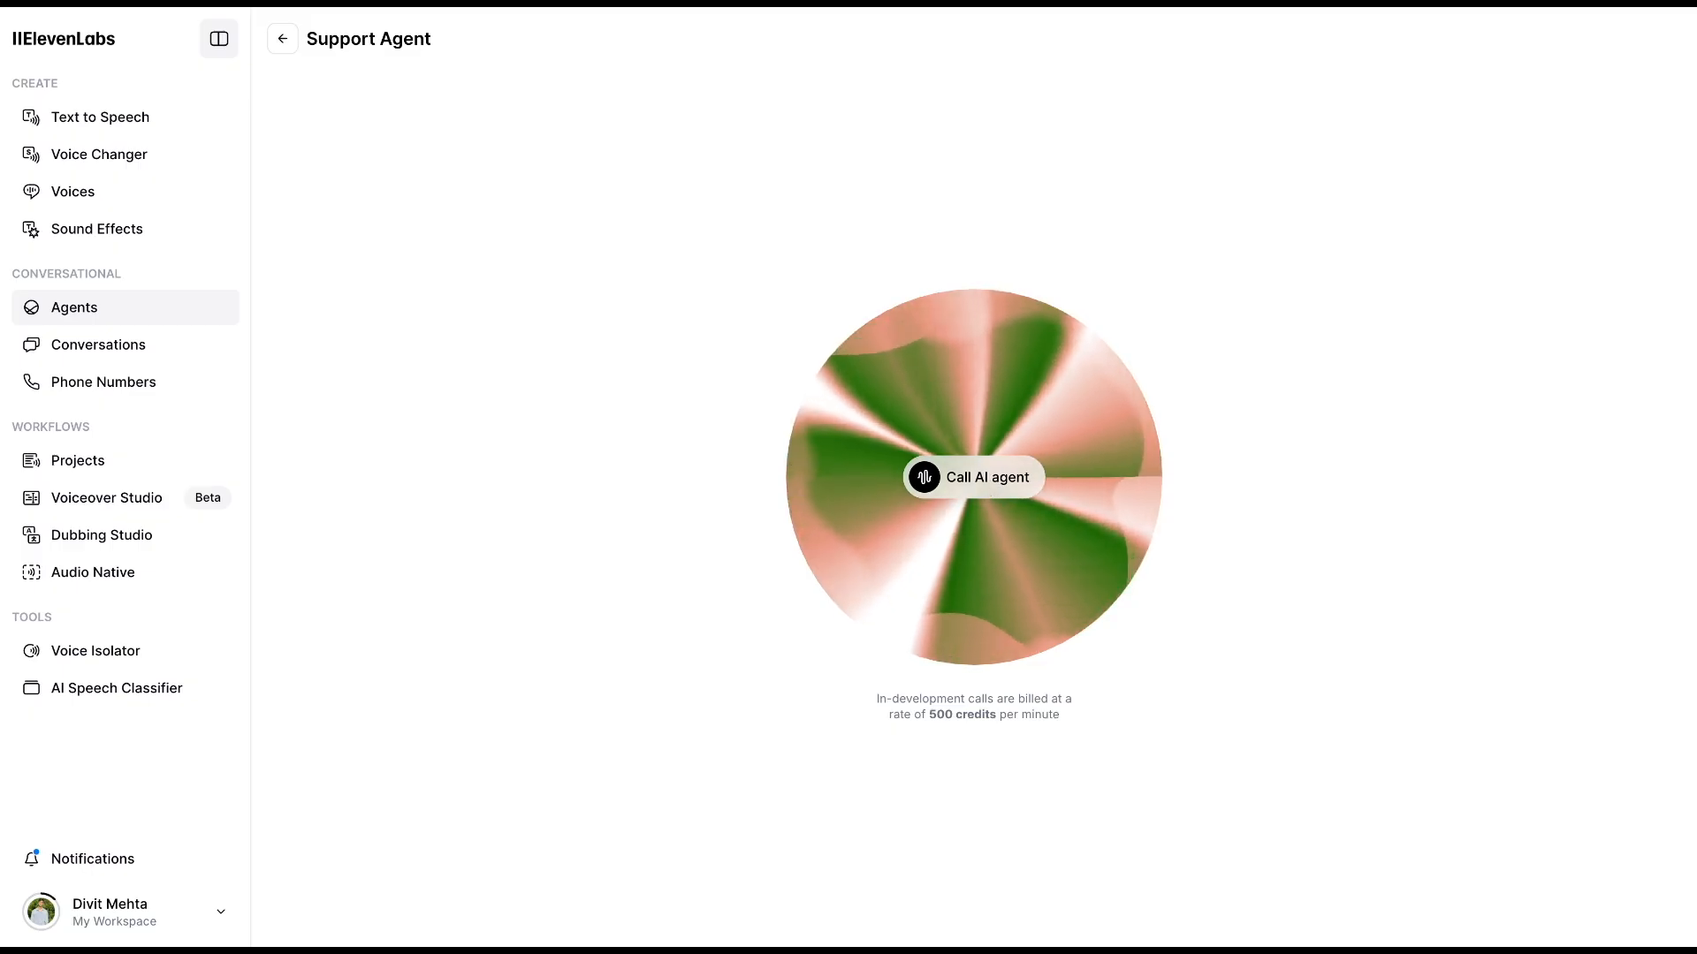
click(973, 477)
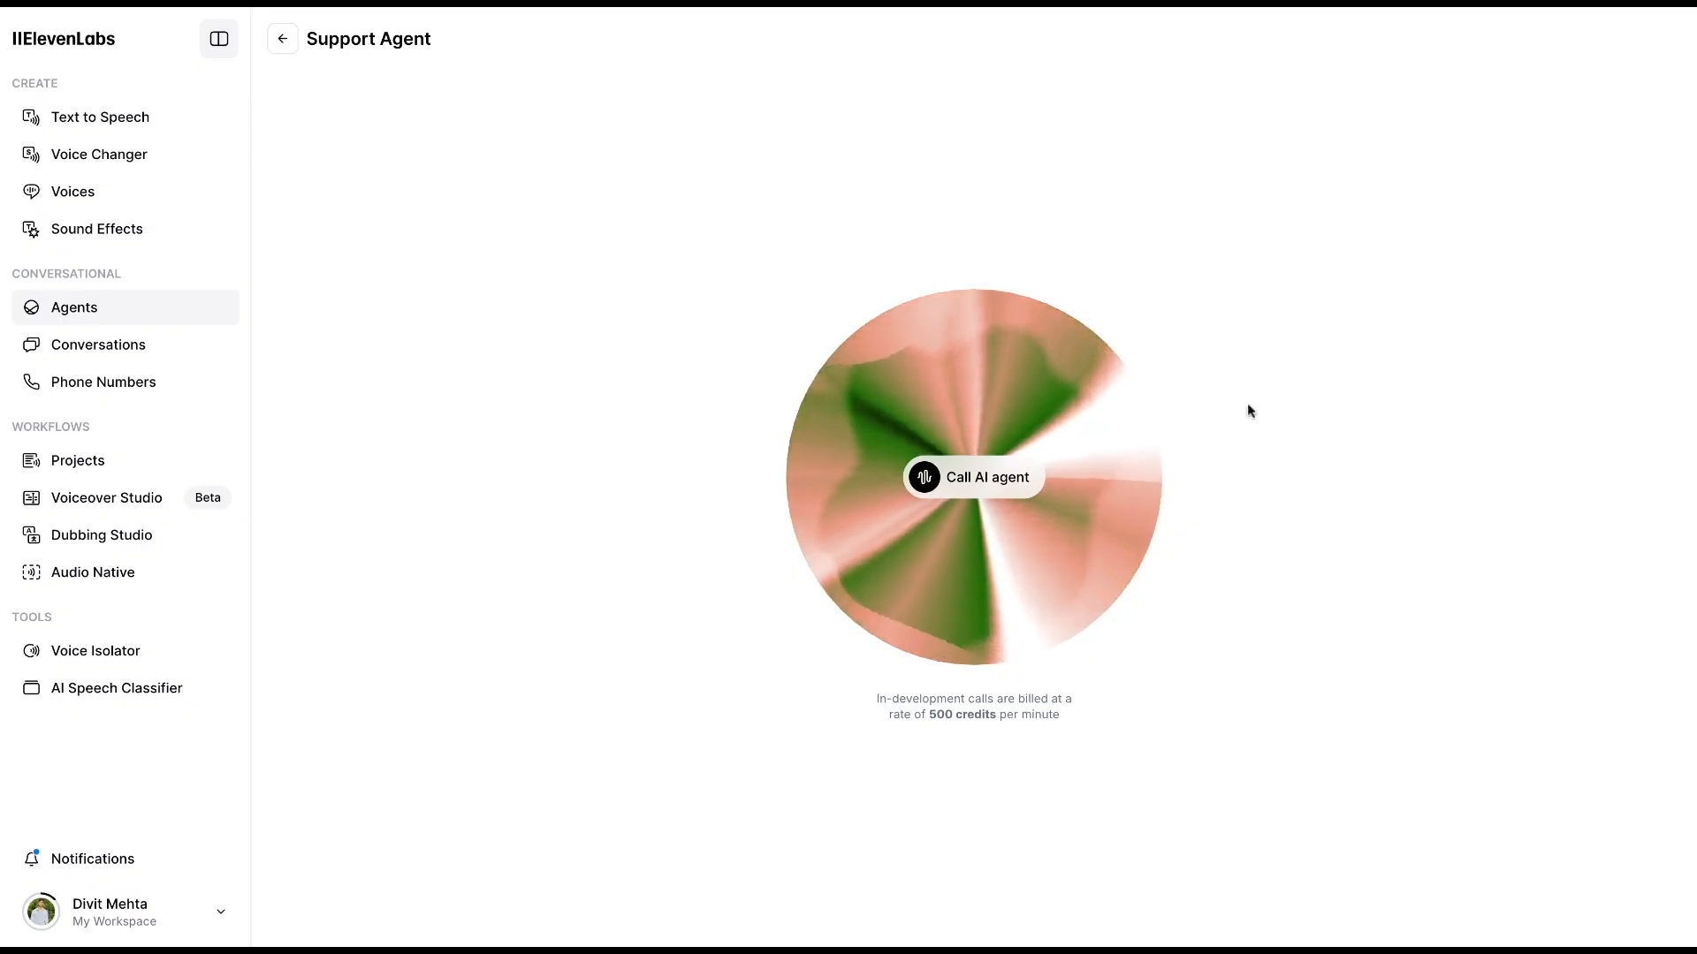
- Review the summary and transcription of the Support Agent conversation from 7:49 PM in the conversation history, and close it
click(204, 347)
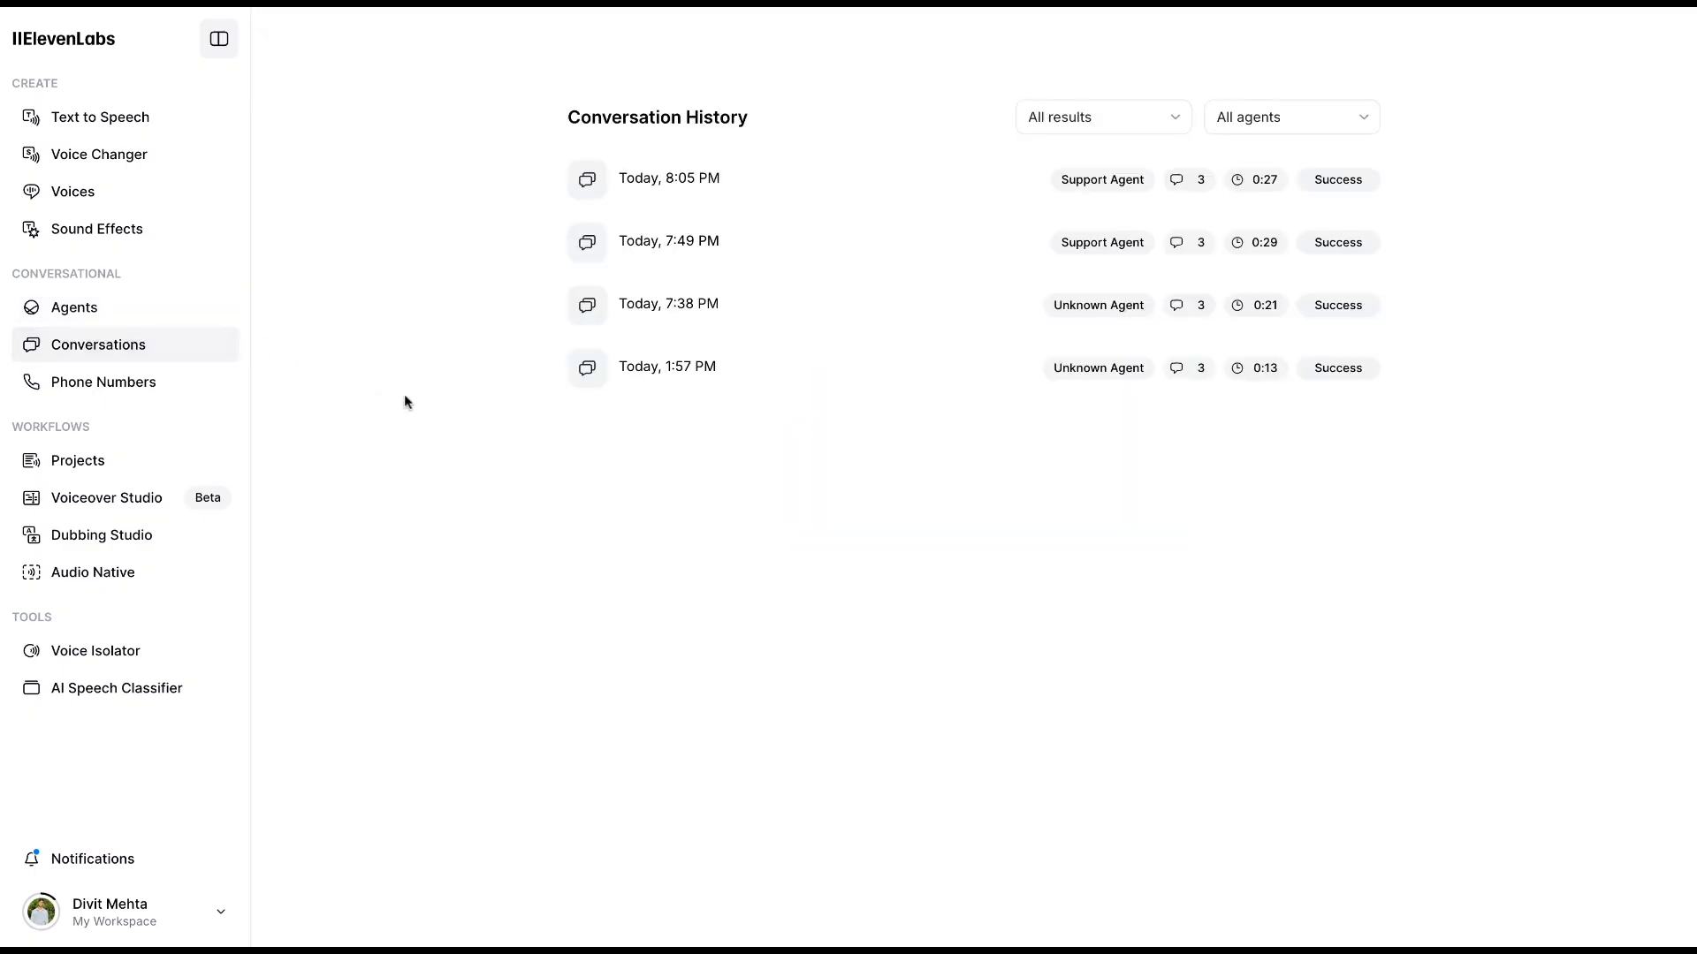
click(654, 258)
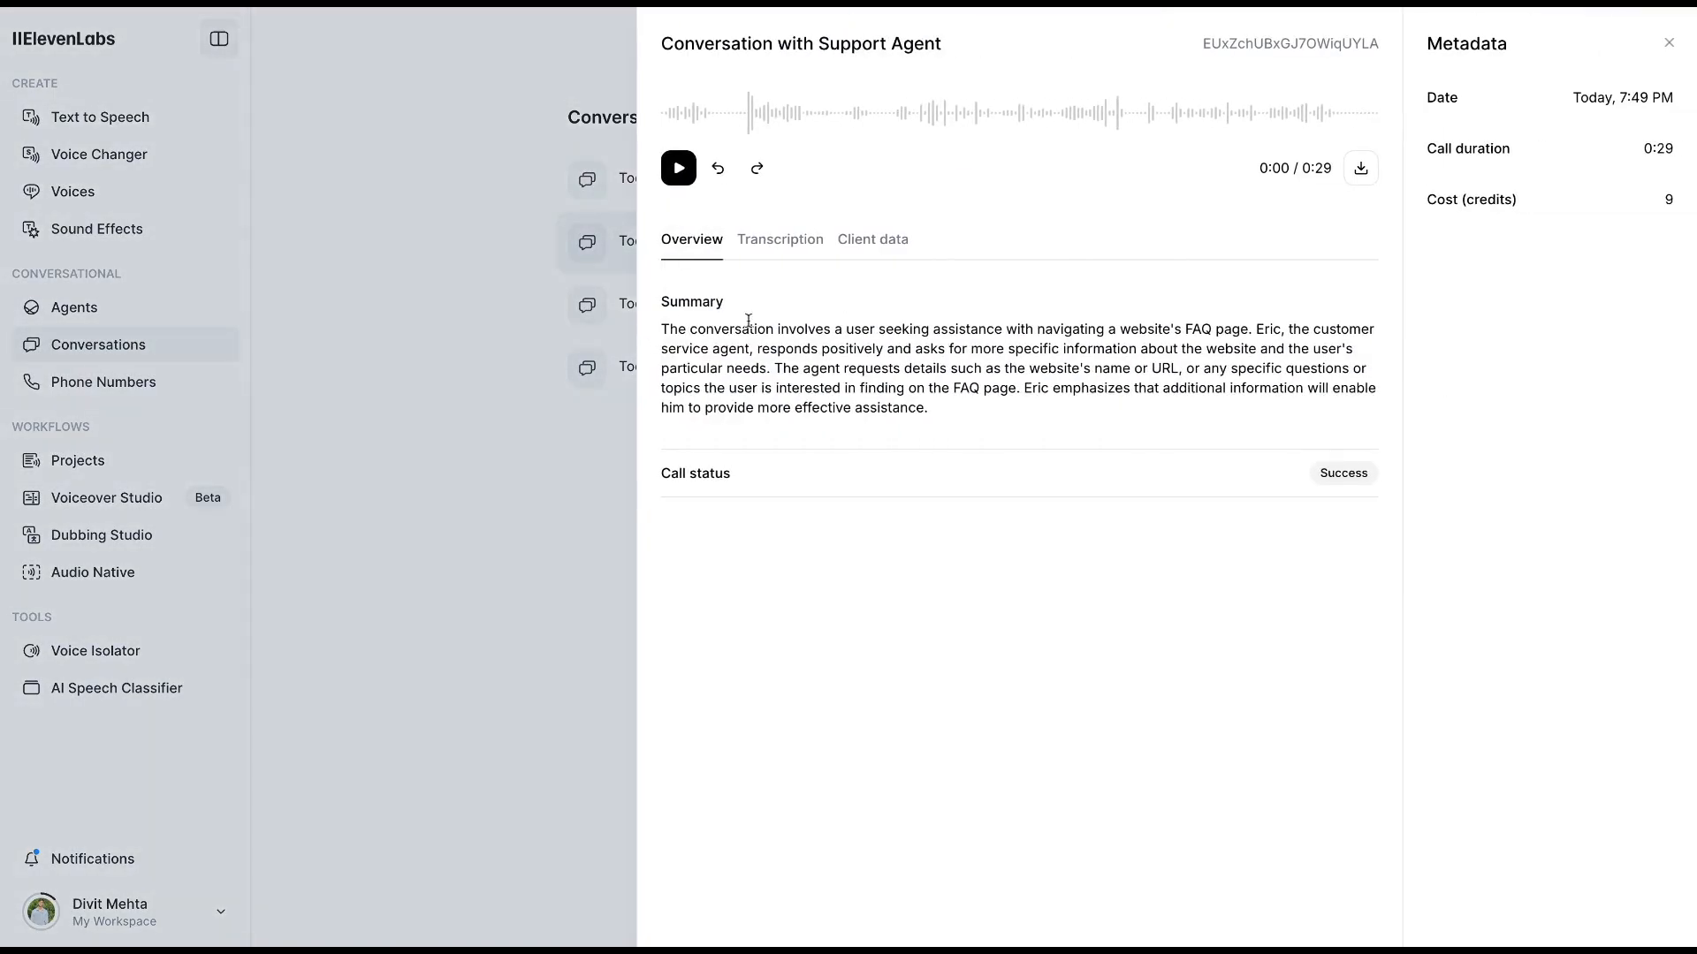
click(747, 253)
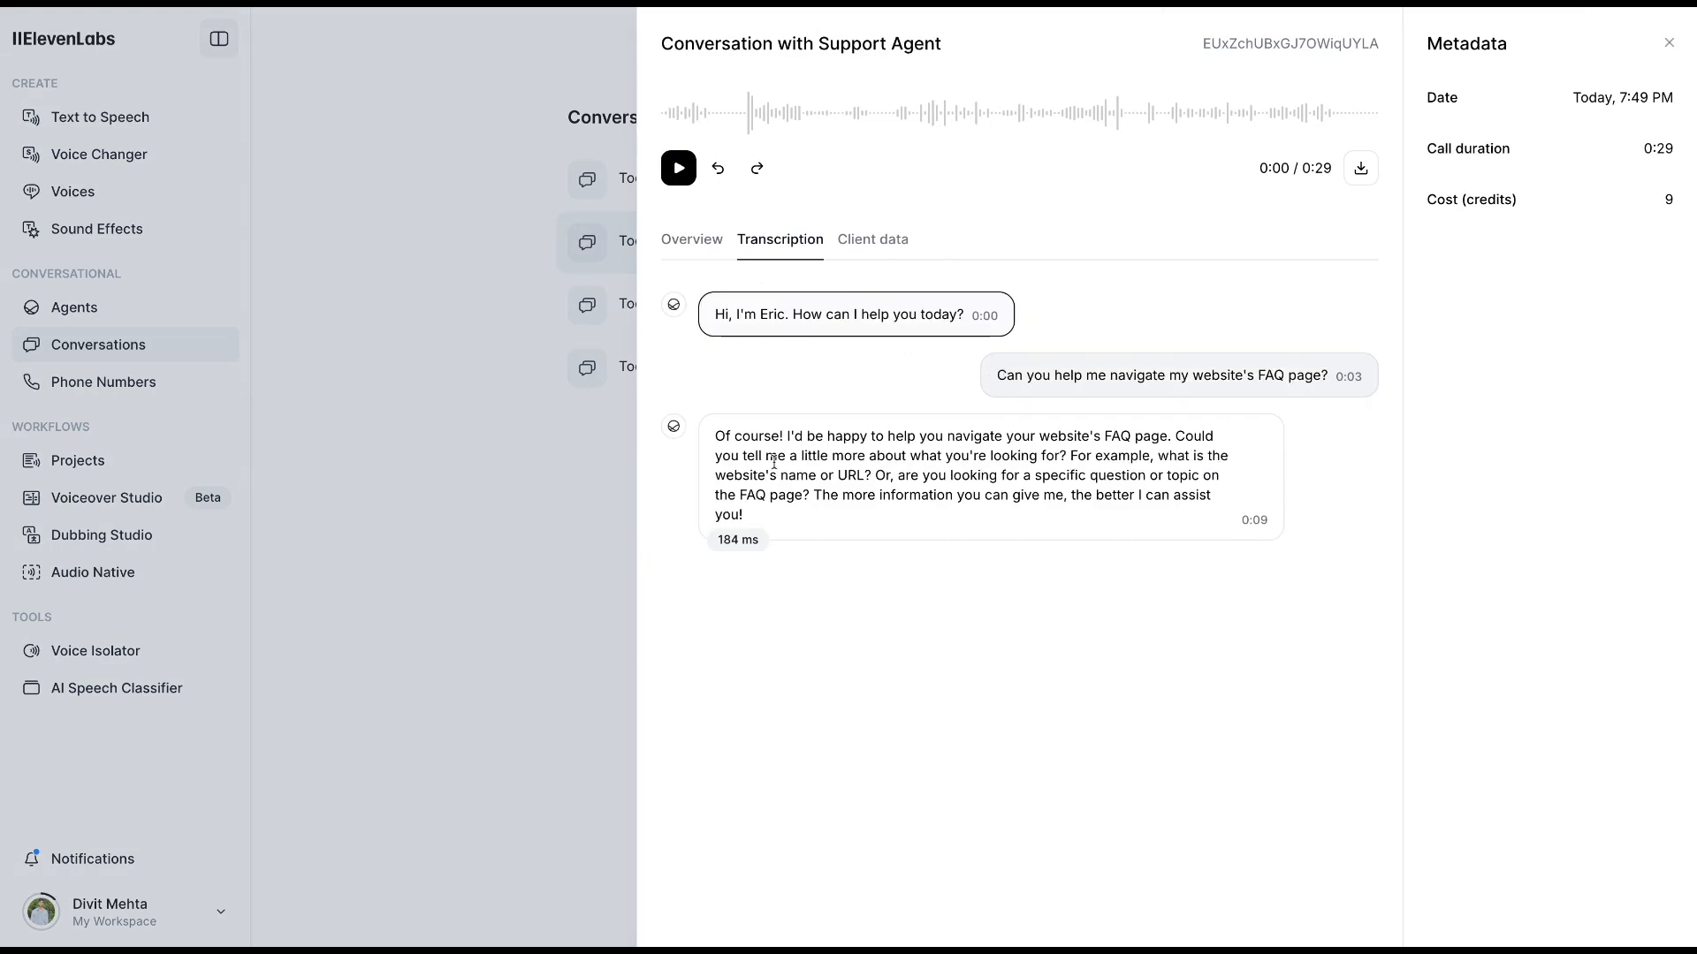
click(513, 412)
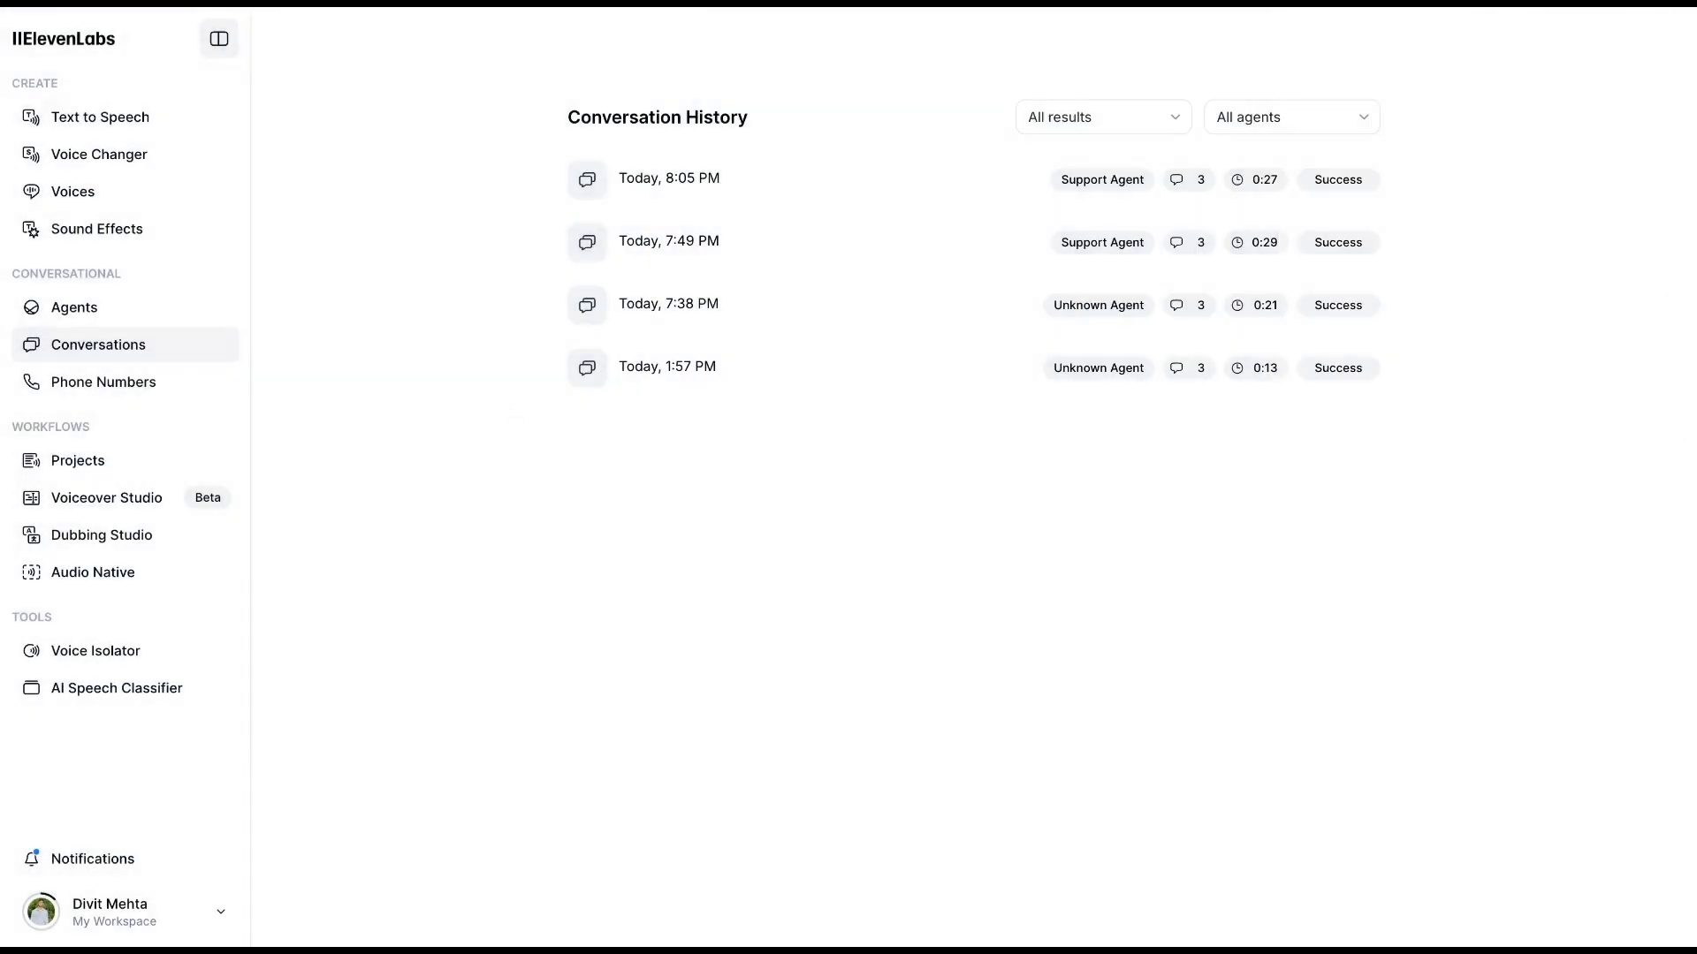
- Look through the Phone Numbers, Projects and Voiceover Studio pages
click(131, 398)
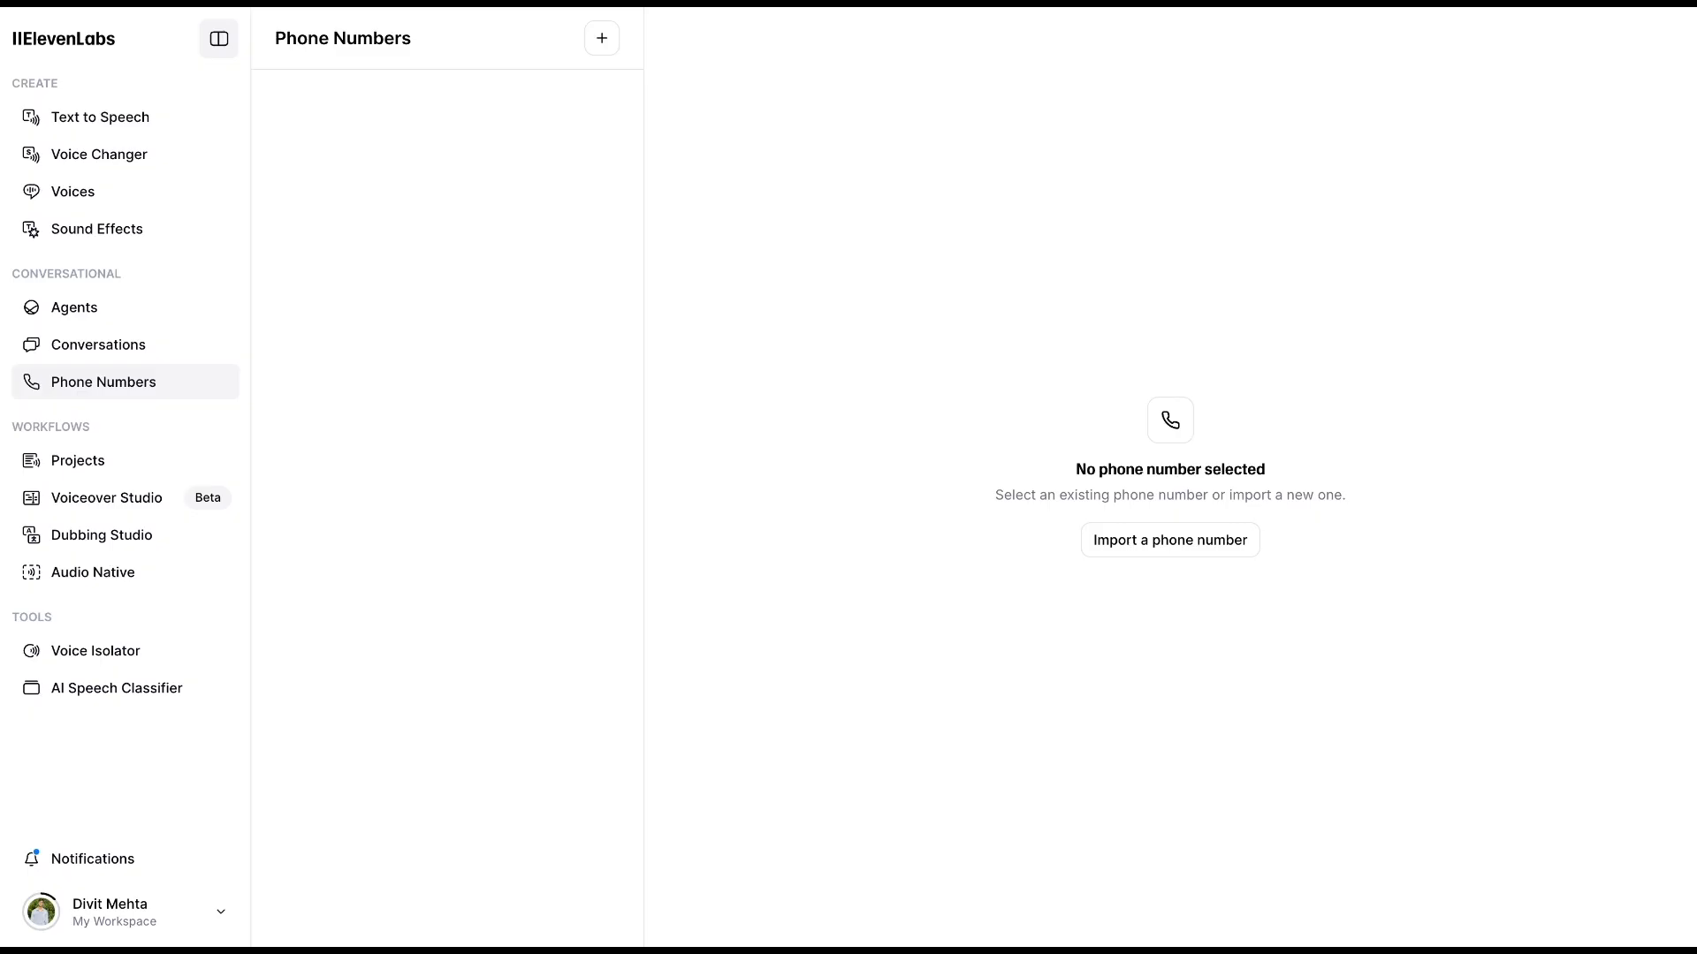
click(164, 473)
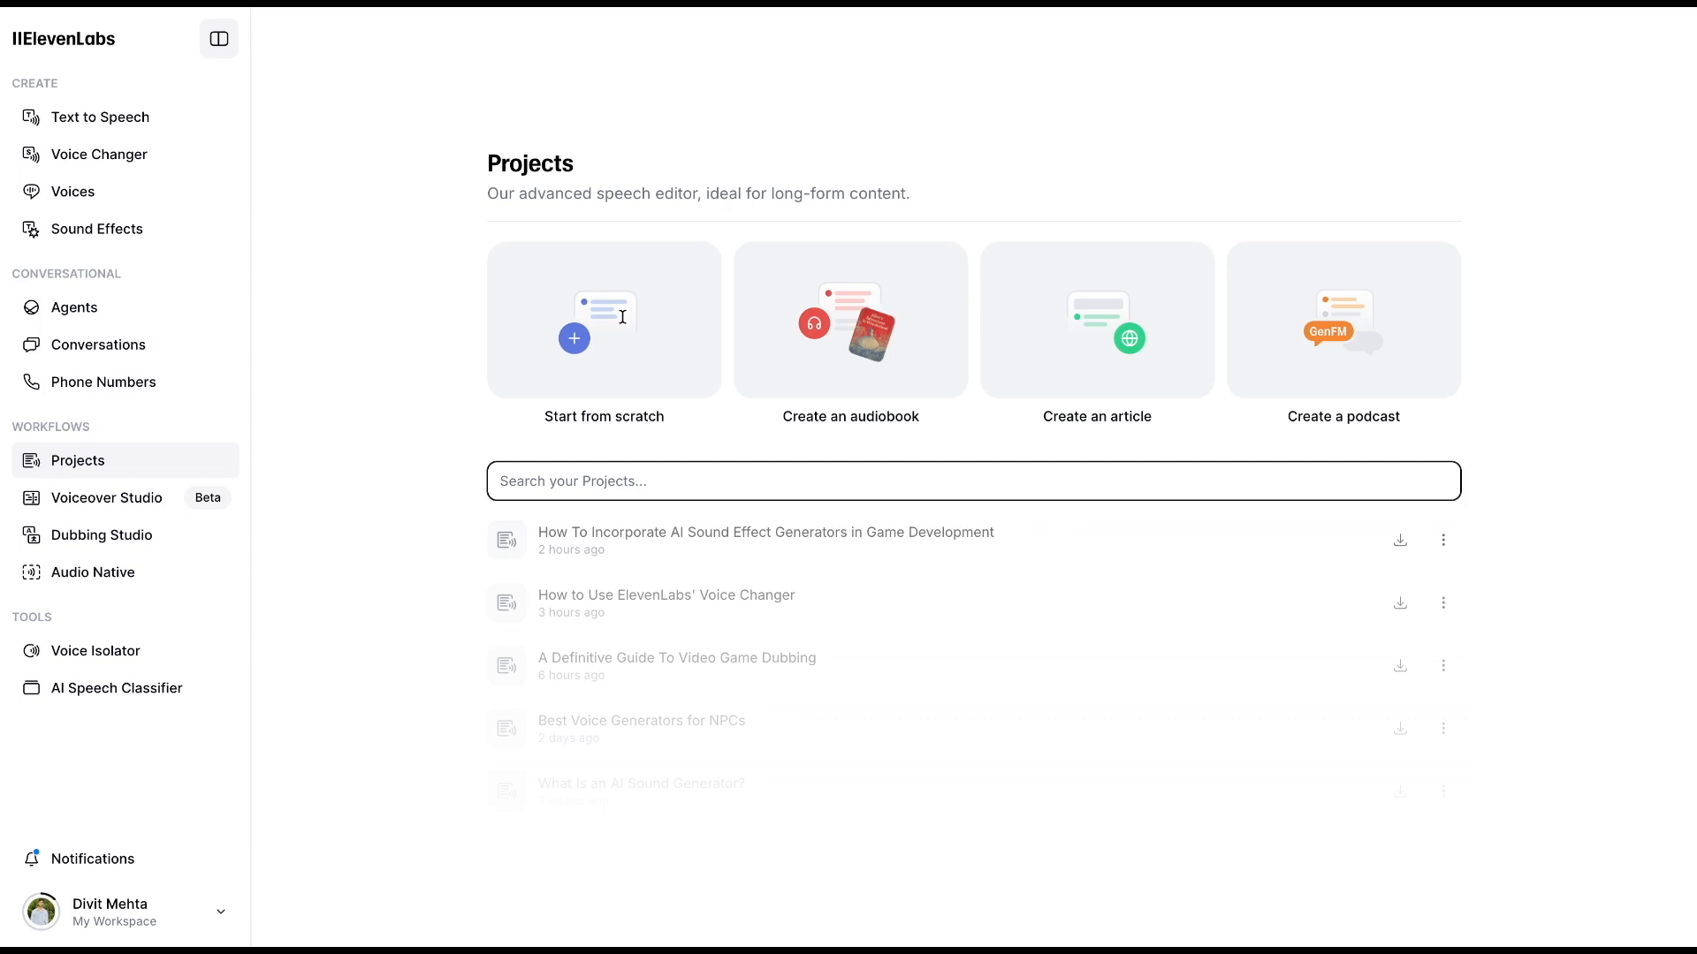
click(121, 504)
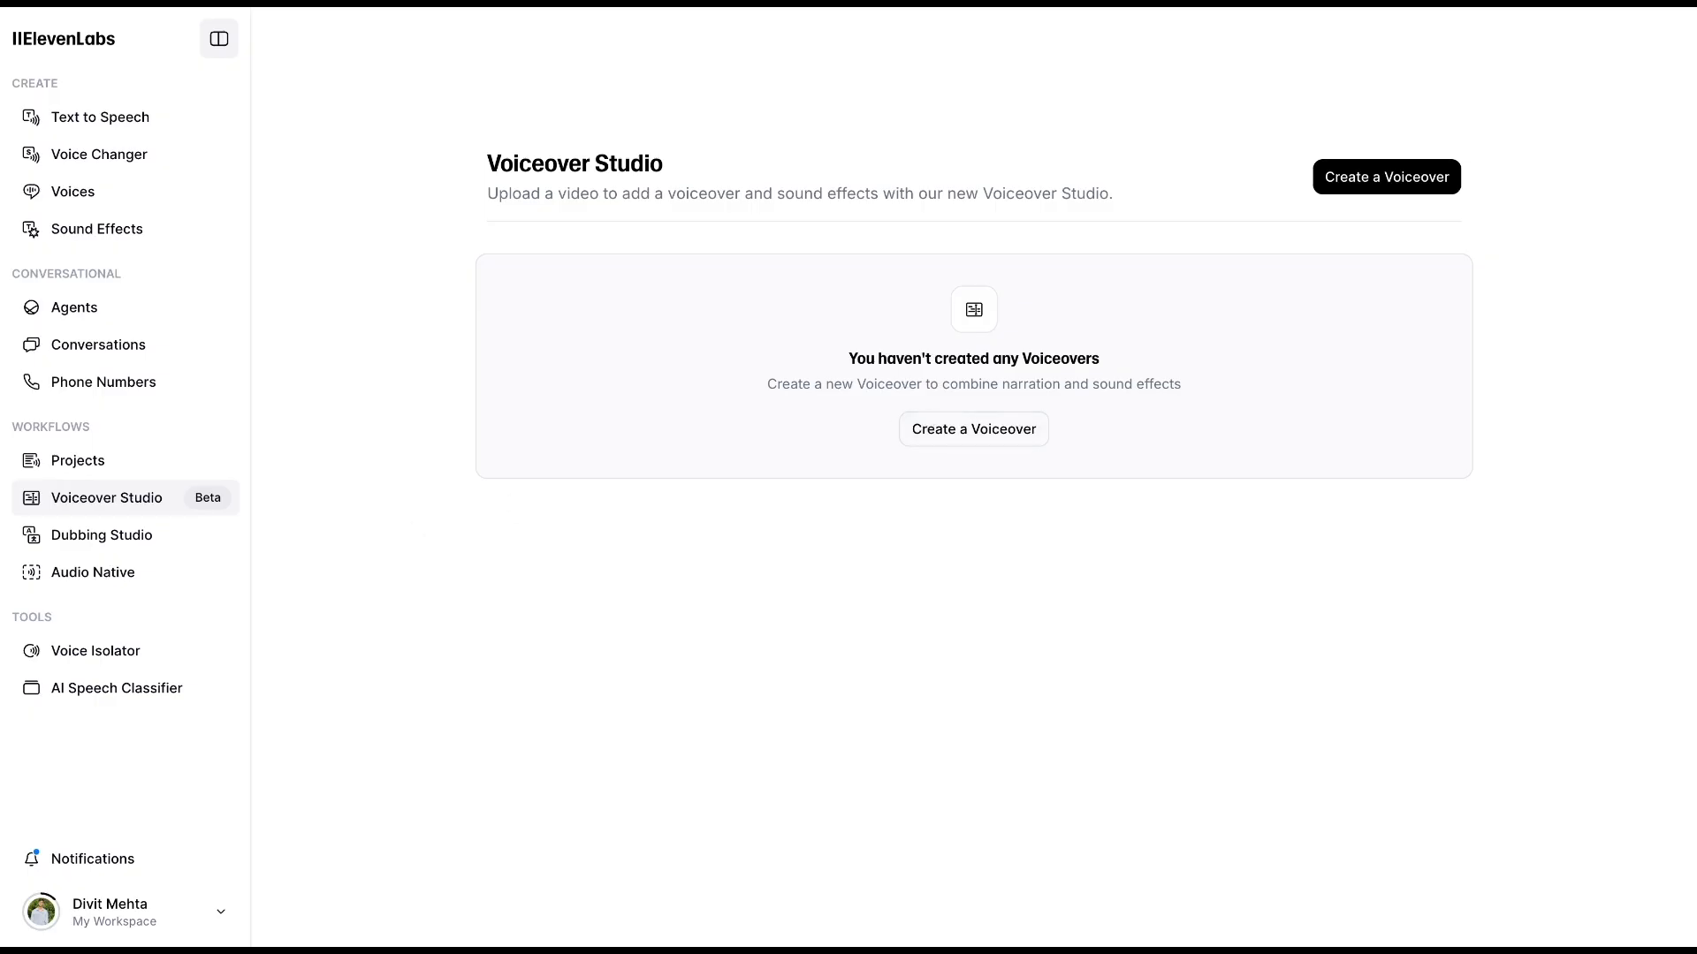
- Examine Dubbing Studio's form for a new dub with YouTube as the source, and close it without creating a dub
click(164, 548)
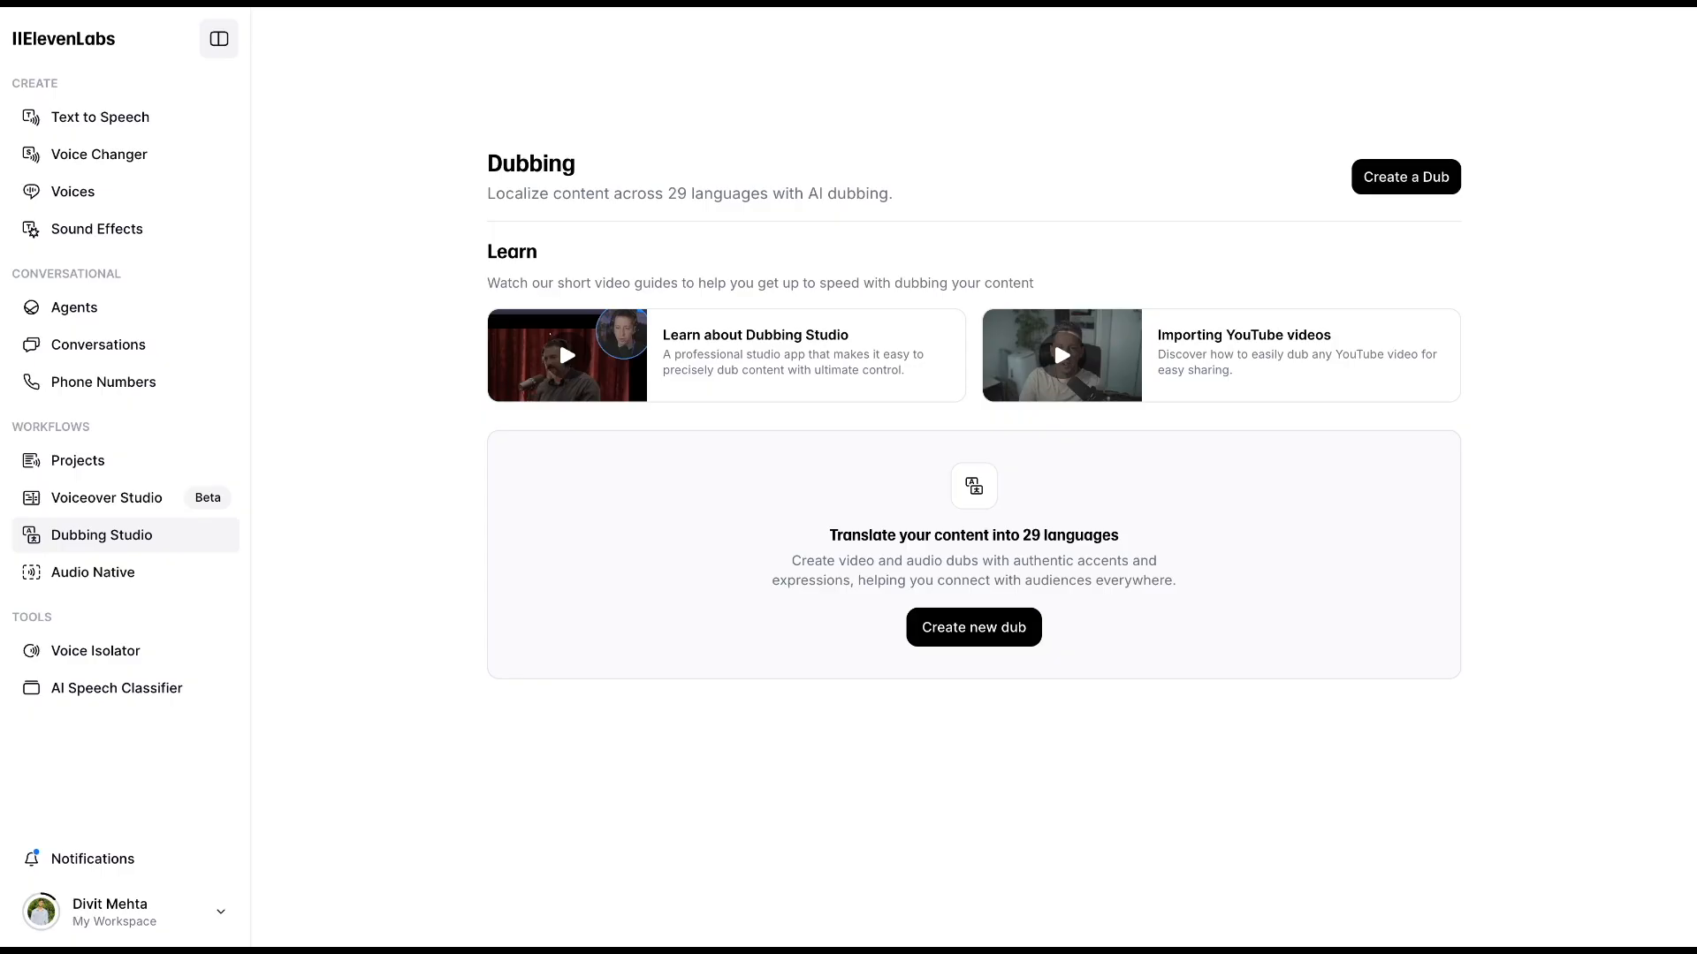
click(1381, 186)
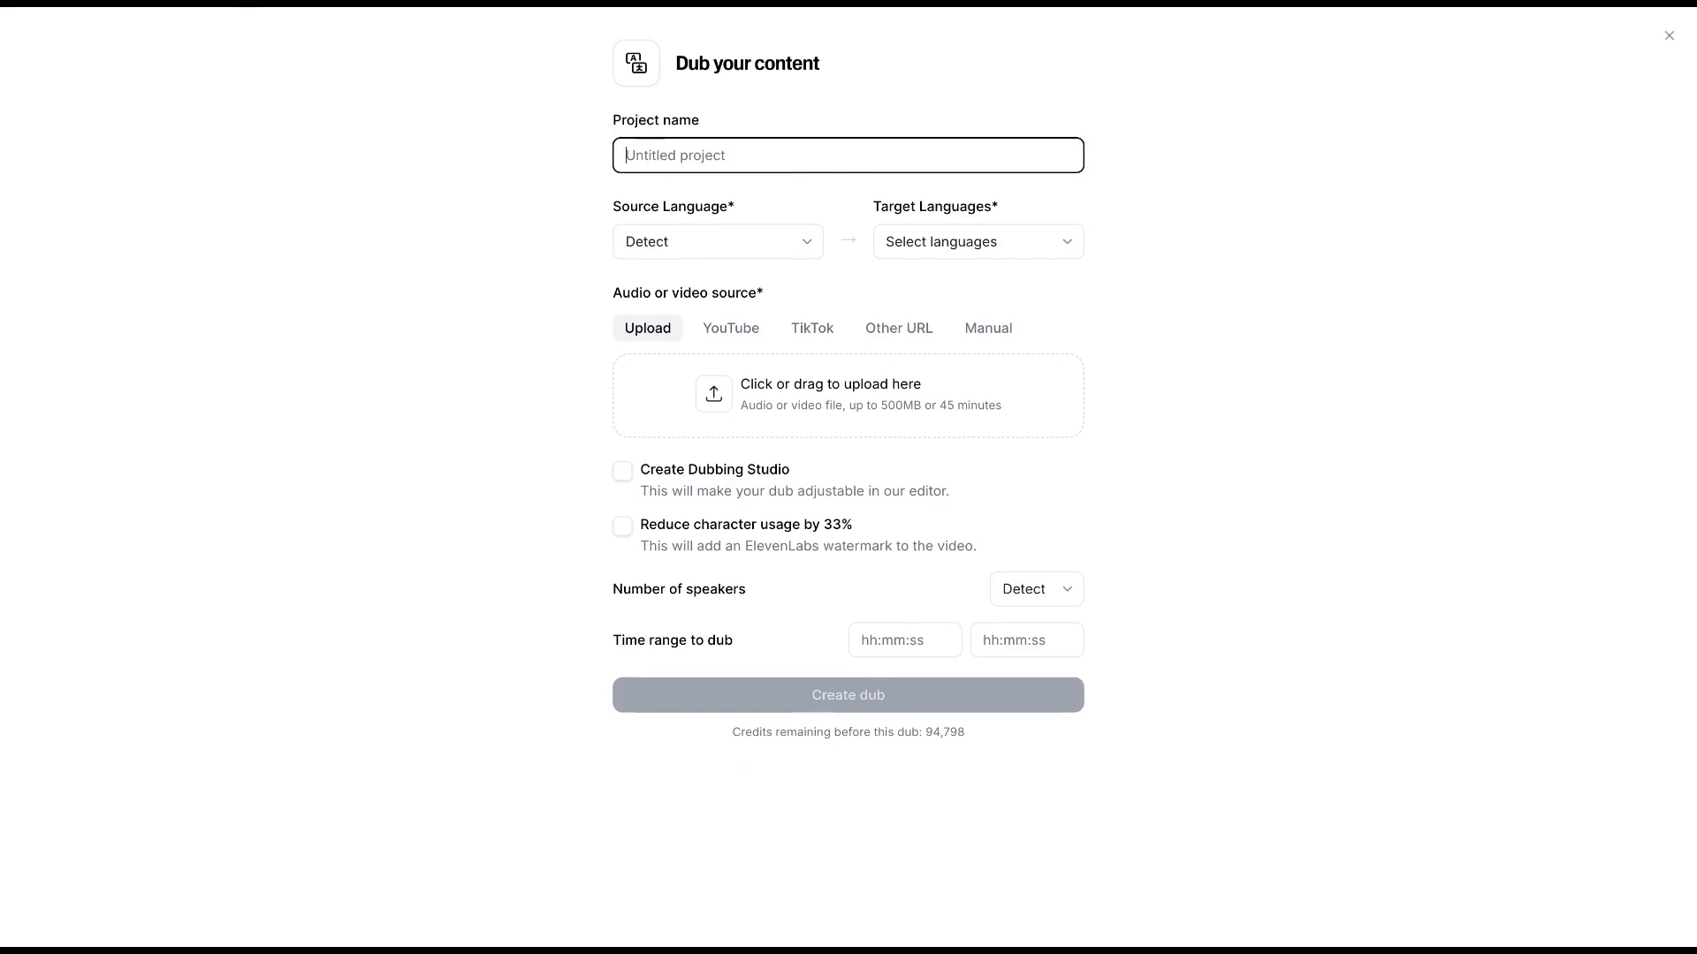
click(743, 330)
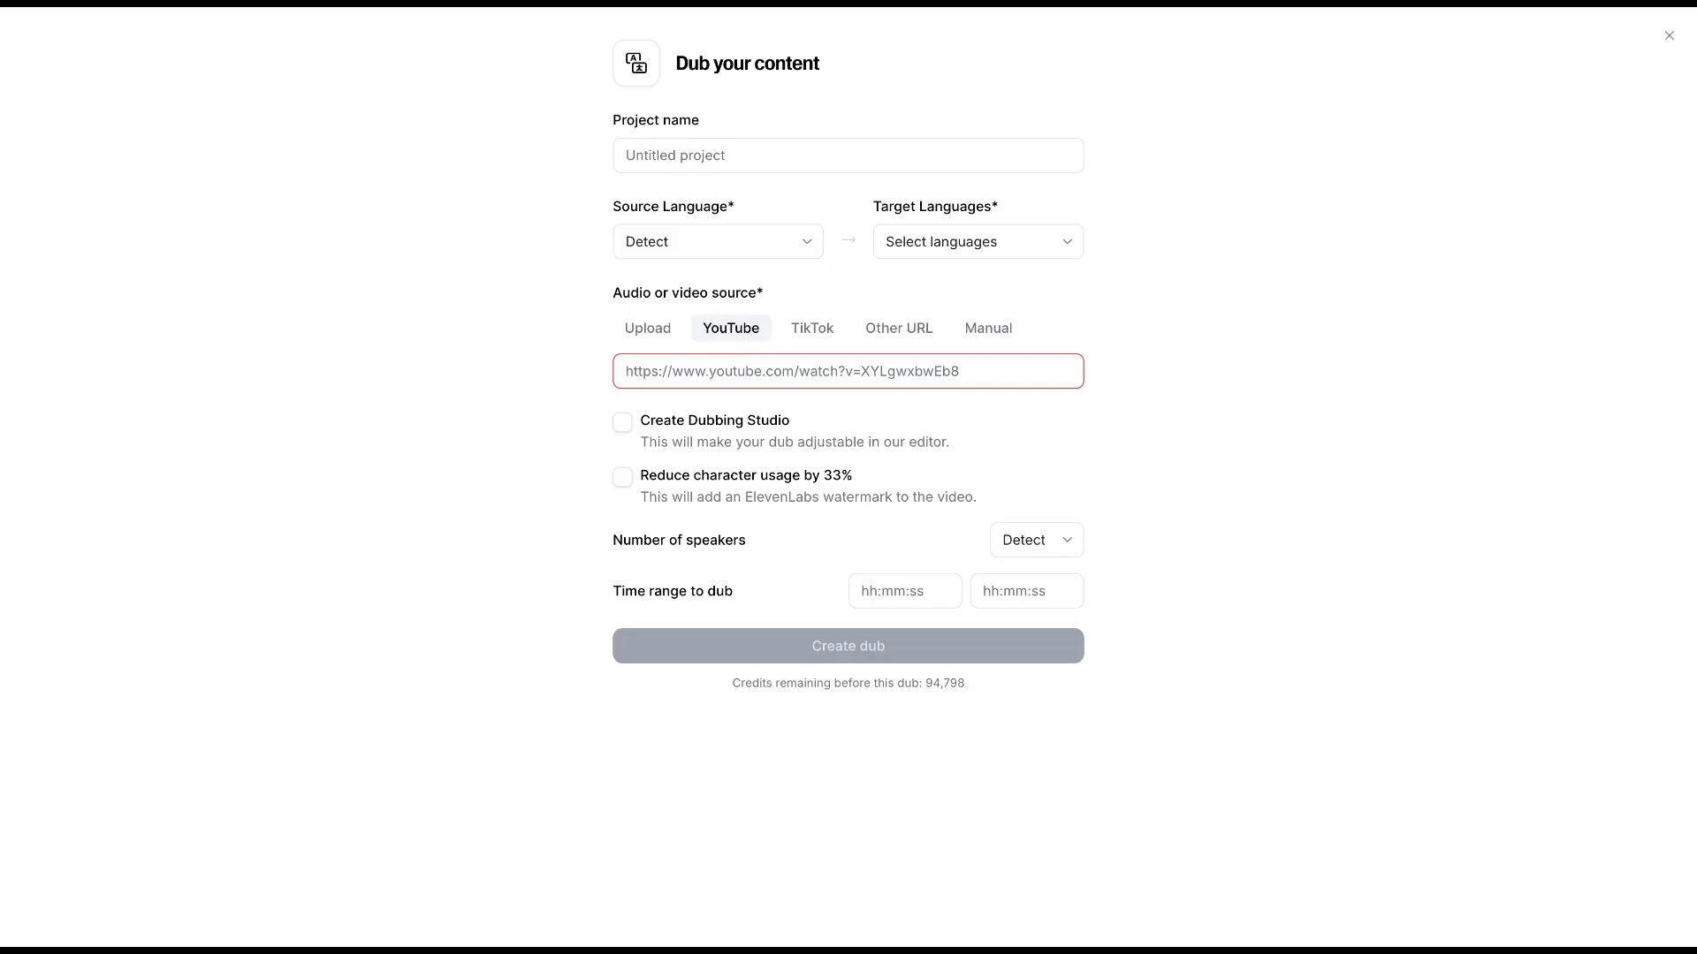
key(Escape)
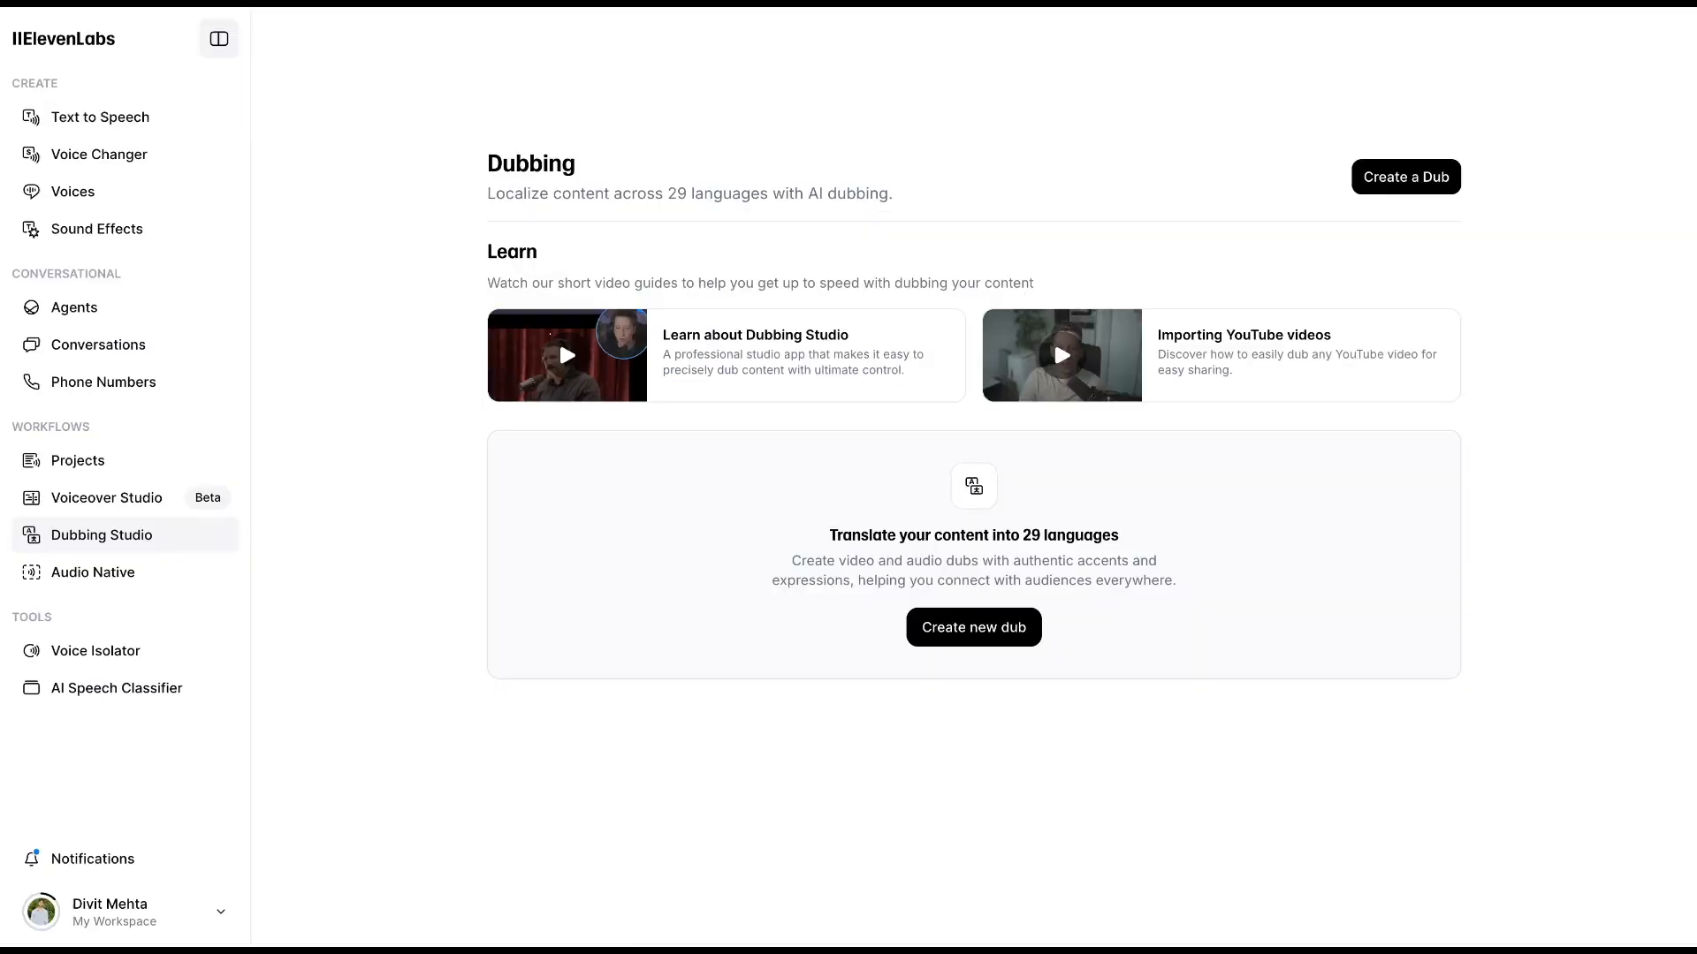
- Examine the Audio Native page from its player appearance settings to the URL allowlist and embed code
click(130, 585)
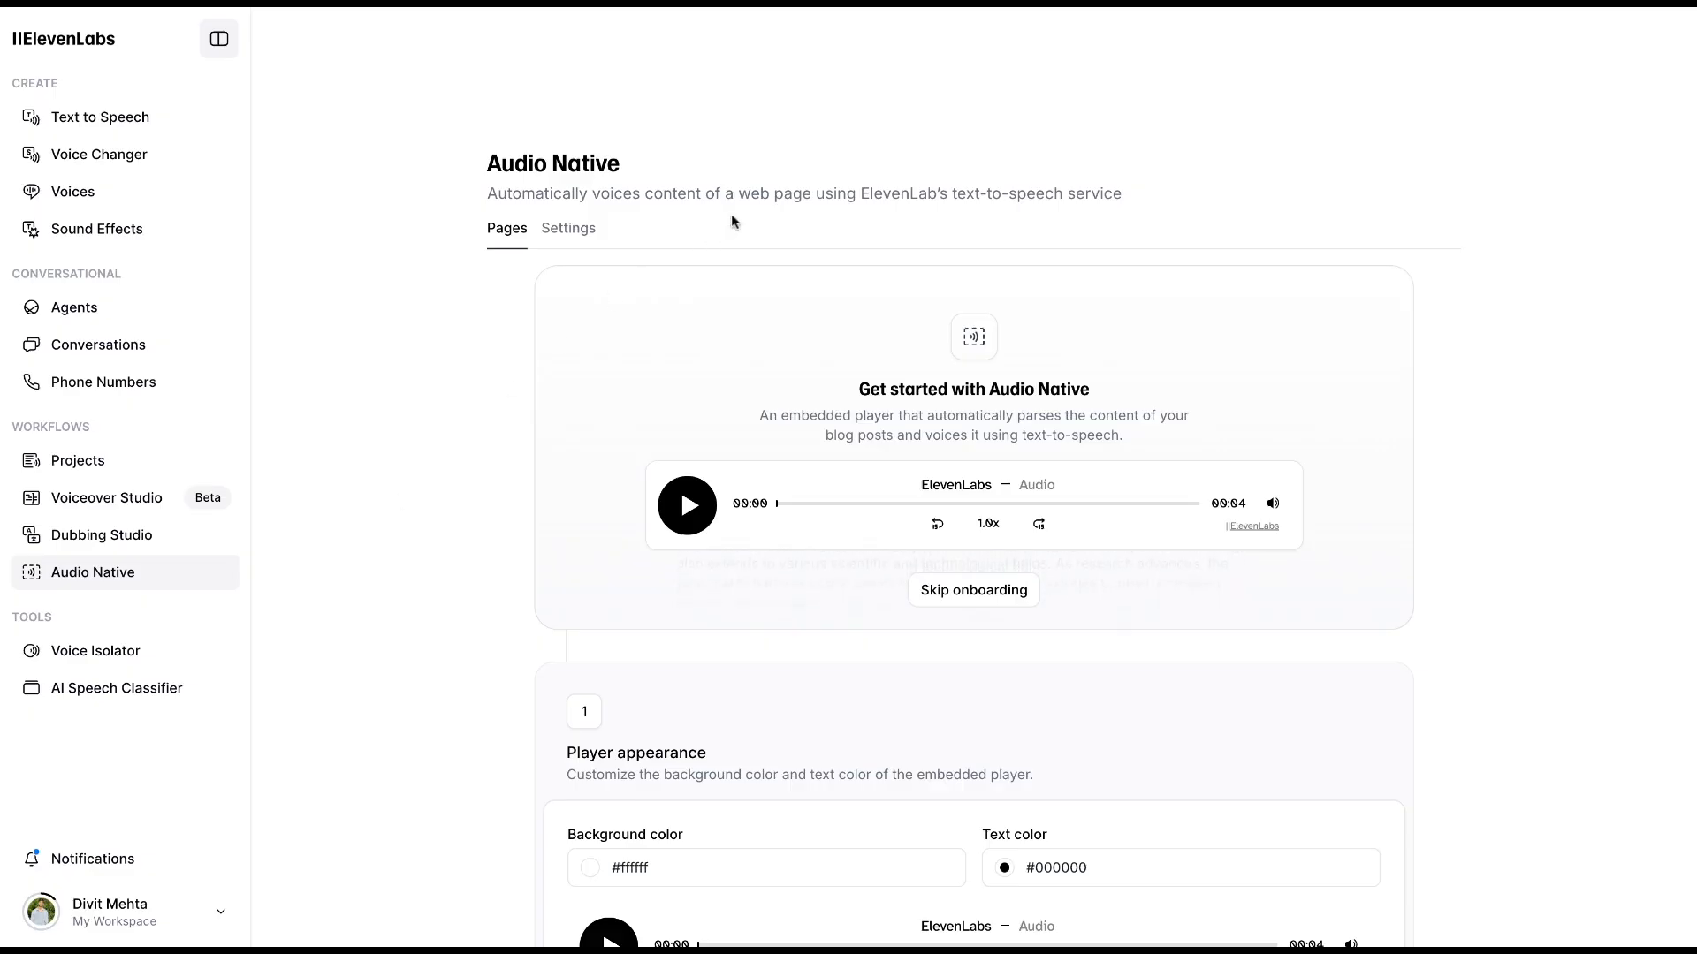
scroll(731, 470, down, 8)
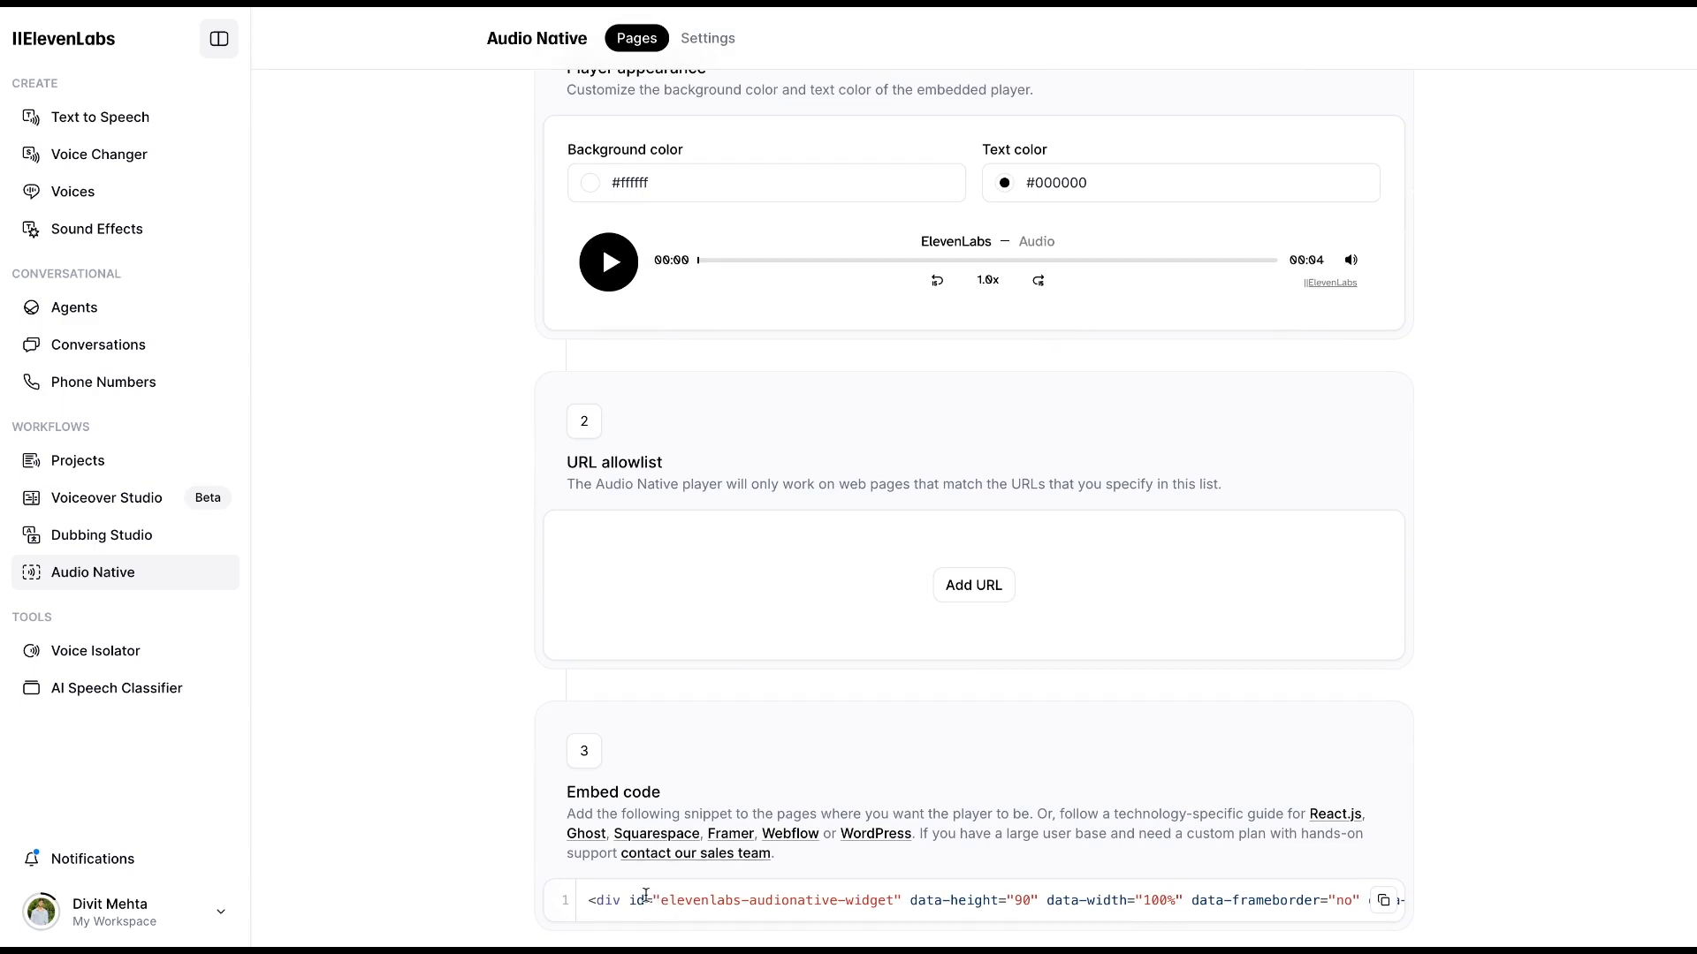
scroll(622, 670, up, 7)
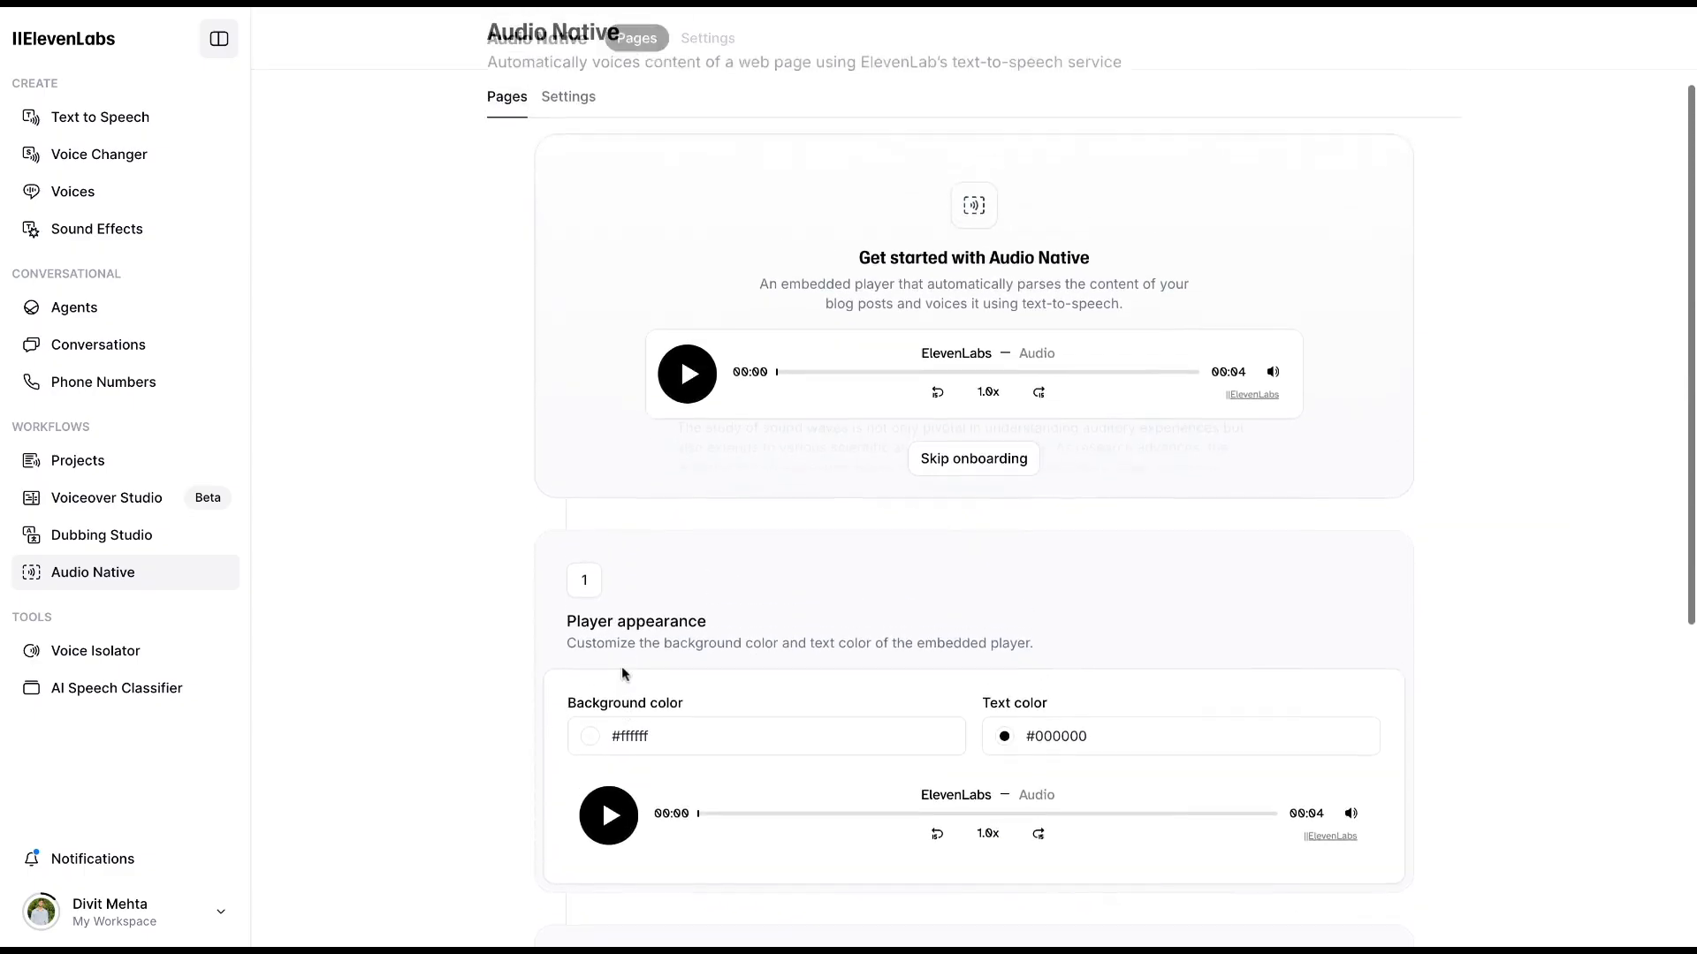
scroll(622, 668, up, 1)
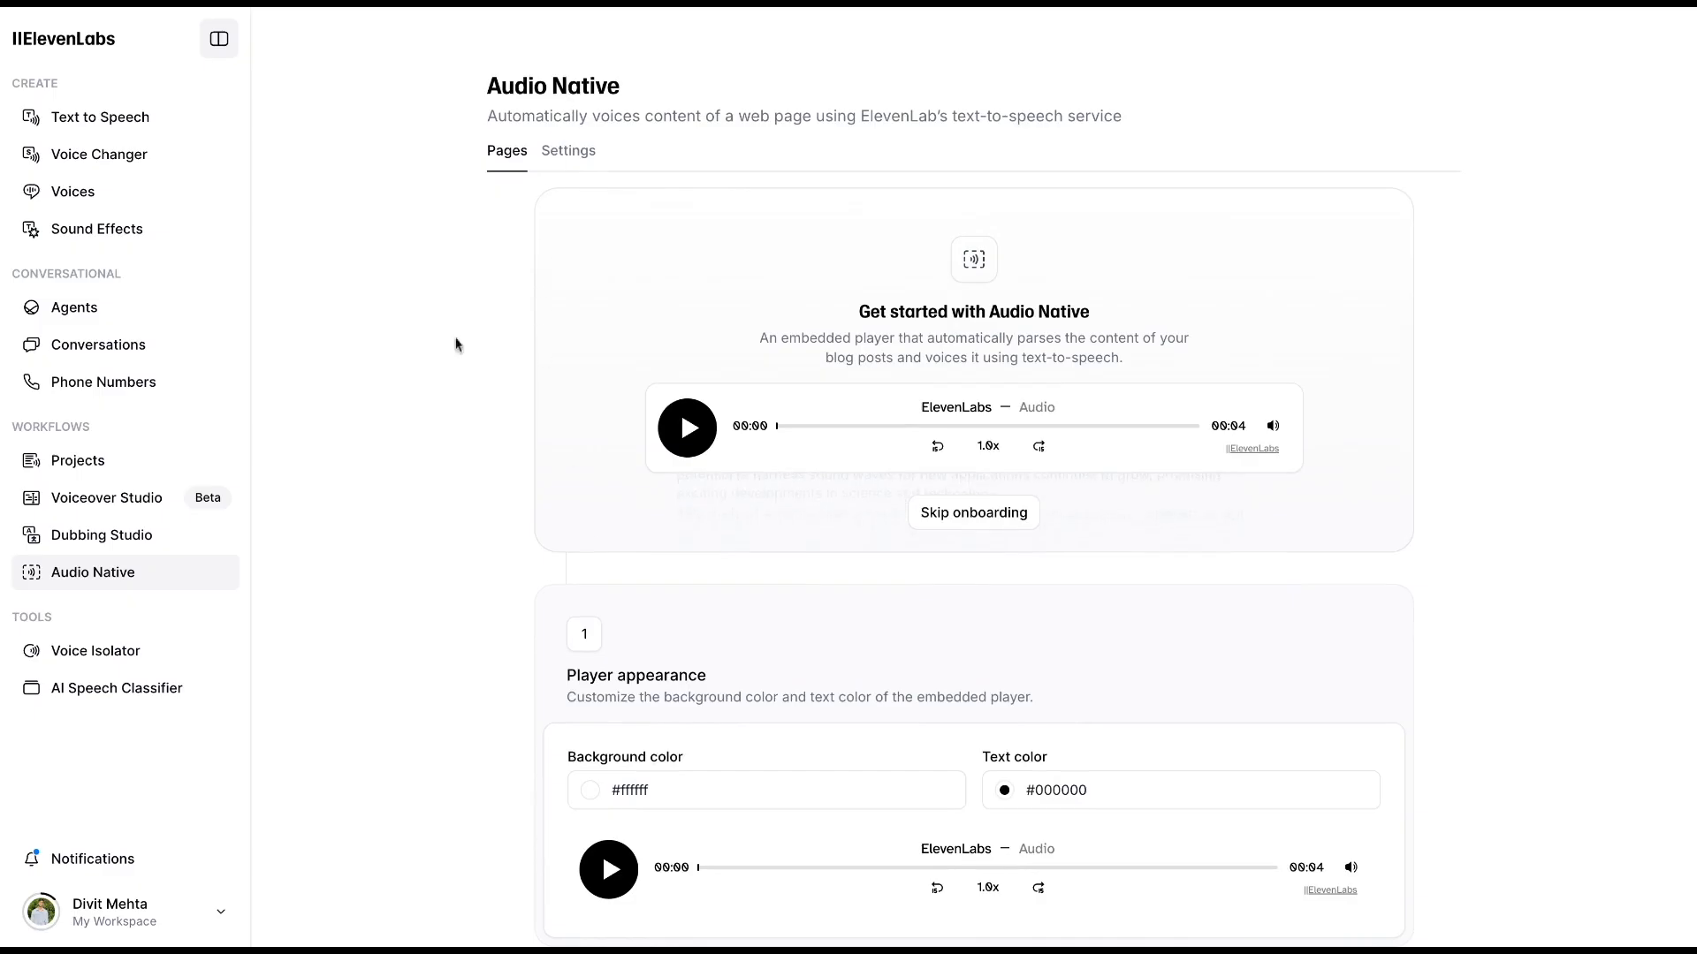
- Play the Voice Isolator demo video, switch between its original and voice-isolated audio, and close the demo
click(112, 657)
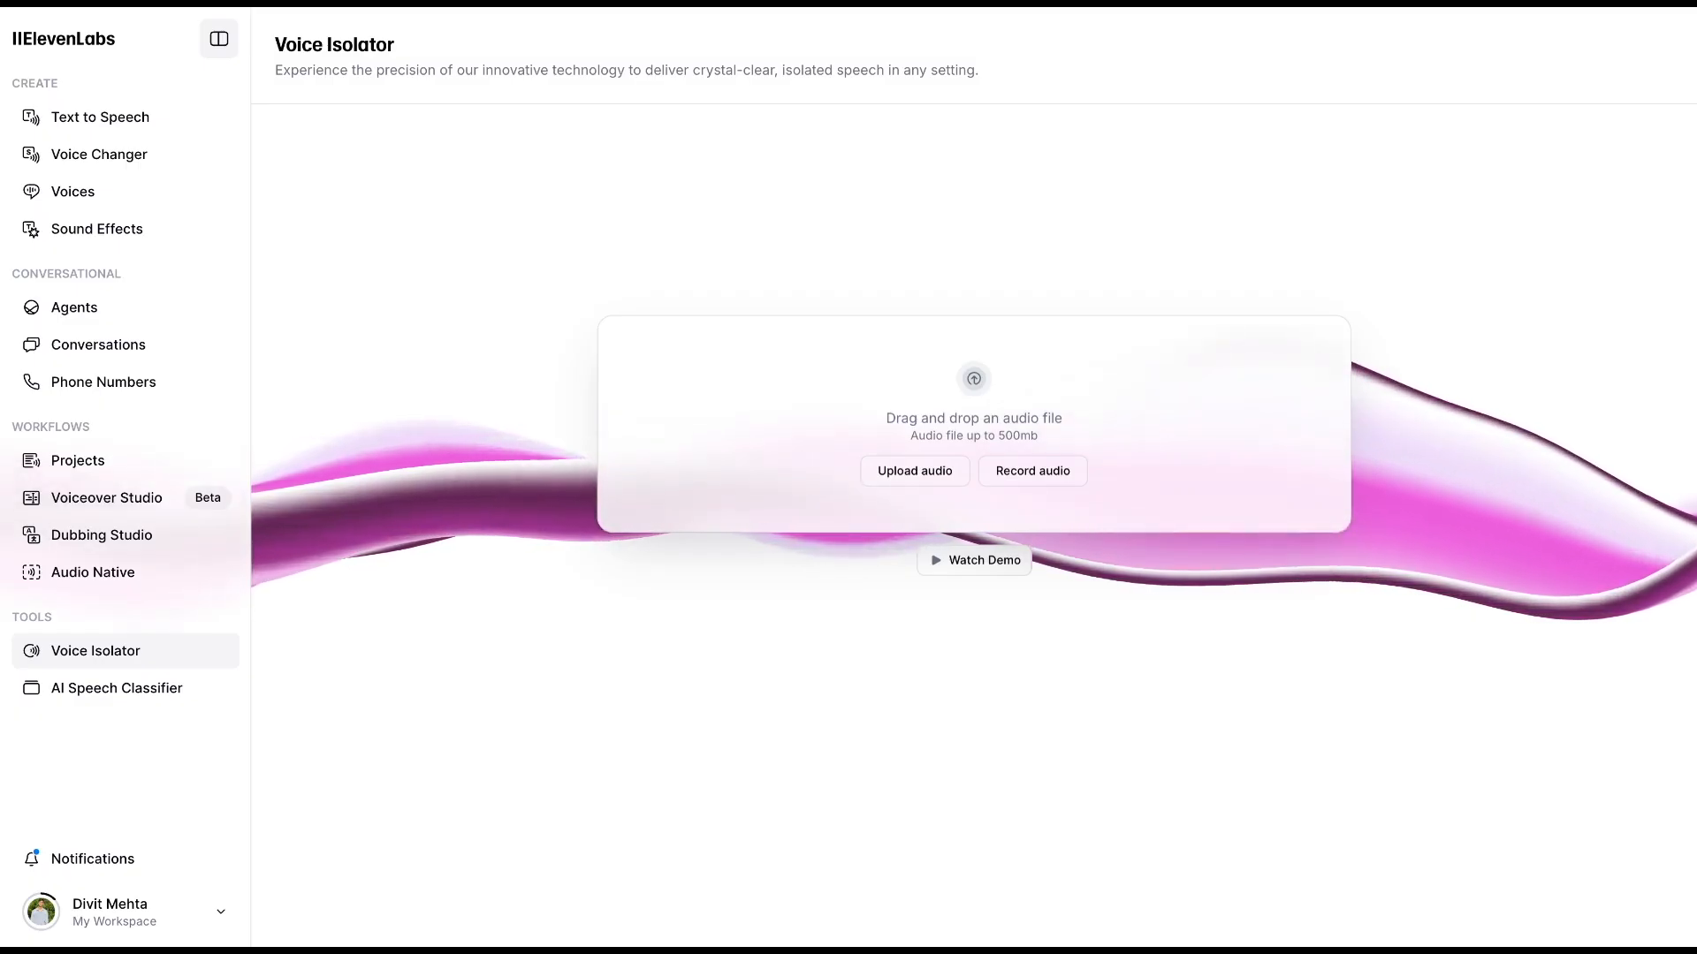
click(961, 565)
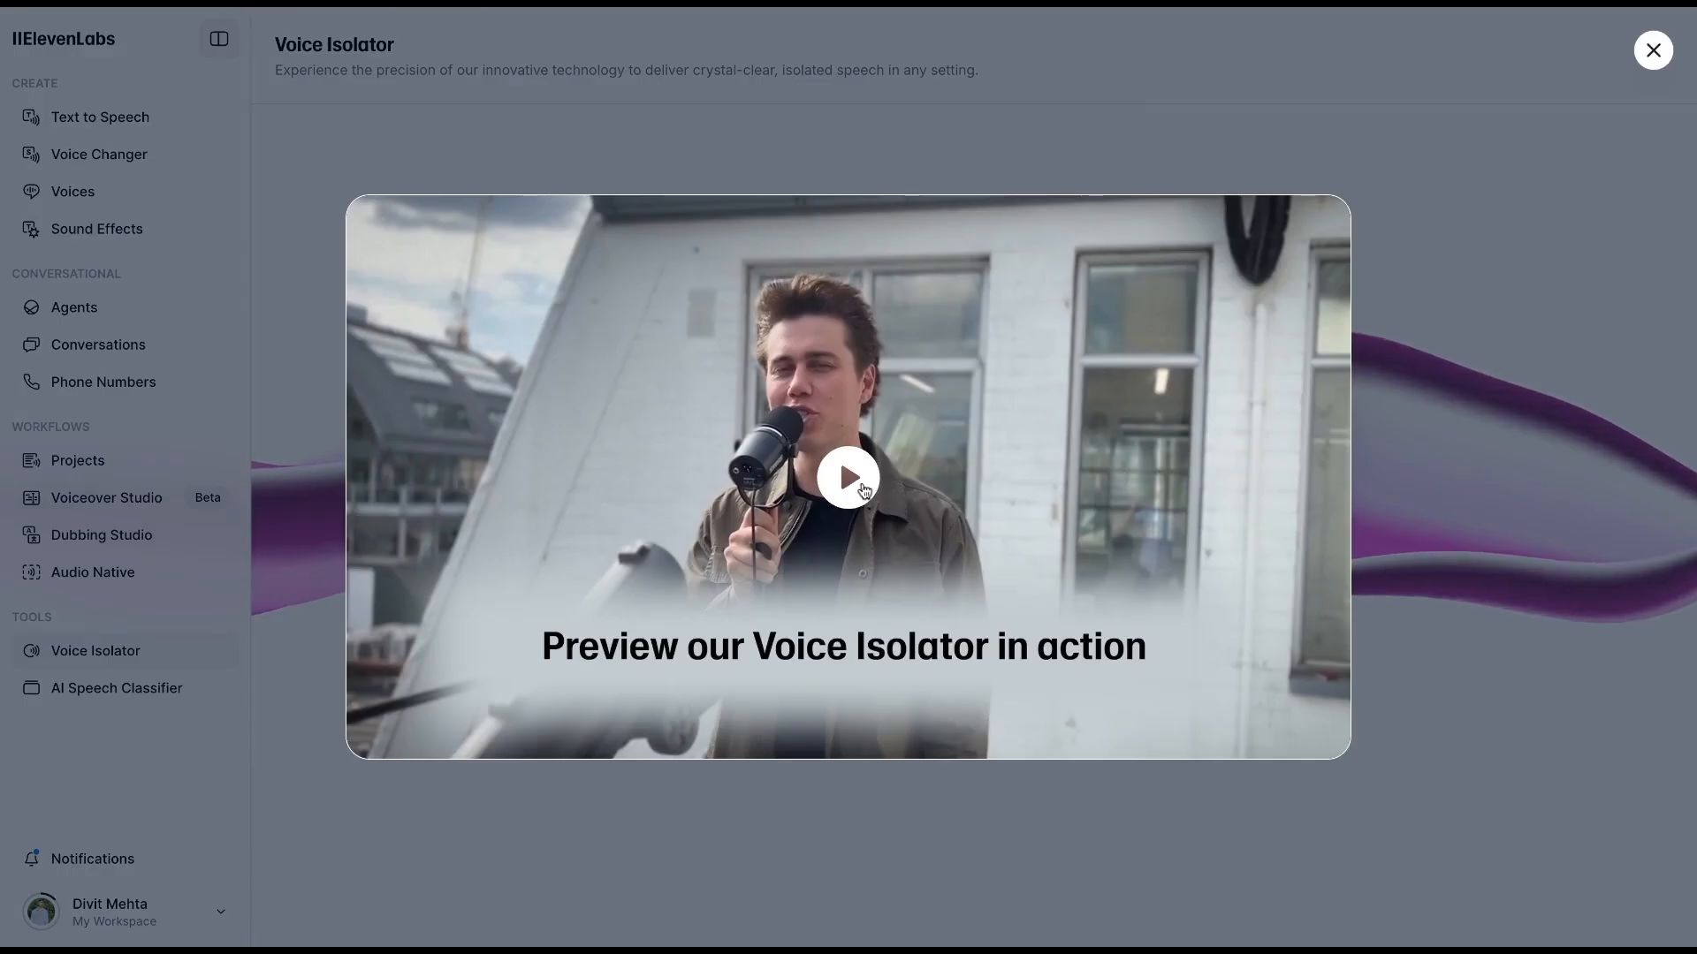
click(864, 488)
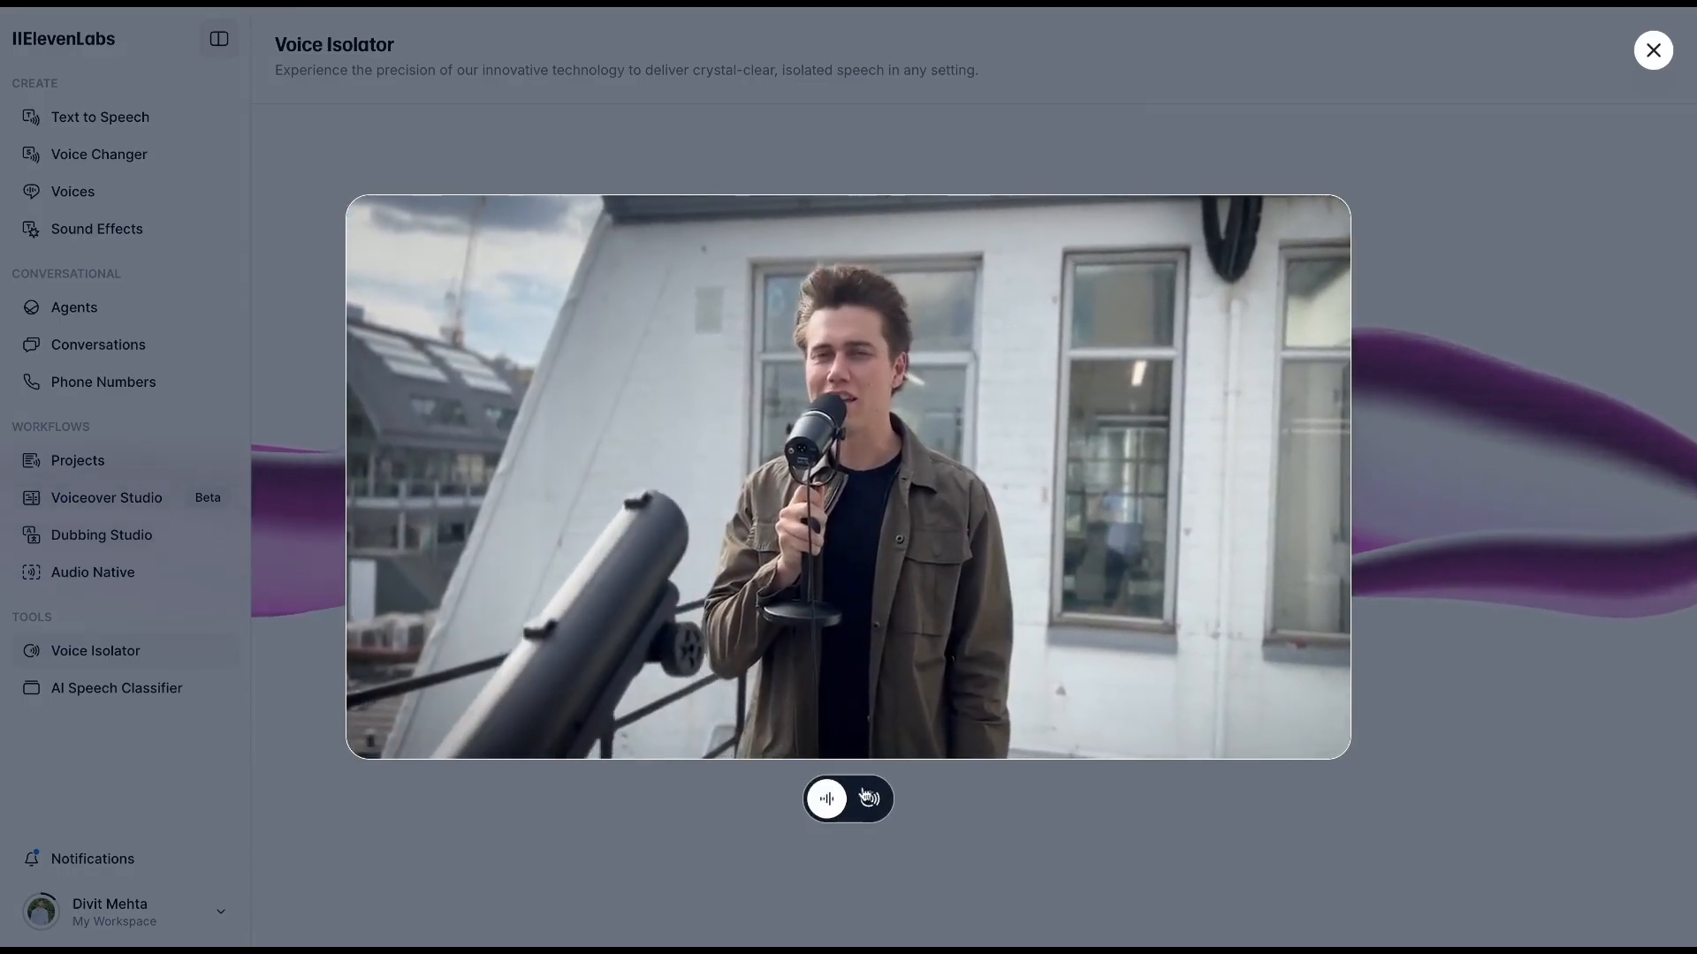
click(868, 798)
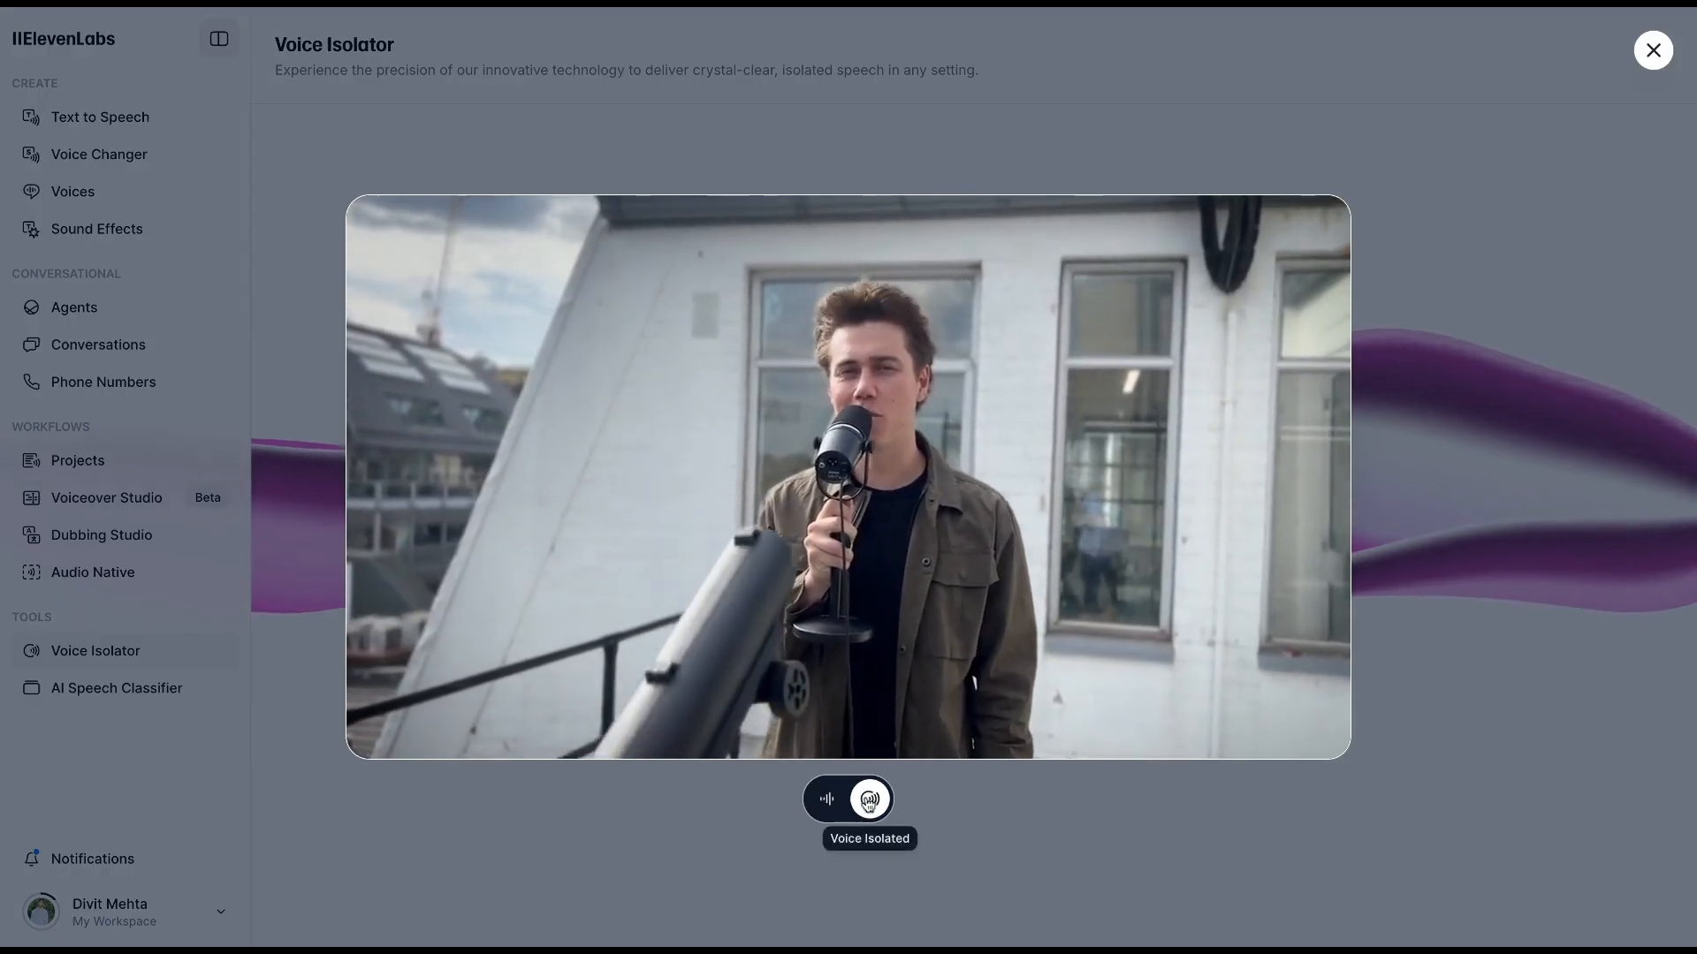
click(867, 800)
click(865, 803)
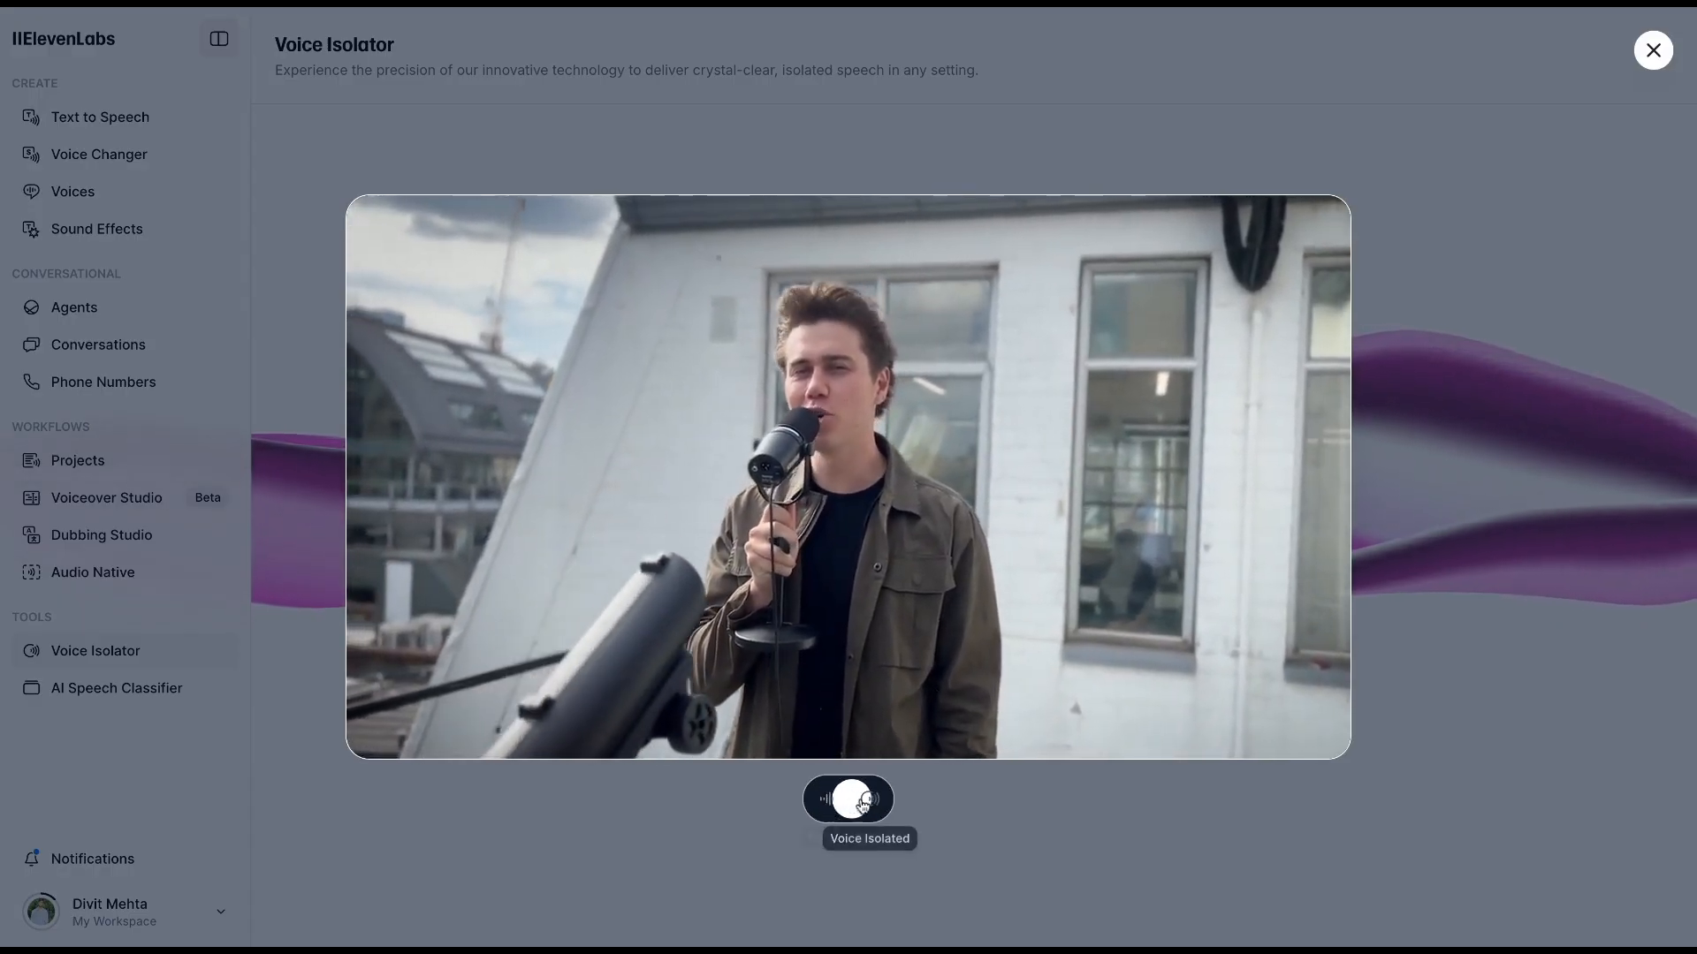
click(828, 802)
click(730, 798)
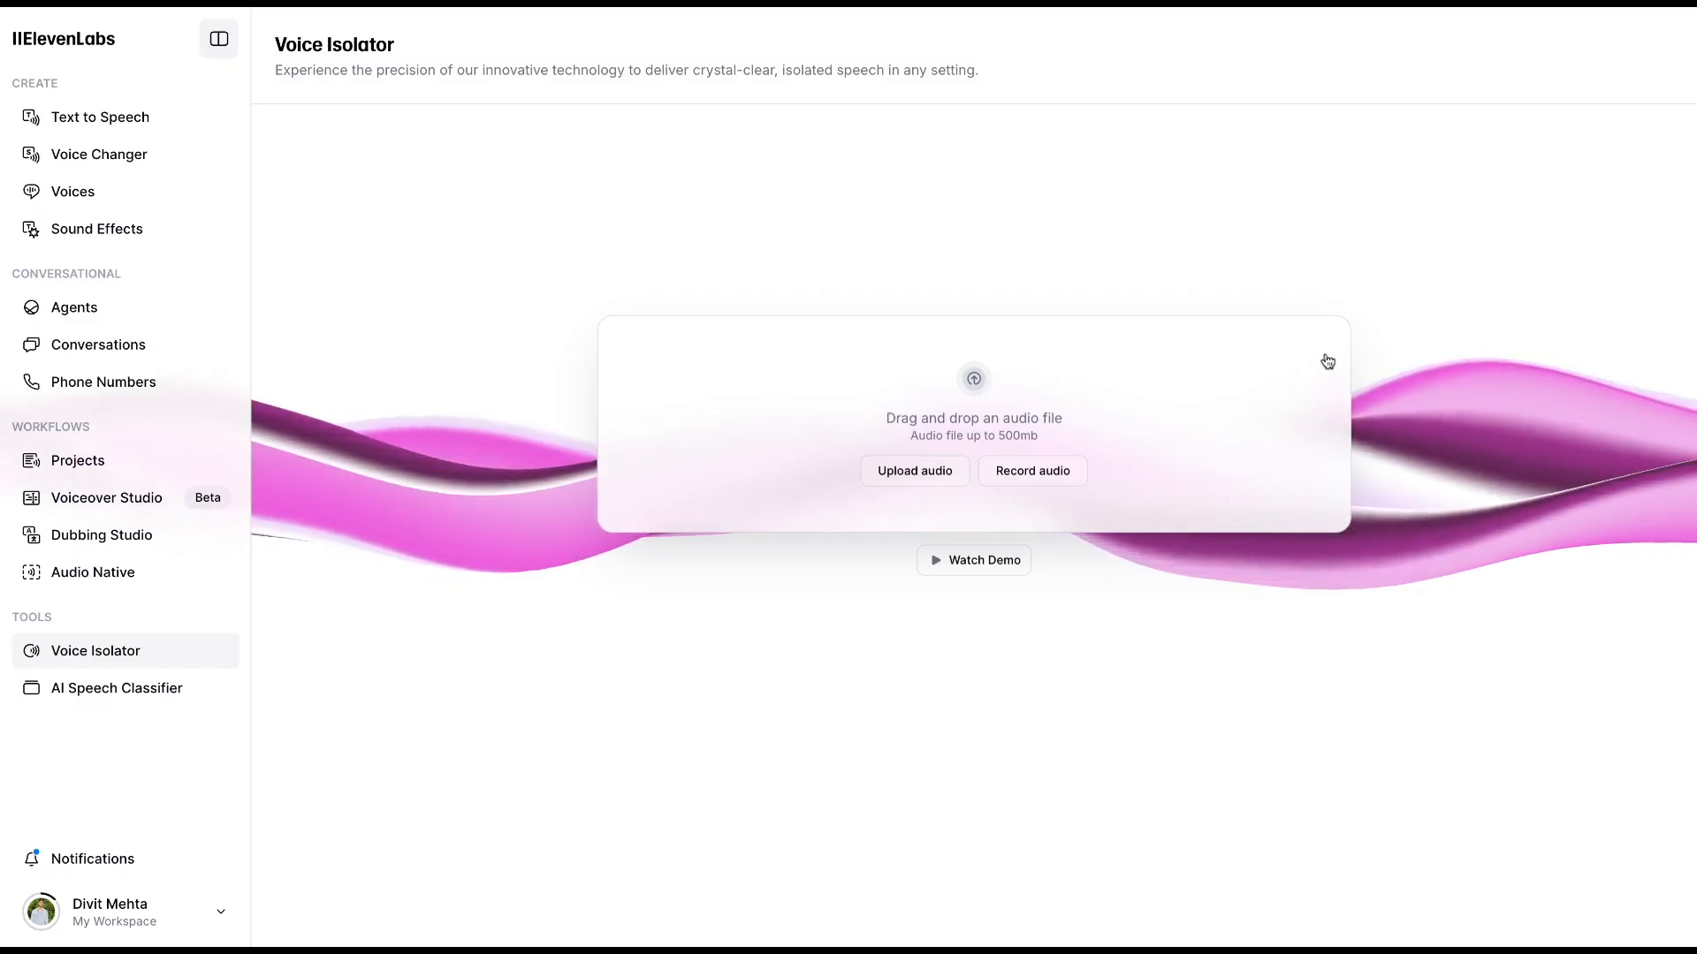
- Open the AI Speech Classifier for detecting whether an audio clip was made with ElevenLabs
click(132, 702)
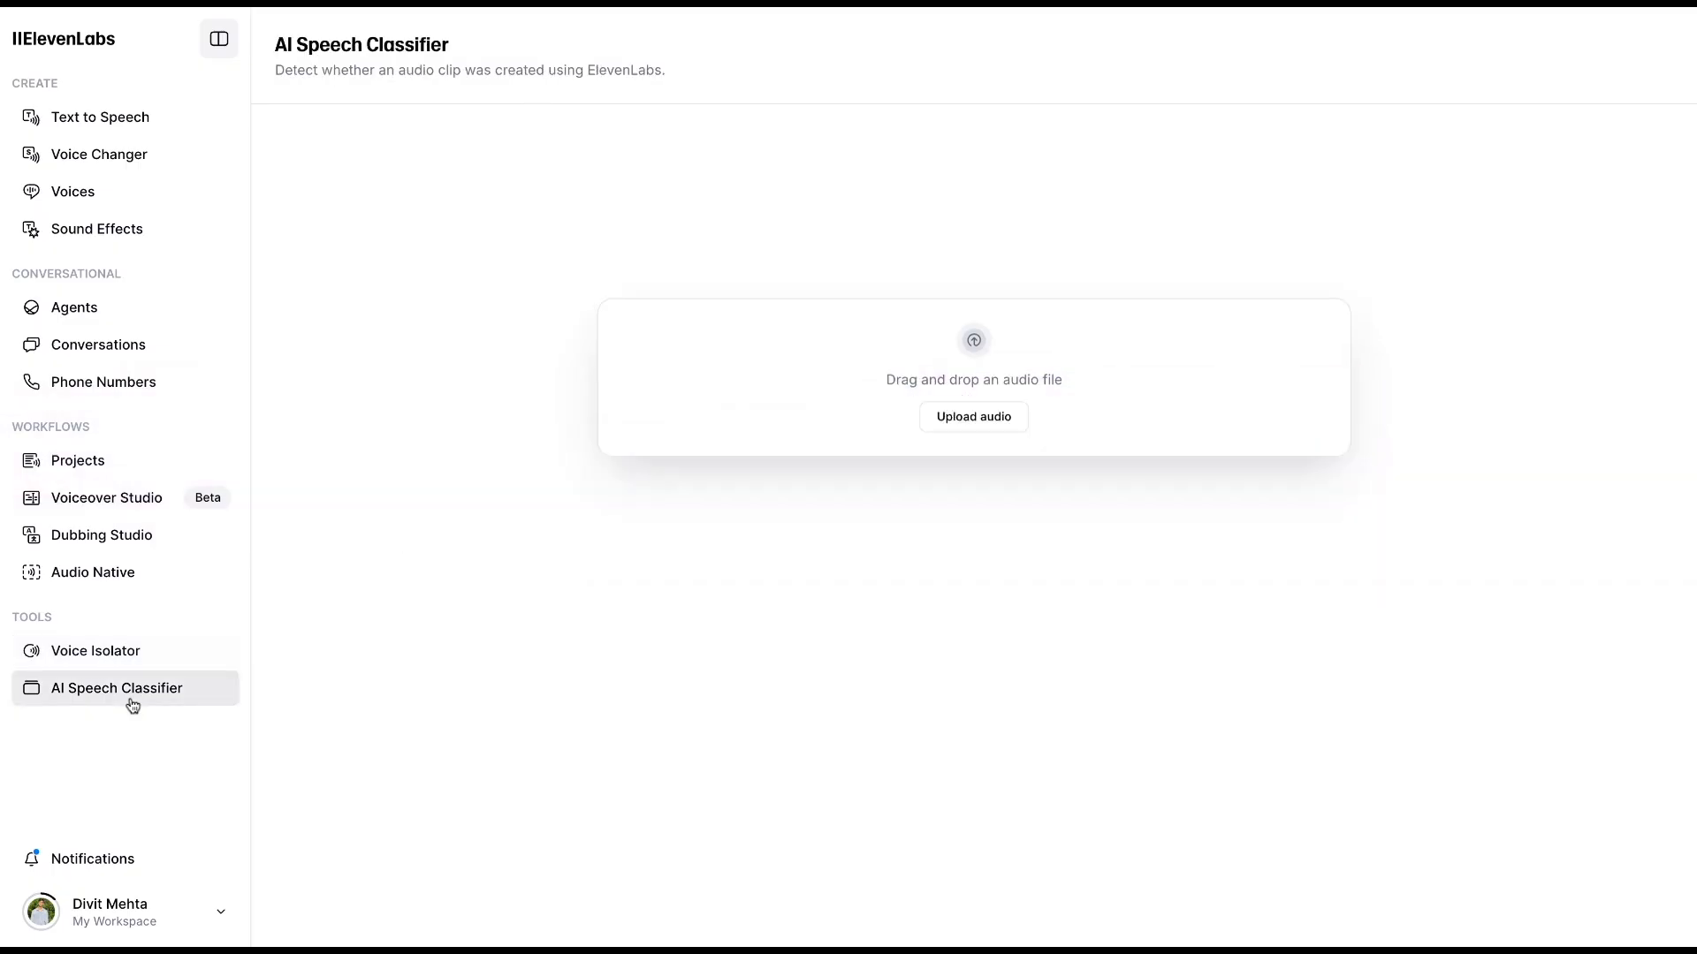